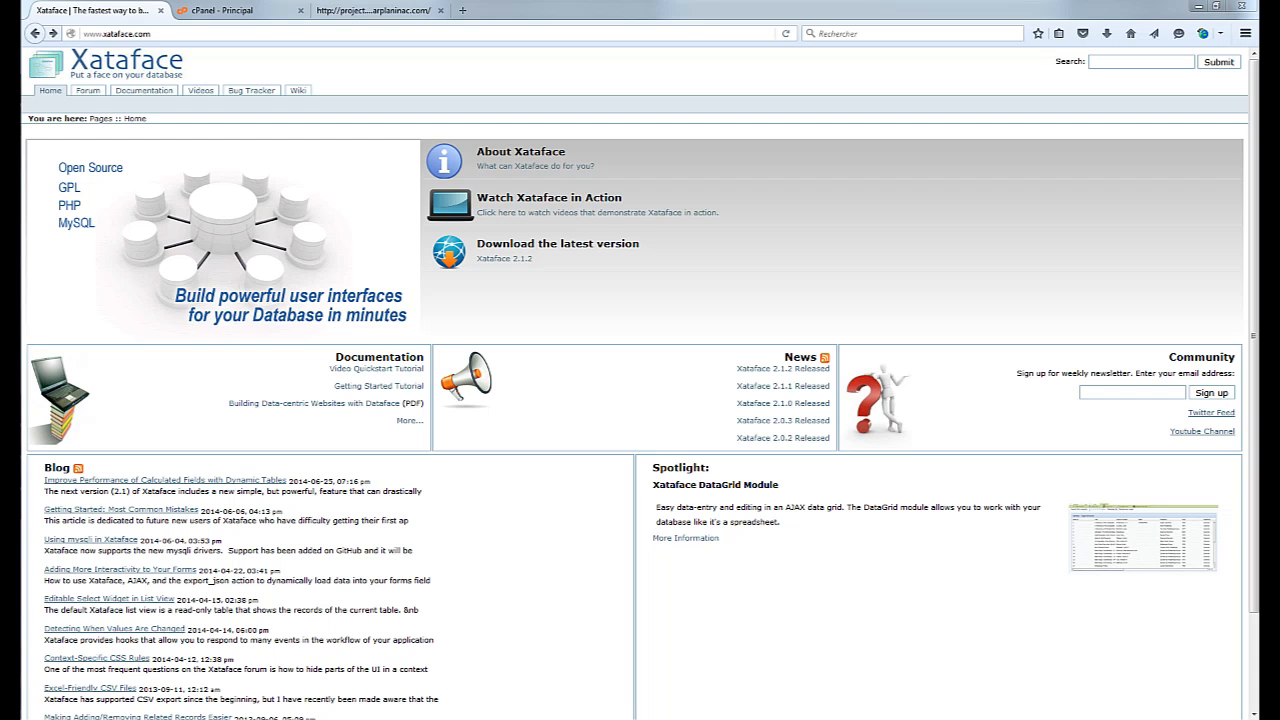
Reload xataface.com and follow the link to download the latest Xataface release
key("ctrl+l")
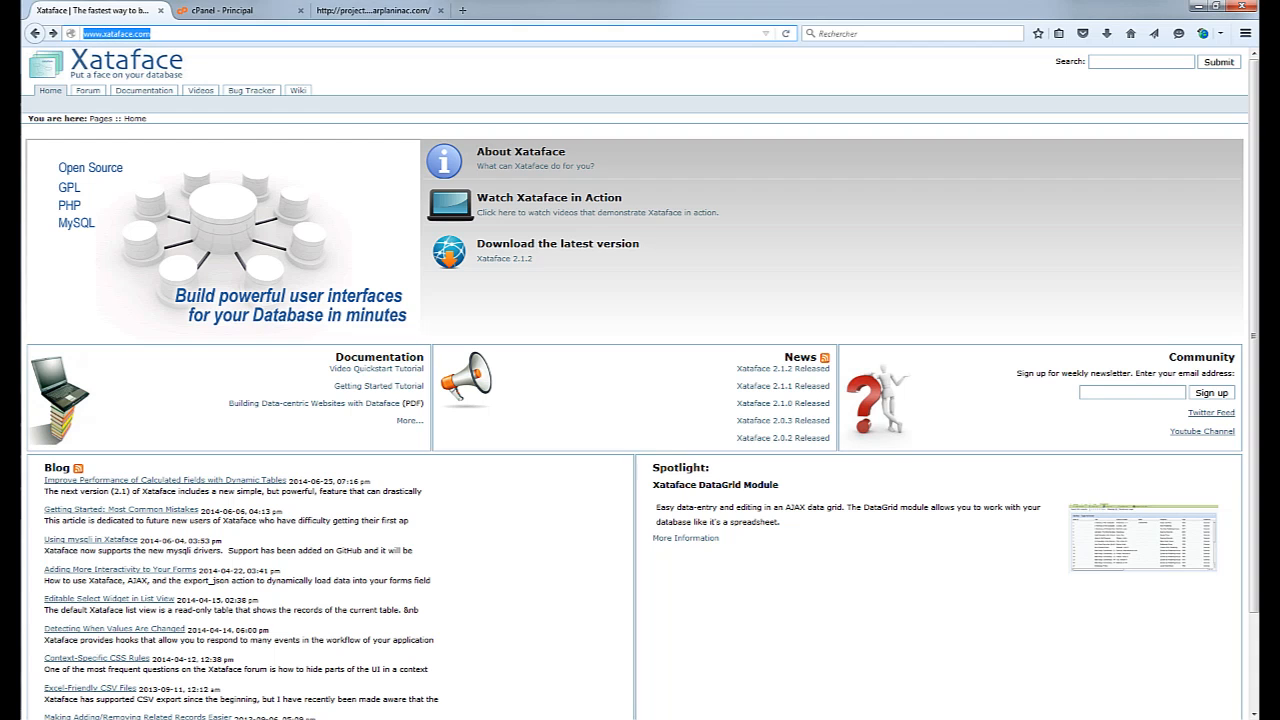
key("Return")
left_click(557, 245)
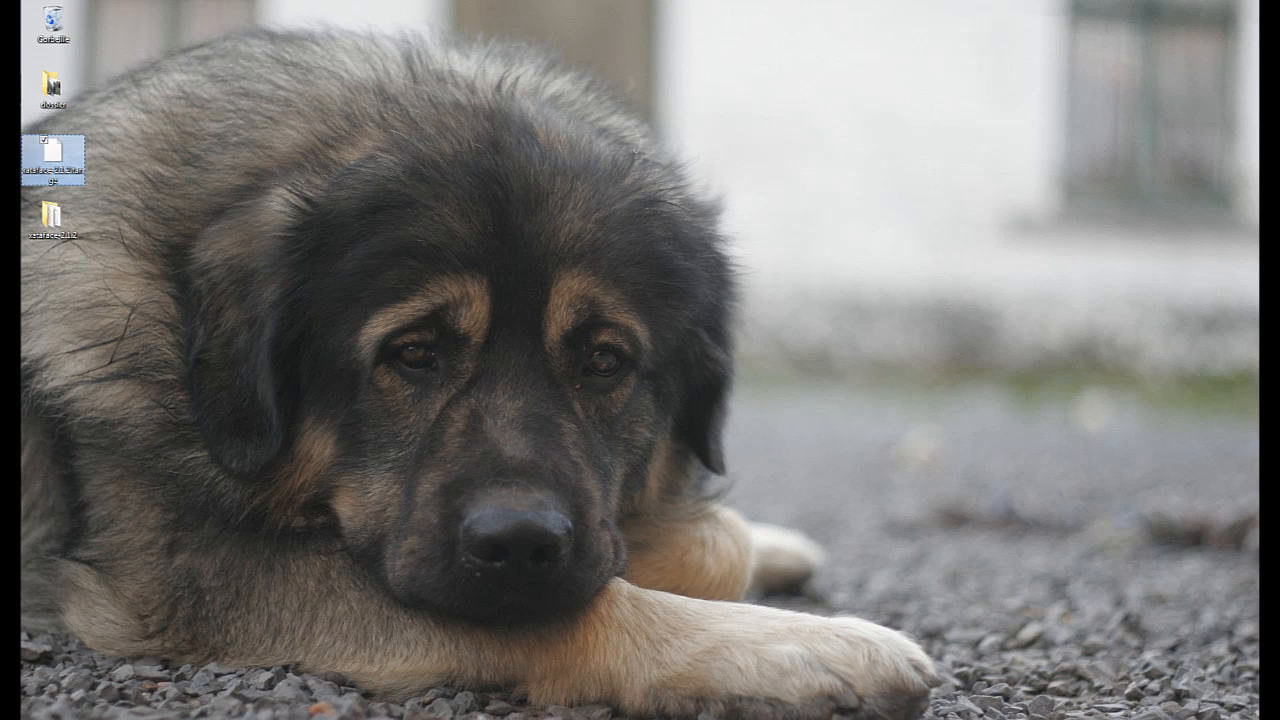
right_click(53, 145)
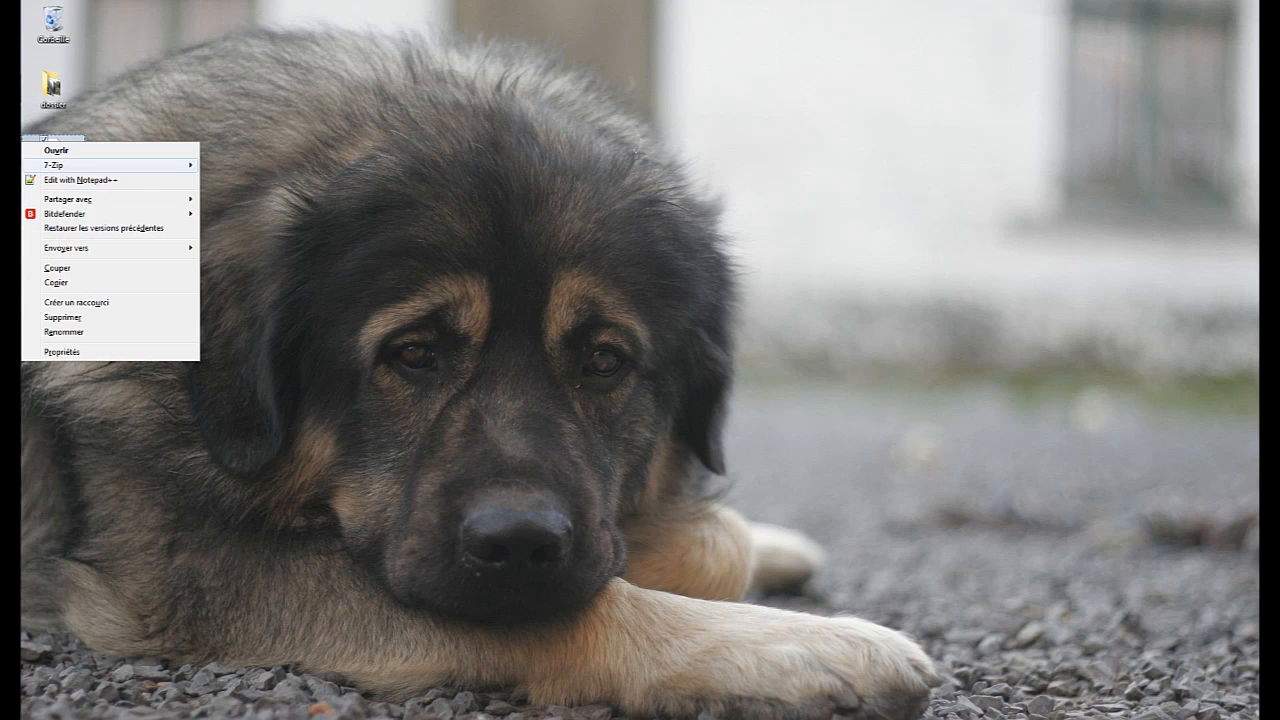
mouse_move(100, 165)
left_click(231, 165)
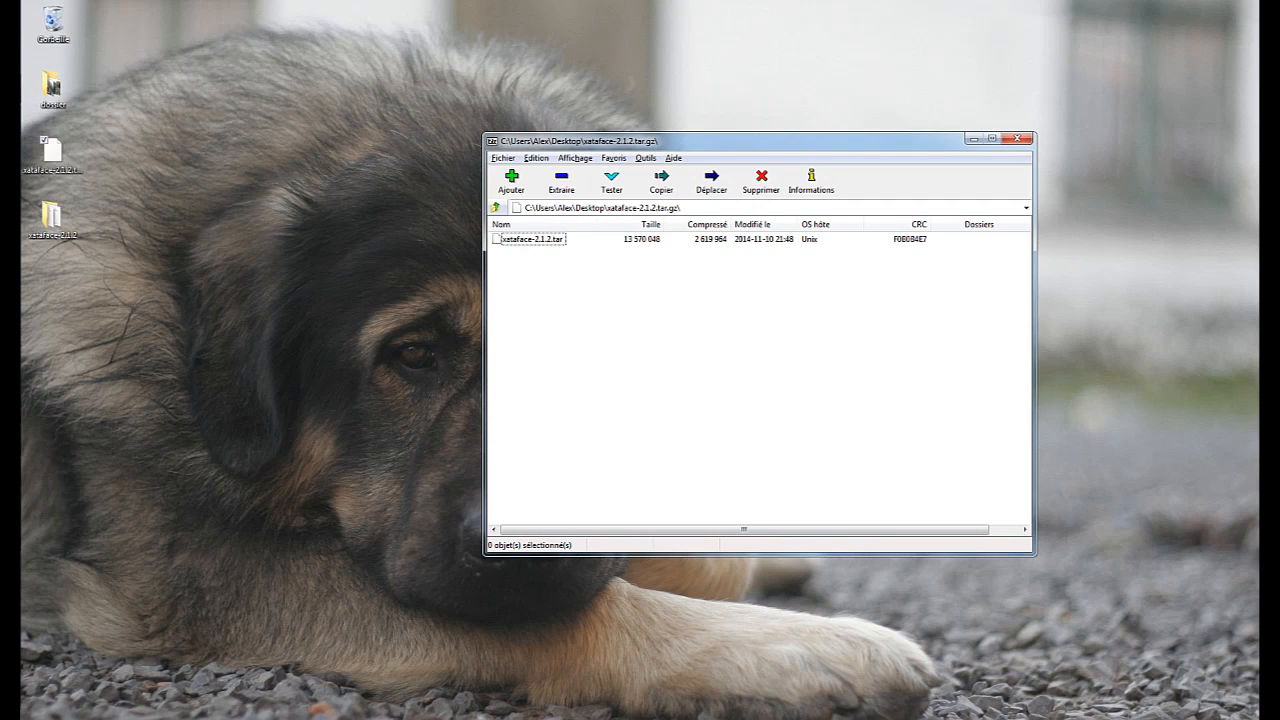
double_click(532, 239)
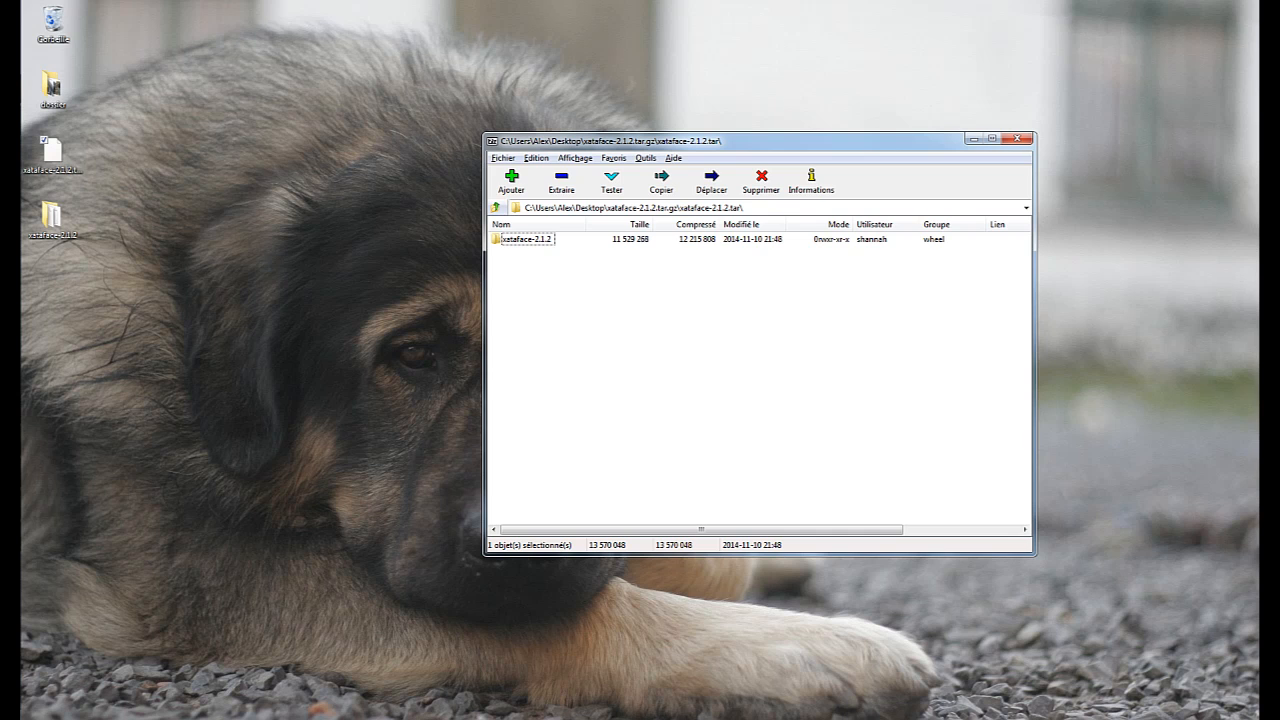
left_click(1017, 139)
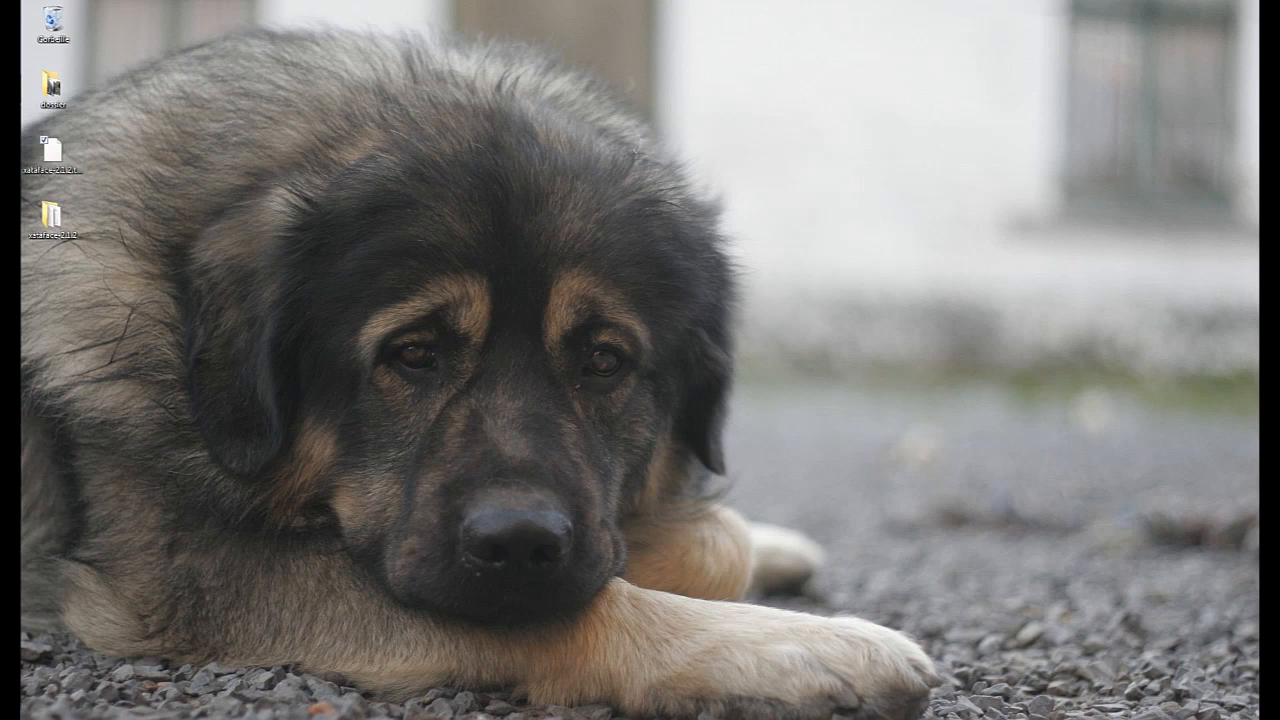
key("alt+Tab")
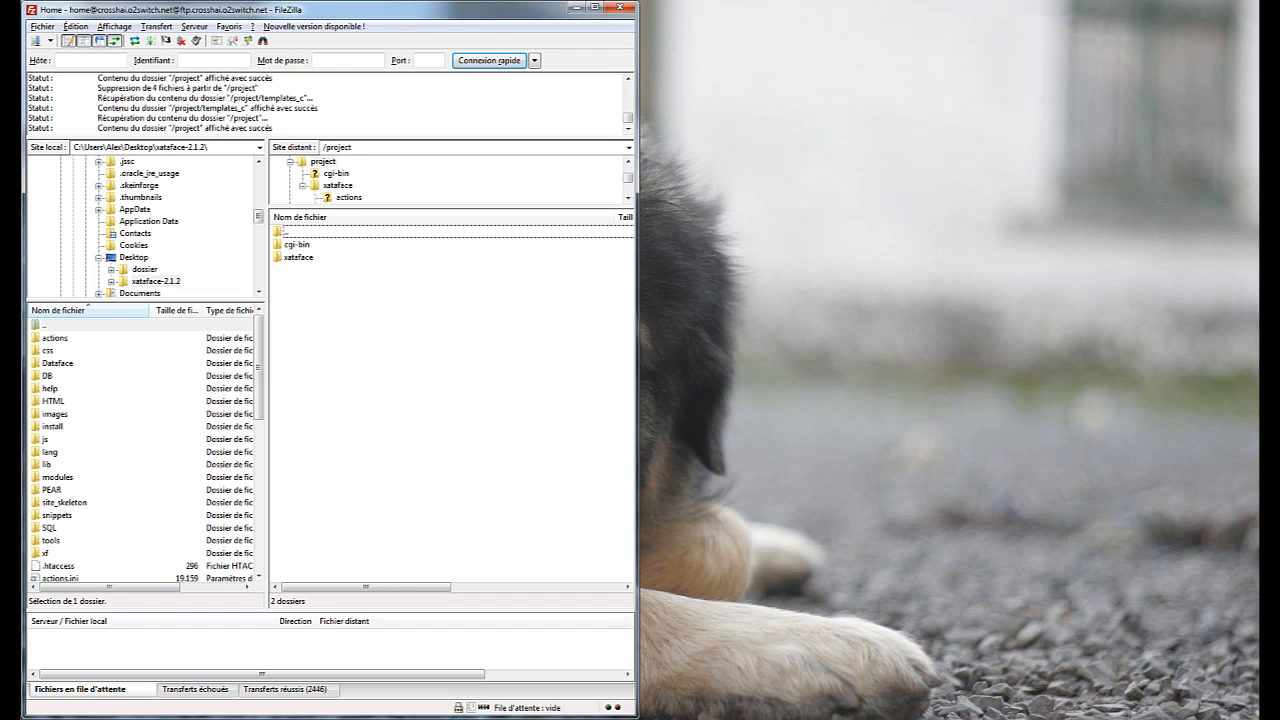
left_click(299, 257)
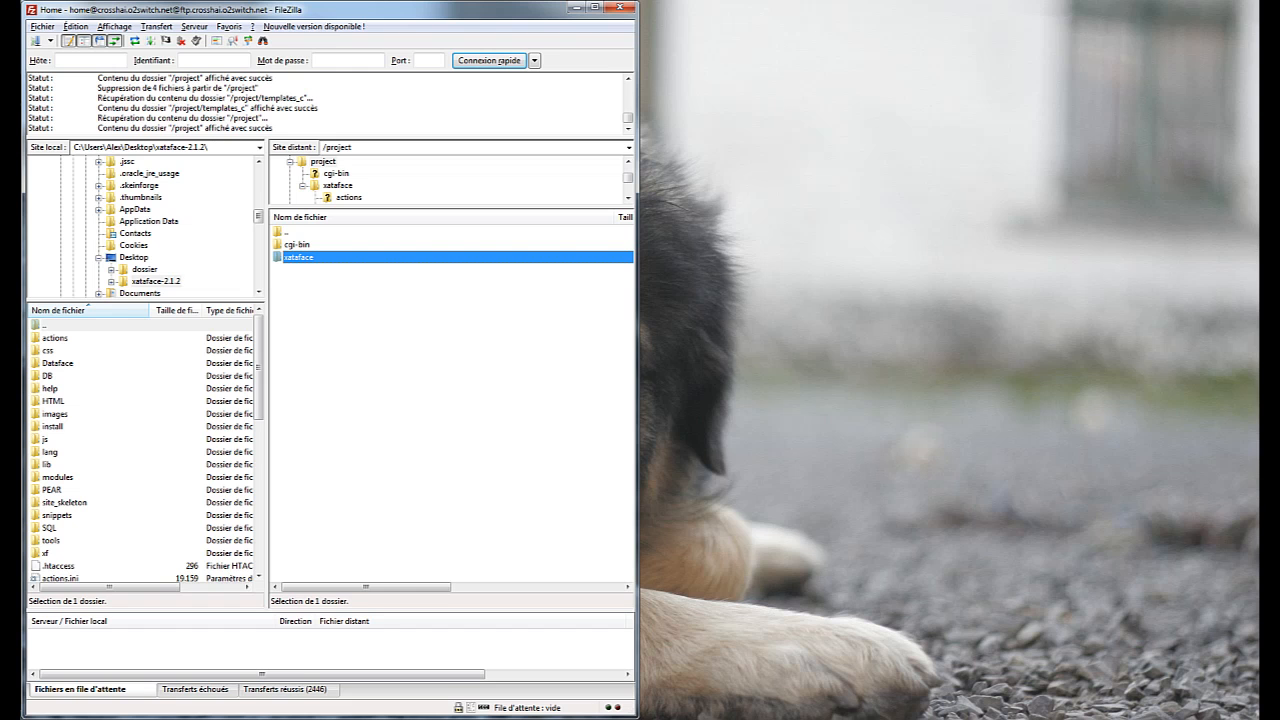
left_click(576, 7)
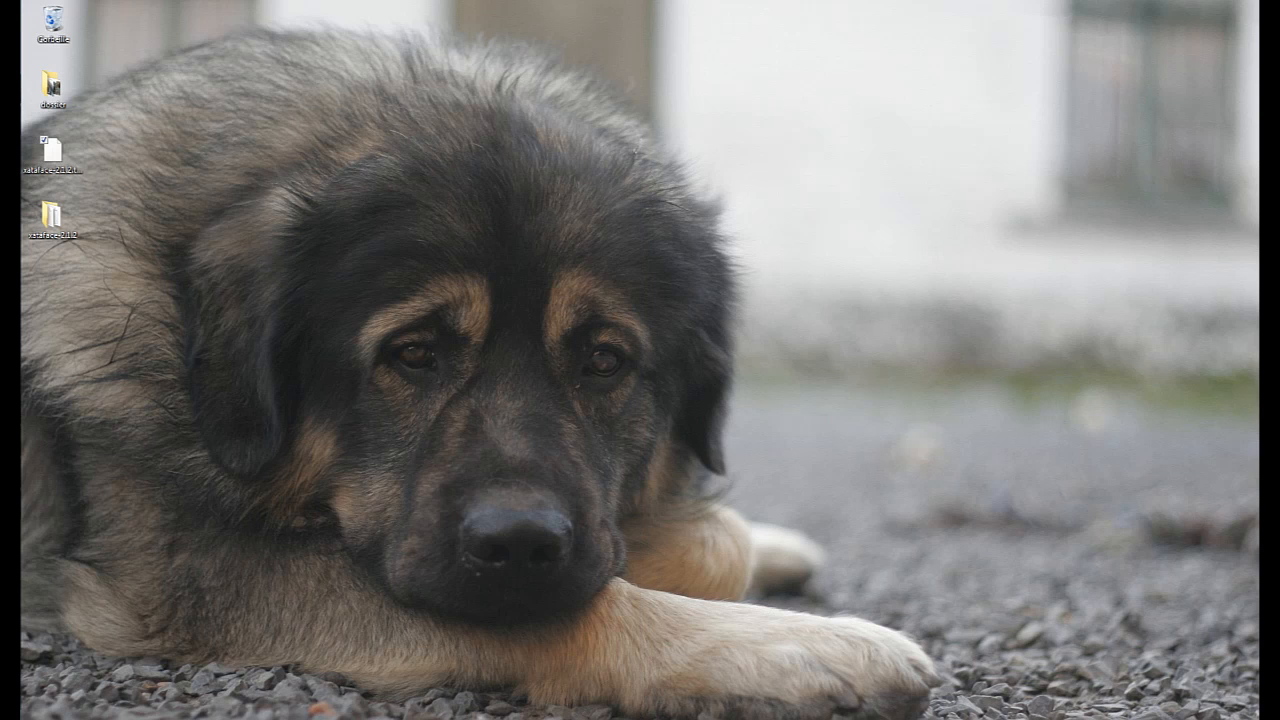
Bring Firefox back up and show the 'cPanel - Principal' dashboard tab
mouse_move(10, 110)
left_click(106, 178)
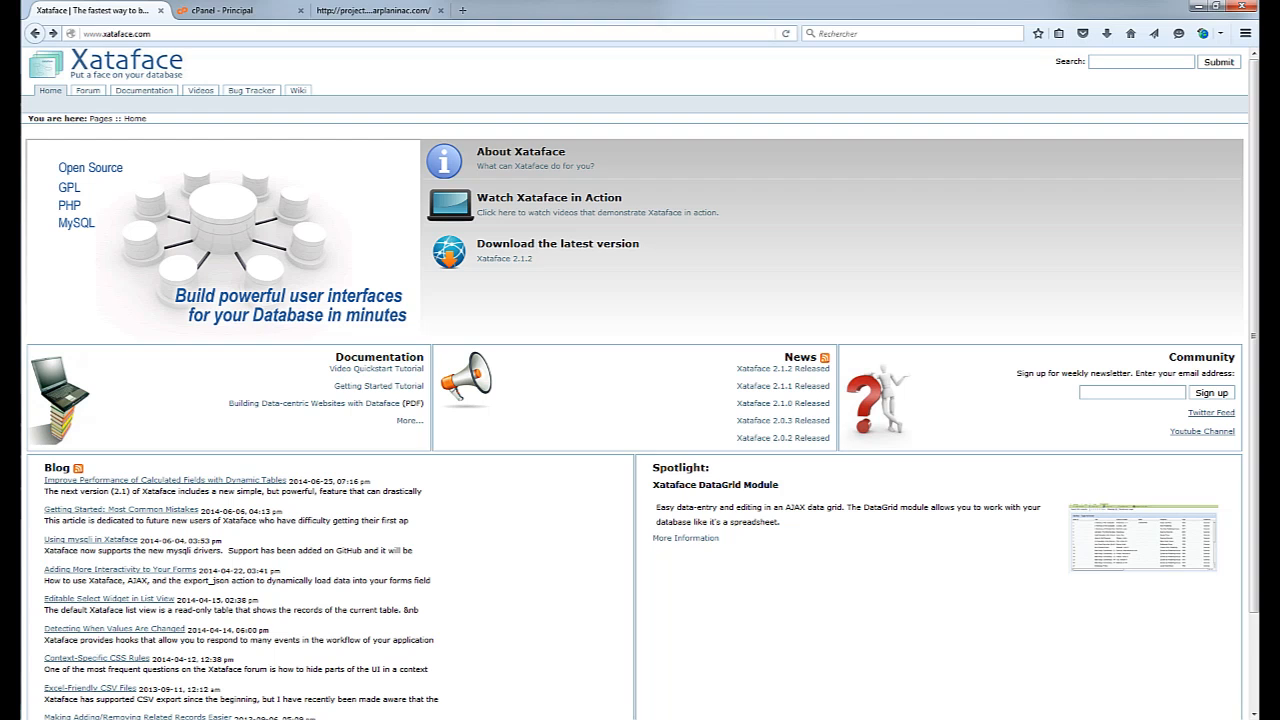
left_click(220, 10)
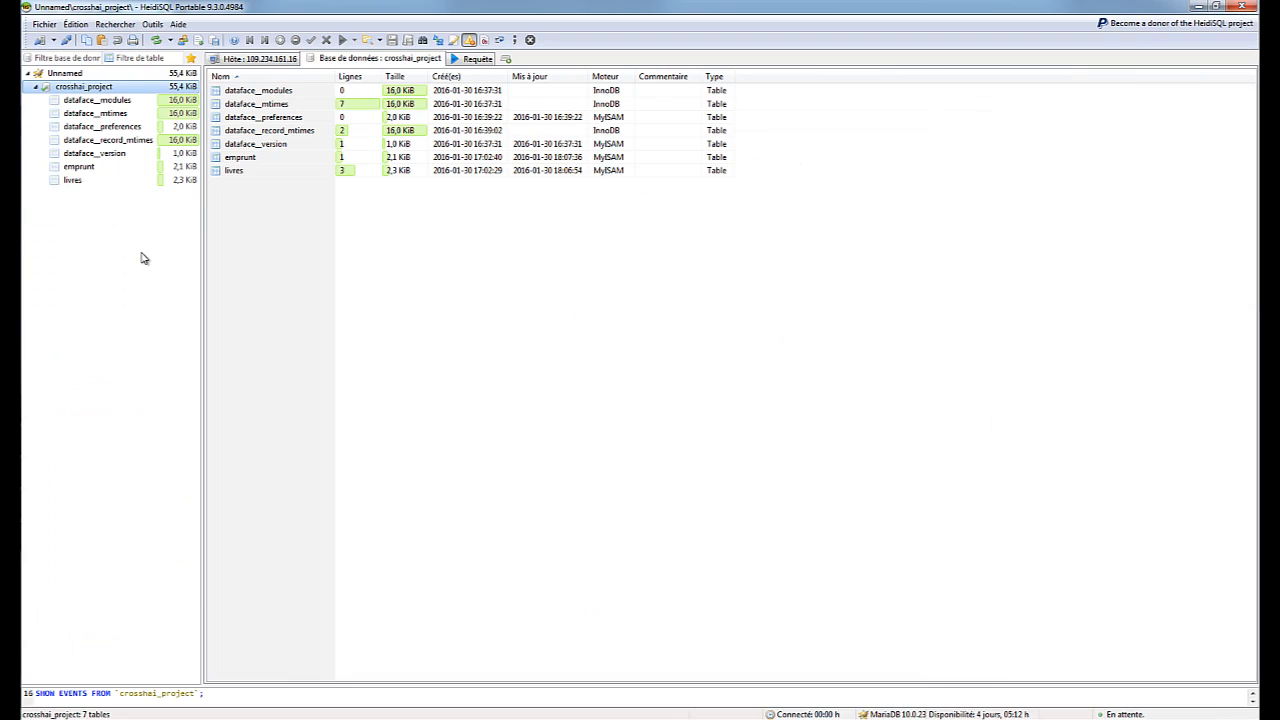
Start drafting a new table named Test in the database
right_click(93, 199)
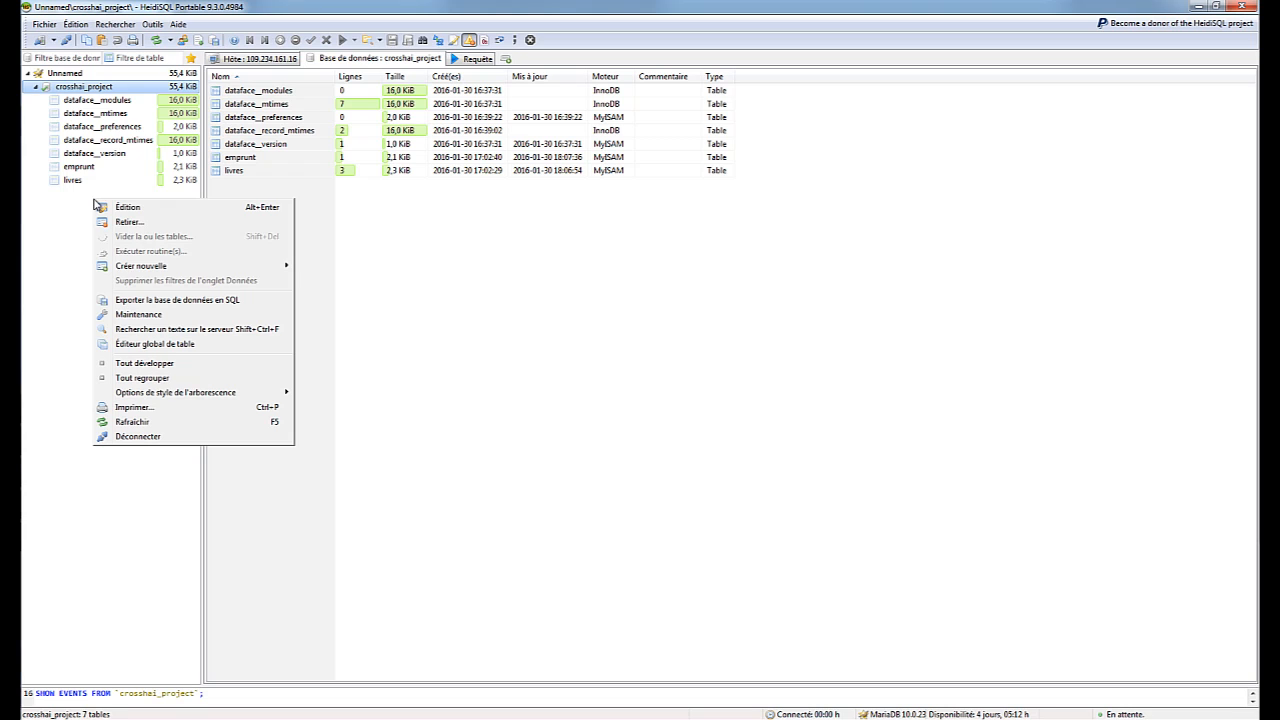
mouse_move(200, 266)
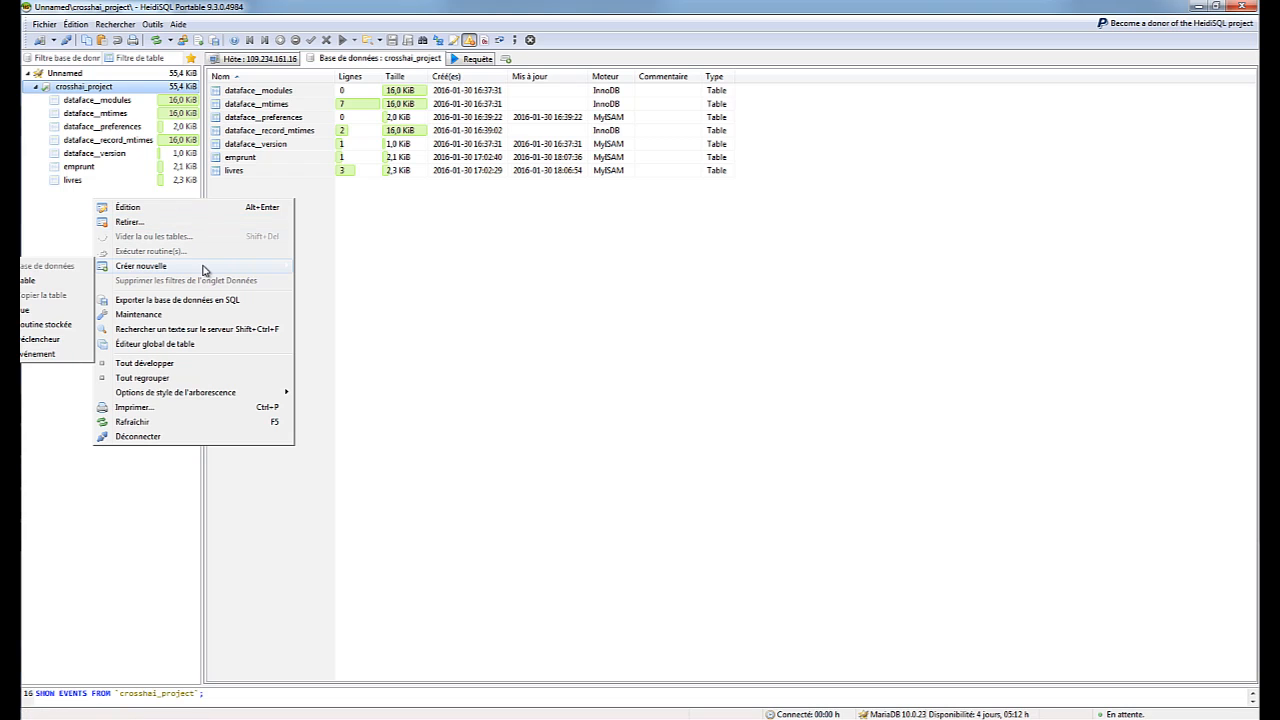
left_click(52, 287)
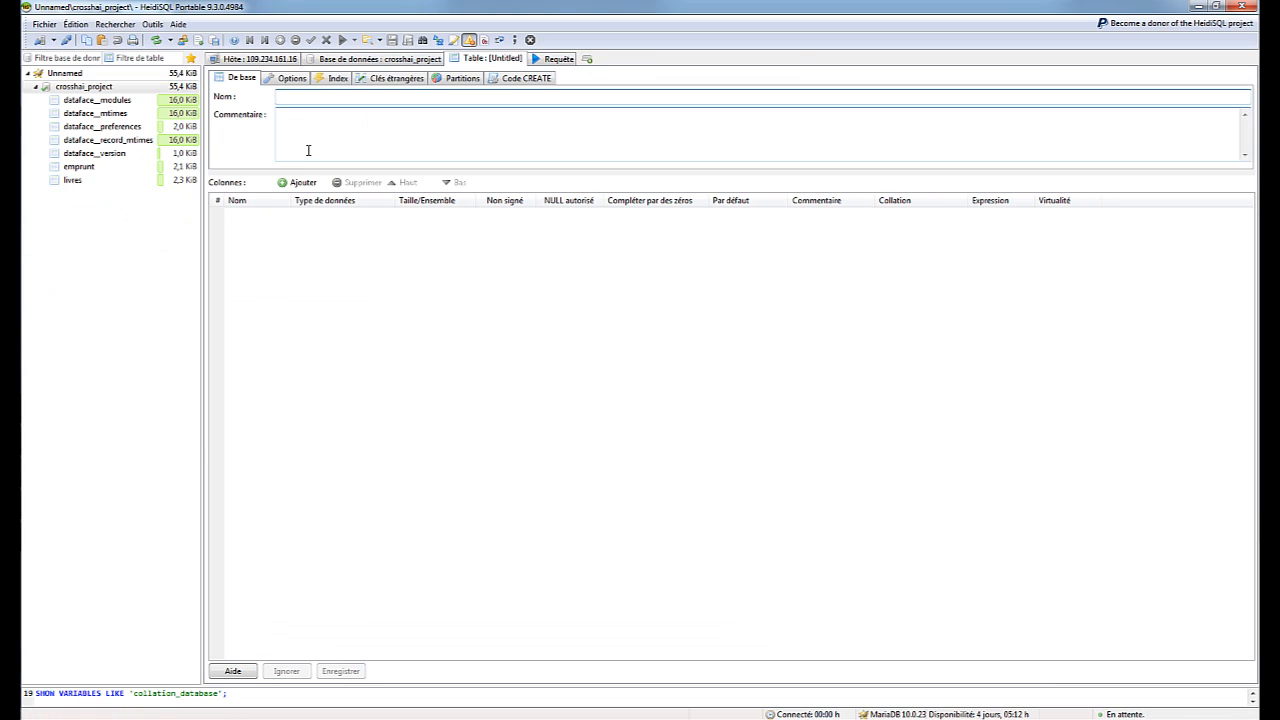
type("Test")
key("Tab")
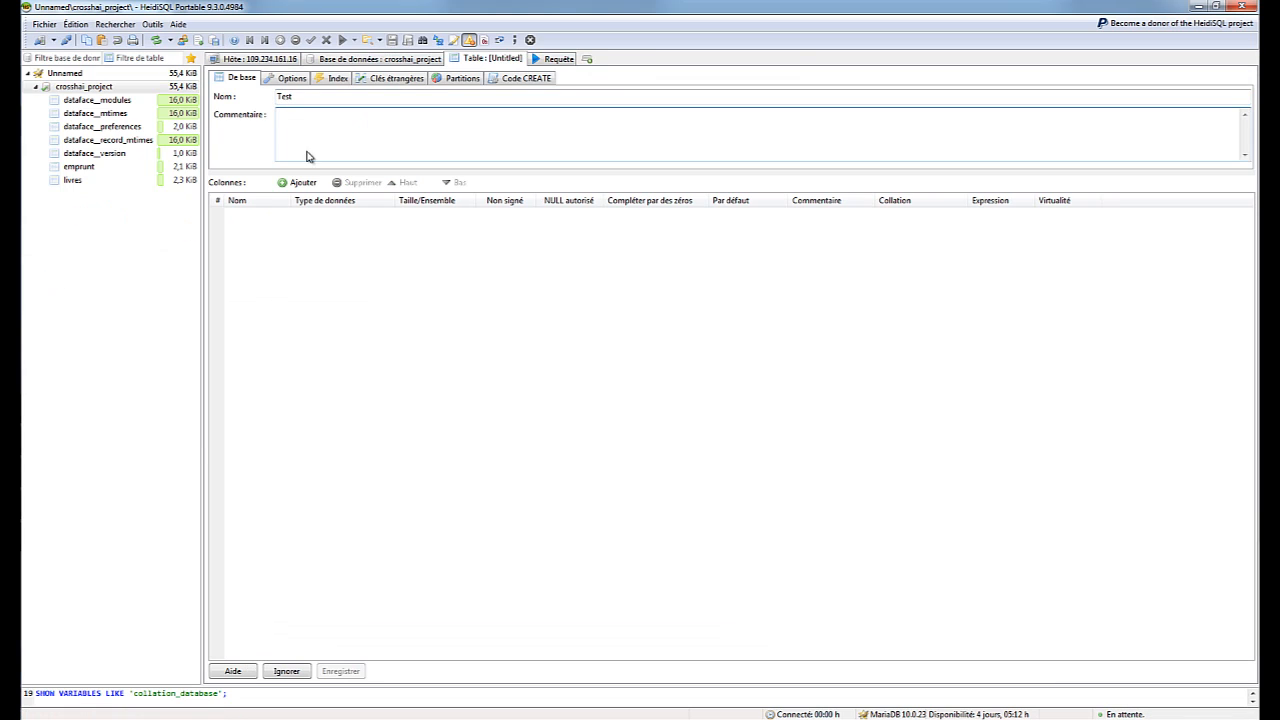
Add an INT id column with AUTO_INCREMENT default, then discard Test and view emprunt
left_click(297, 182)
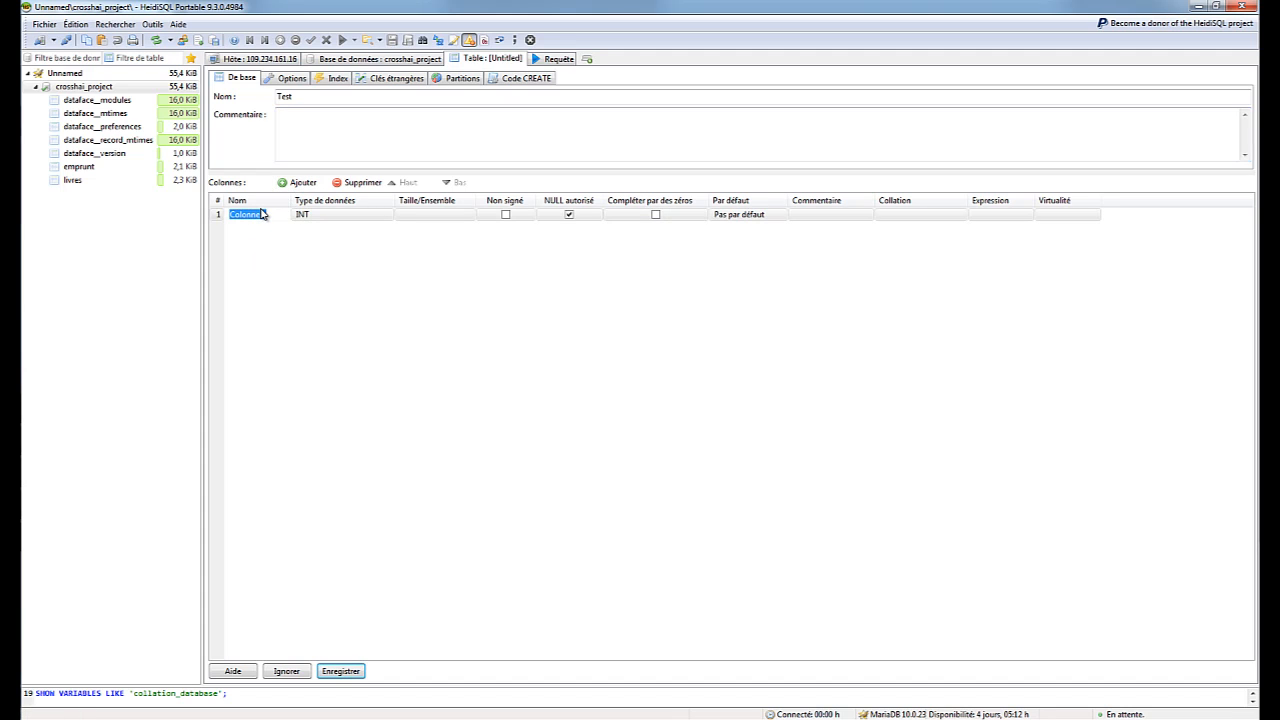
type("id")
key("Tab")
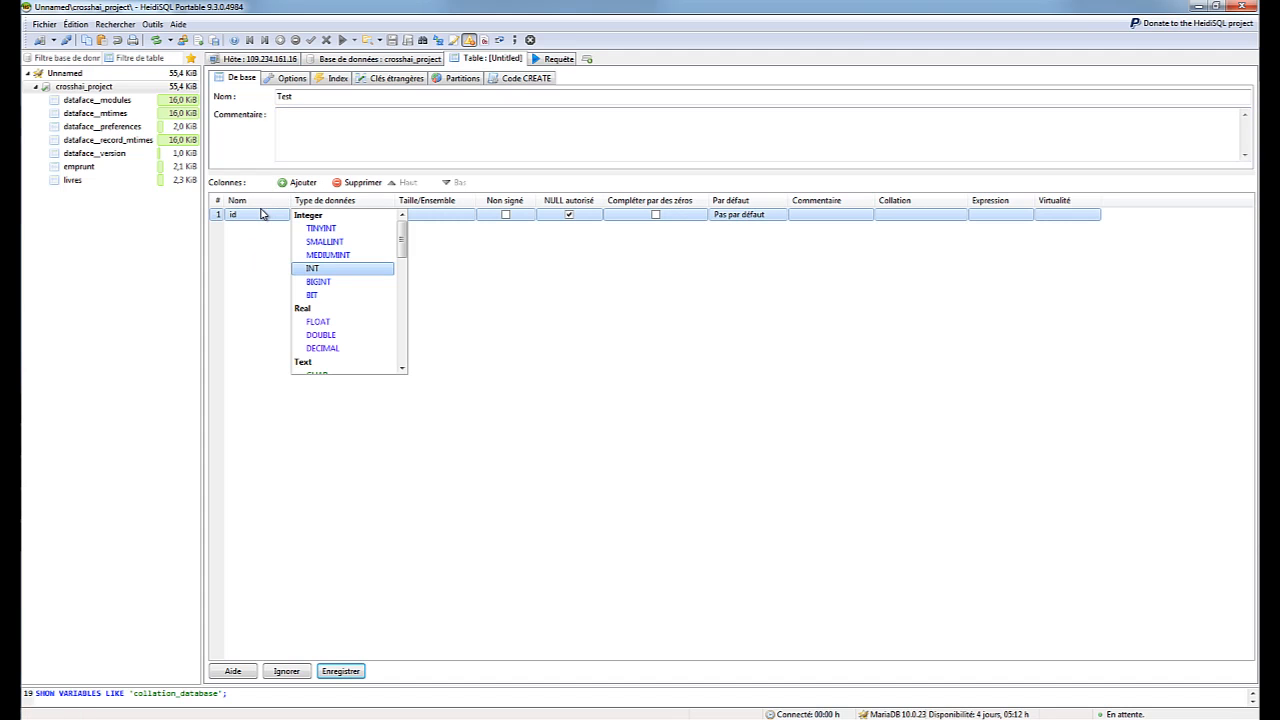
left_click(326, 269)
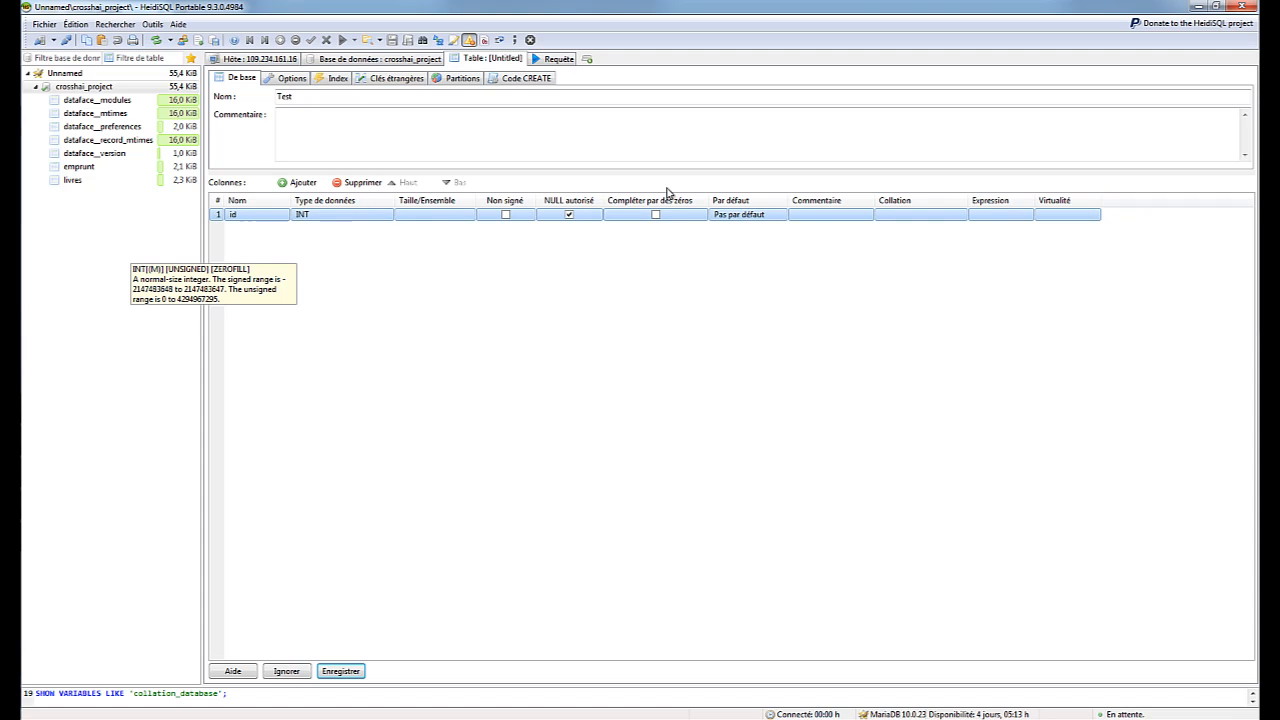
left_click(740, 220)
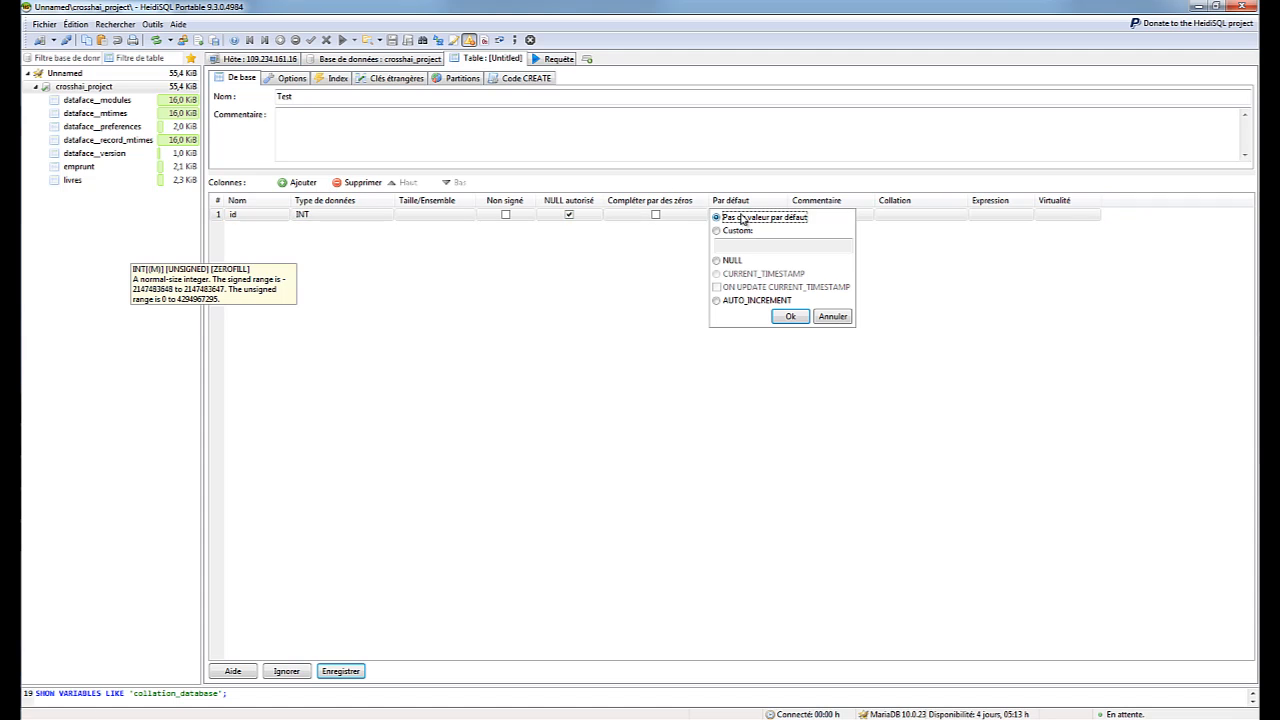
left_click(723, 302)
left_click(791, 316)
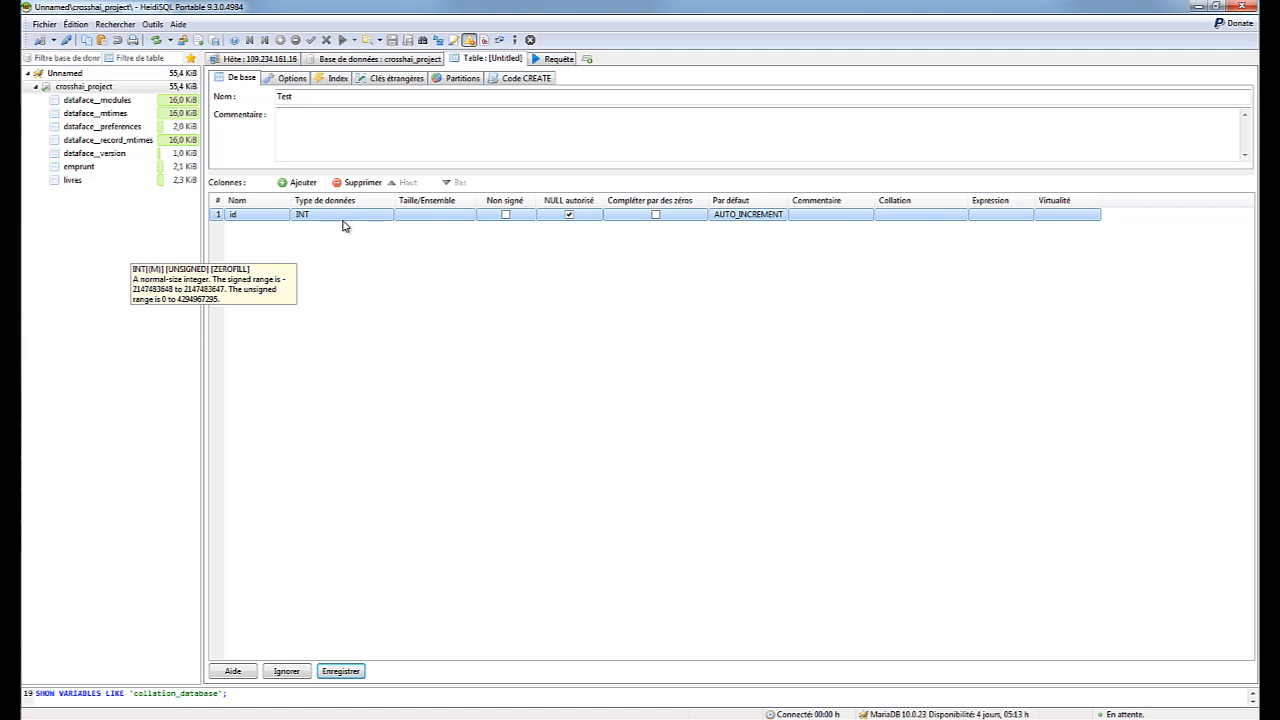
left_click(78, 169)
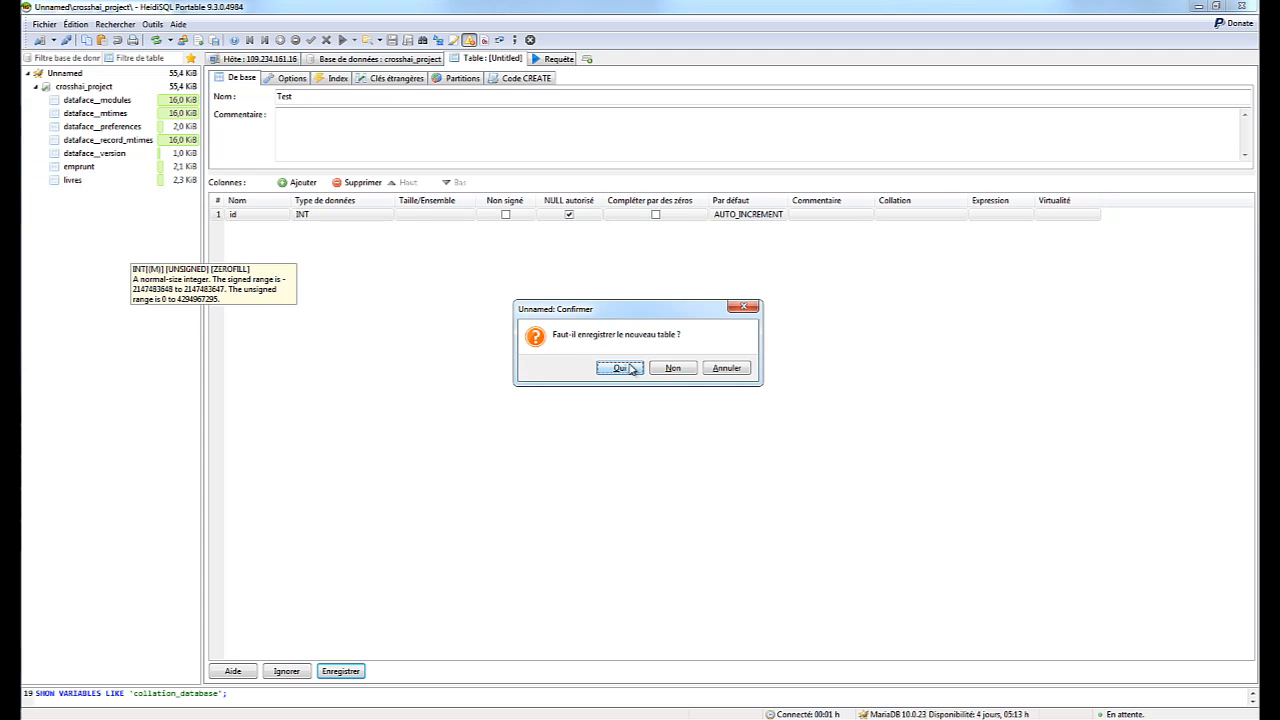
left_click(674, 369)
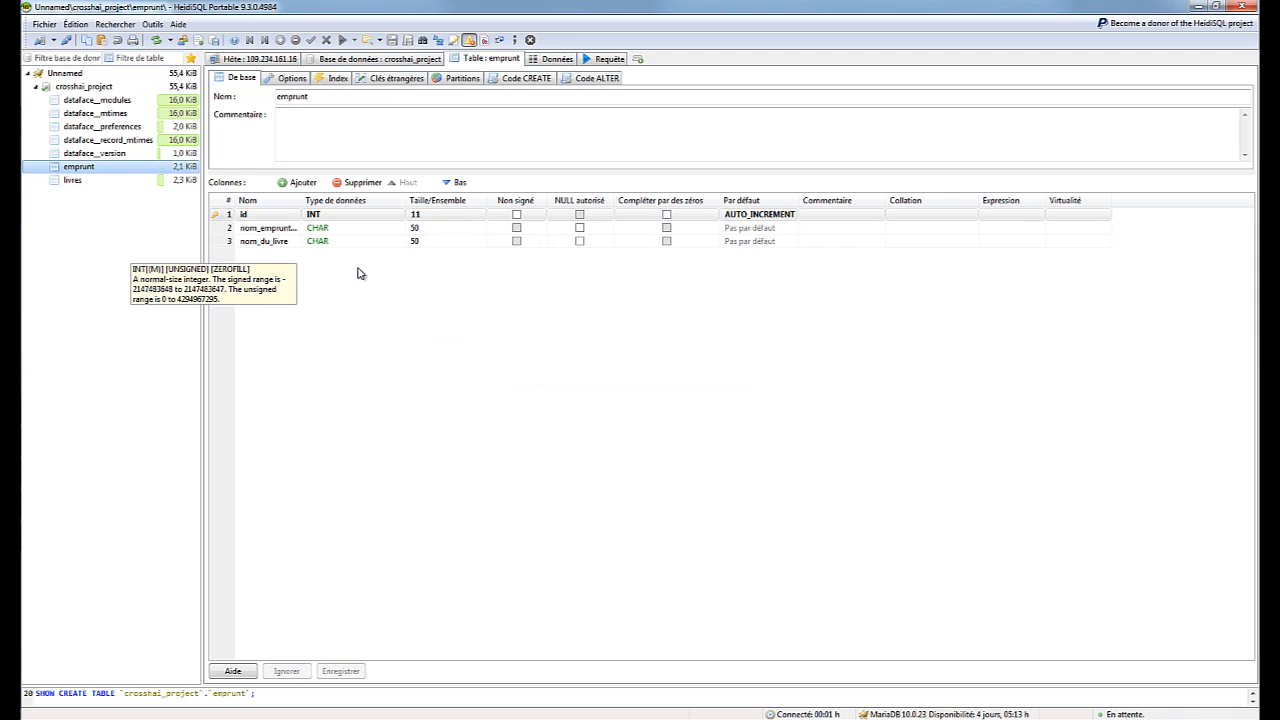
Inspect emprunt's id column and the livres table's columns, then return to the Xataface window
left_click(238, 216)
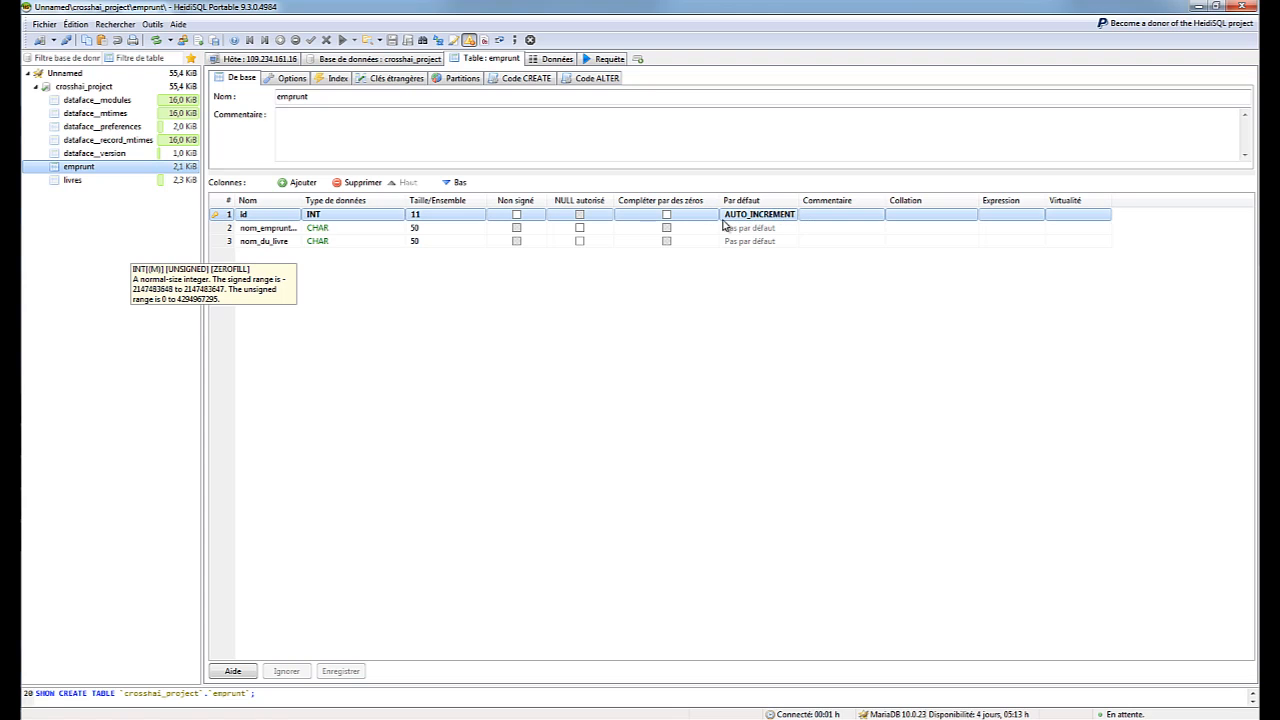
left_click(76, 180)
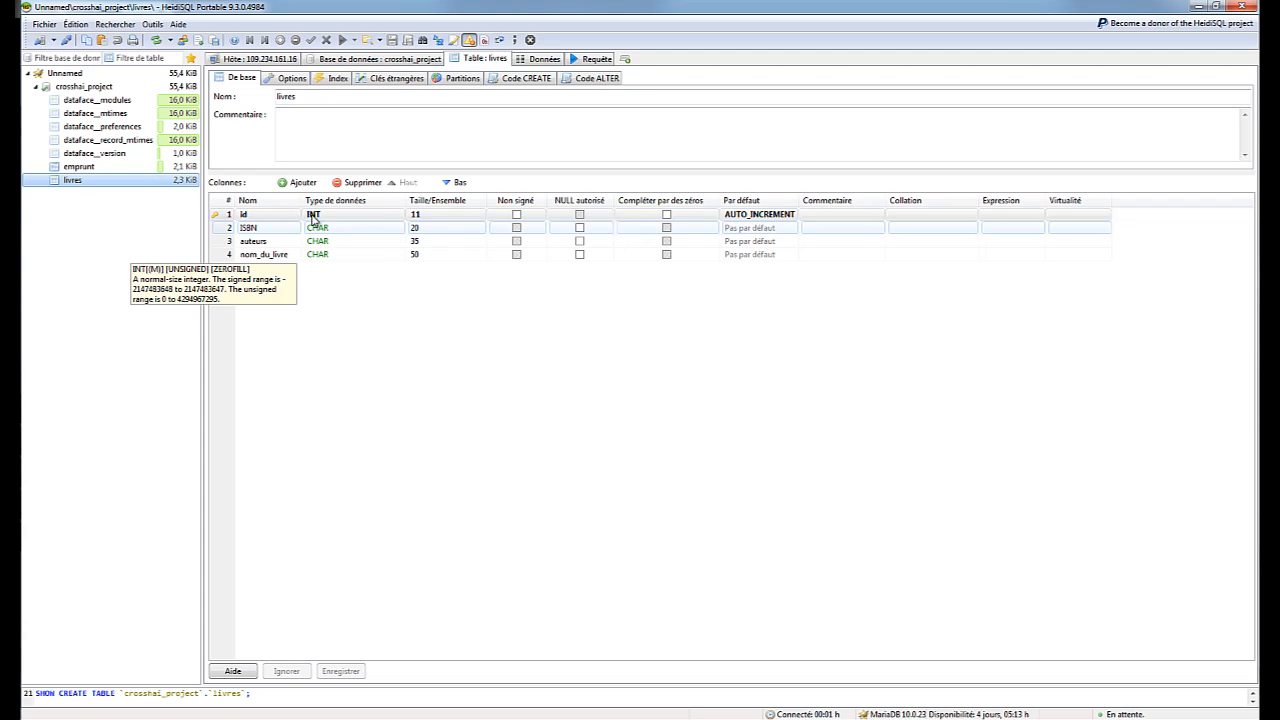
mouse_move(17, 119)
left_click(90, 172)
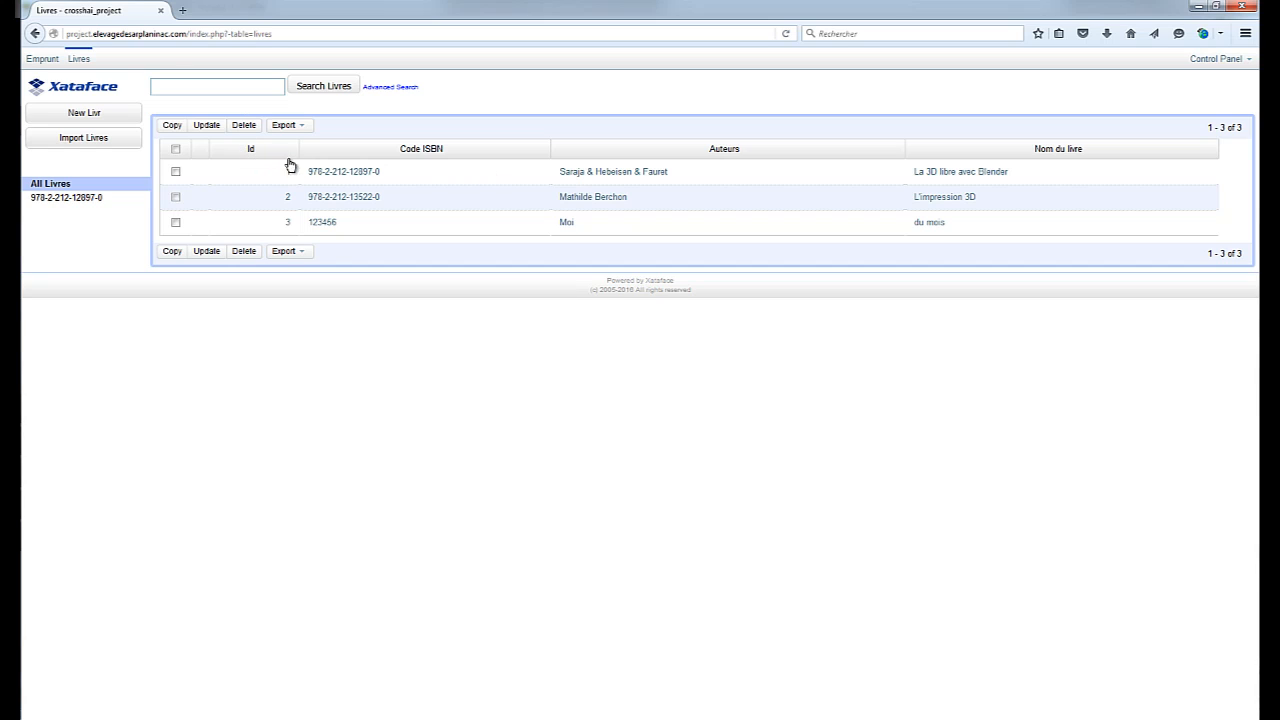
From the New Livres form, switch to Emprunt and open a blank New Emprunt form
left_click(99, 120)
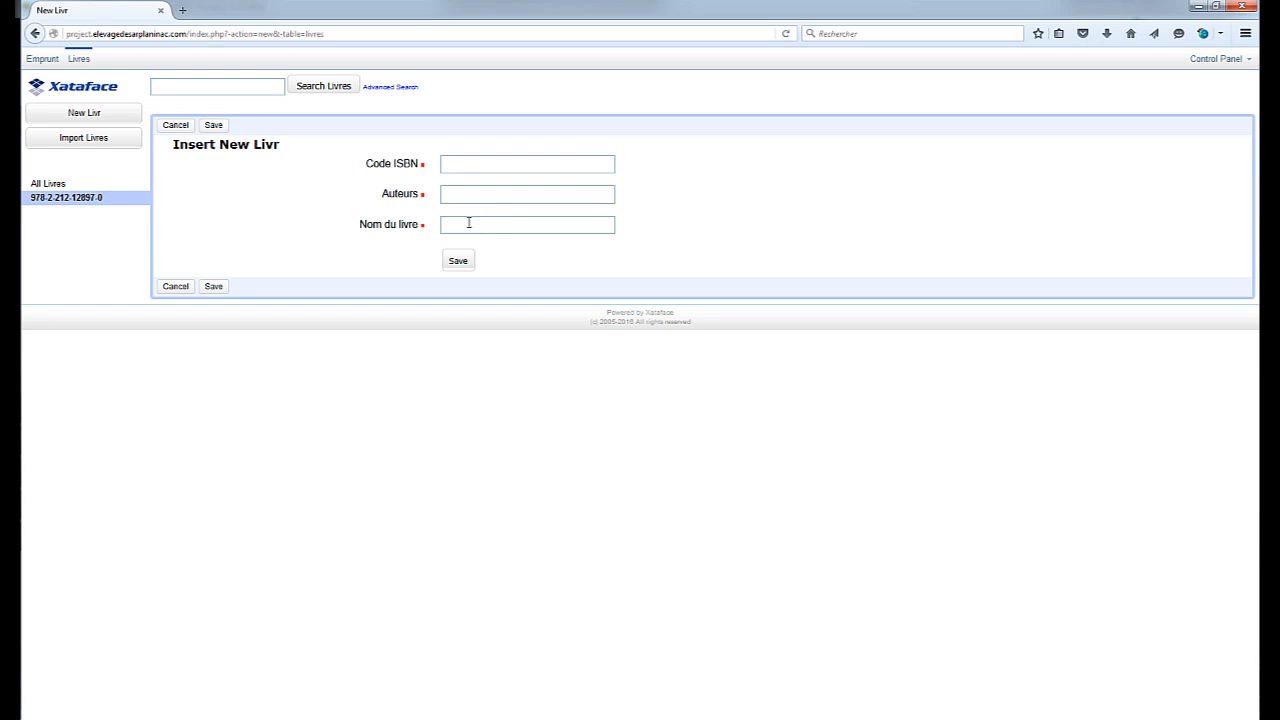
left_click(42, 58)
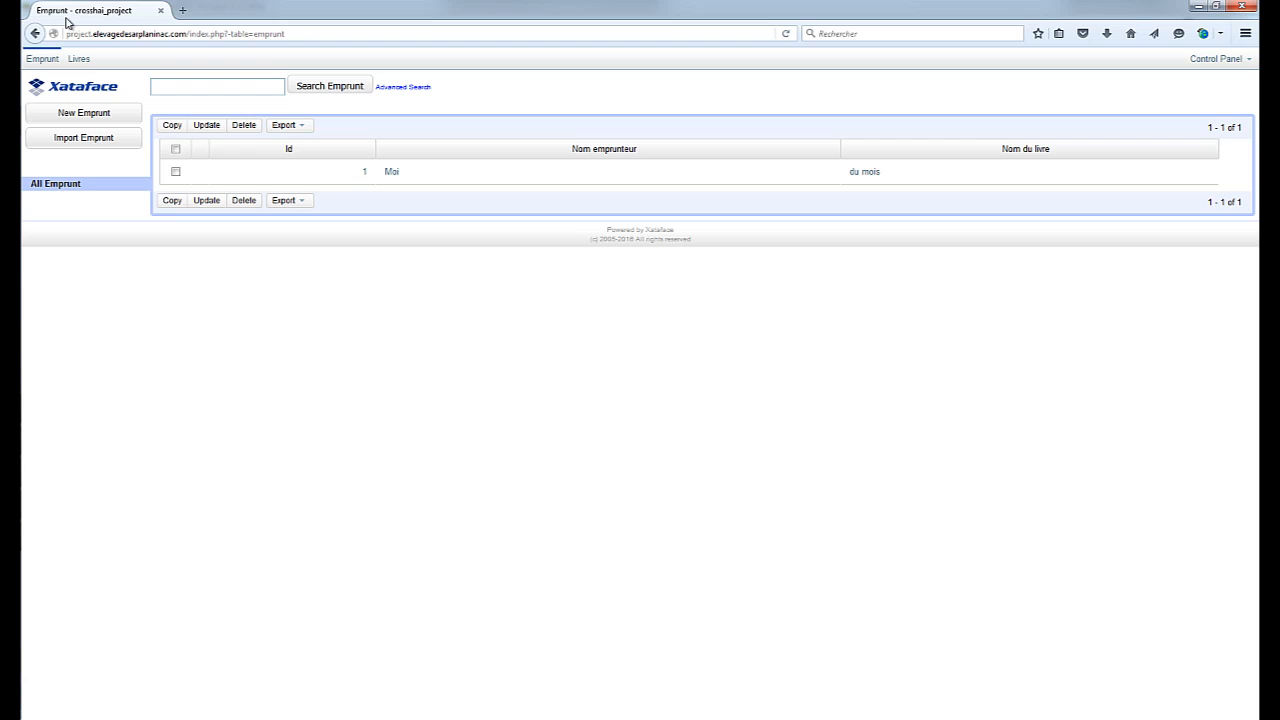
left_click(92, 113)
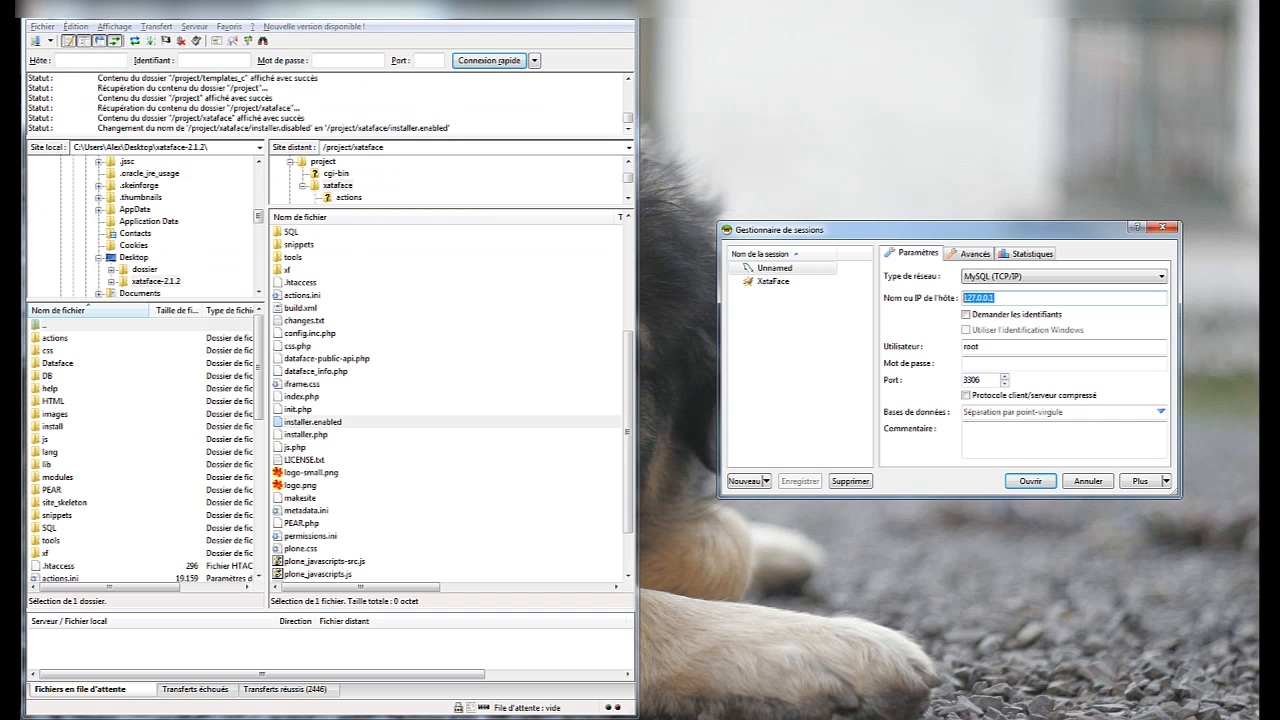
Paste the server IP as host, enter the user name, pick the project database, and connect
type("109.234.161.16")
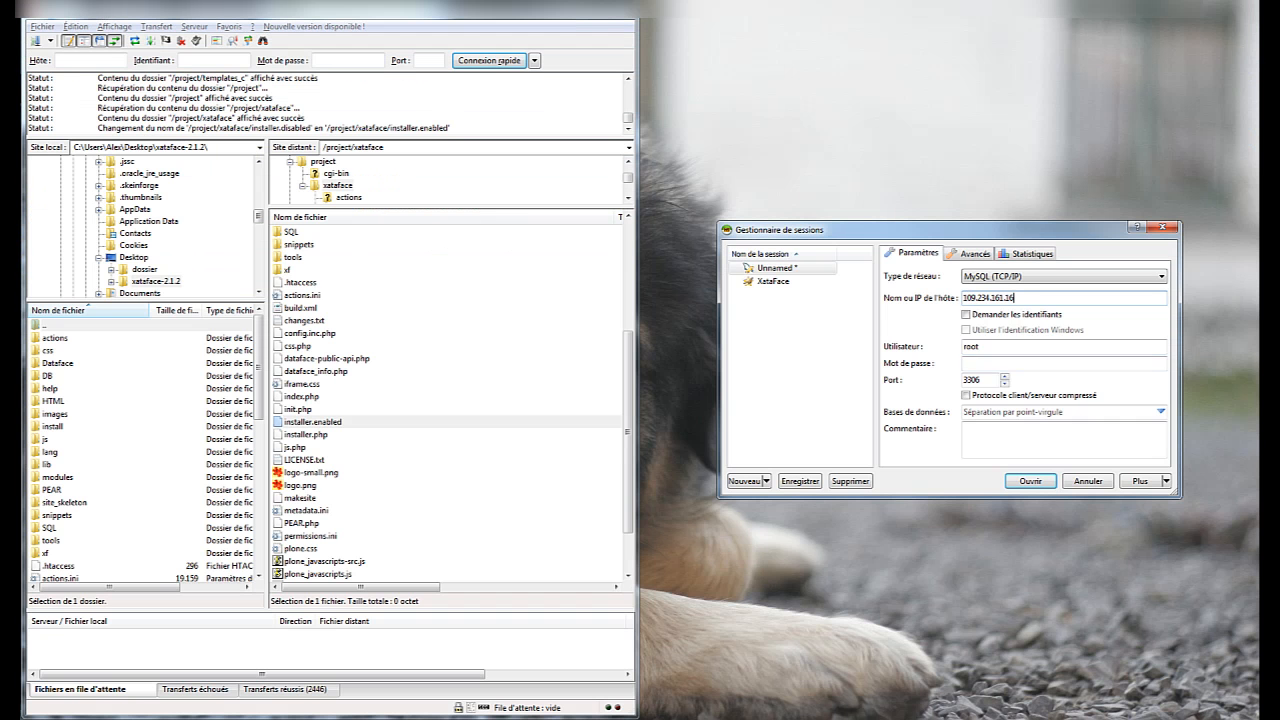
key("Tab")
key("Tab")
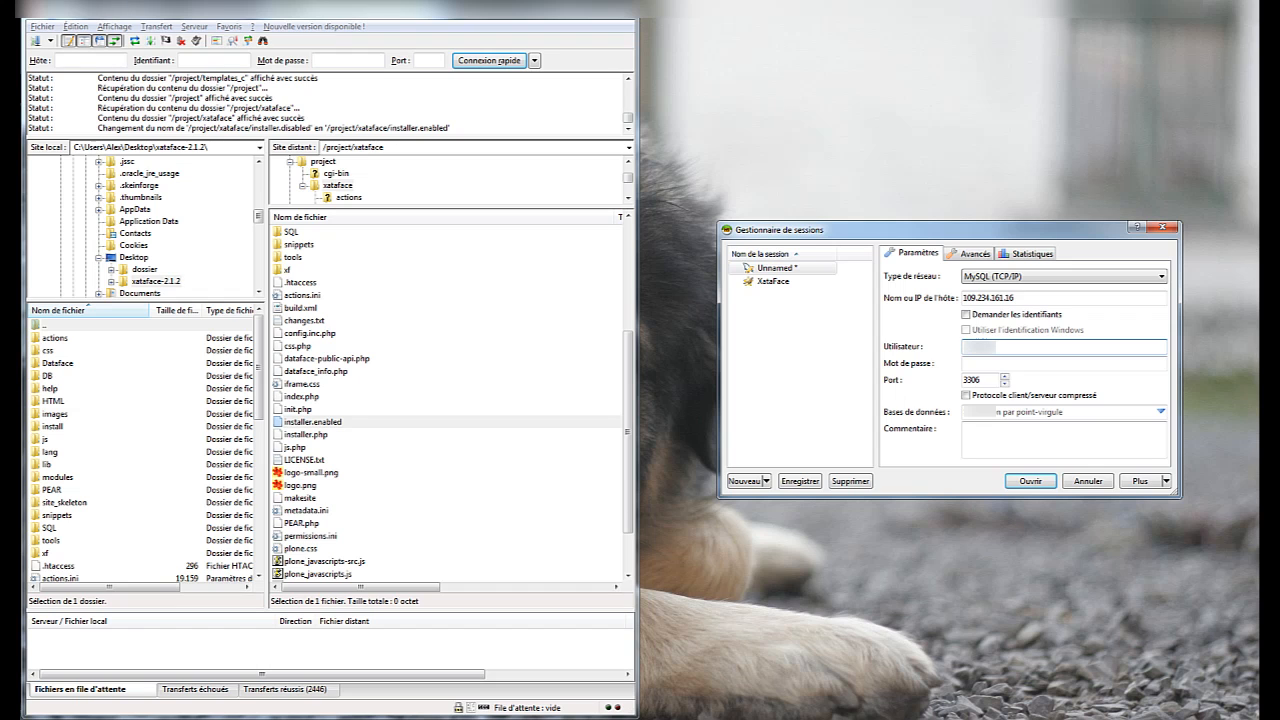
type("project")
key("Tab")
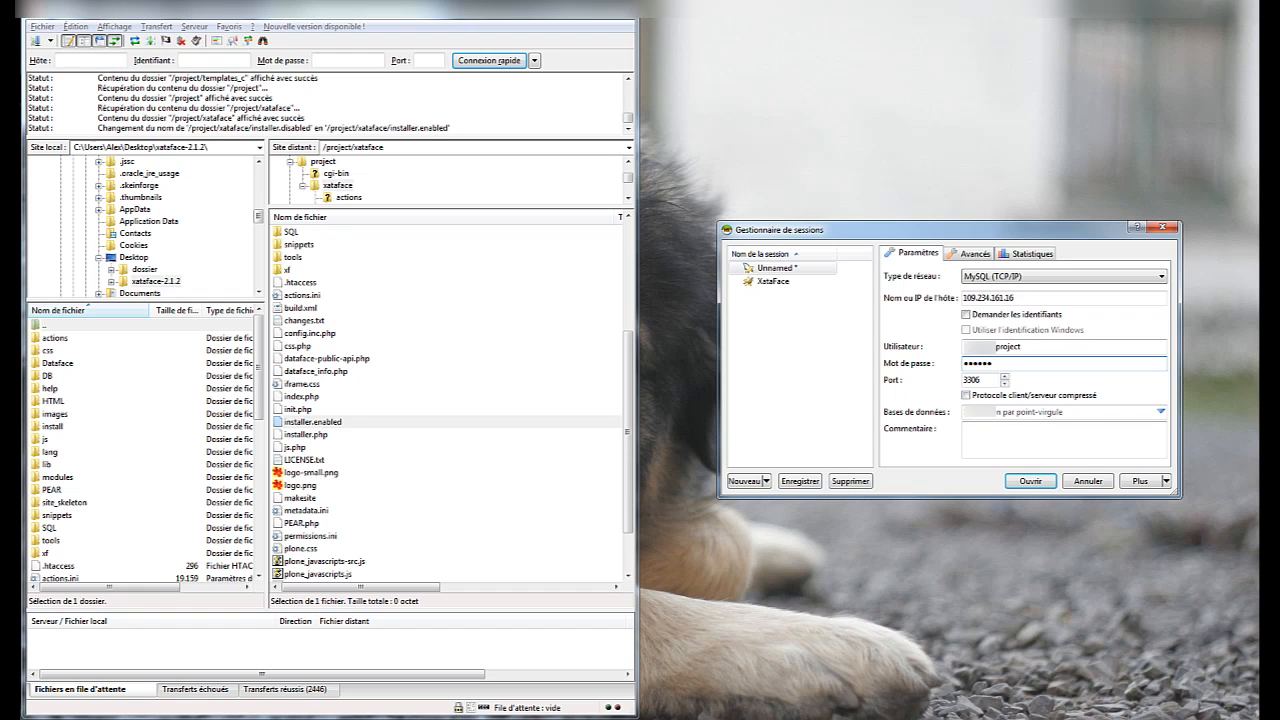
left_click(1161, 412)
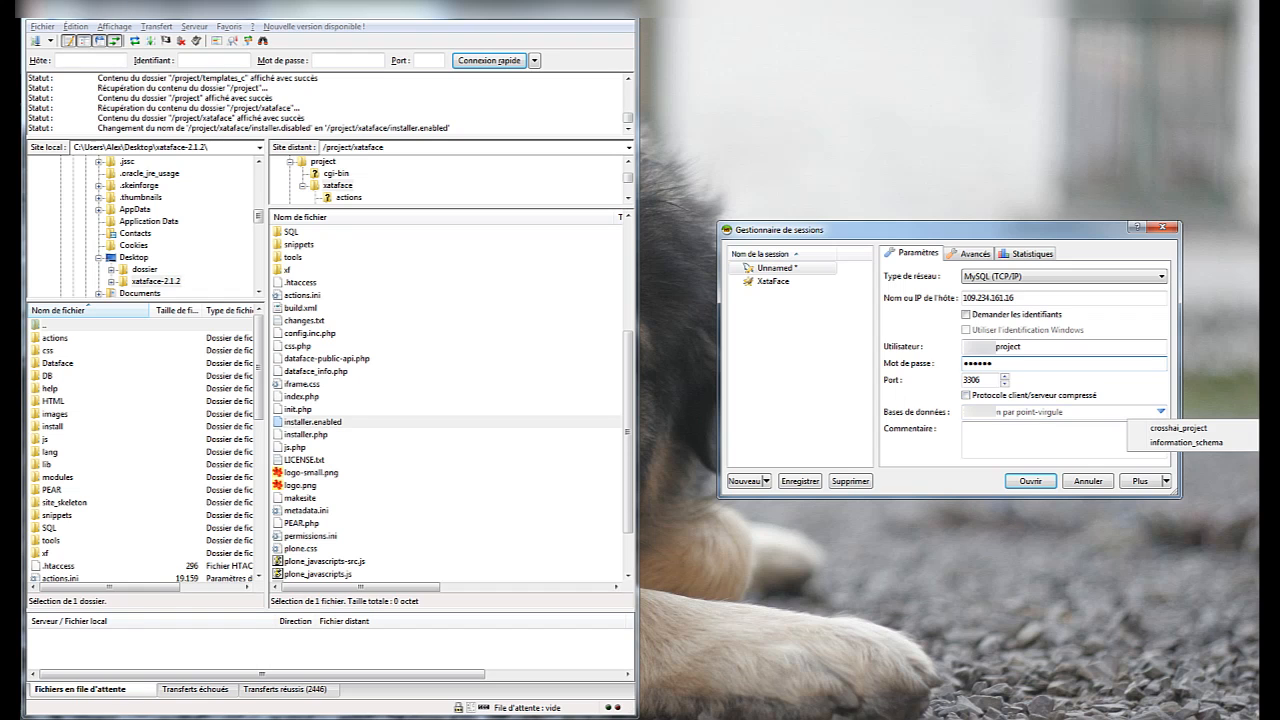
left_click(1178, 428)
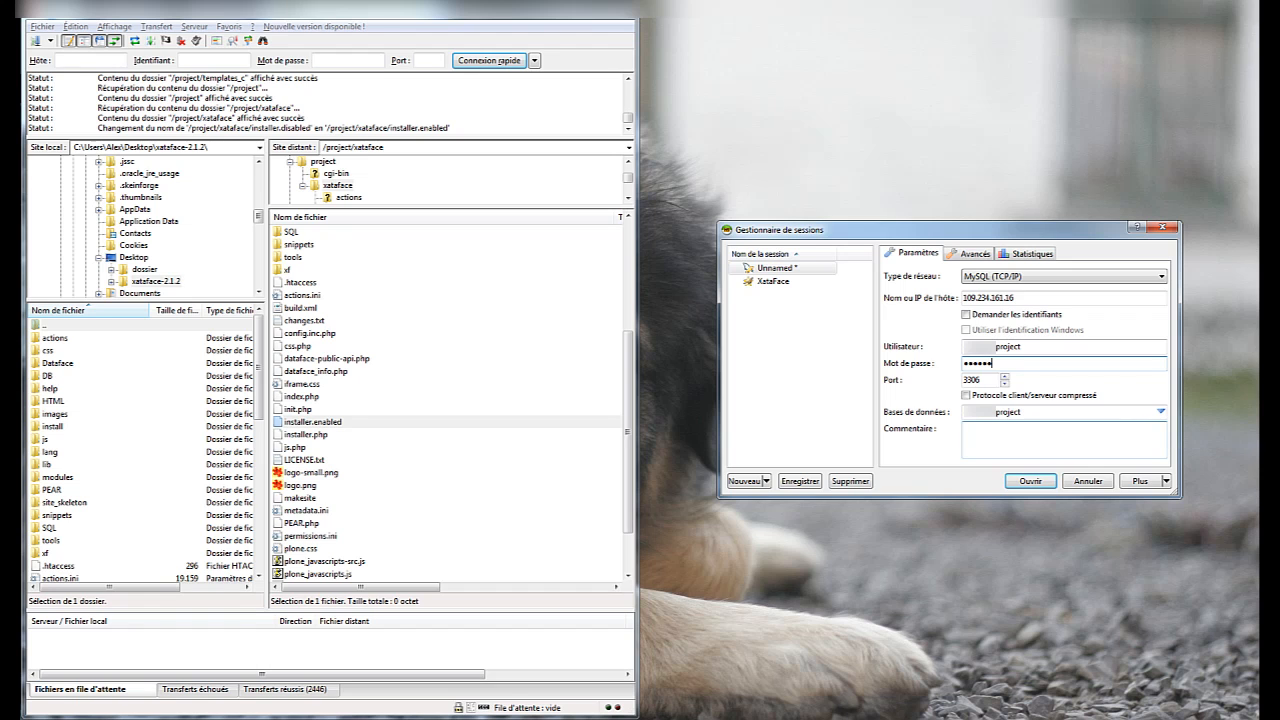
left_click_drag(1021, 412, 997, 412)
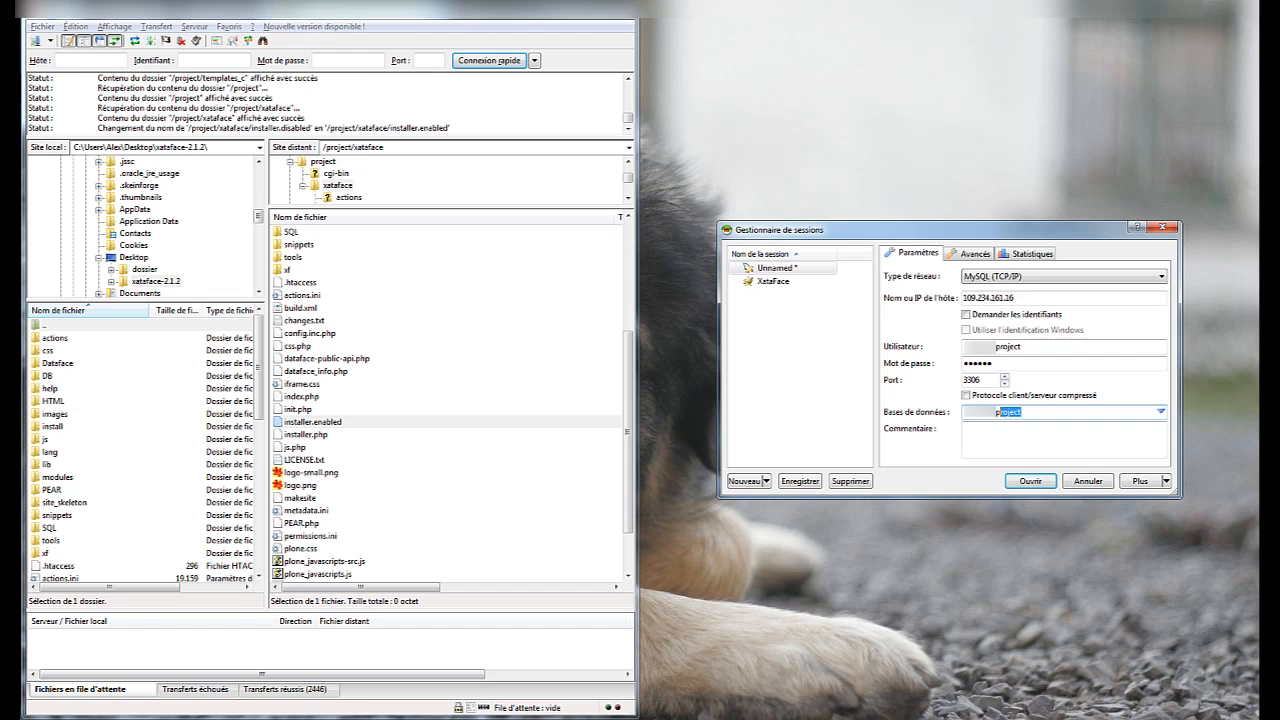
left_click(1031, 481)
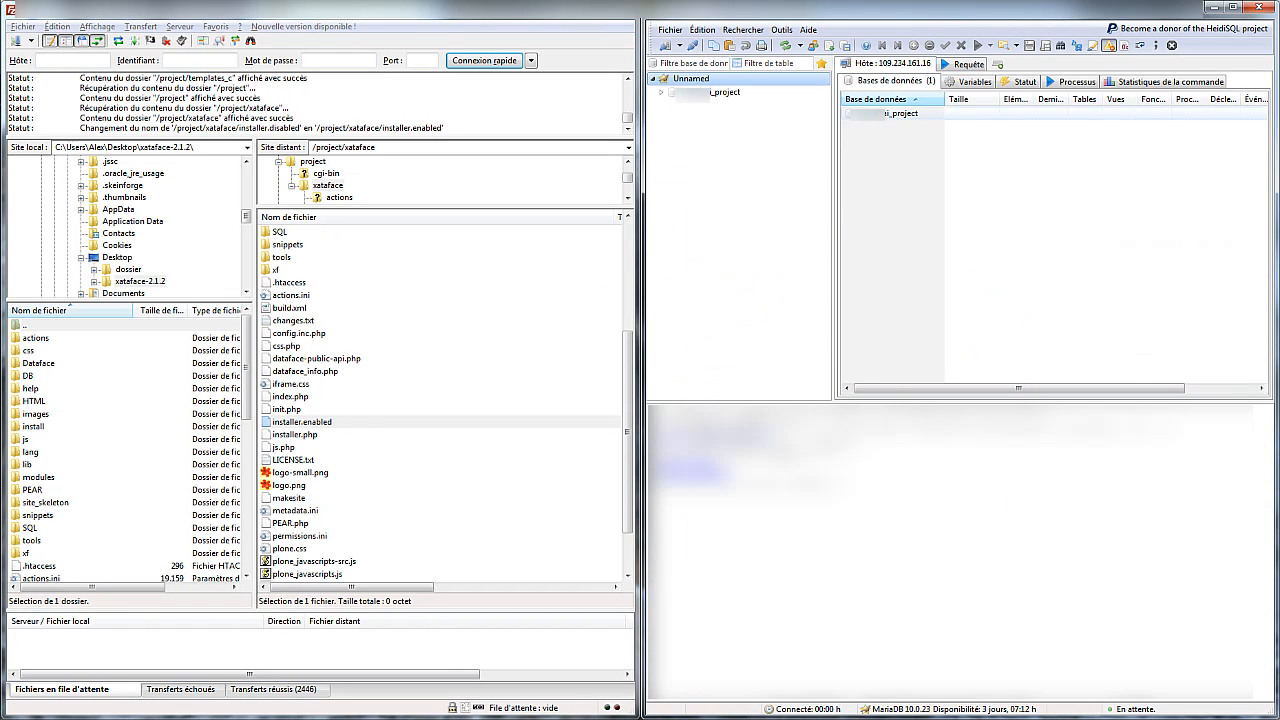
Create a new table named Livre in the project database
left_click(724, 92)
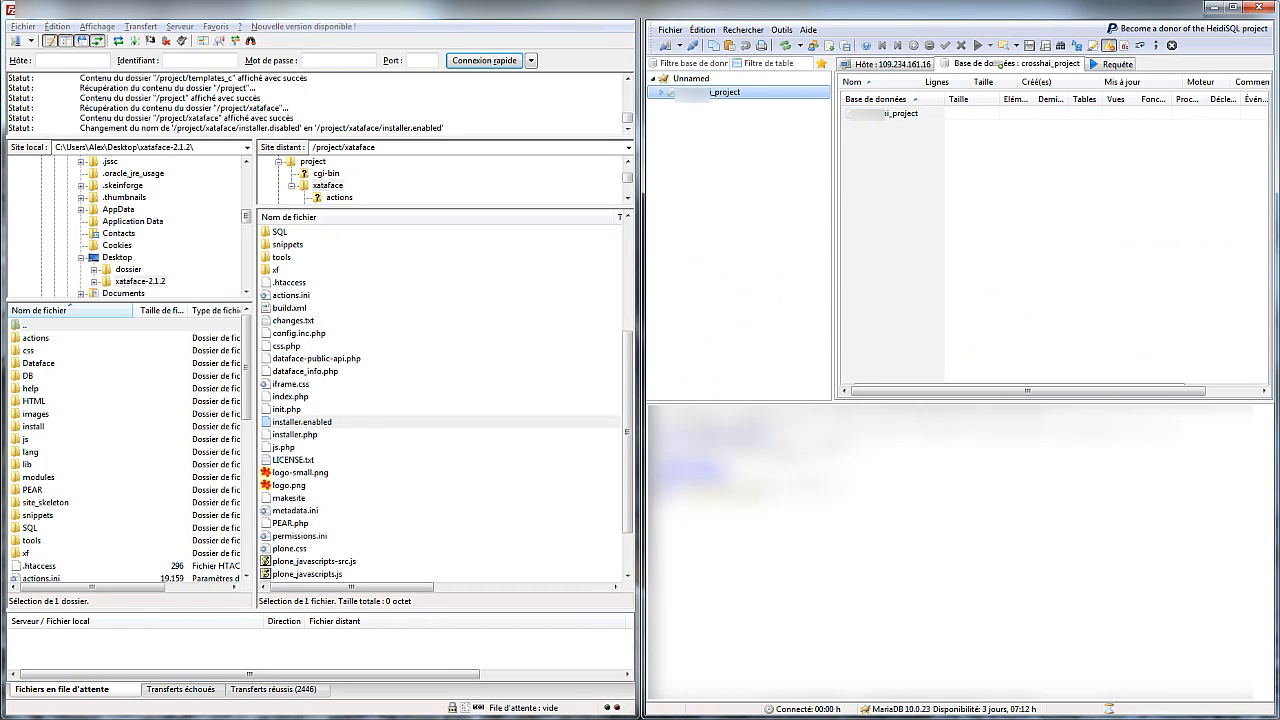
right_click(751, 90)
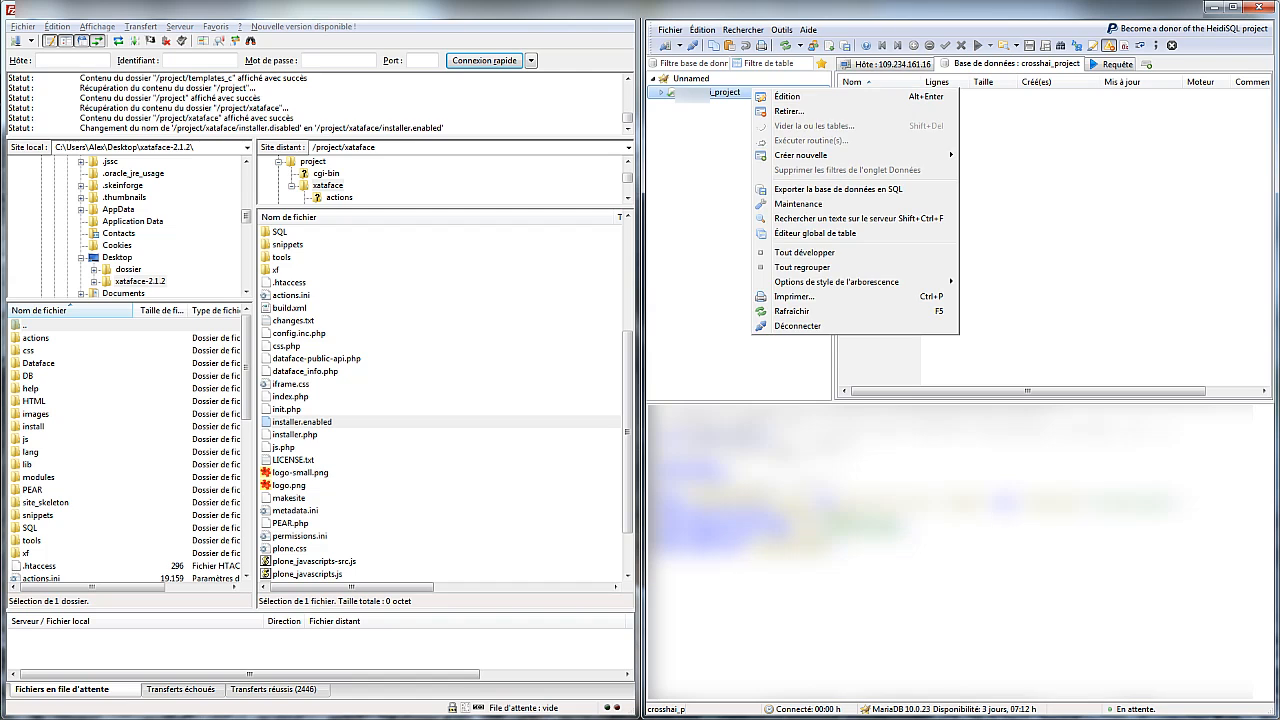
mouse_move(800, 155)
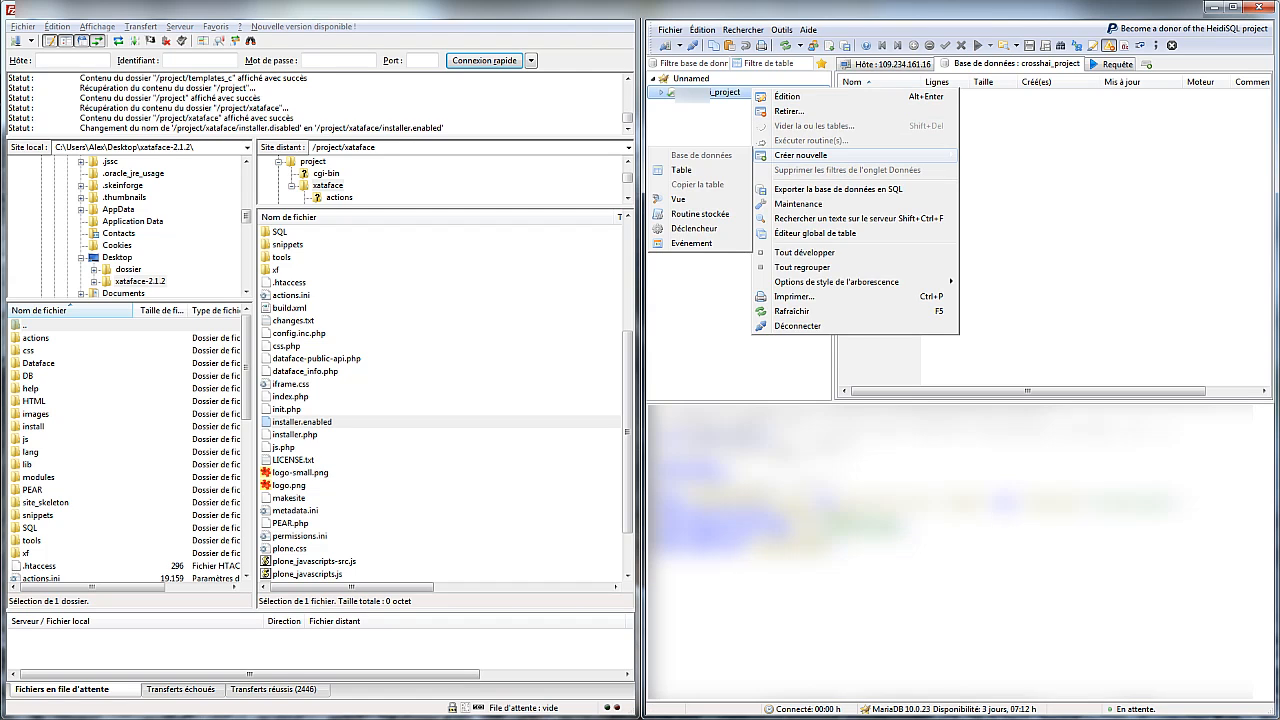
left_click(681, 170)
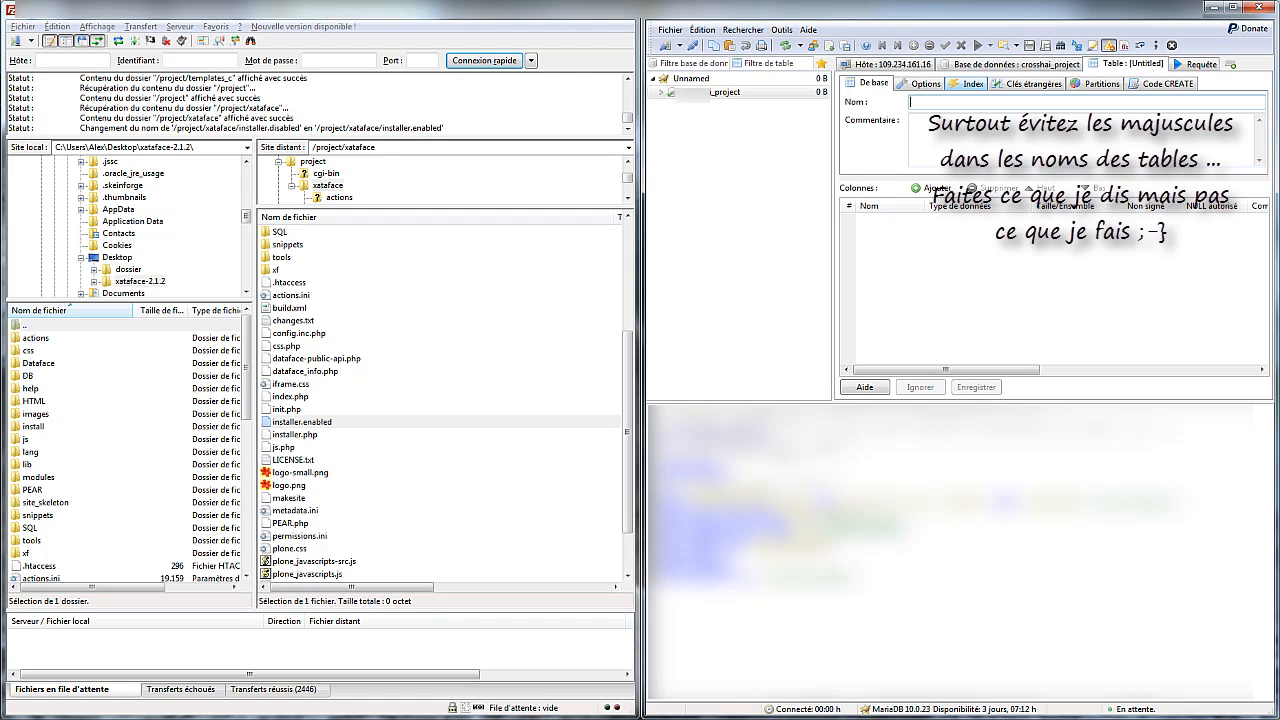
type("Livres")
key("Tab")
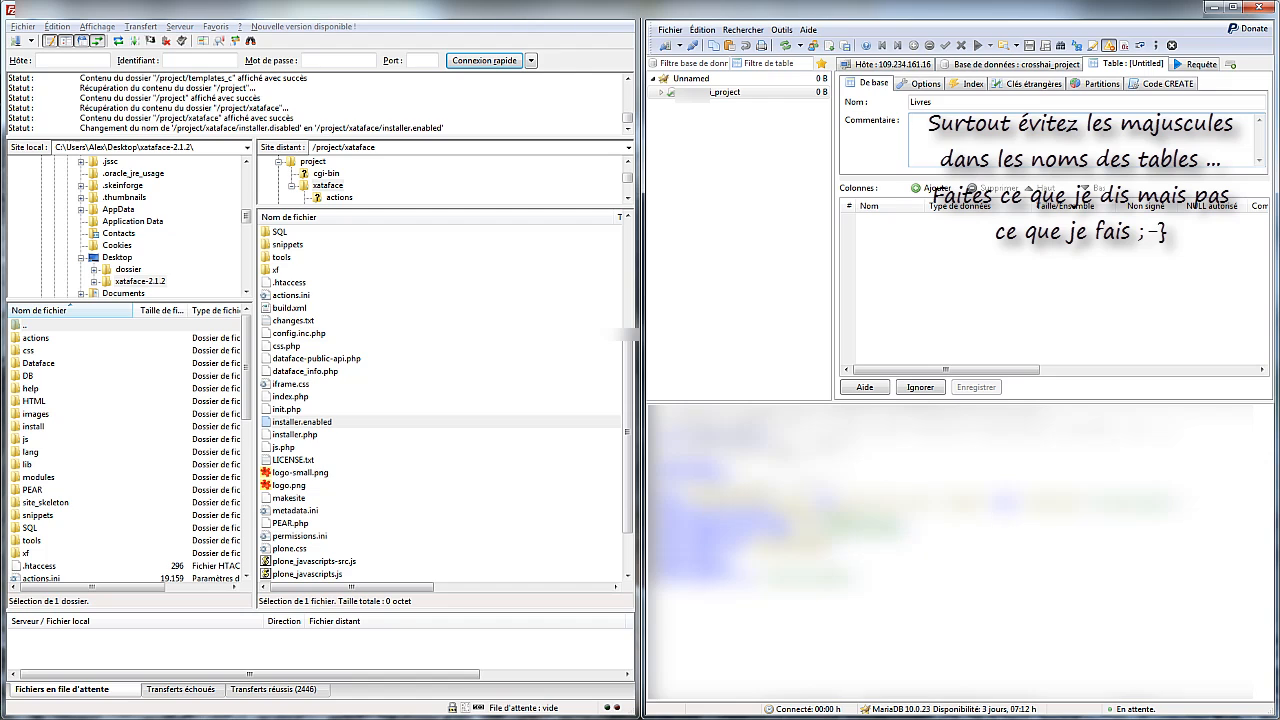
Add a first column id of type INT and select its row
left_click(932, 188)
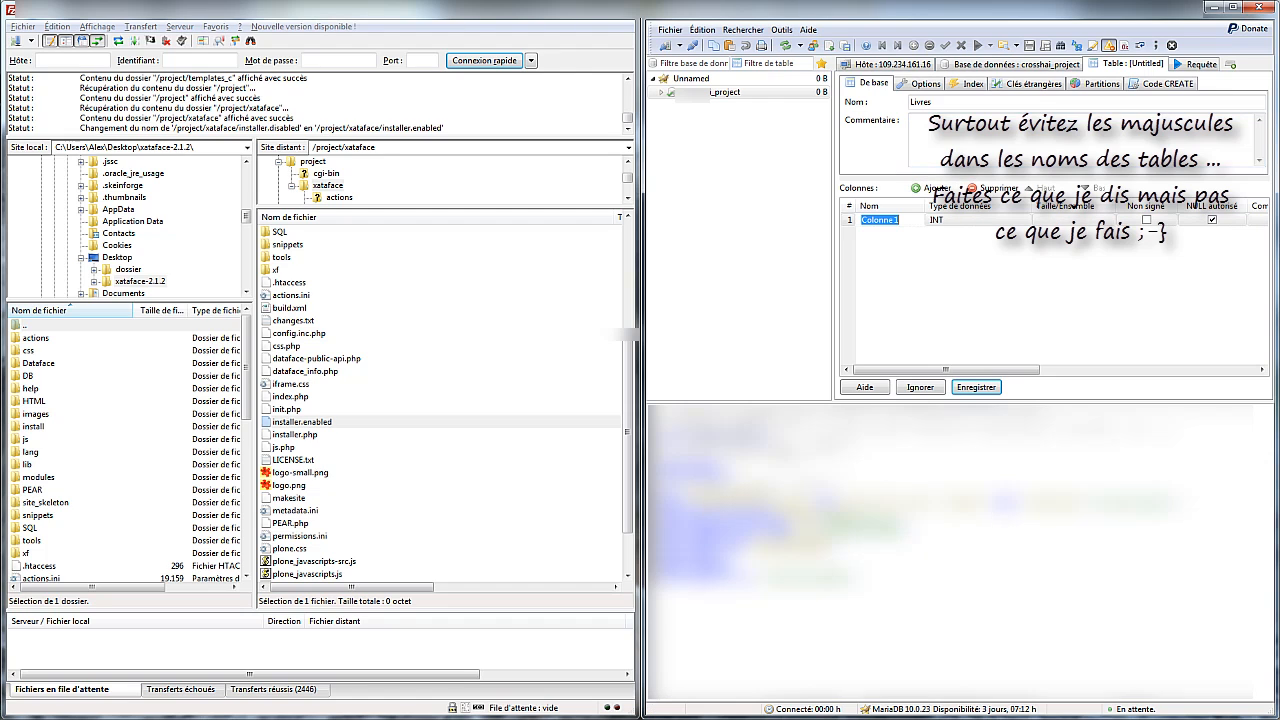
type("id")
key("Tab")
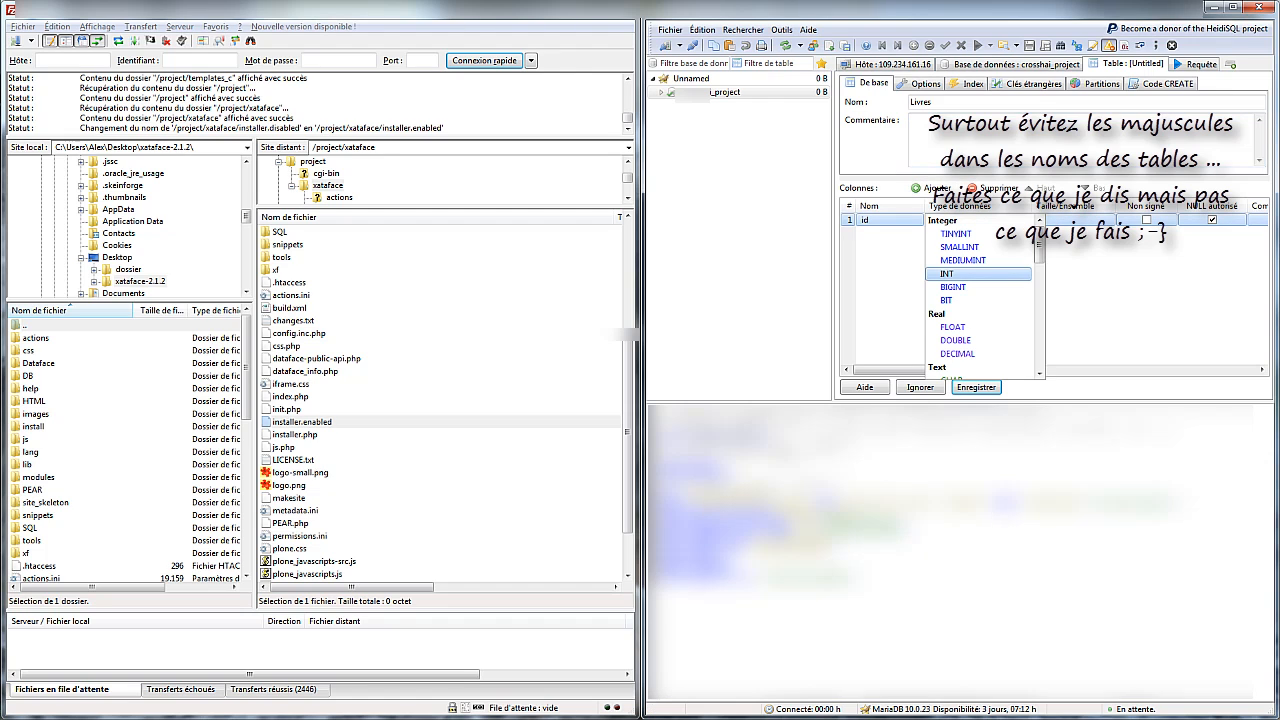
key("Return")
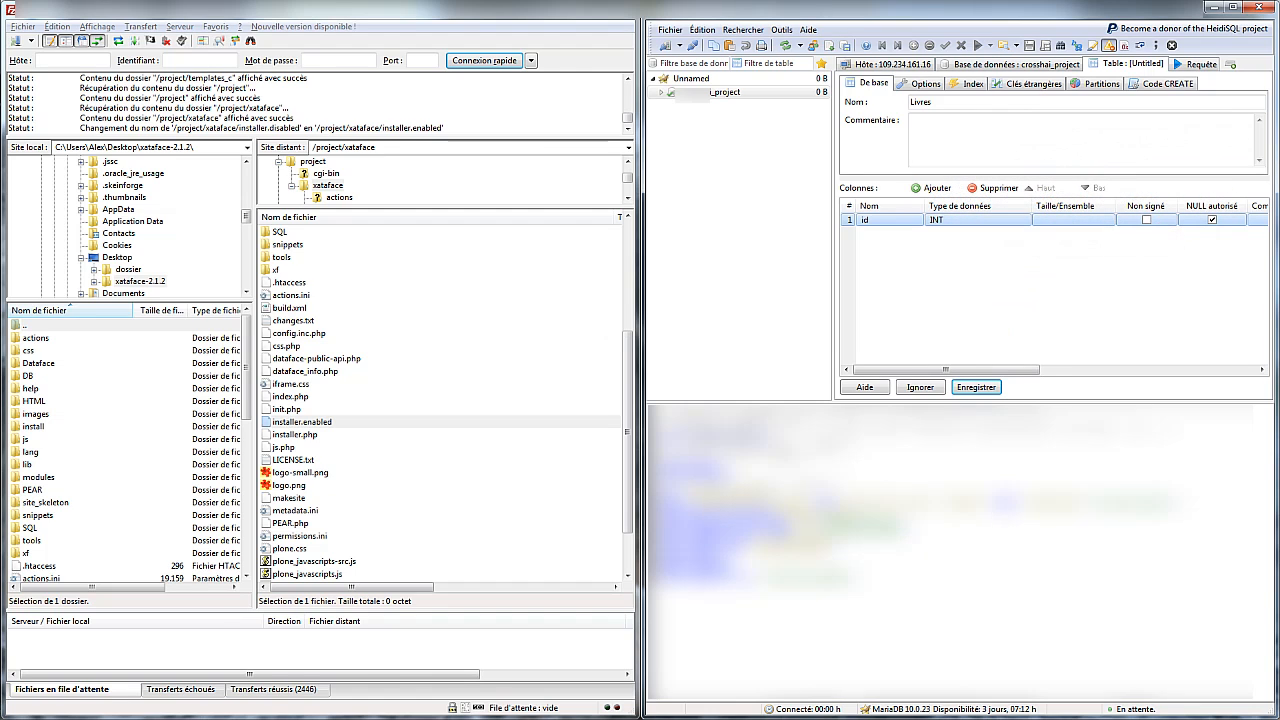
left_click(1236, 7)
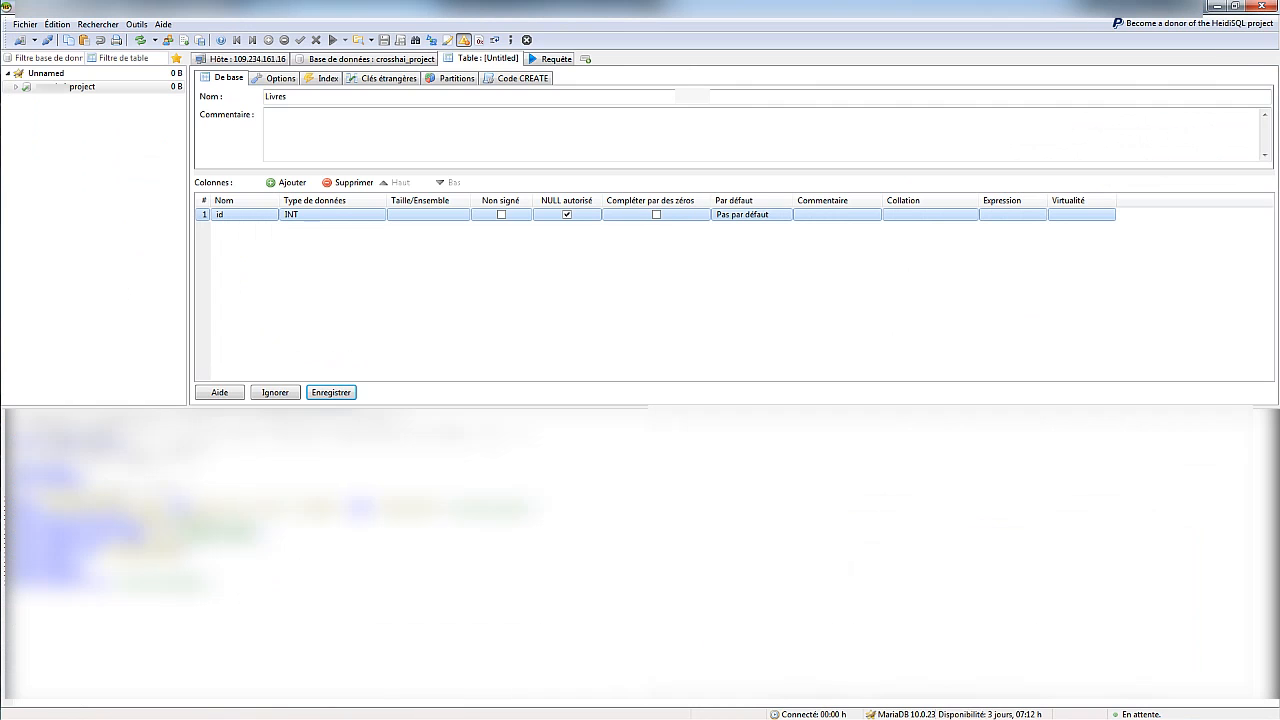
left_click(331, 392)
left_click(742, 214)
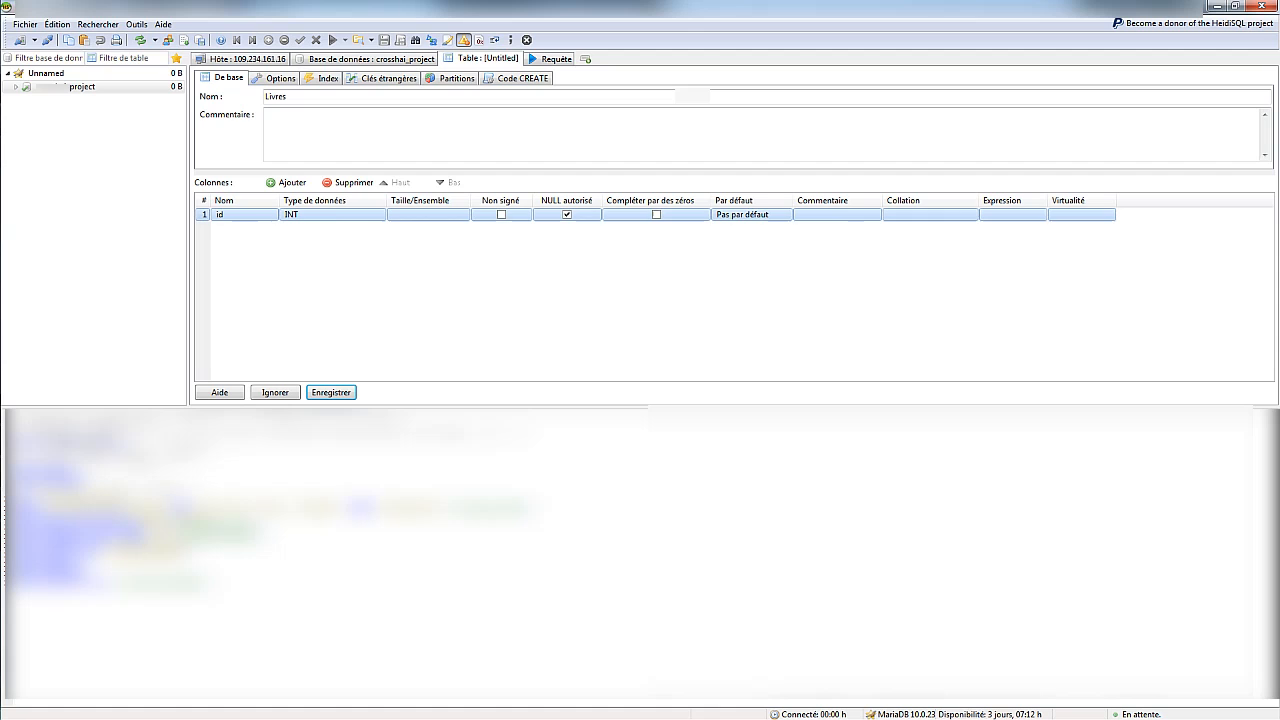
right_click(227, 214)
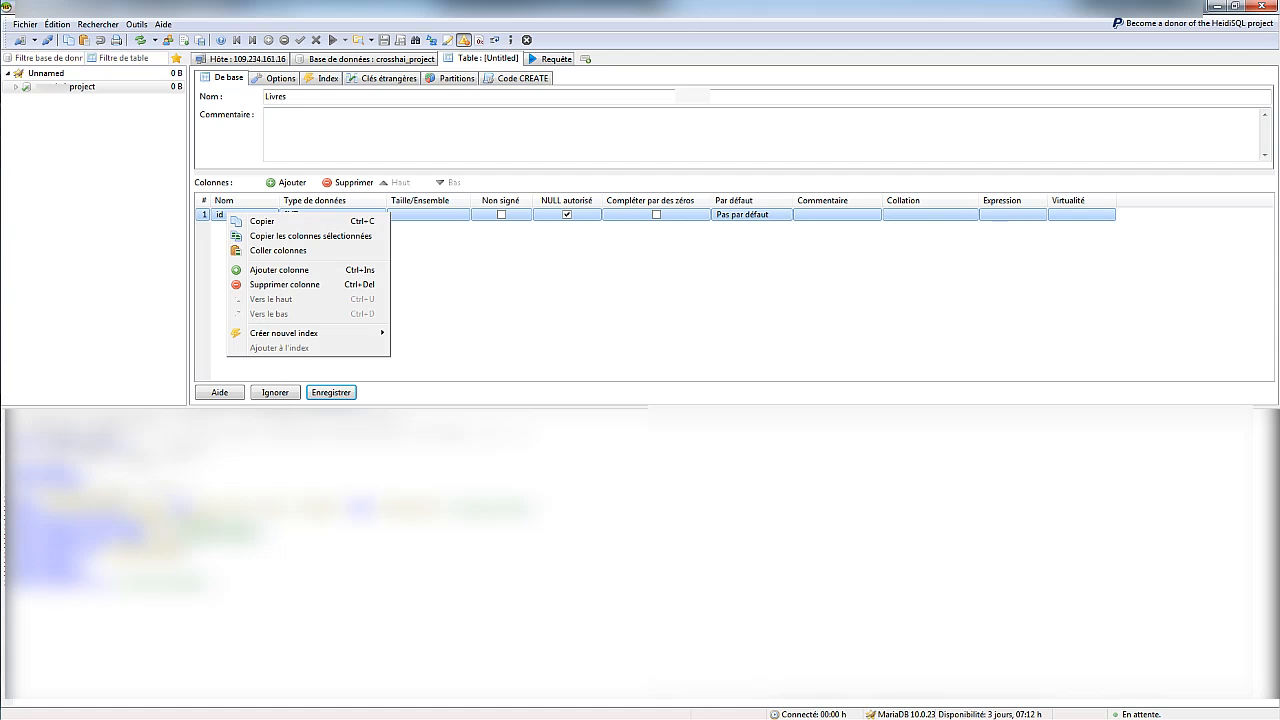
mouse_move(284, 333)
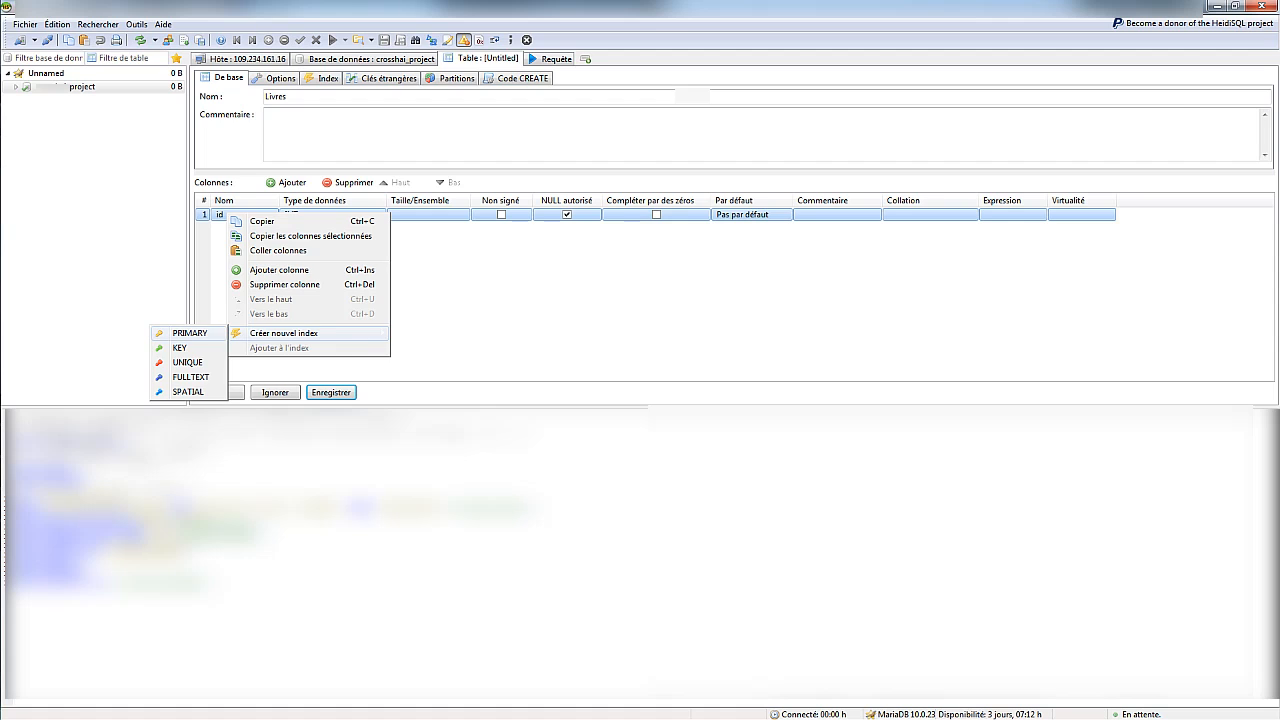
Make id the PRIMARY key and add an ISBN column of type CHAR(20)
left_click(190, 333)
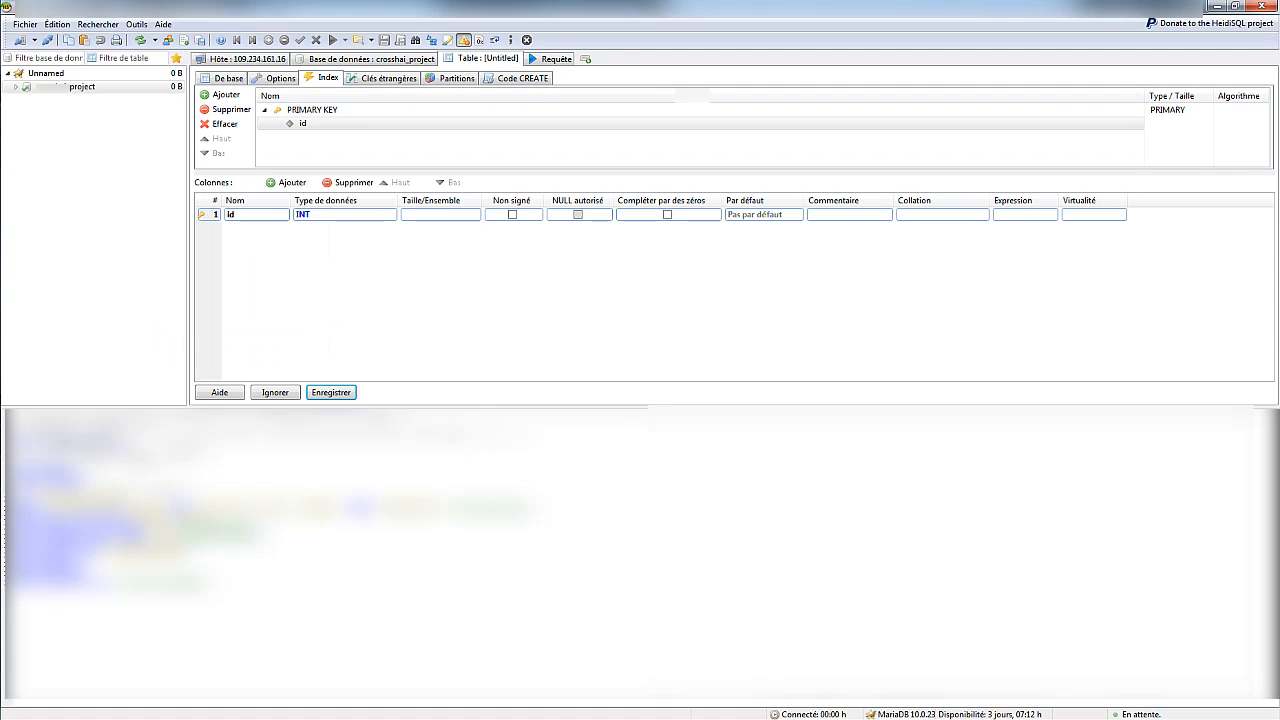
left_click(289, 182)
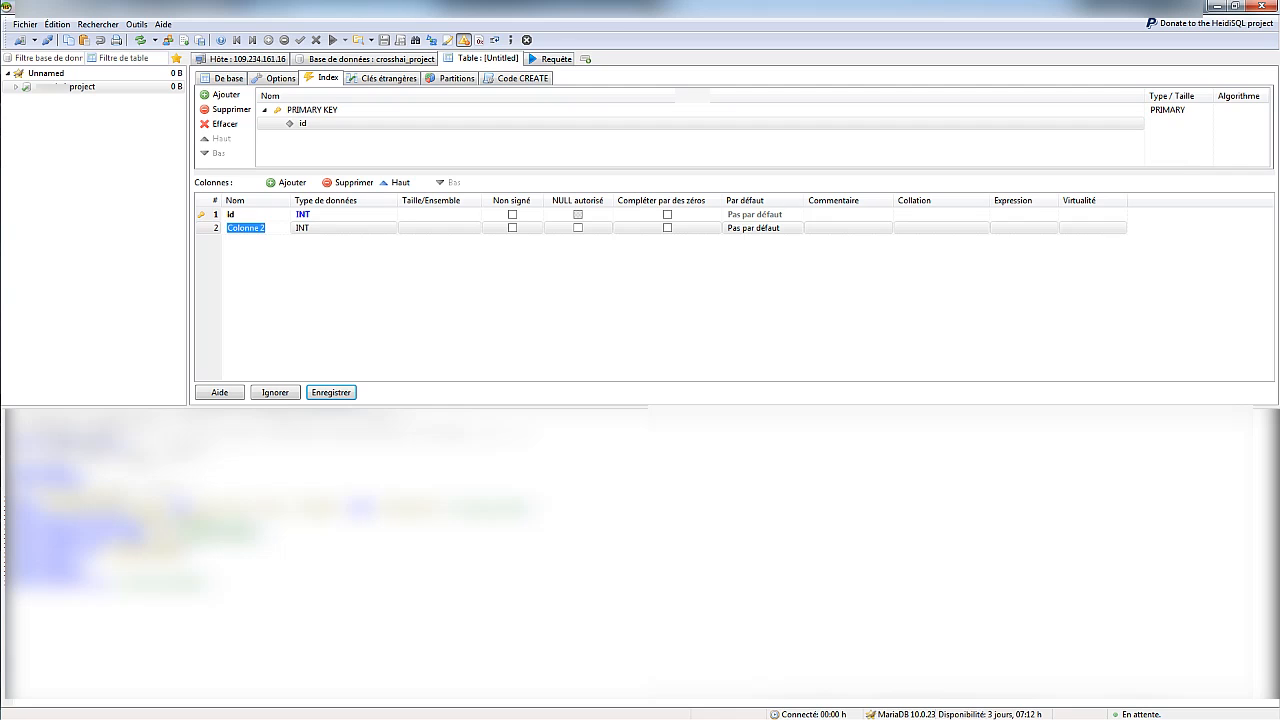
type("ISBN")
key("Tab")
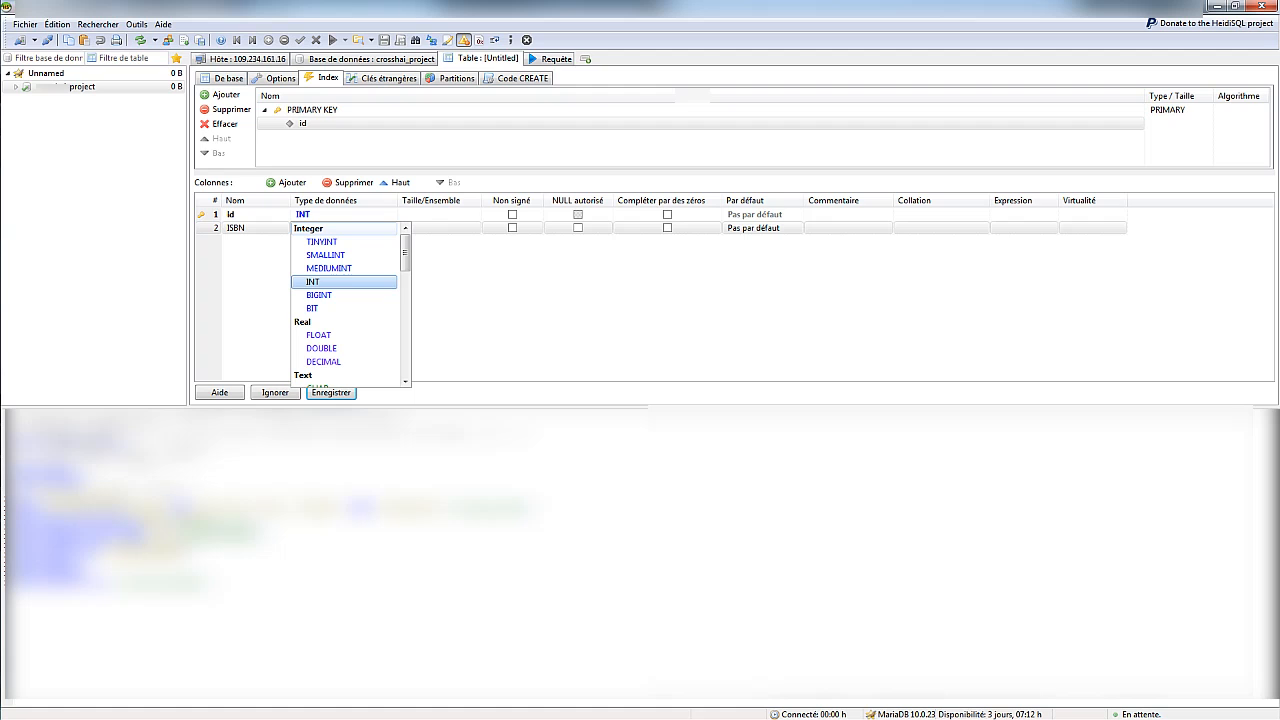
key("Down")
key("Down")
key("Down")
key("Down")
key("Down")
key("Down")
key("Down")
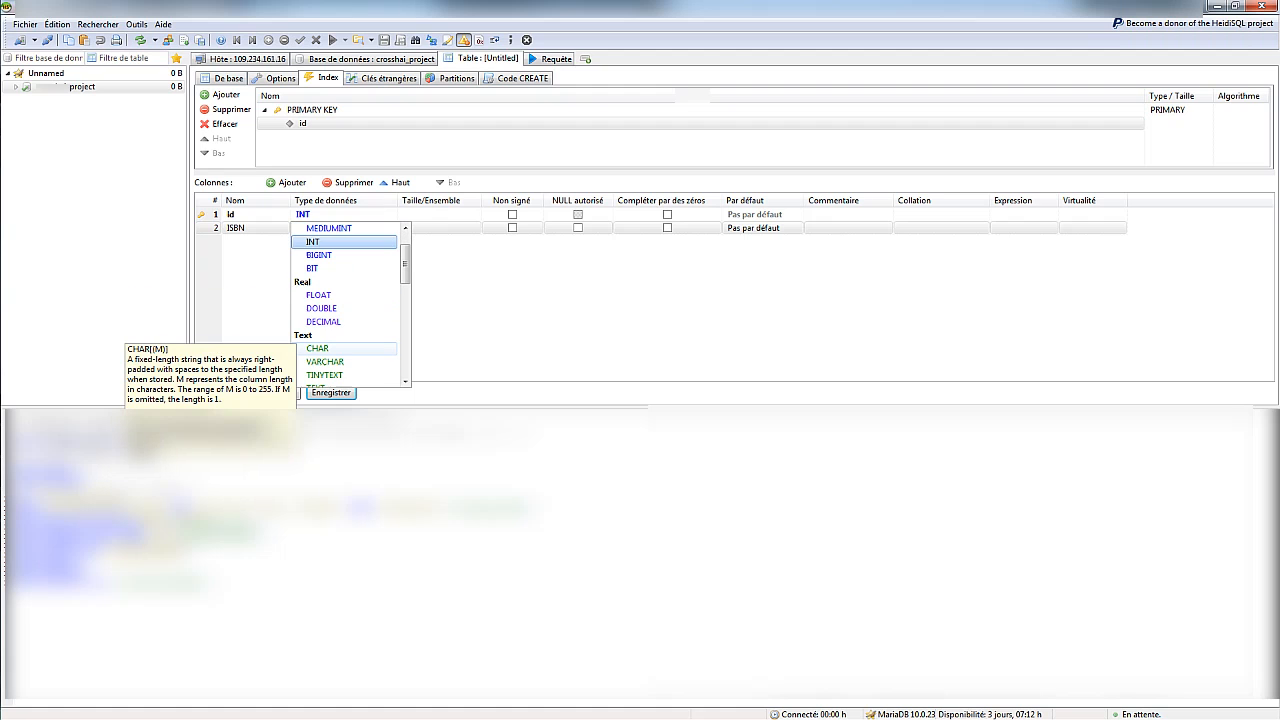
key("Up")
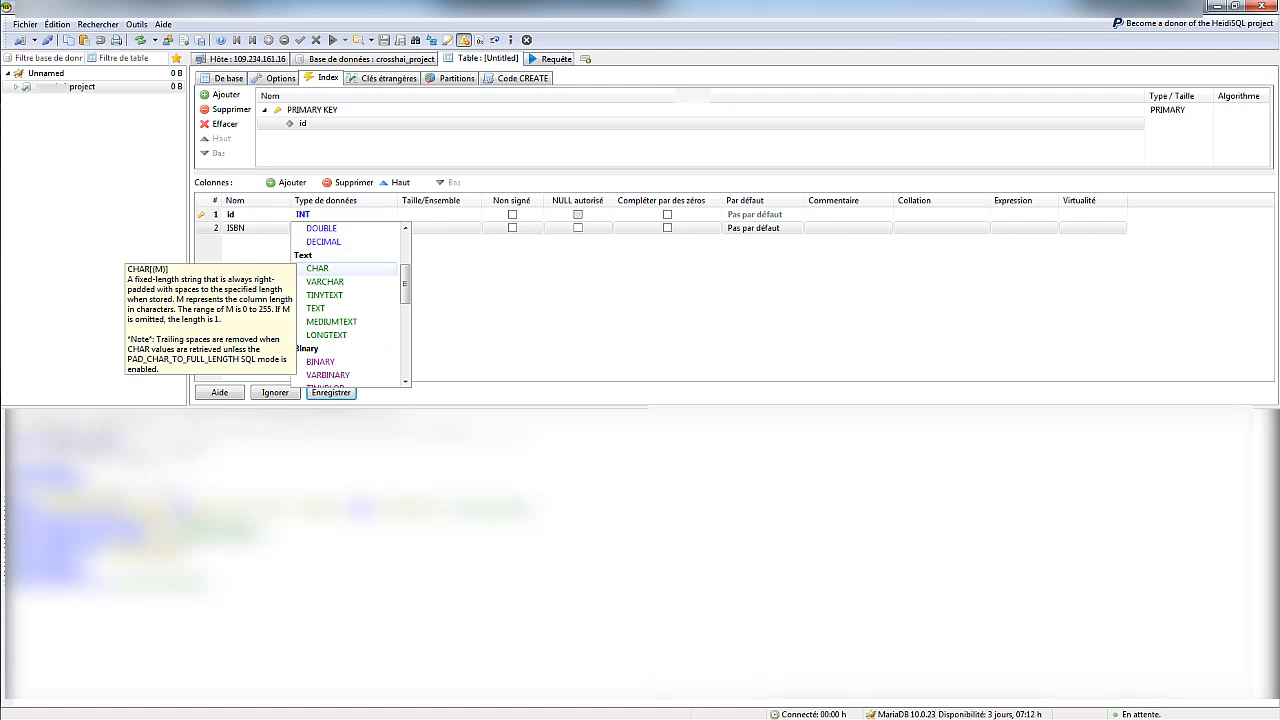
key("Return")
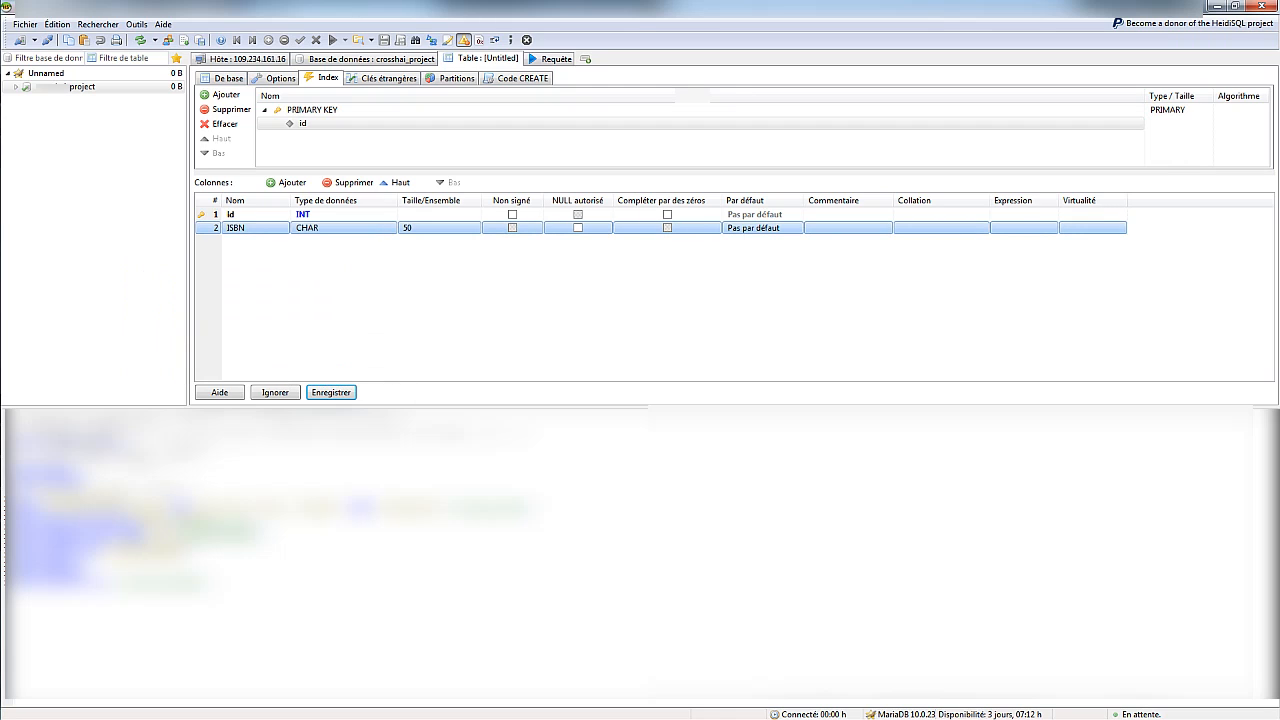
left_click(438, 228)
type("20")
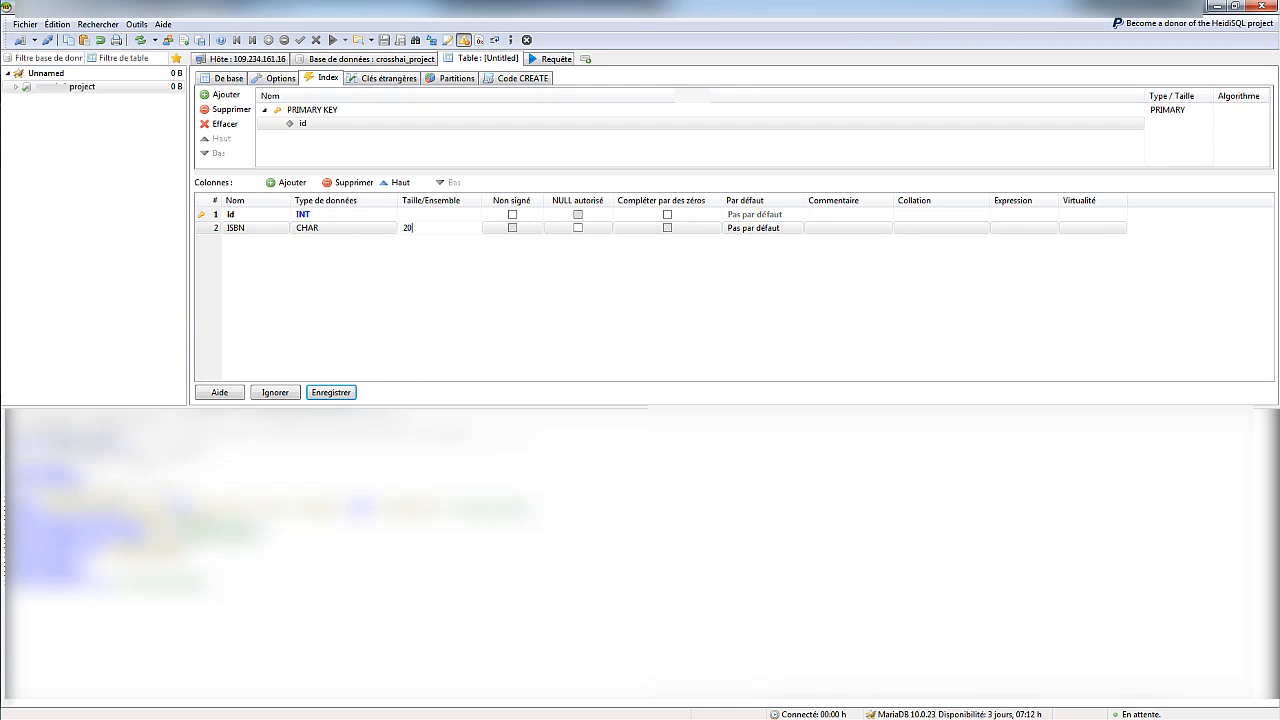
key("Return")
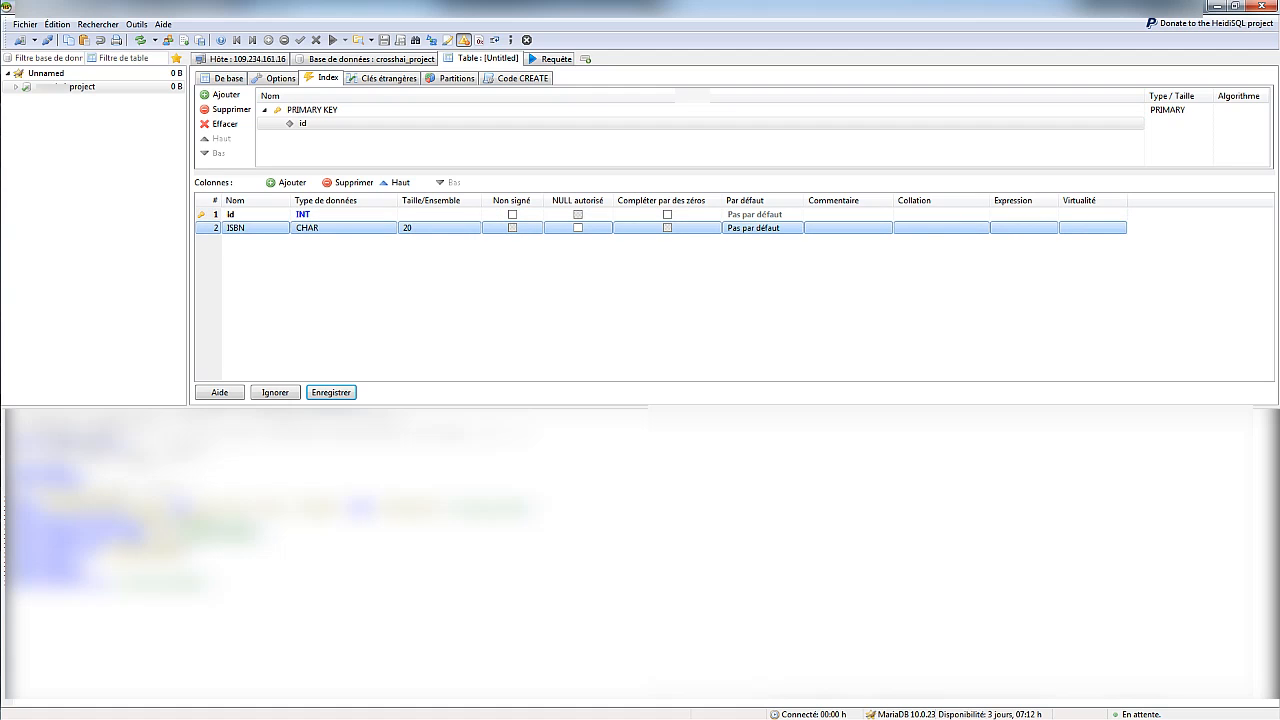
Add an Auteurs column of type CHAR with length 35
left_click(287, 183)
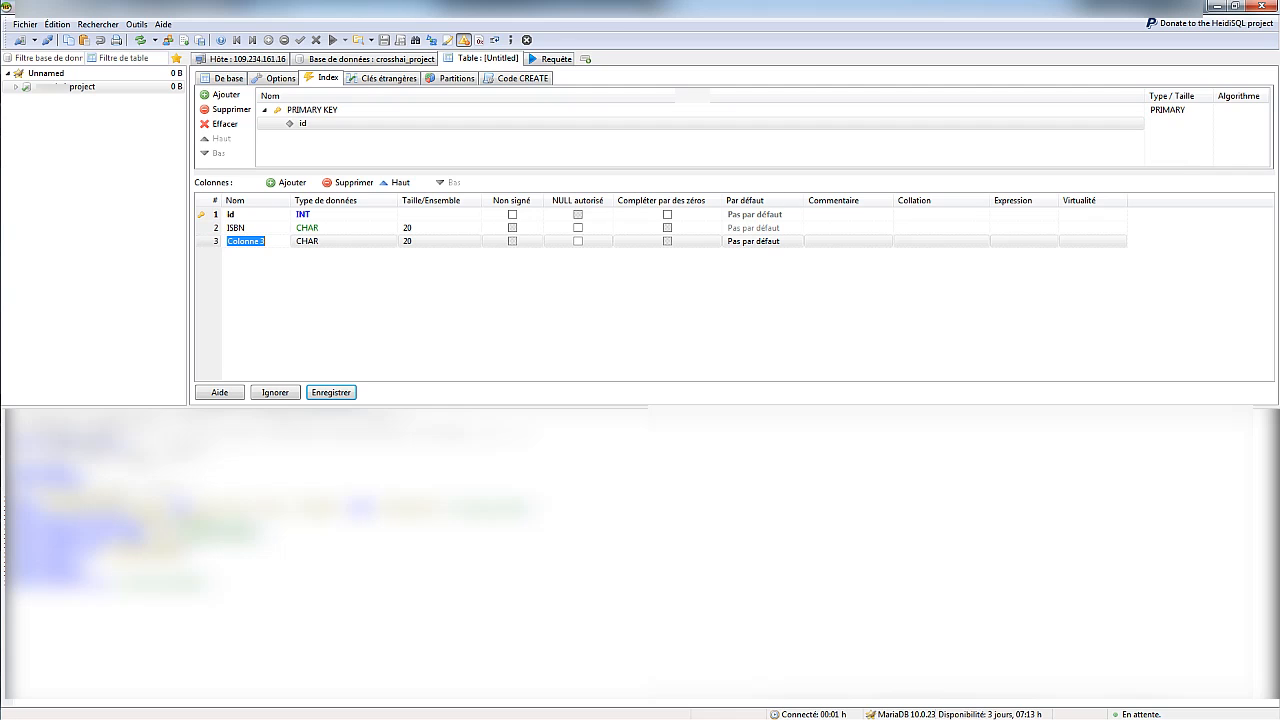
type("Auteurs")
key("Tab")
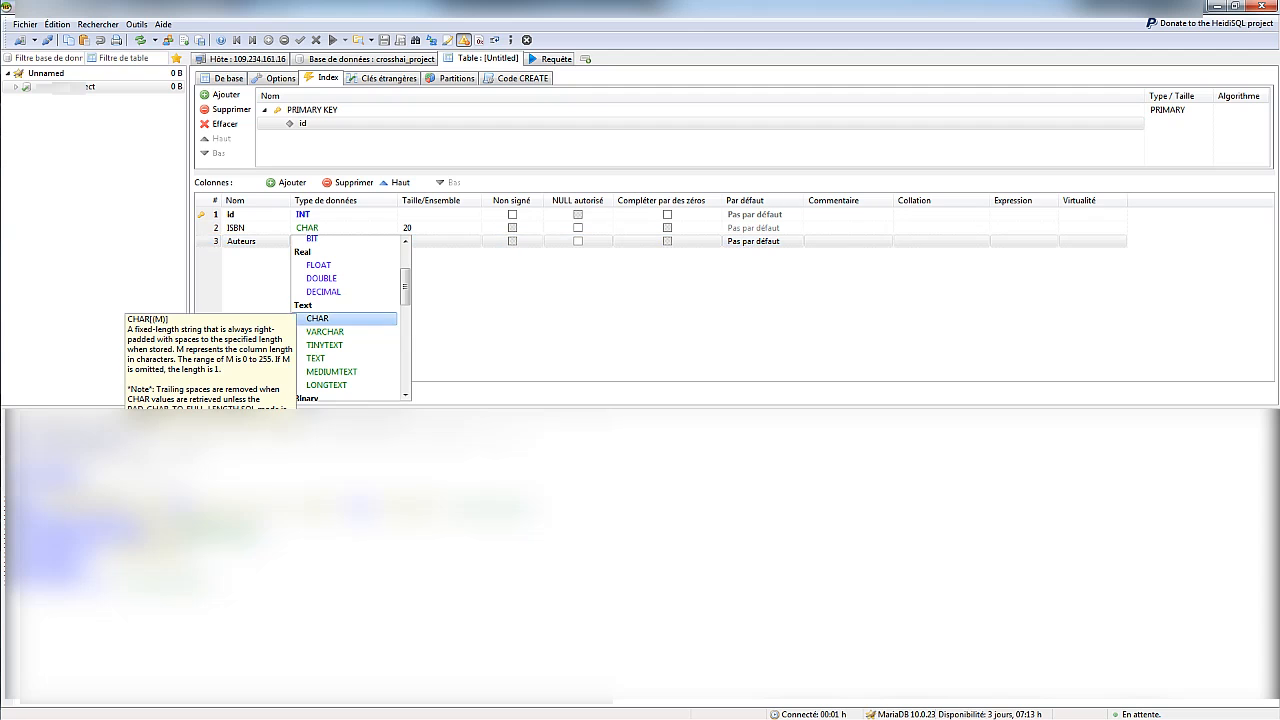
key("Return")
key("Tab")
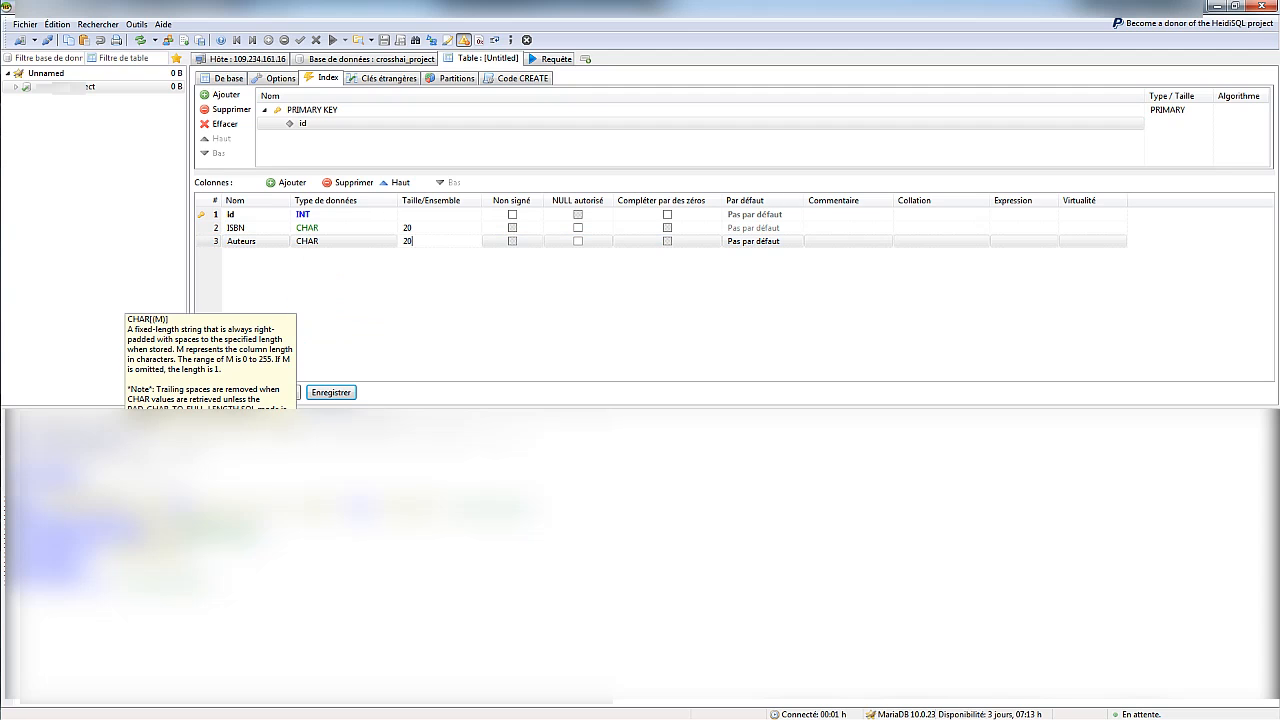
type("30")
key("BackSpace")
type("5")
key("Return")
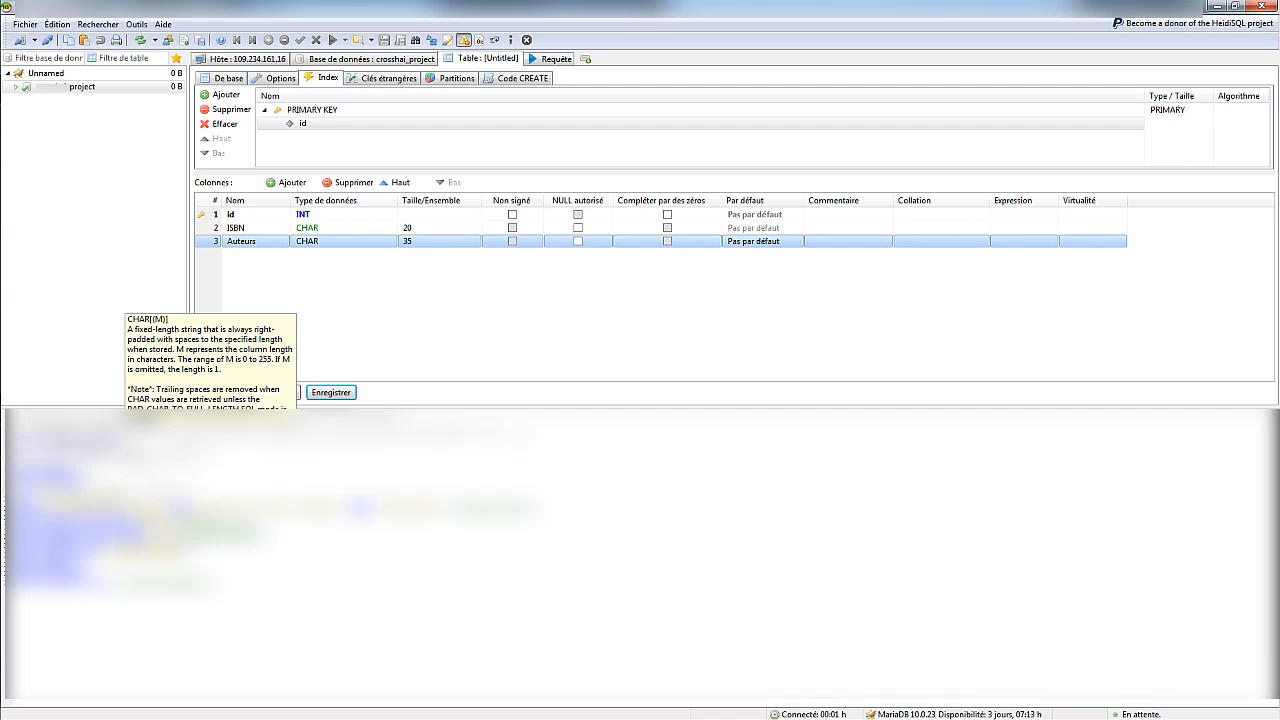
left_click(370, 295)
Add a fourth column Nom_du_livre with length 50
left_click(290, 182)
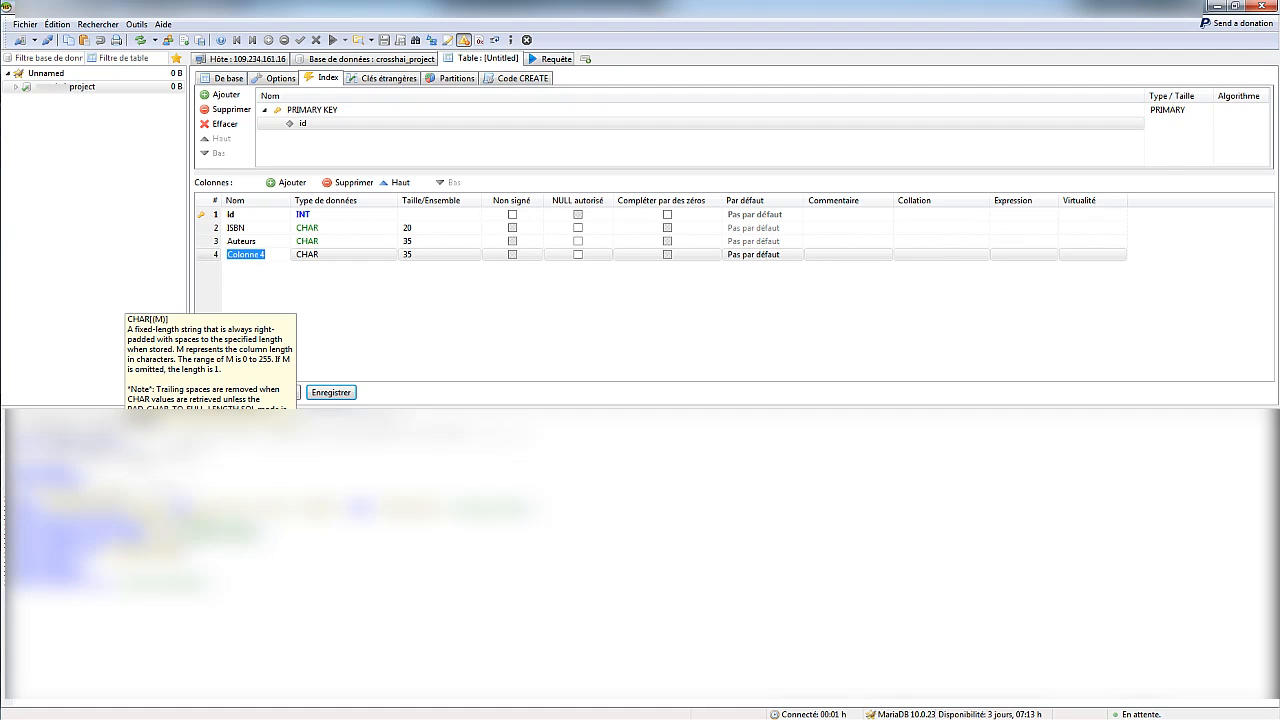
type("Nom_du_livre")
left_click(408, 254)
double_click(408, 254)
type("50")
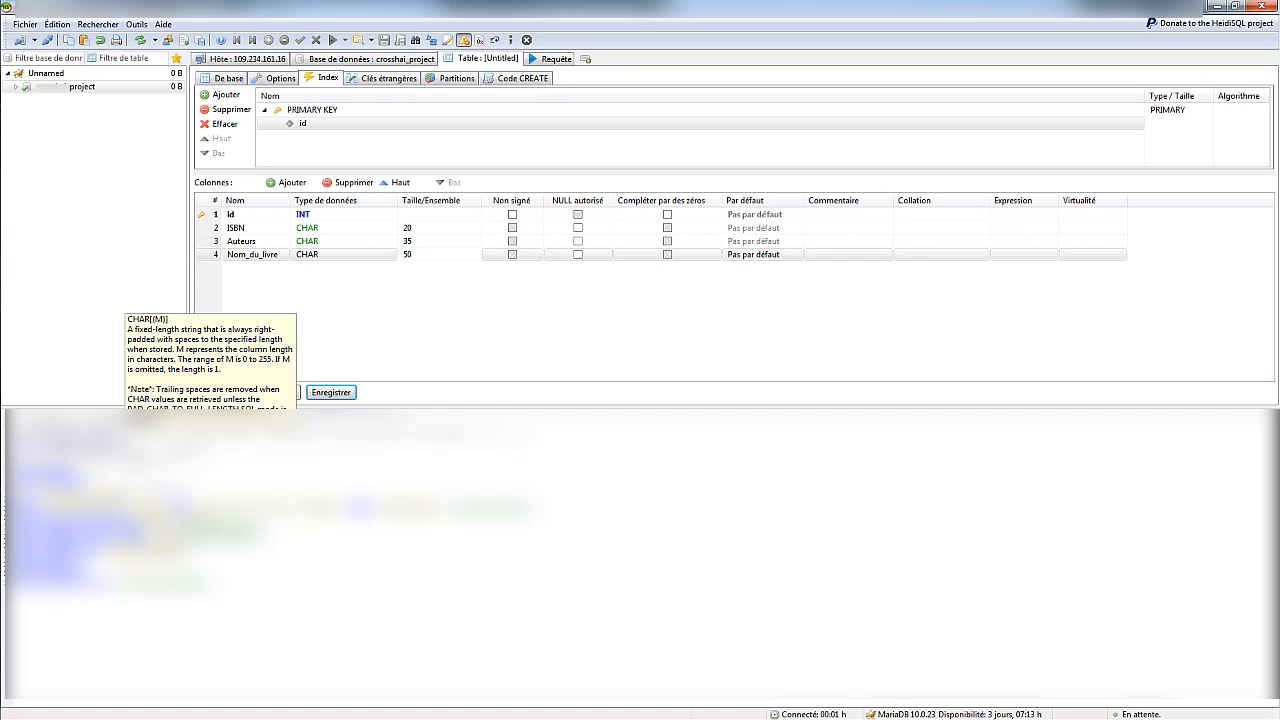
key("Return")
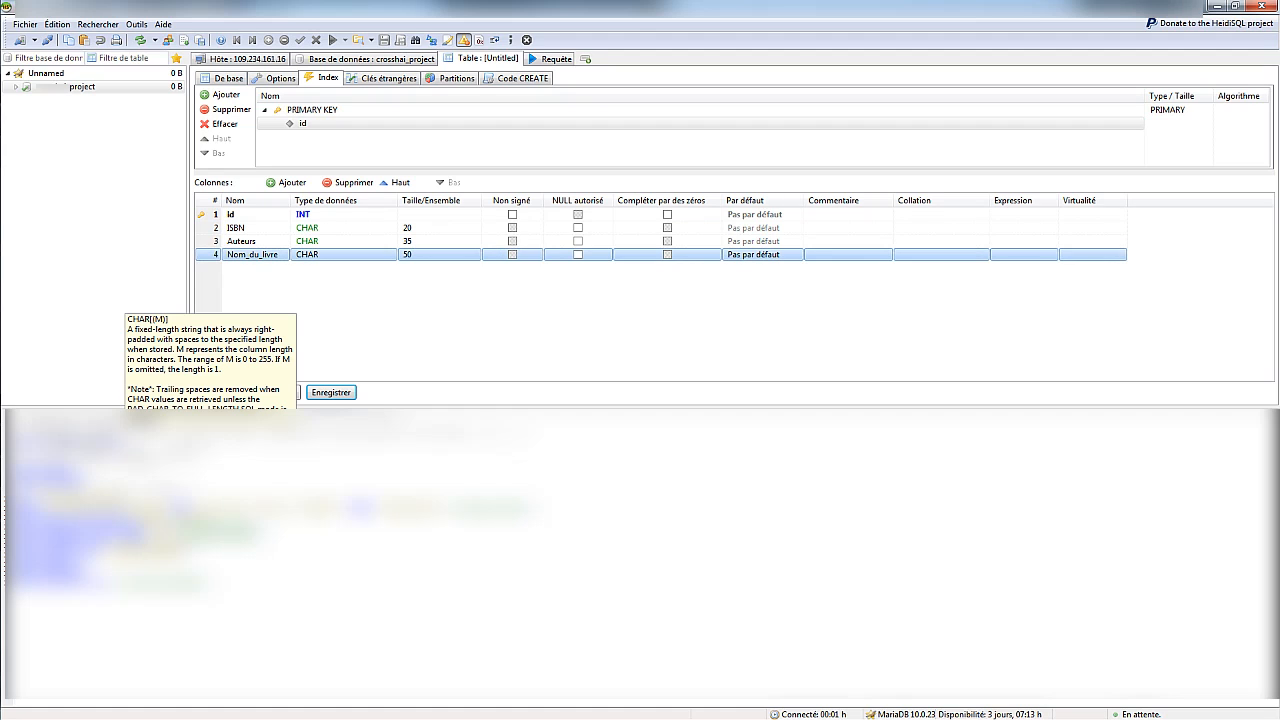
Correct the Nom_du_livre column name and save the Livres table
left_click(228, 78)
left_click(240, 329)
left_click(252, 255)
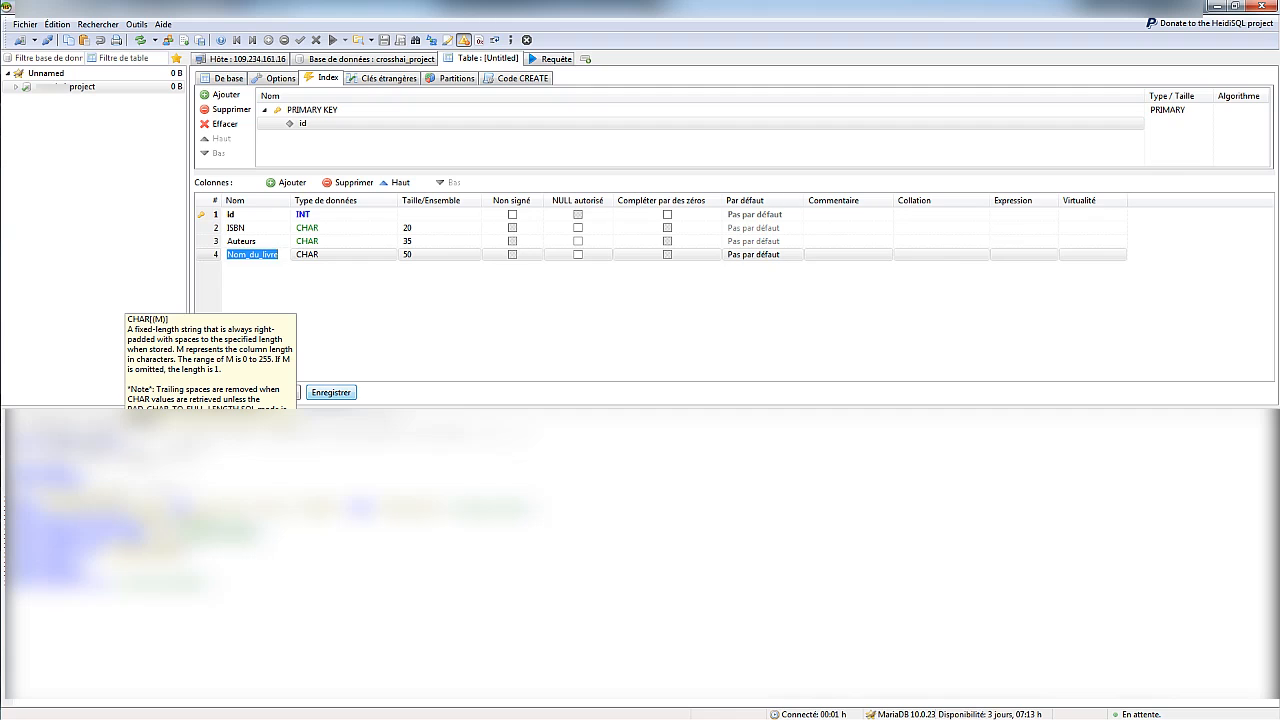
left_click(331, 392)
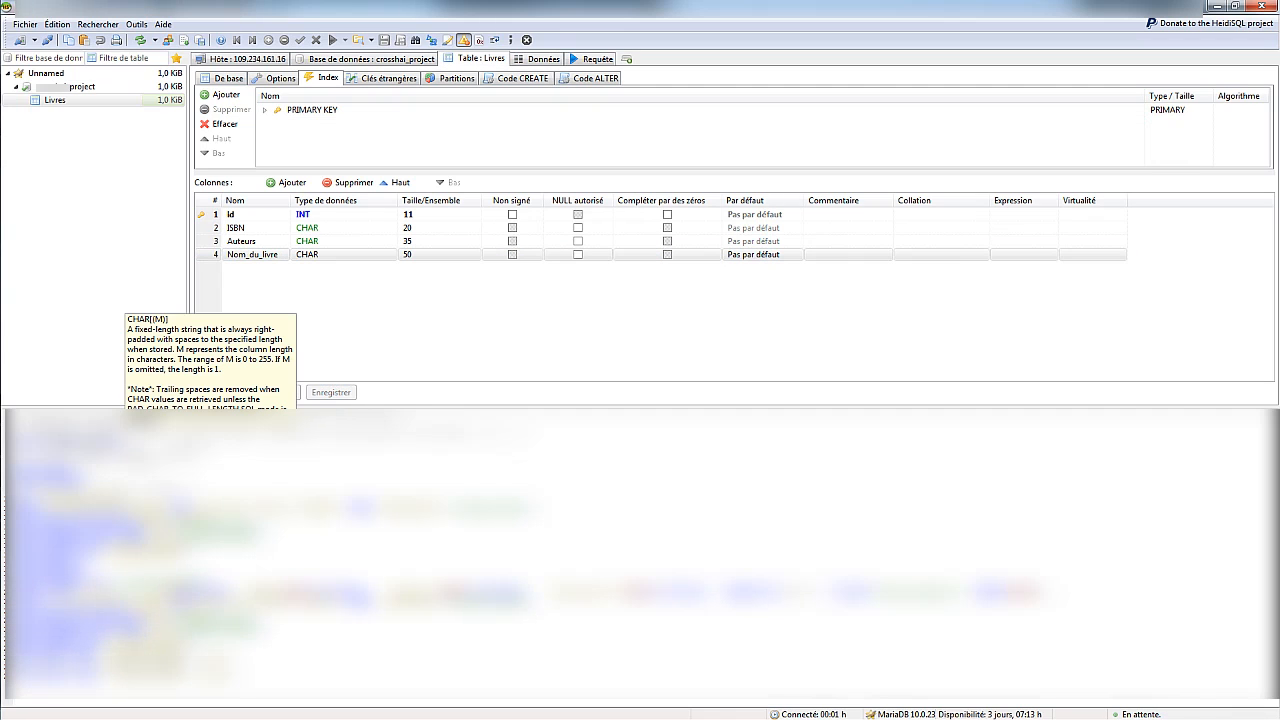
Start a new table named Emprunt in the database
right_click(55, 100)
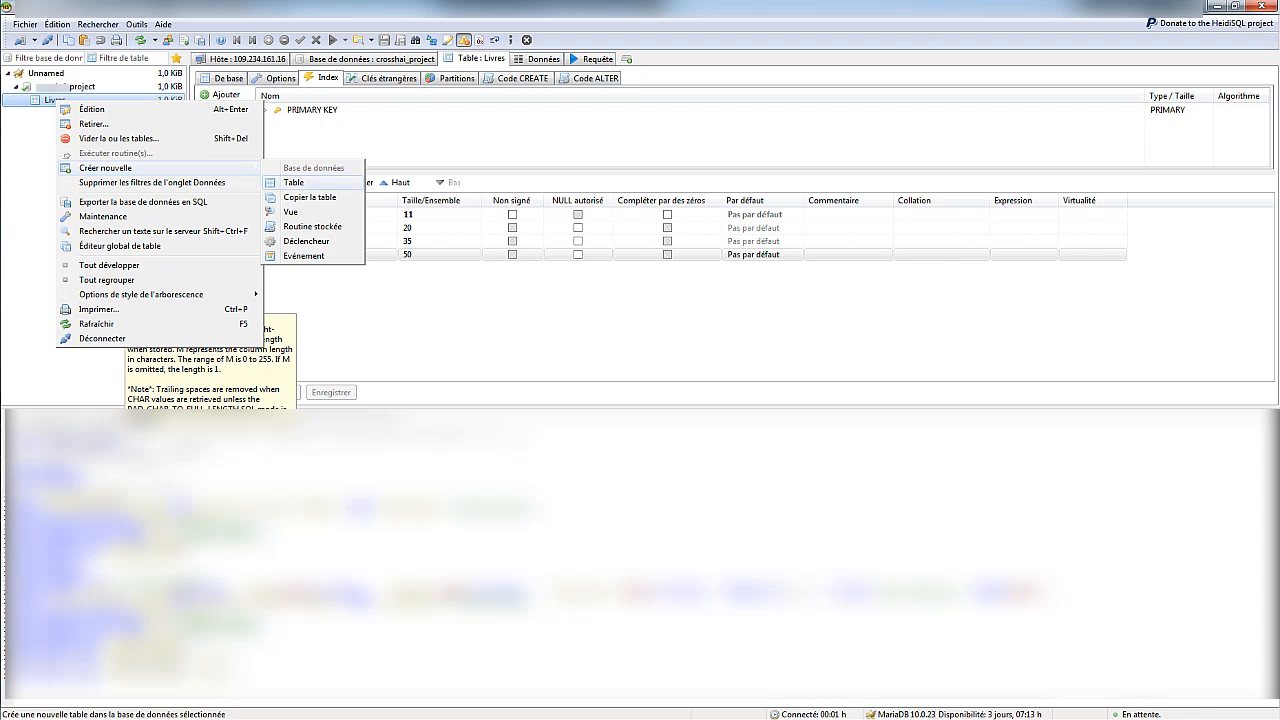
left_click(293, 182)
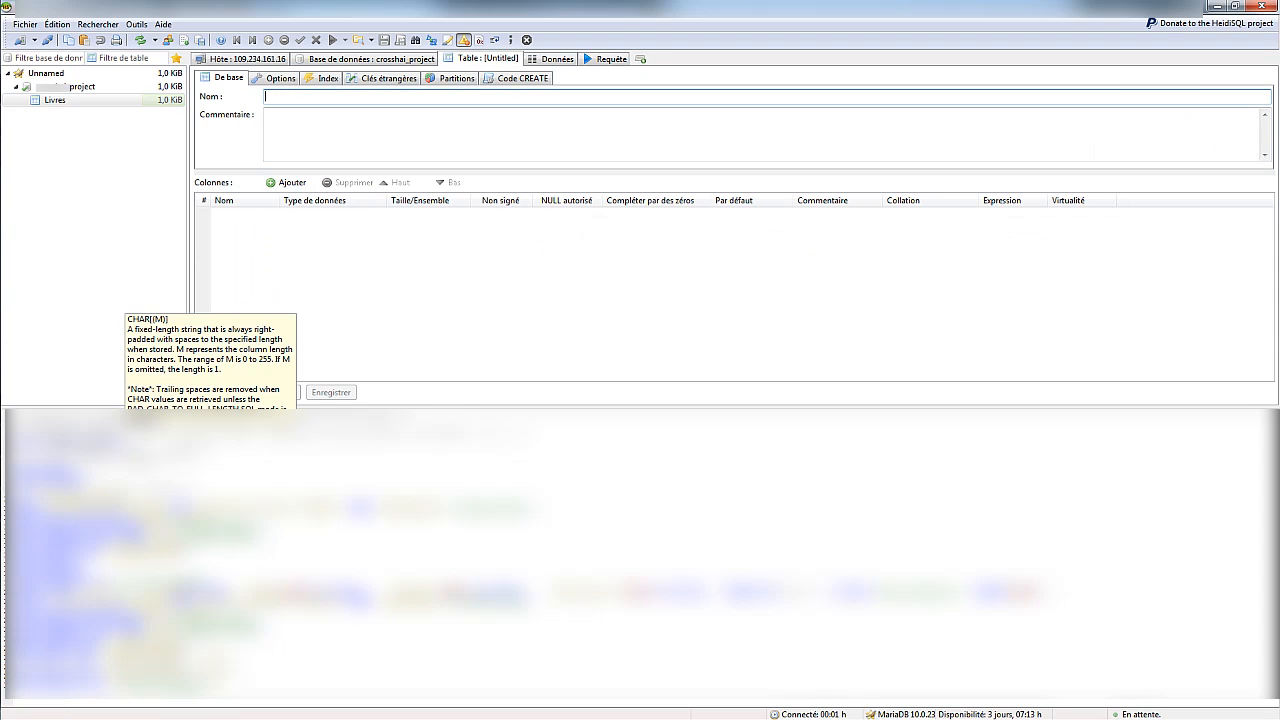
type("Emprunt")
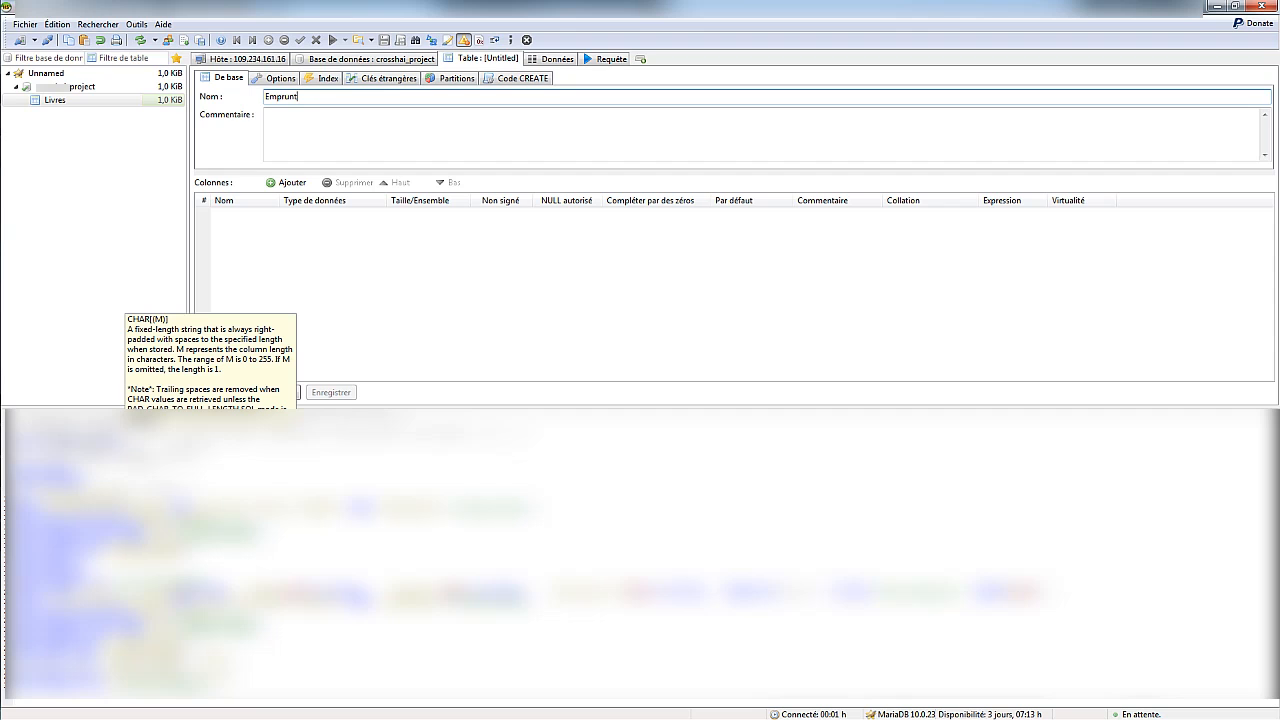
key("Tab")
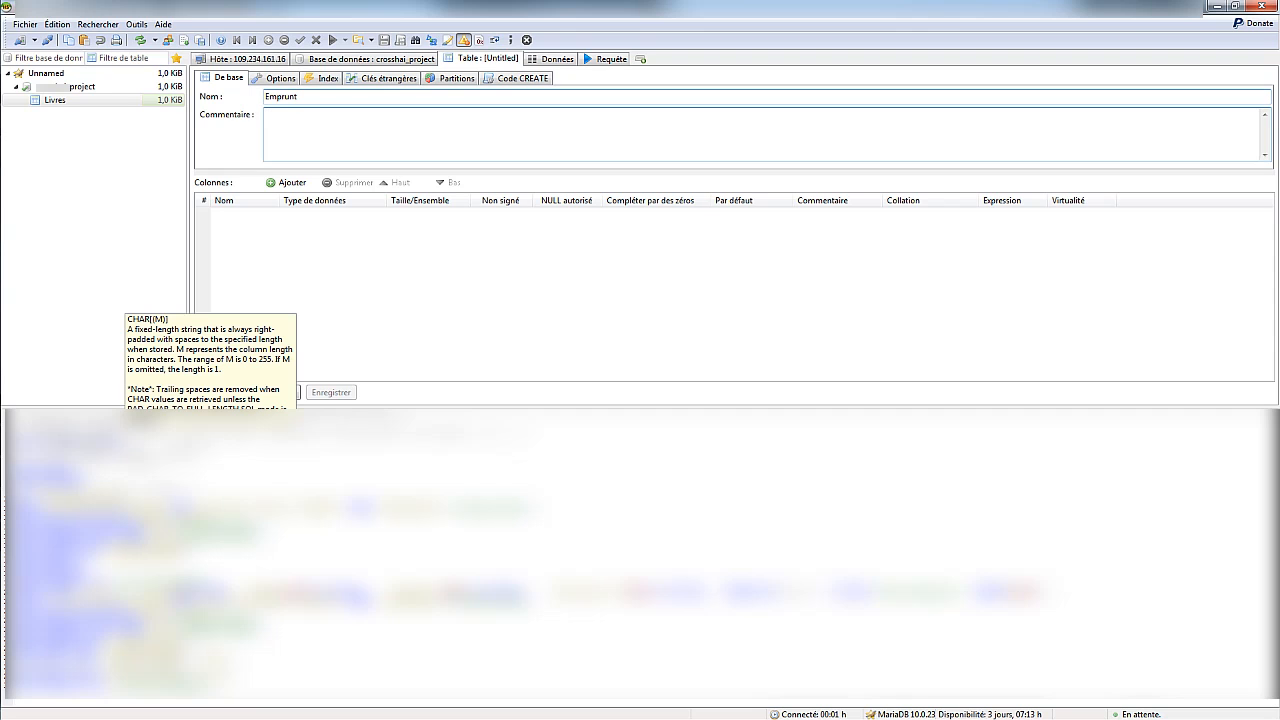
Add an INT id column to Emprunt and make it the PRIMARY key
left_click(287, 182)
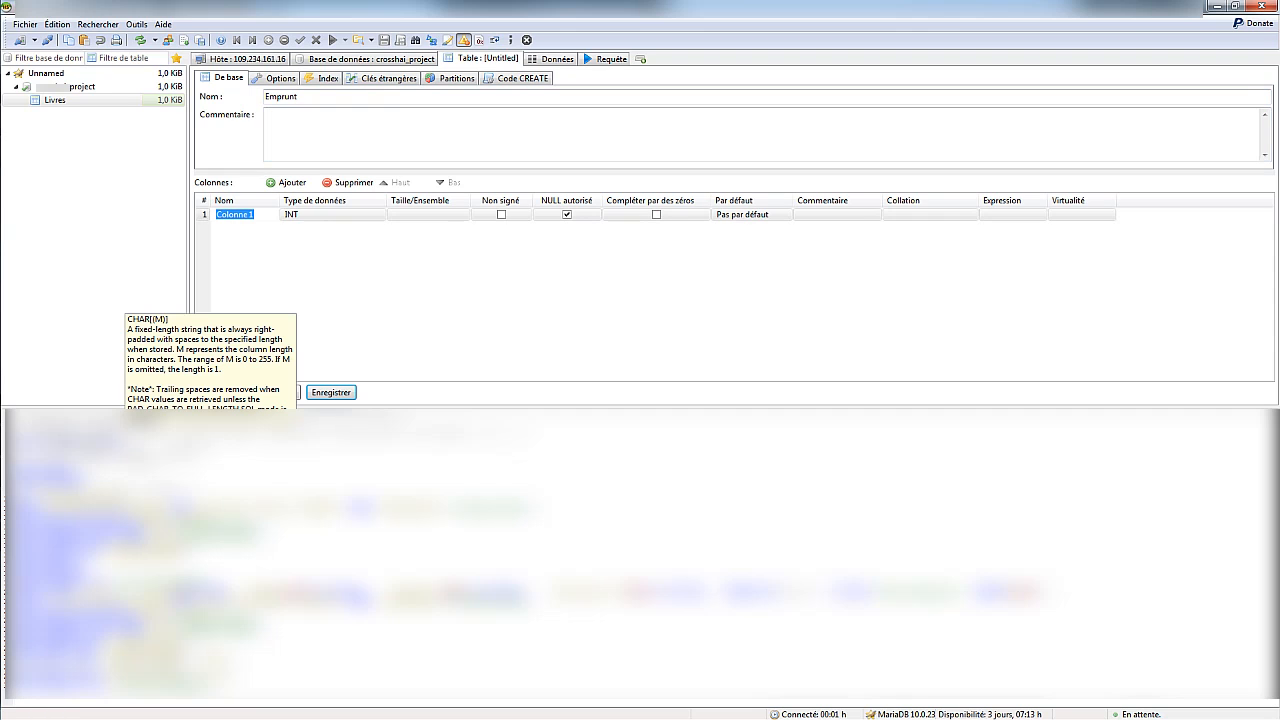
type("id")
key("Tab")
key("Return")
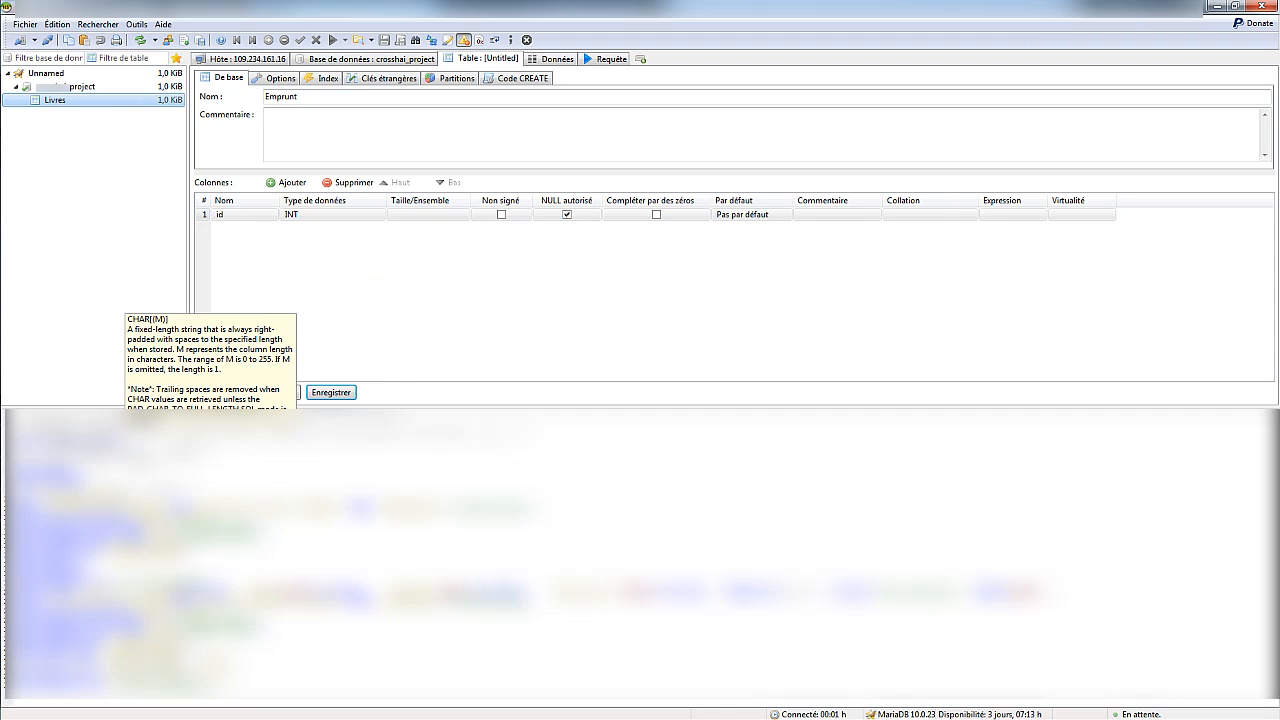
right_click(260, 206)
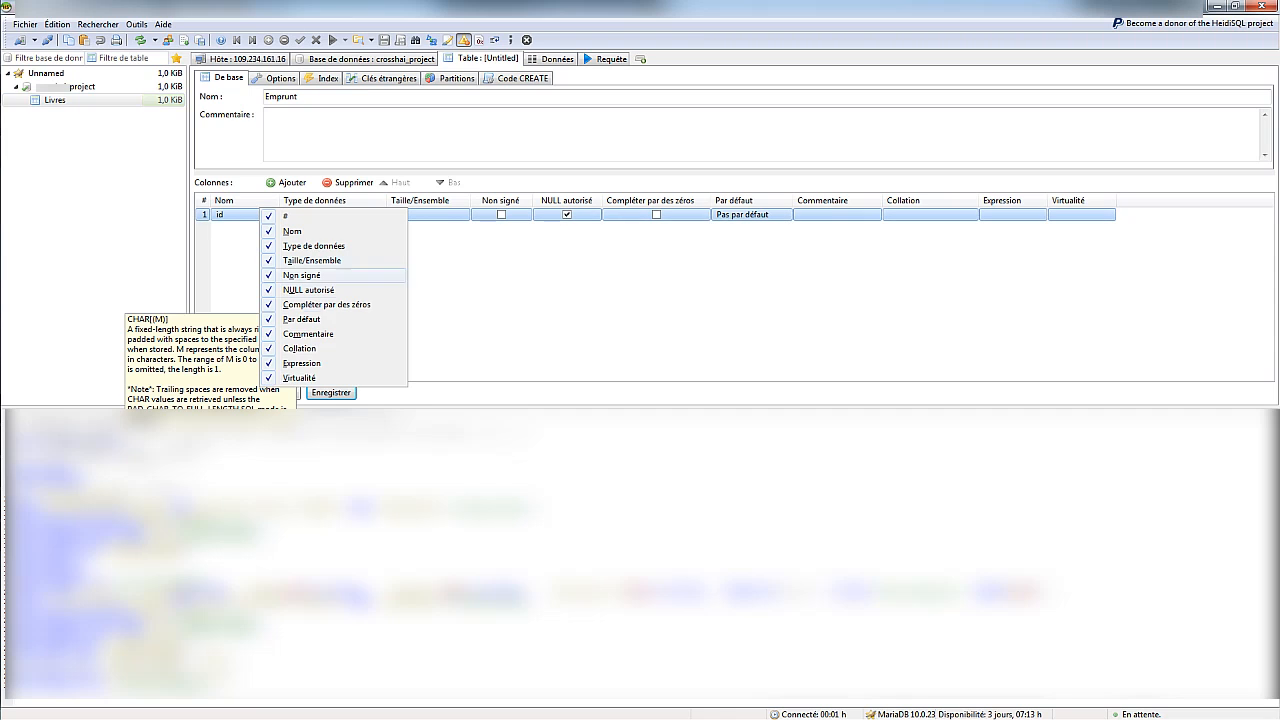
right_click(249, 216)
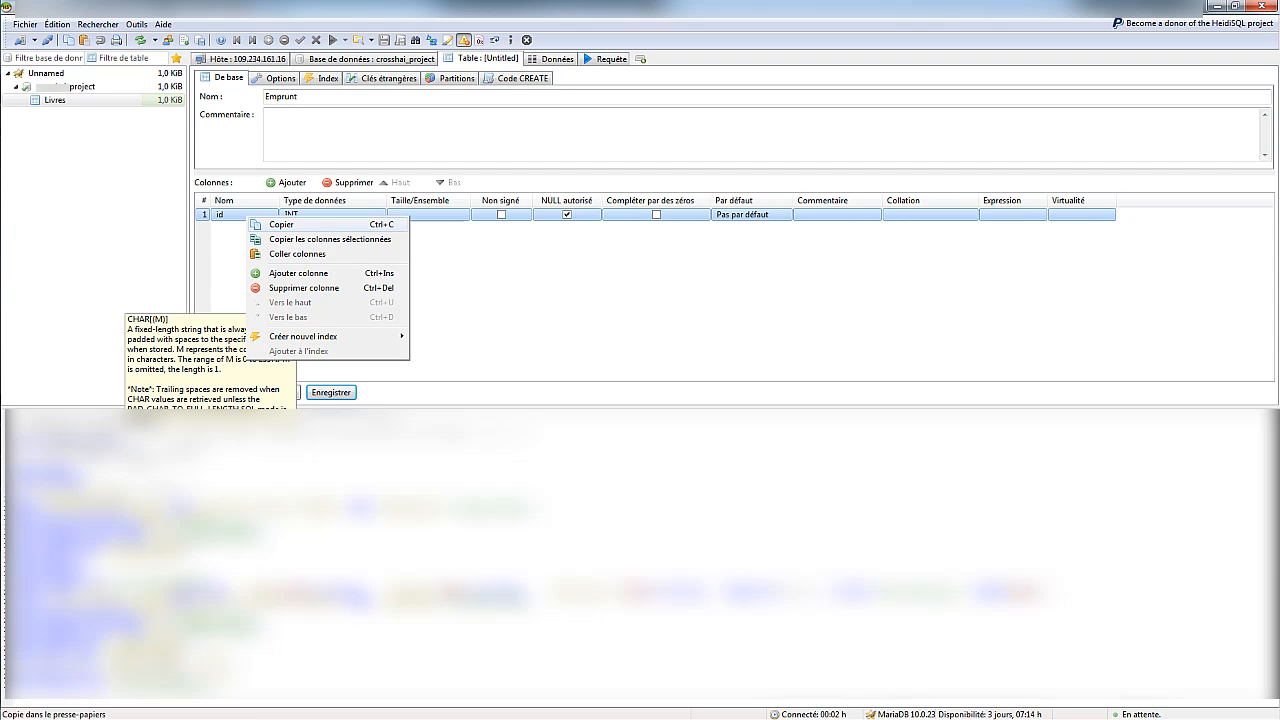
mouse_move(300, 337)
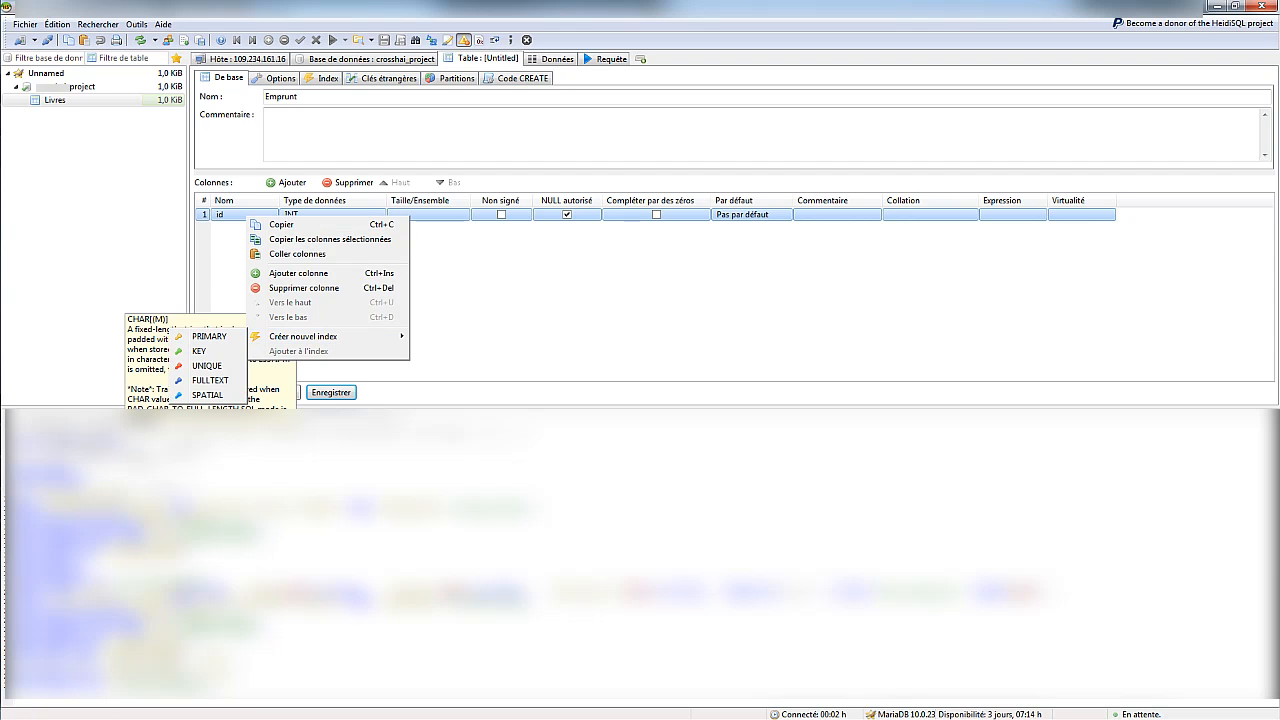
left_click(211, 333)
left_click(249, 214)
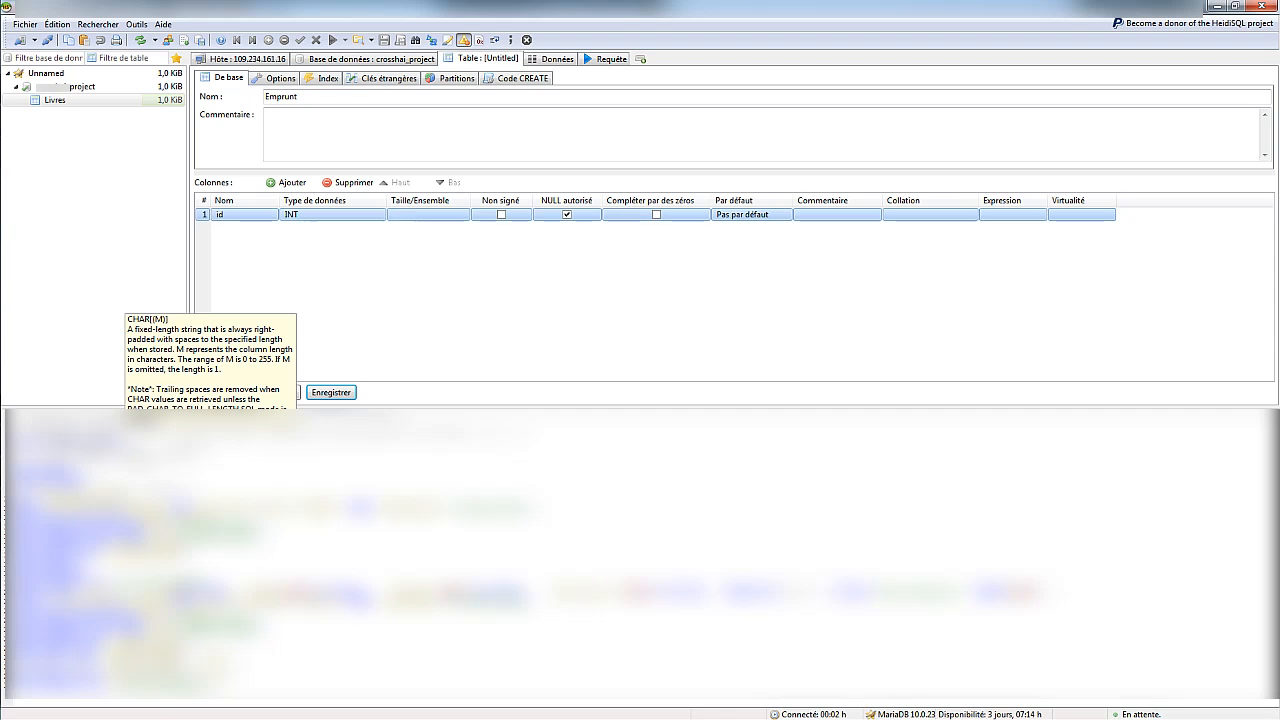
right_click(249, 212)
mouse_move(300, 331)
left_click(211, 333)
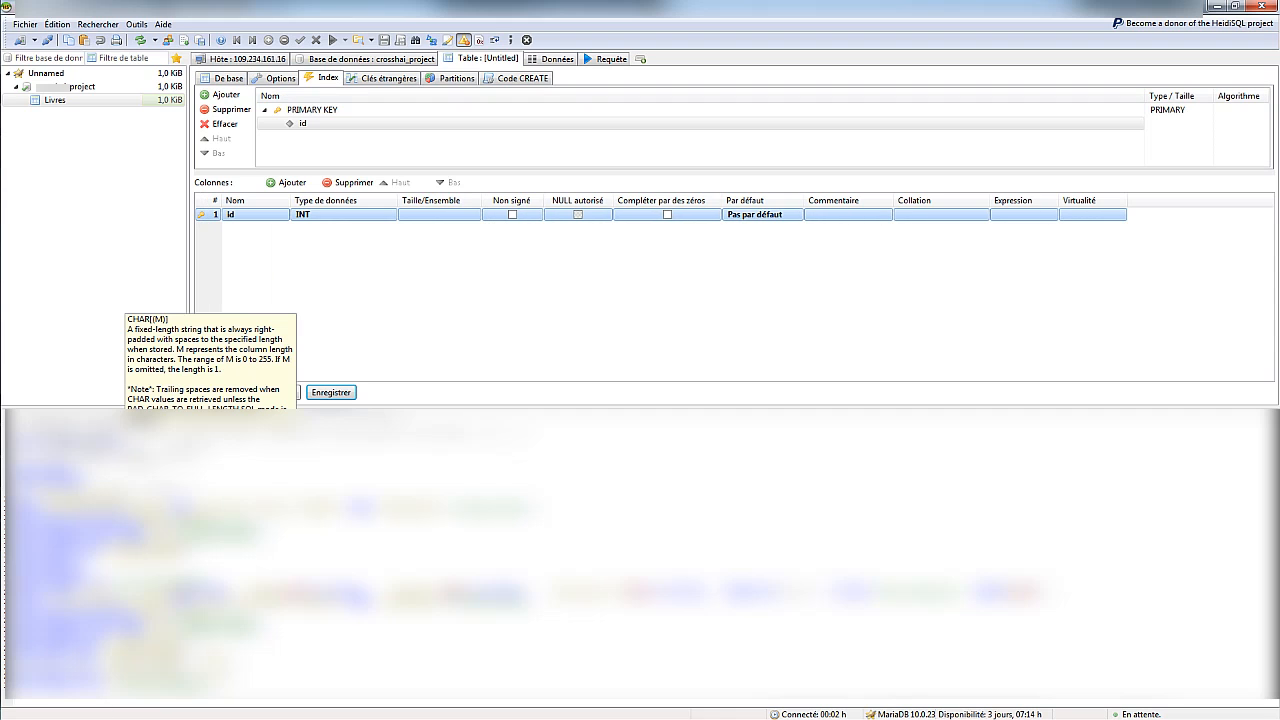
Add a Nom_emprunteur column of type CHAR(50) and save the Emprunt table
left_click(290, 182)
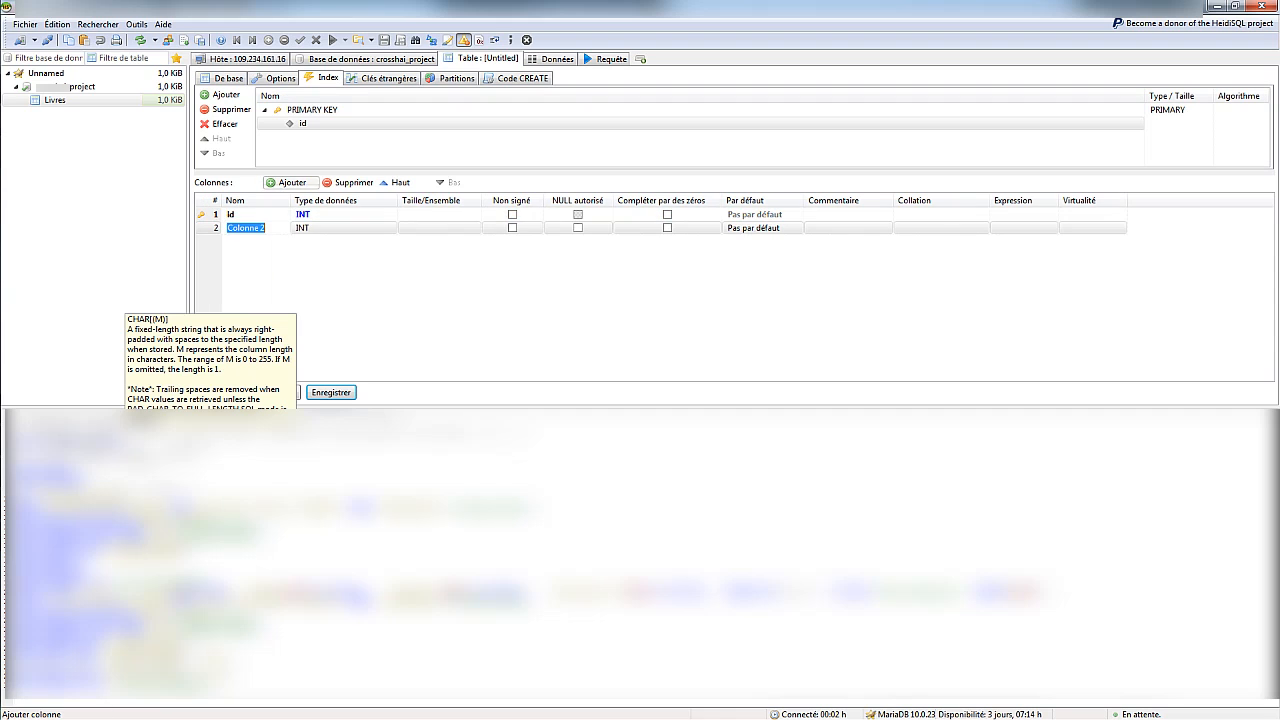
type("Nom_emprunteur")
key("Tab")
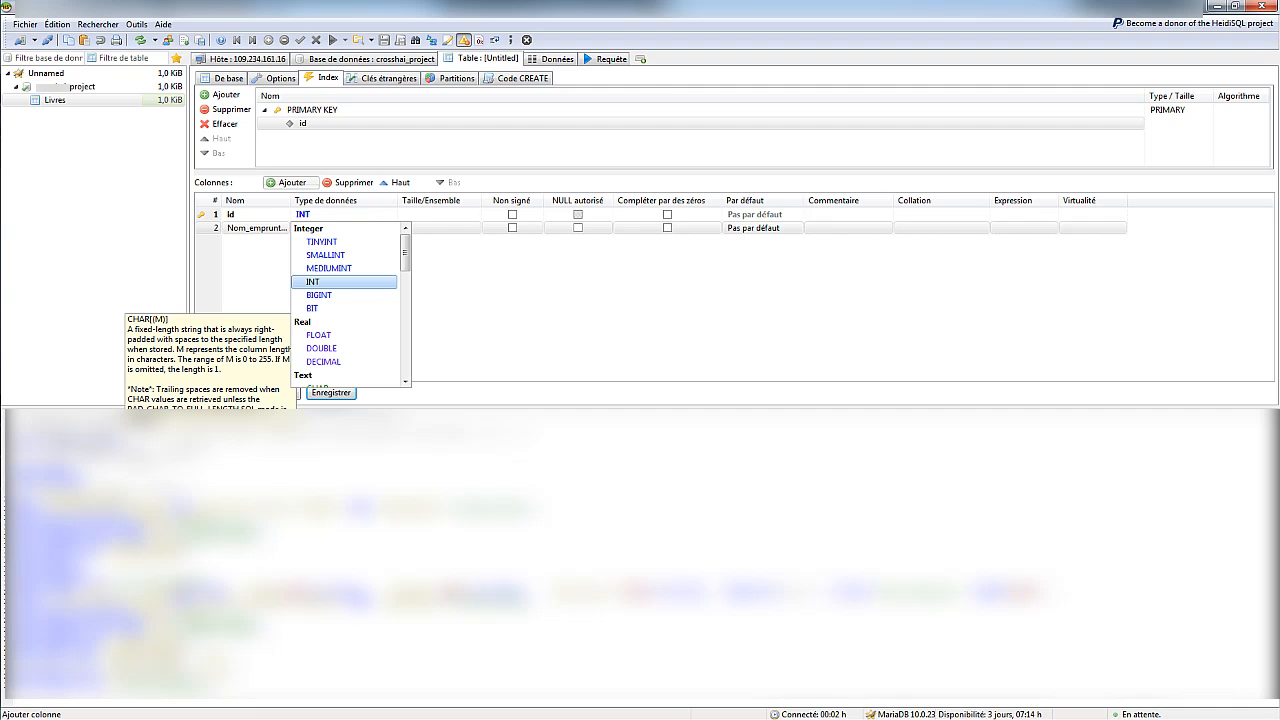
left_click(318, 384)
key("Tab")
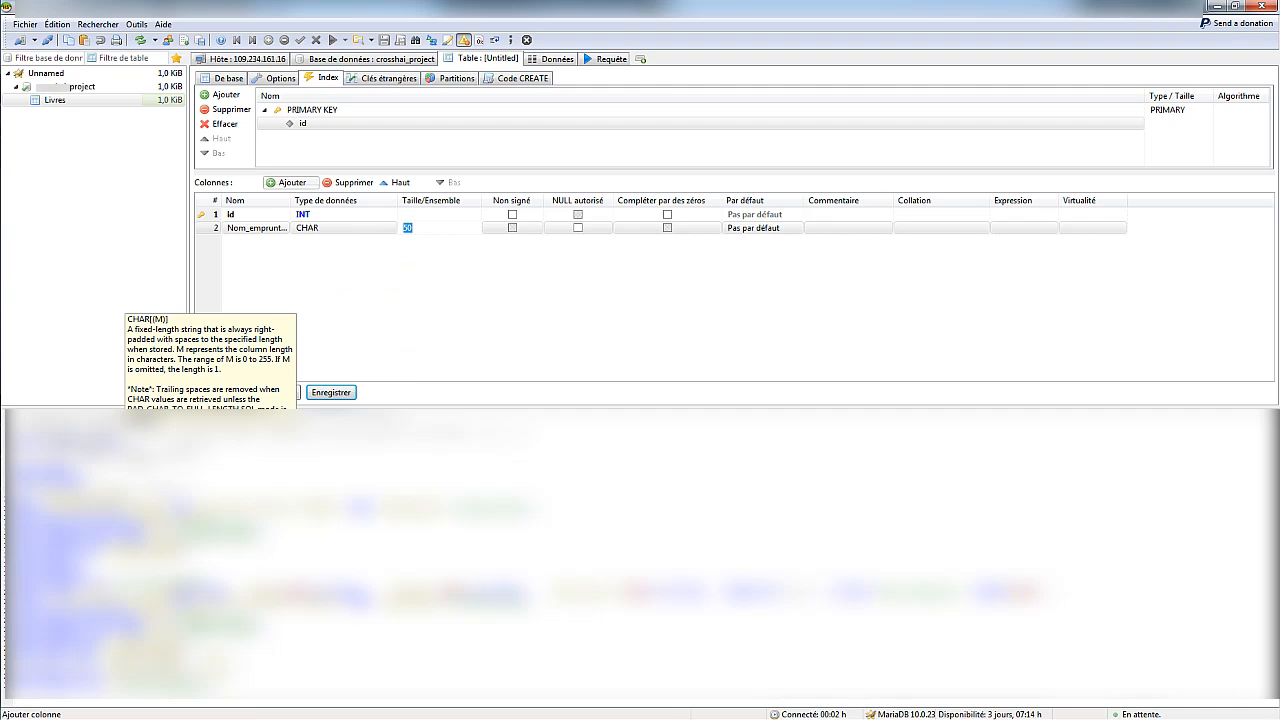
key("Return")
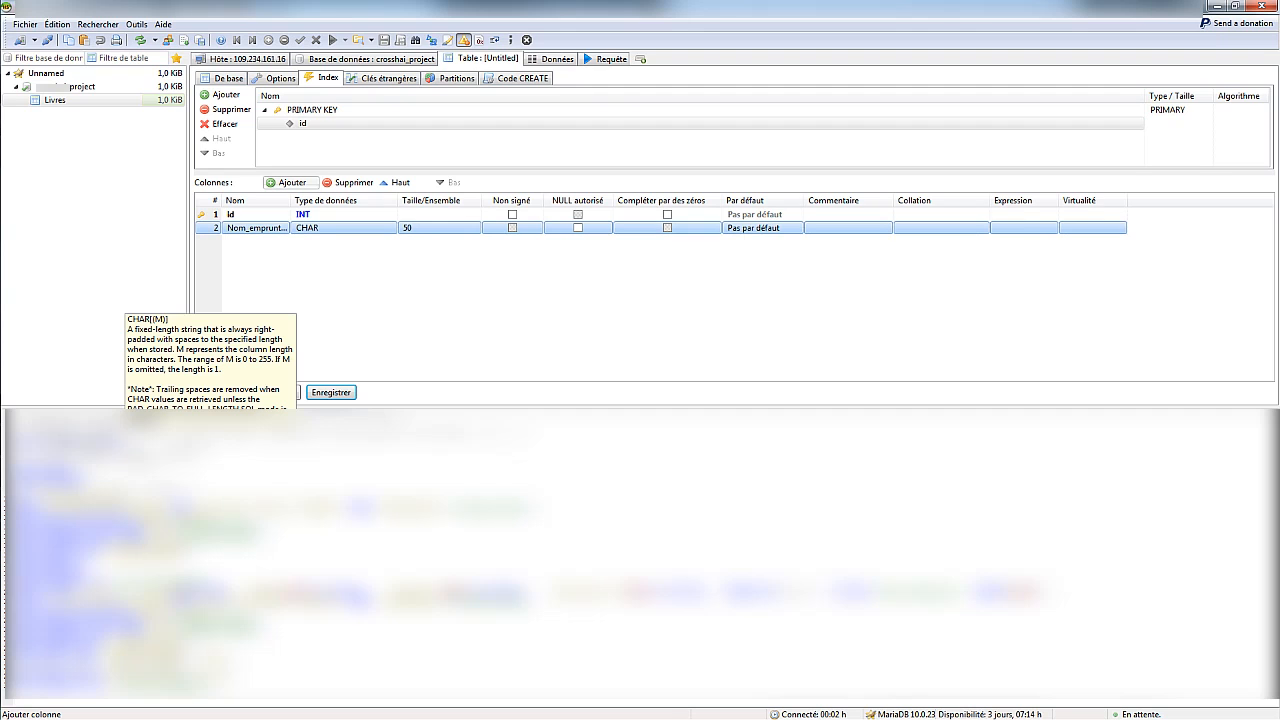
key("ctrl+s")
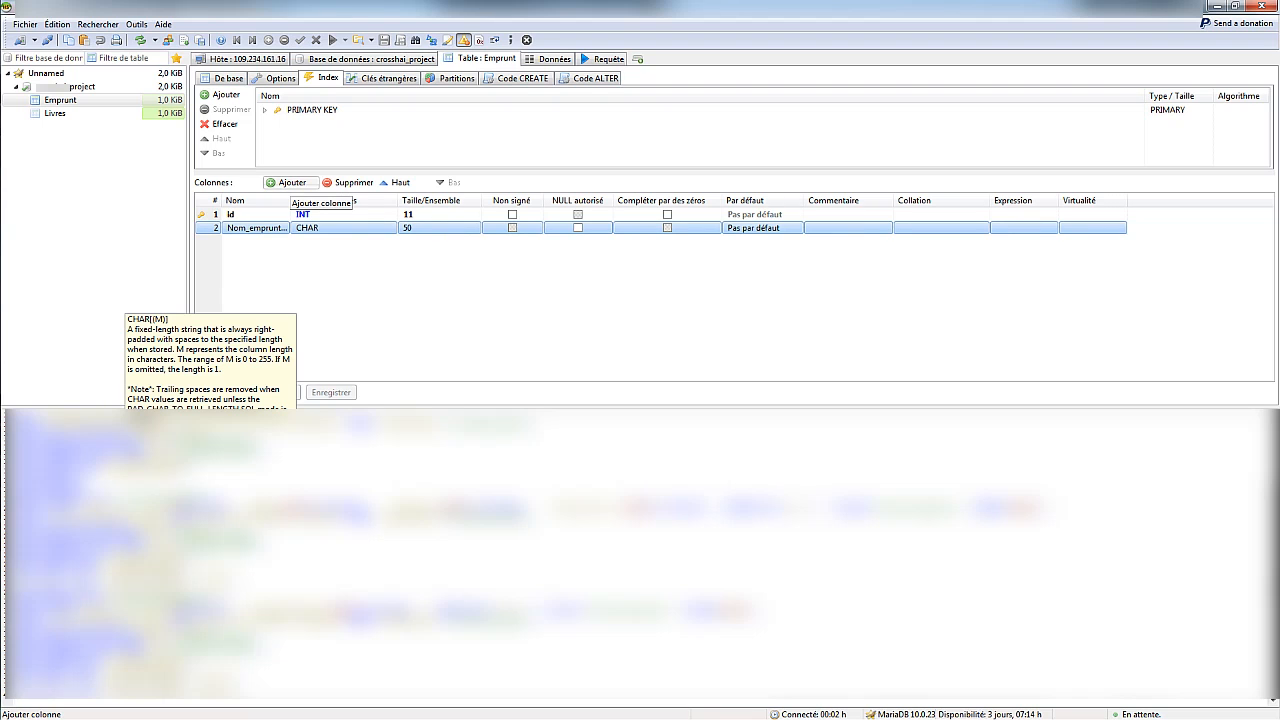
Add a third column named Nom_du_livre and leave the edited Emprunt table
left_click(288, 183)
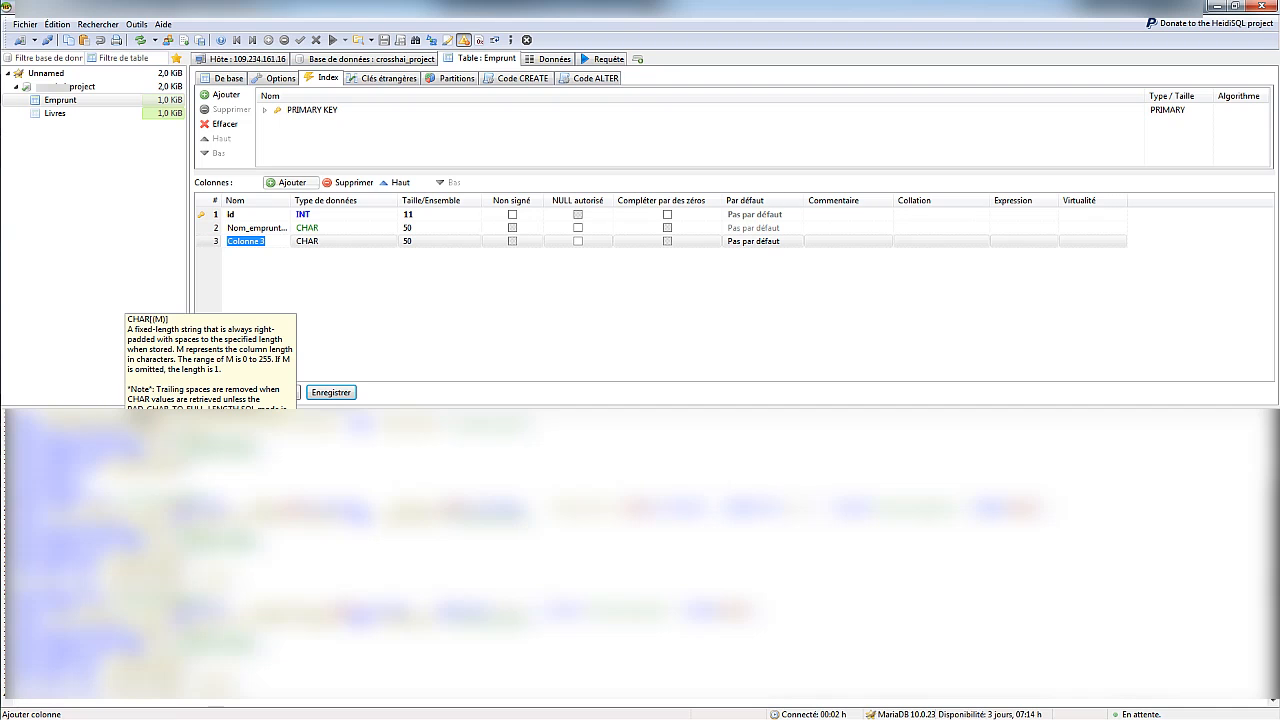
type("Nom")
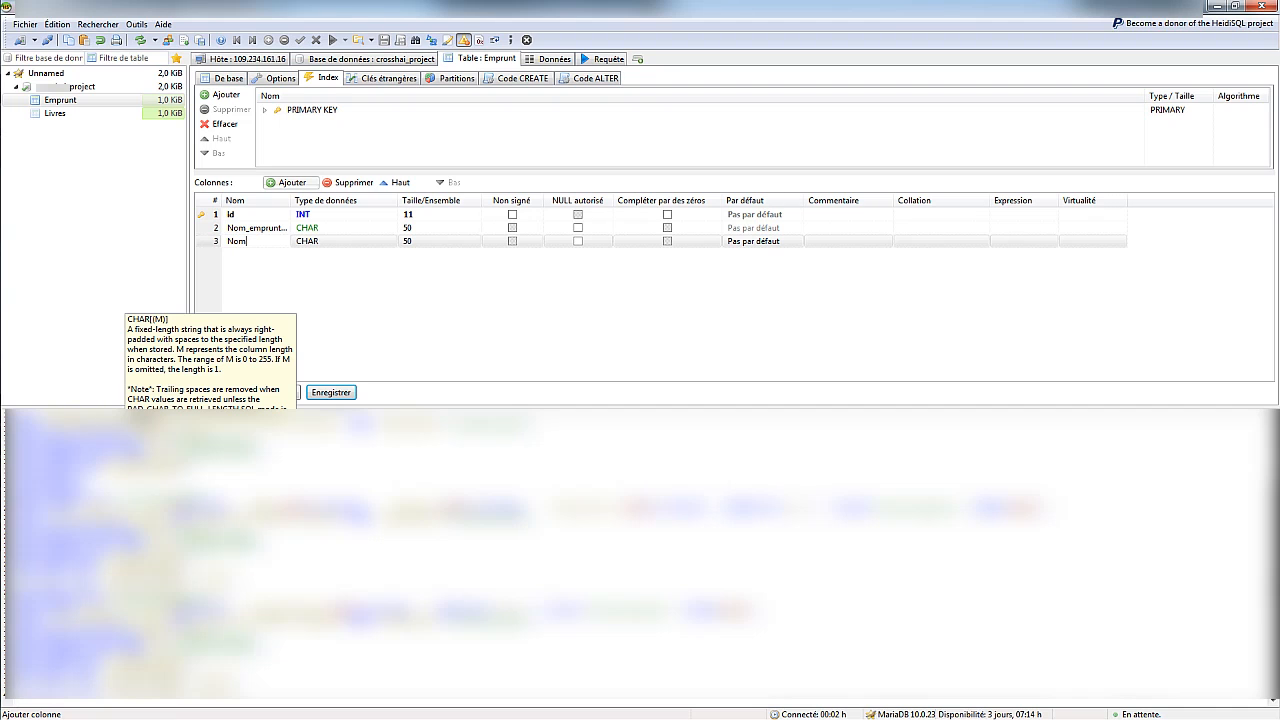
type("_du_livre")
key("Return")
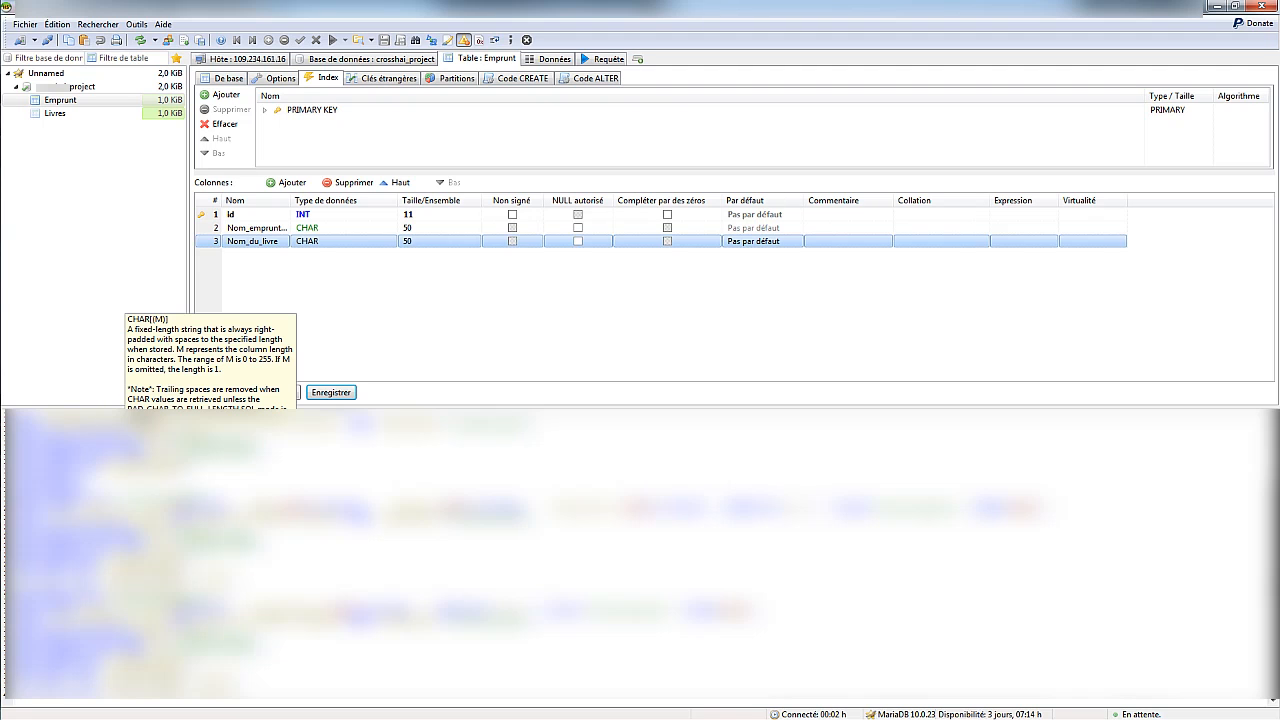
left_click(60, 113)
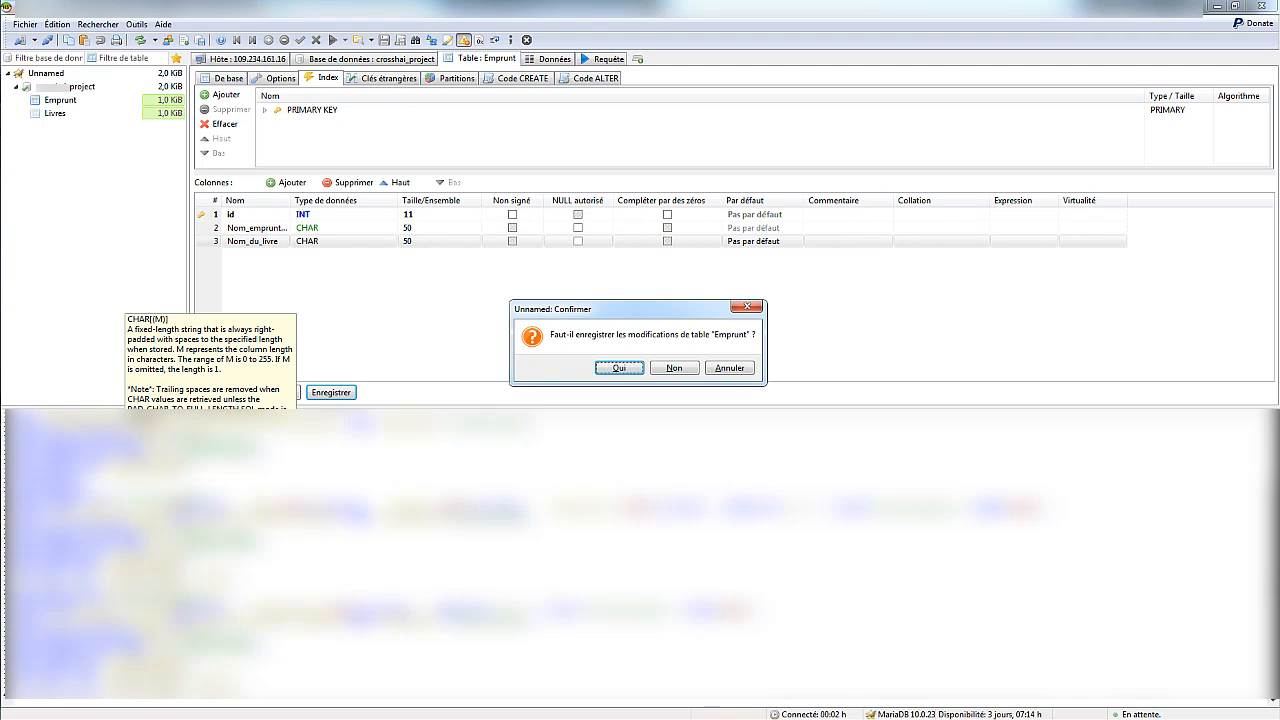
Confirm saving the Emprunt changes, then append /xataface/ to the site address in Firefox
key("Return")
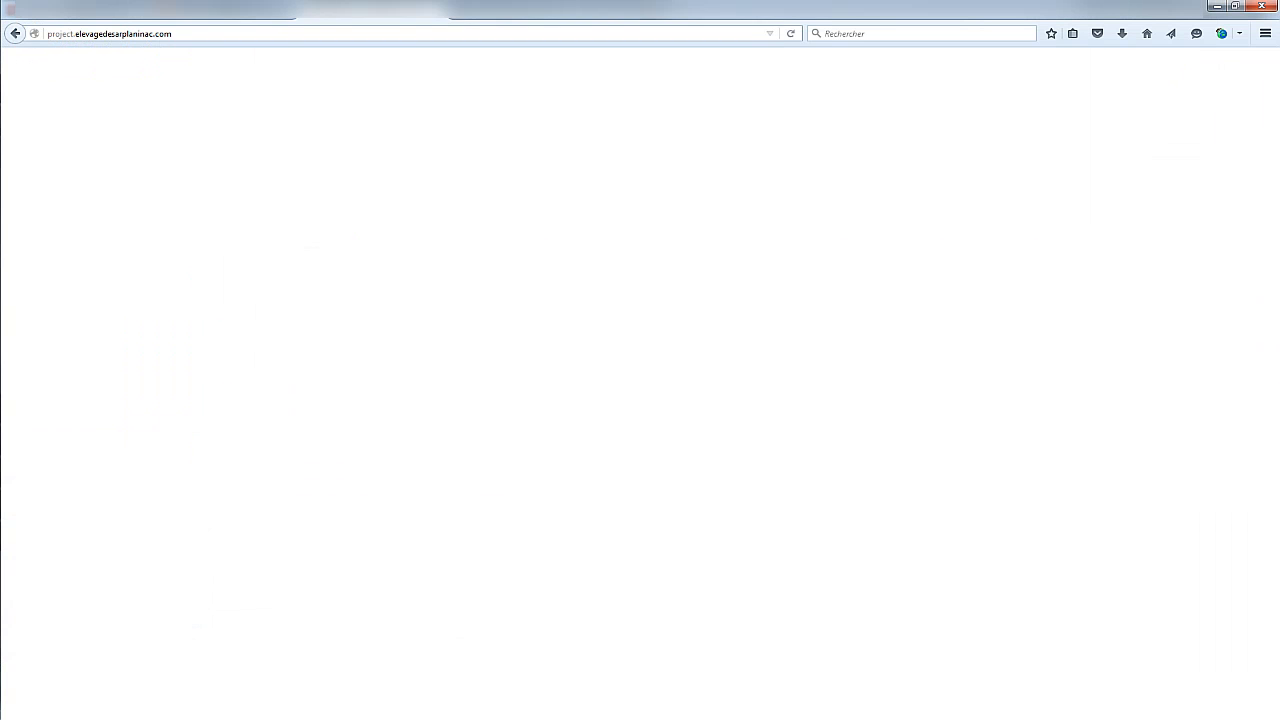
double_click(61, 34)
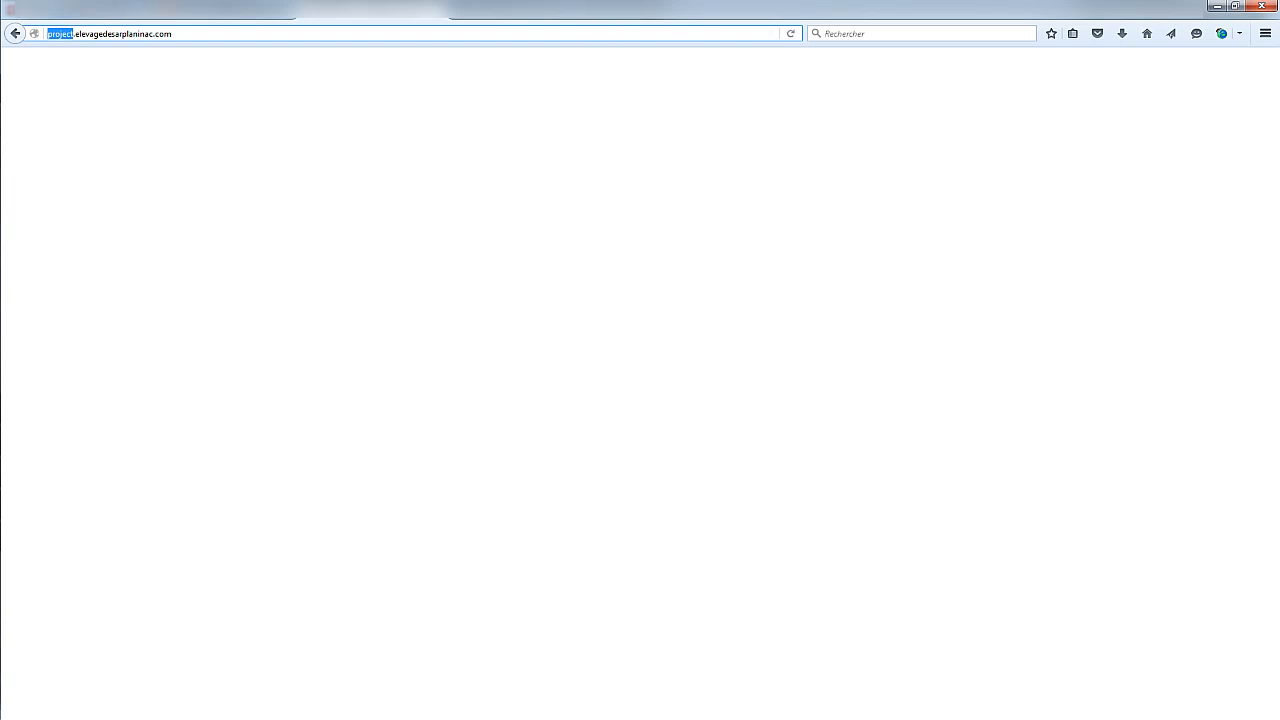
left_click(173, 34)
type("/")
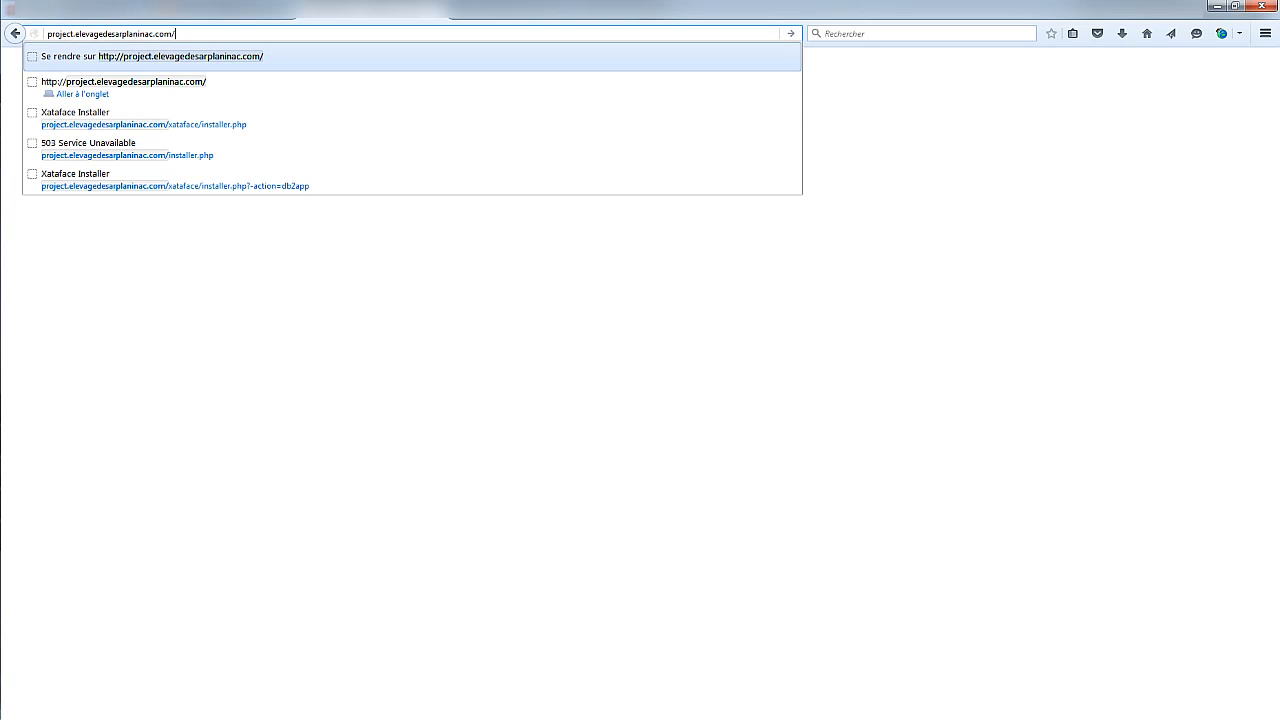
type("xataface/")
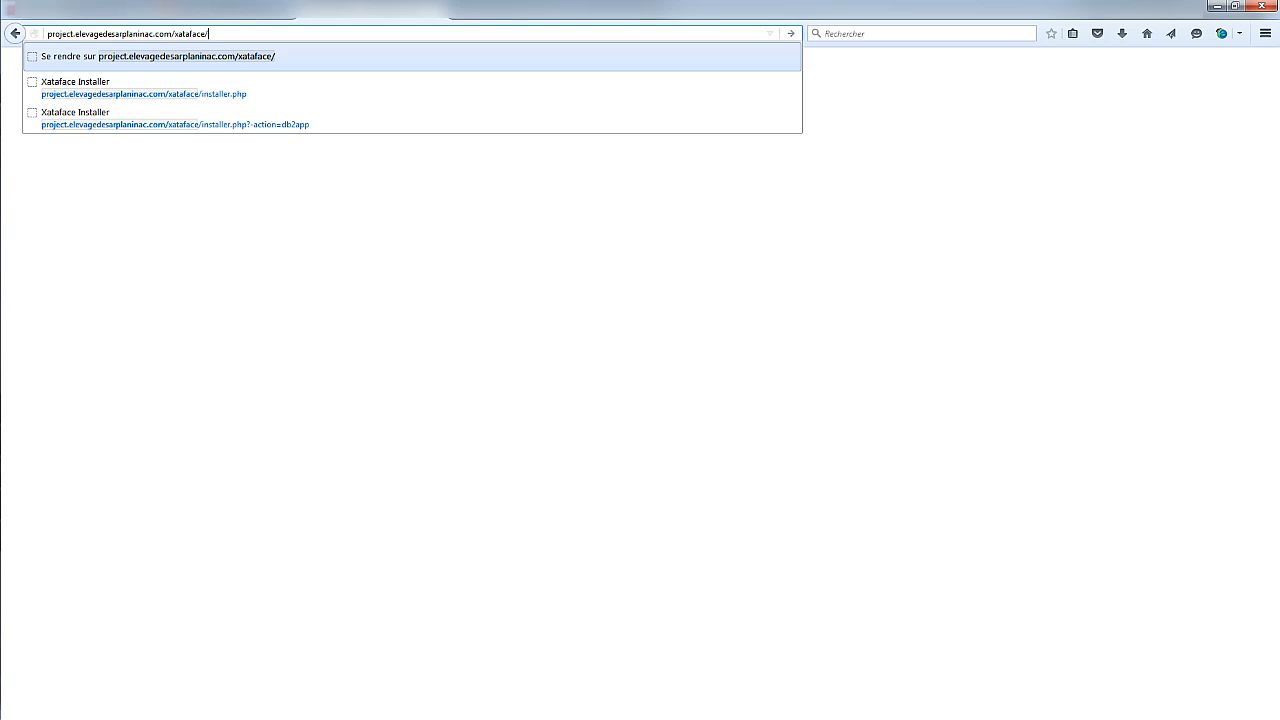
Open the Xataface installer page and sign in with the site's username and password
left_click(144, 88)
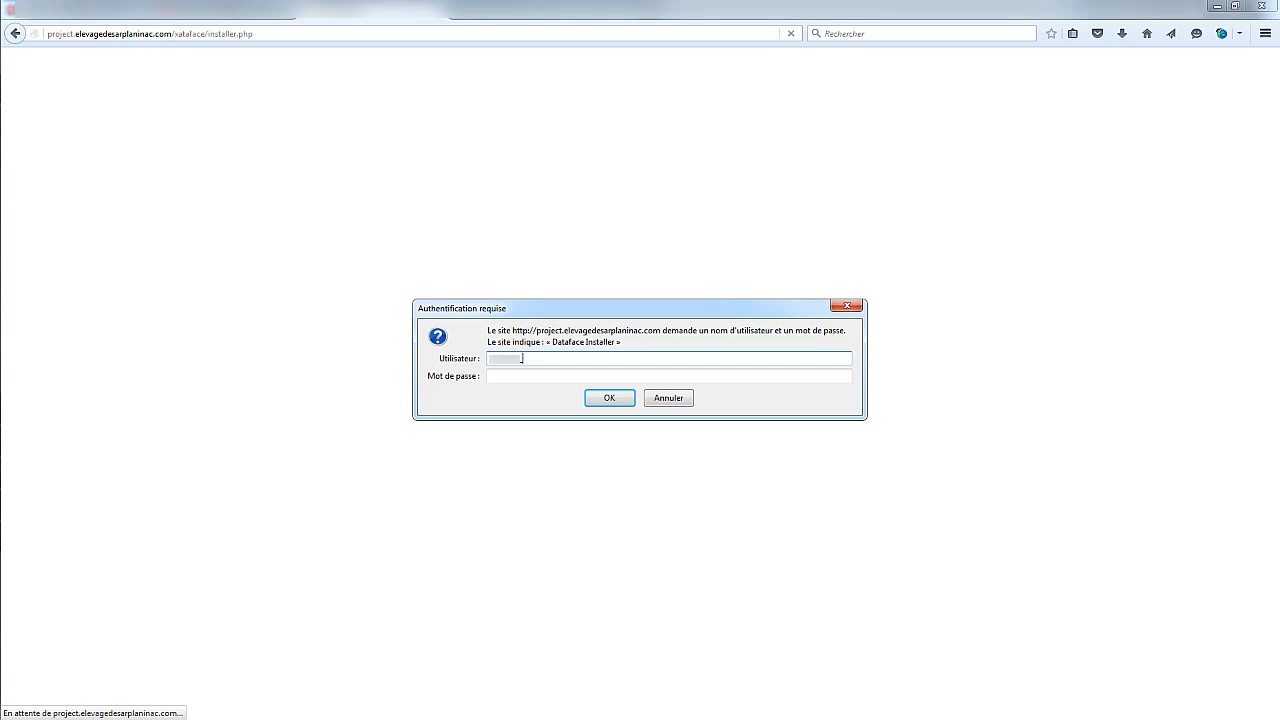
type("_project")
key("Tab")
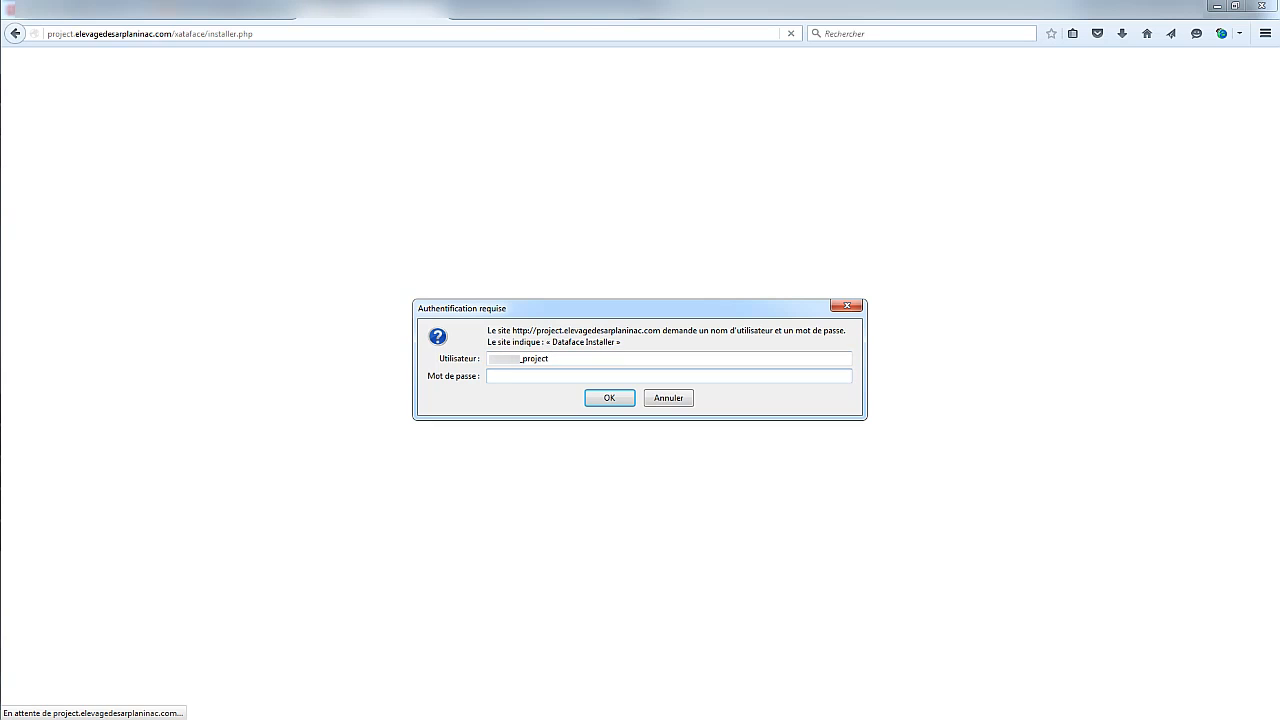
type("•••")
key("Tab")
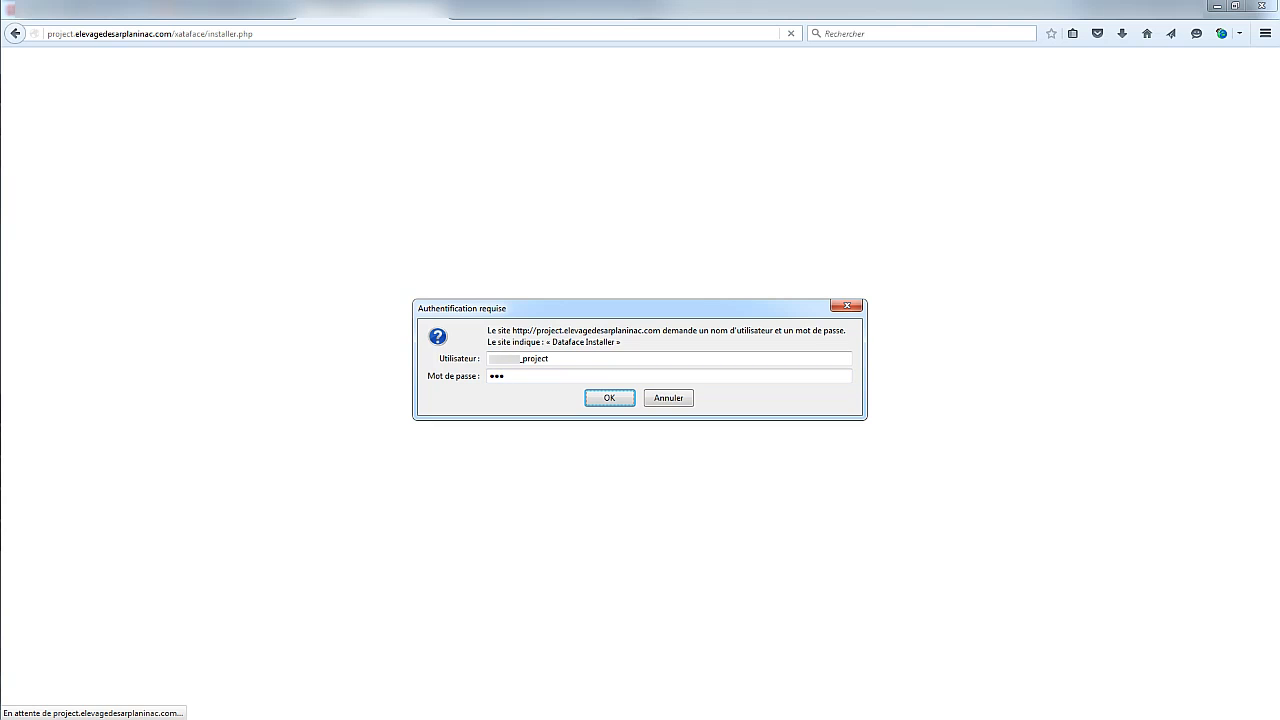
key("shift+Tab")
key("End")
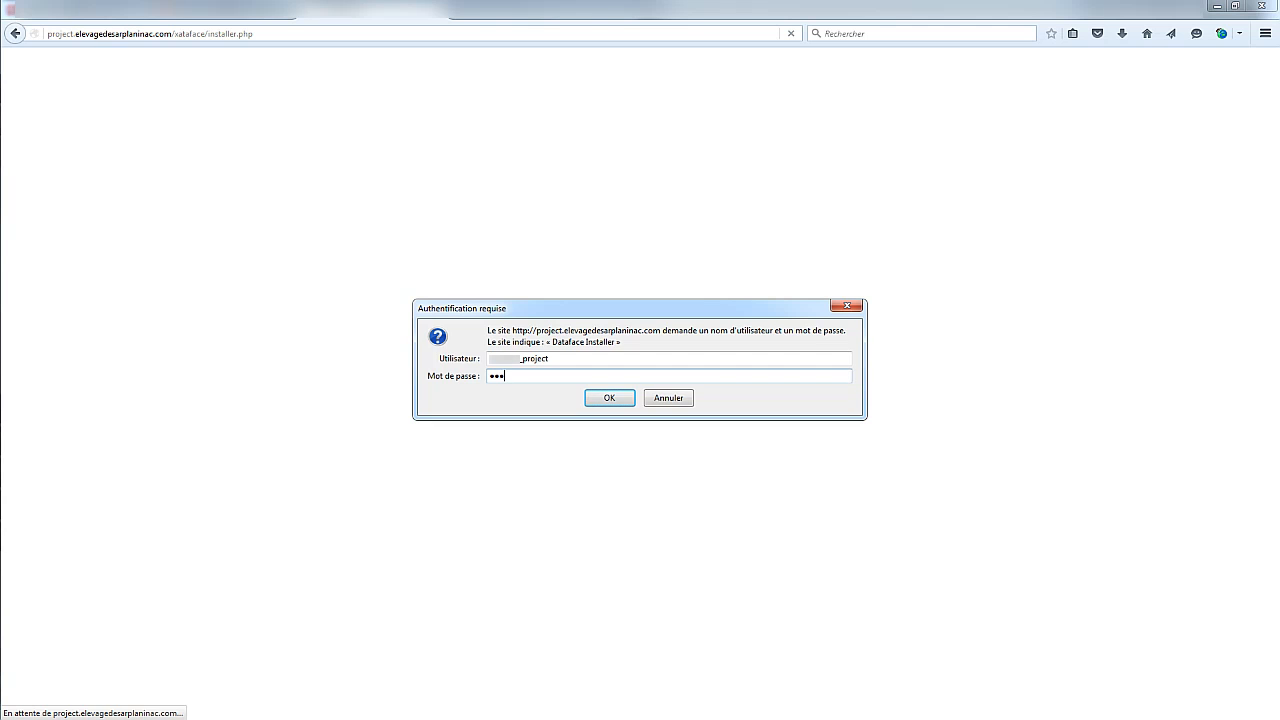
type("•••")
key("Return")
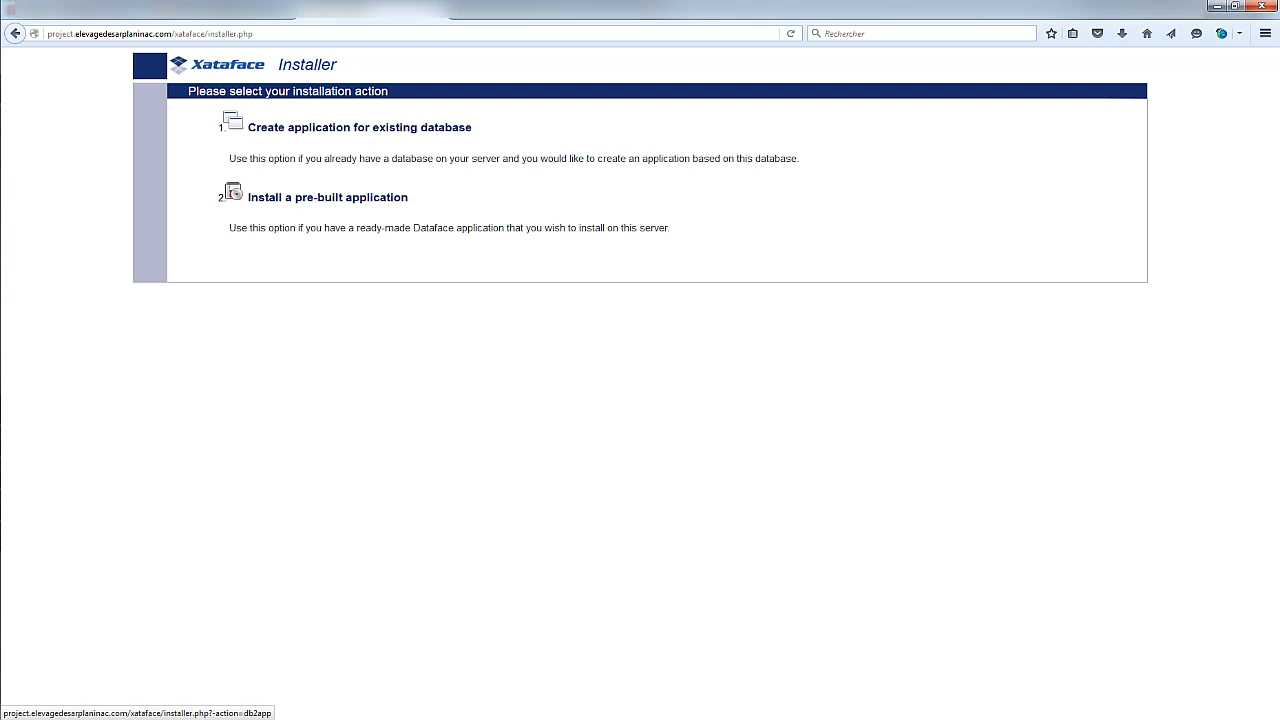
Pick the project database, test its connection, and choose Install on server (using FTP)
left_click(359, 127)
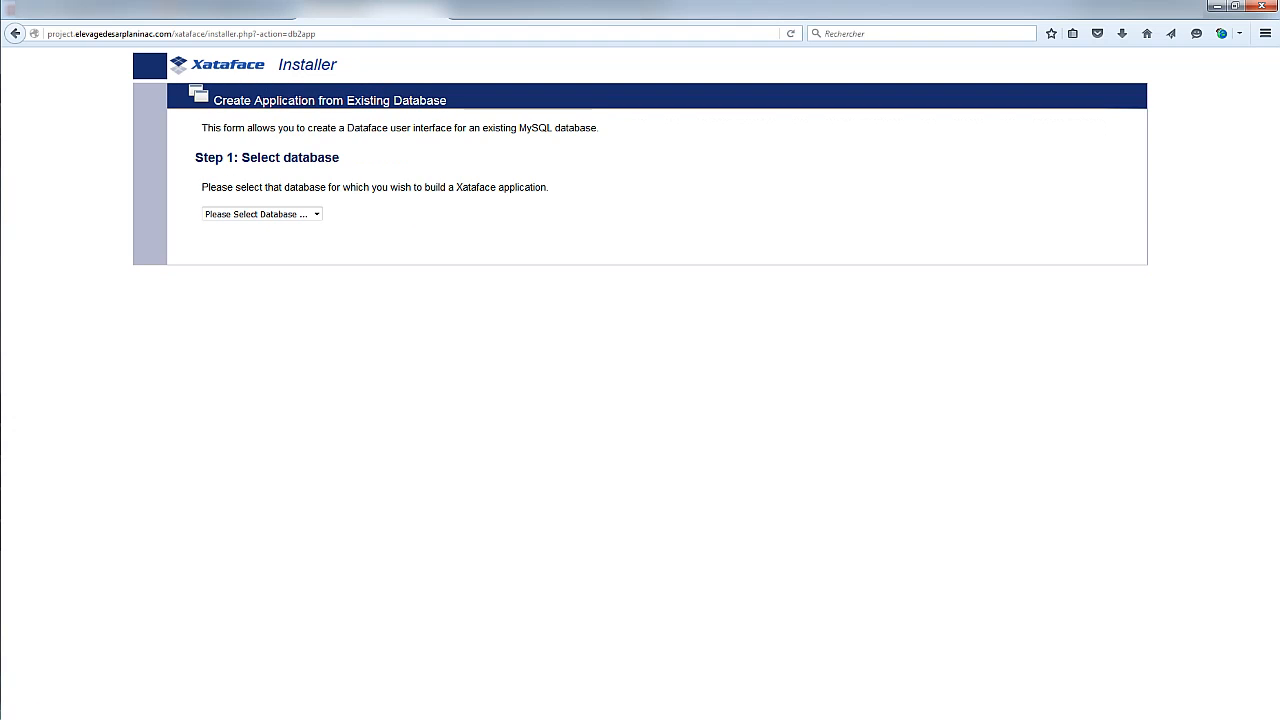
left_click(316, 214)
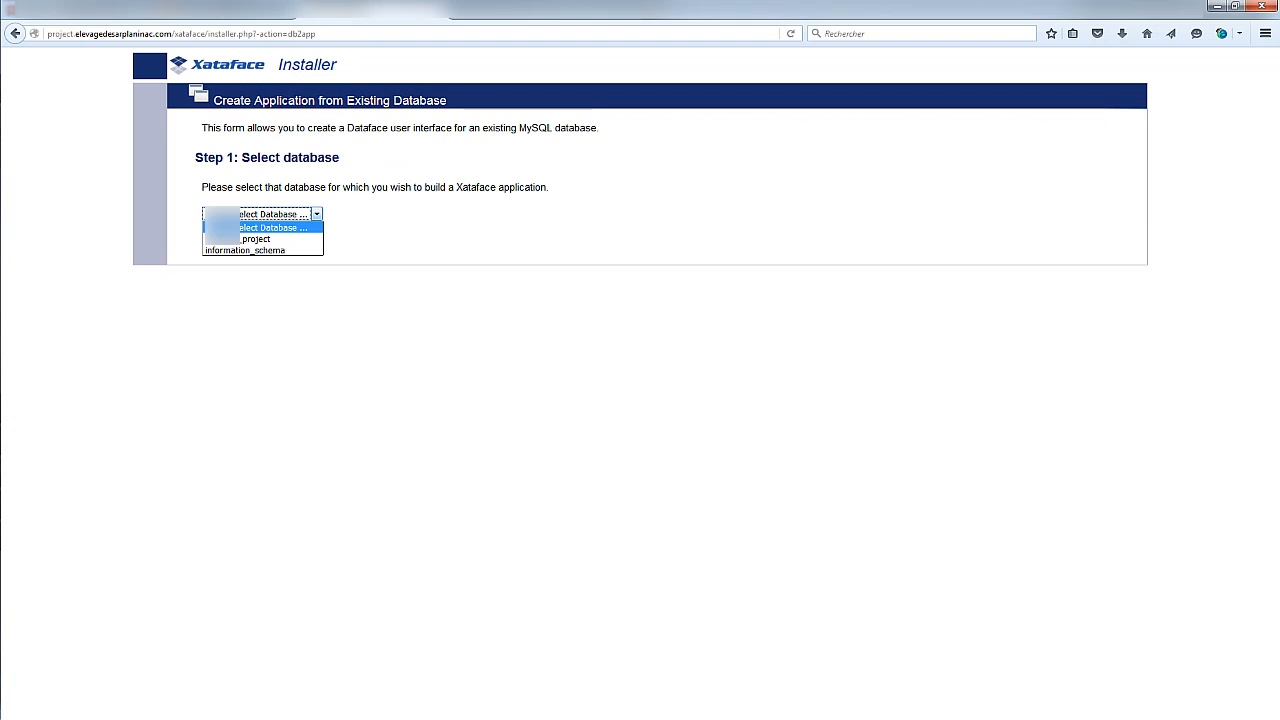
left_click(262, 239)
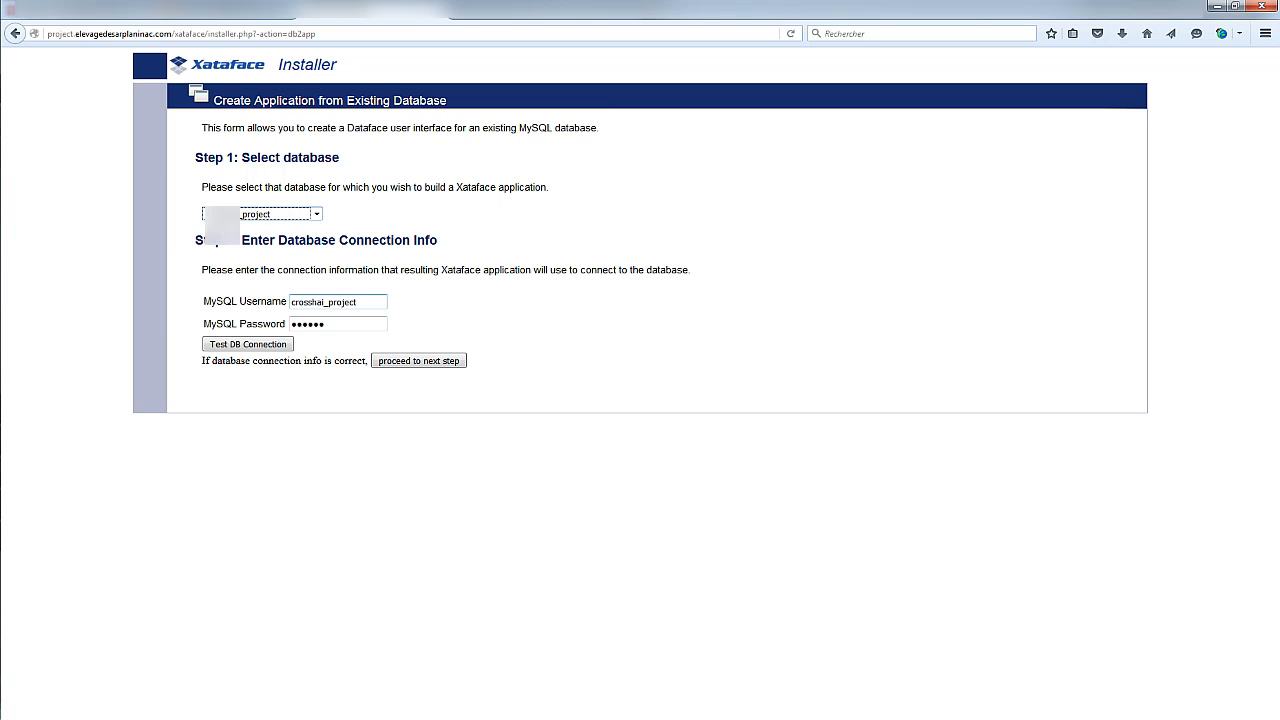
left_click(312, 301)
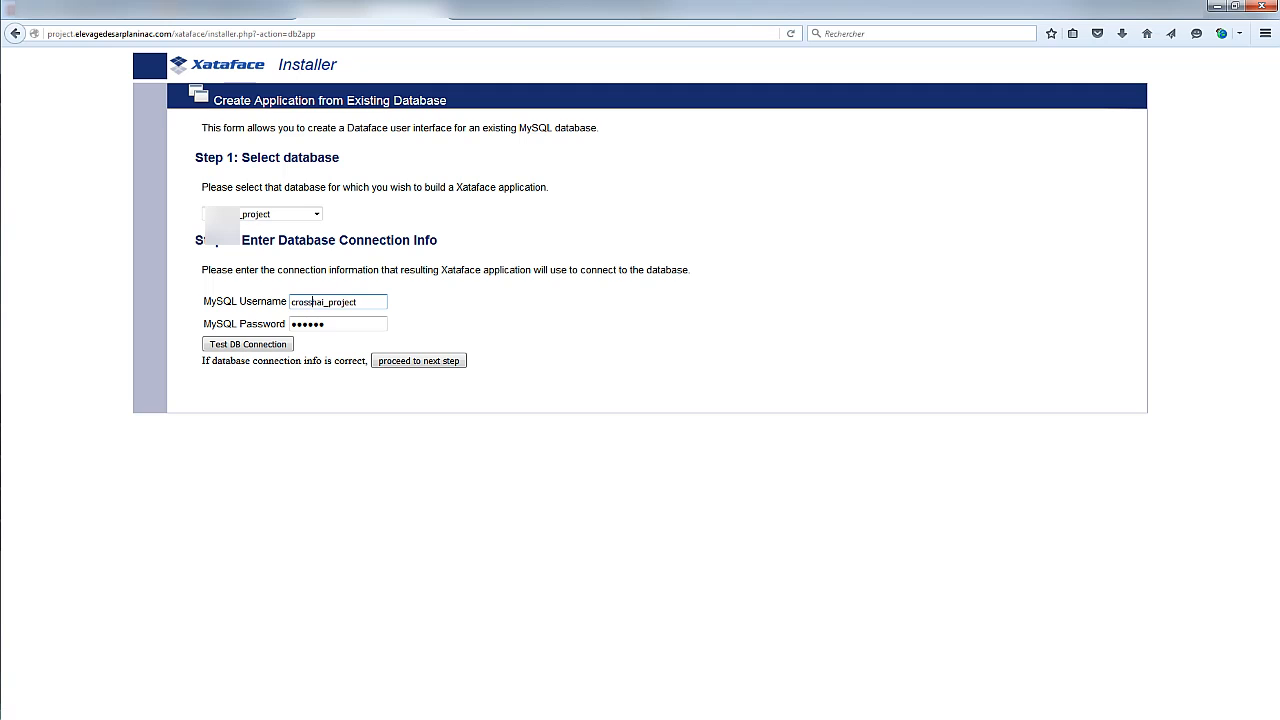
left_click(320, 324)
left_click(248, 344)
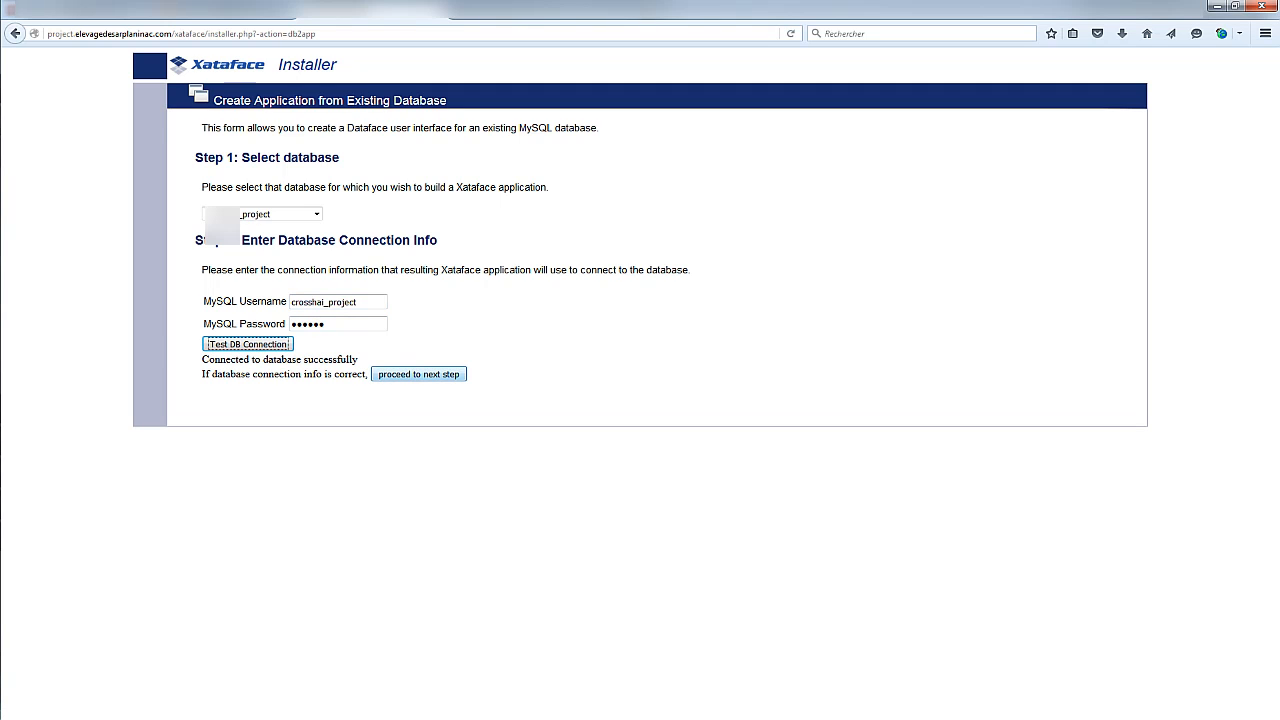
left_click(418, 374)
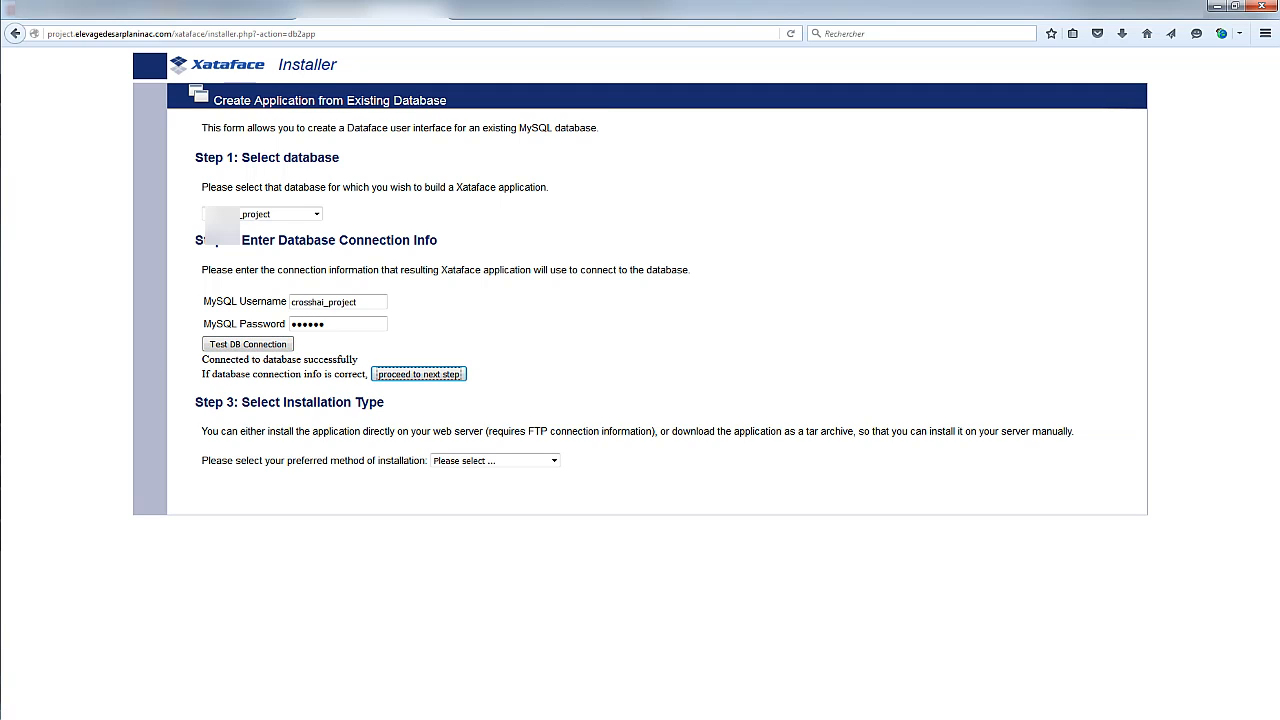
left_click(495, 460)
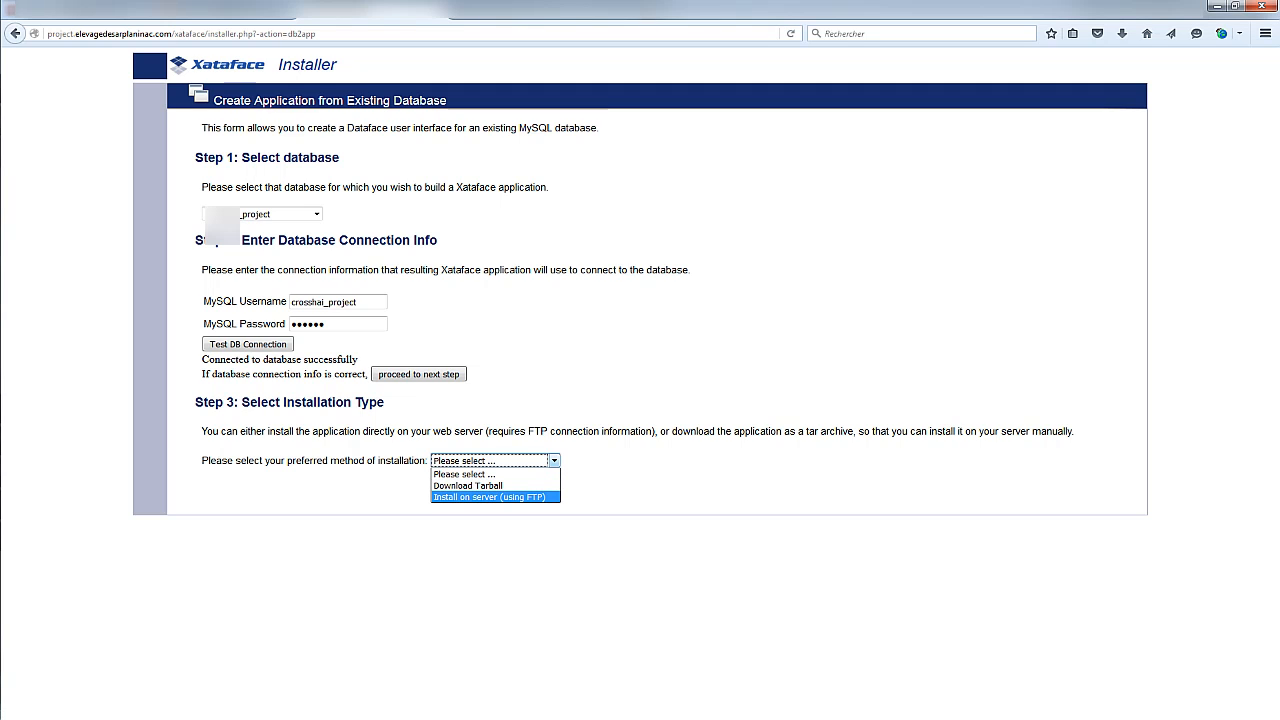
left_click(489, 497)
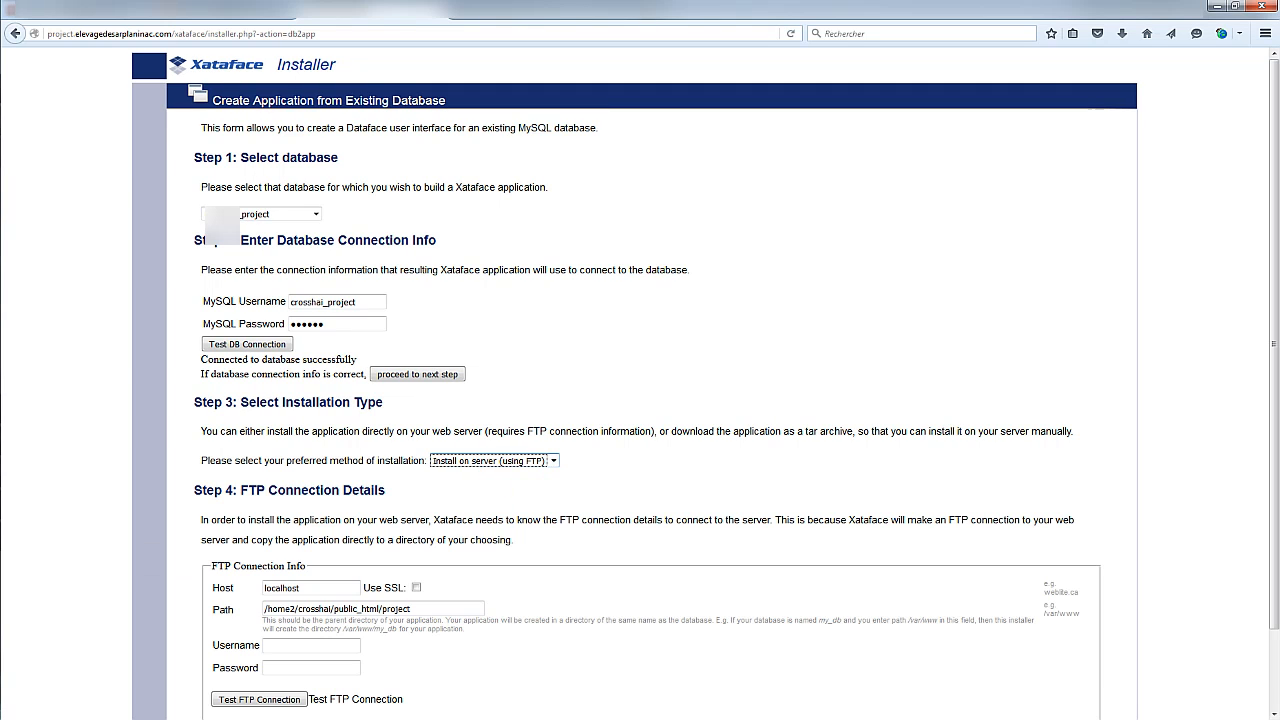
Set the installation path to /project
scroll(640, 380, "down", 2)
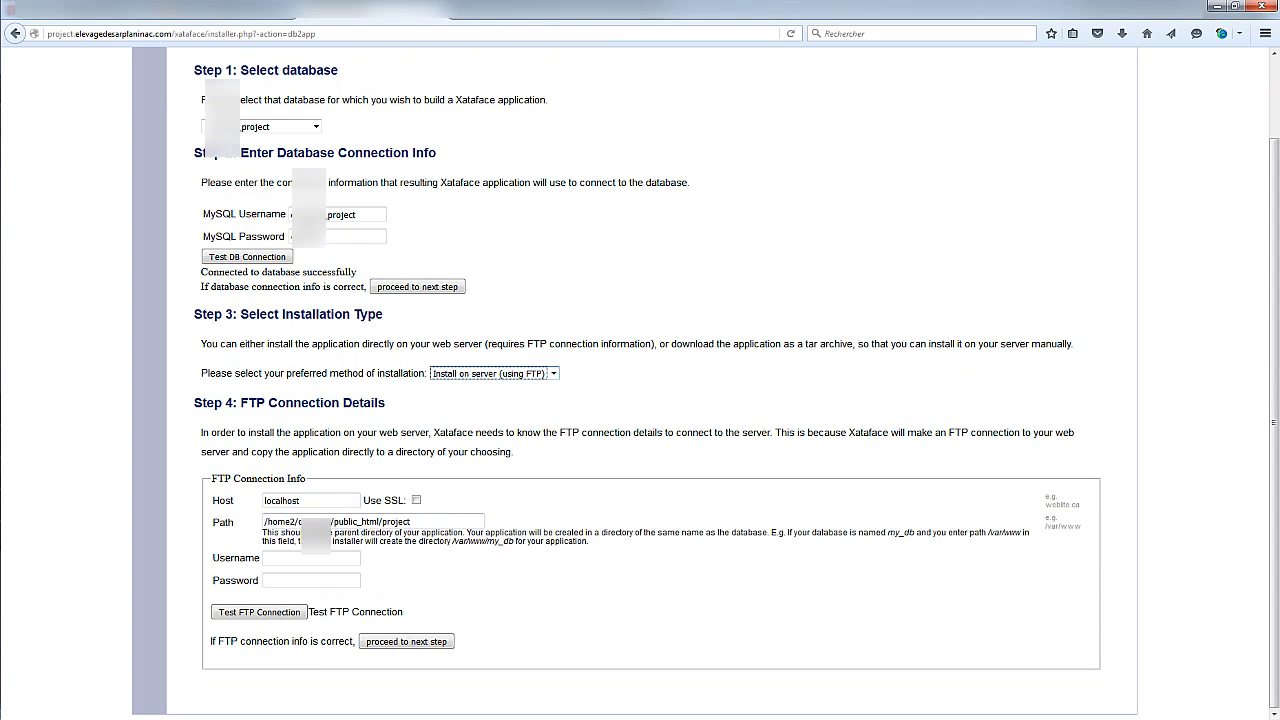
left_click_drag(379, 522, 263, 525)
key("BackSpace")
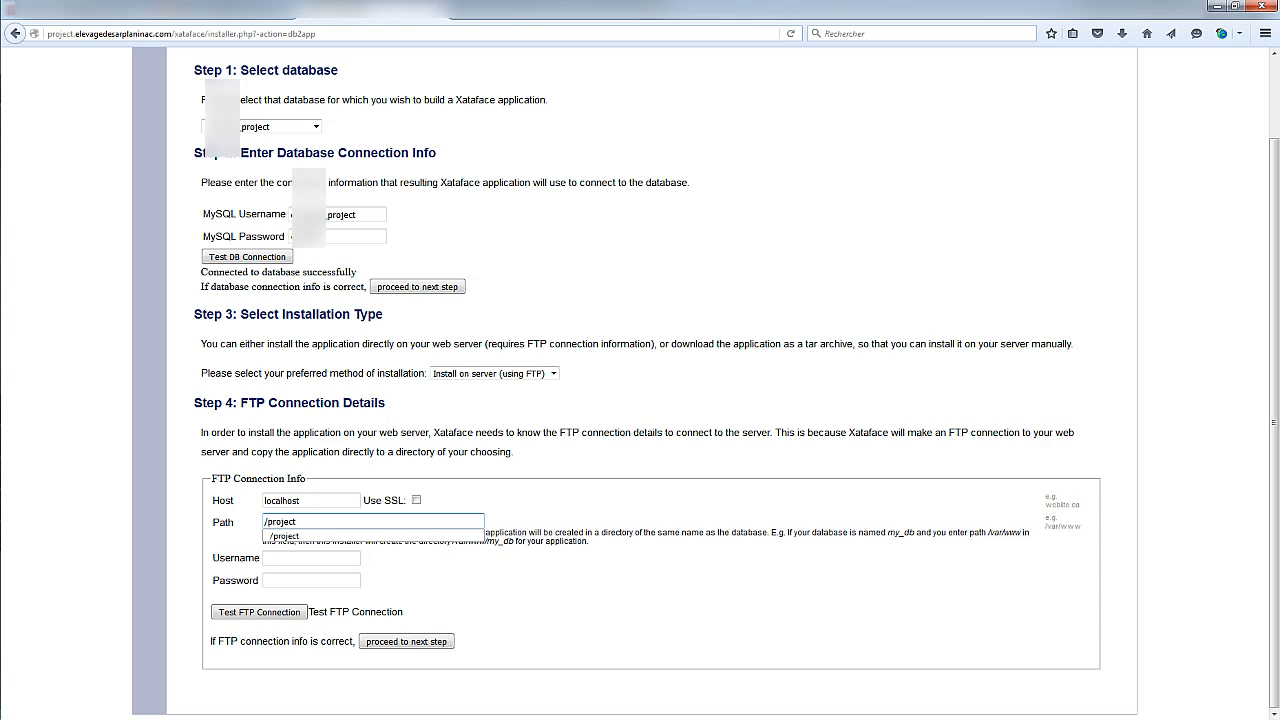
left_click(300, 536)
Fill in the FTP username and password and test the FTP connection
left_click(304, 558)
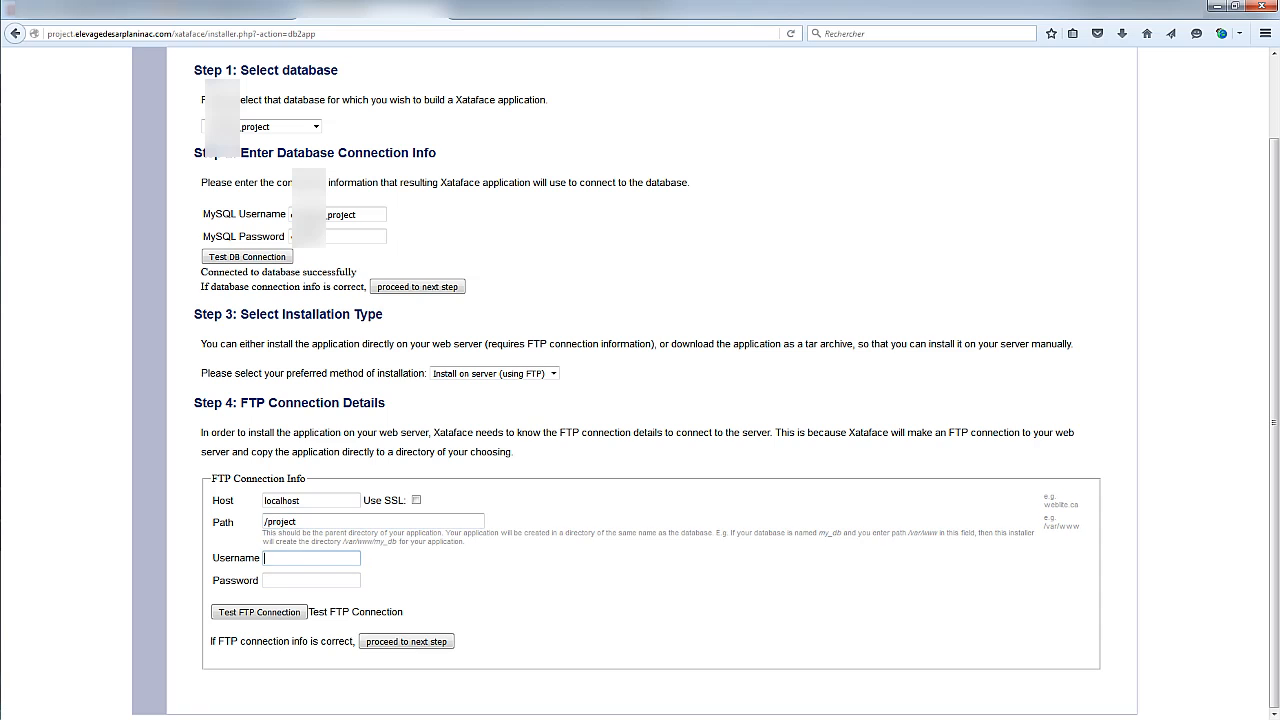
left_click(304, 558)
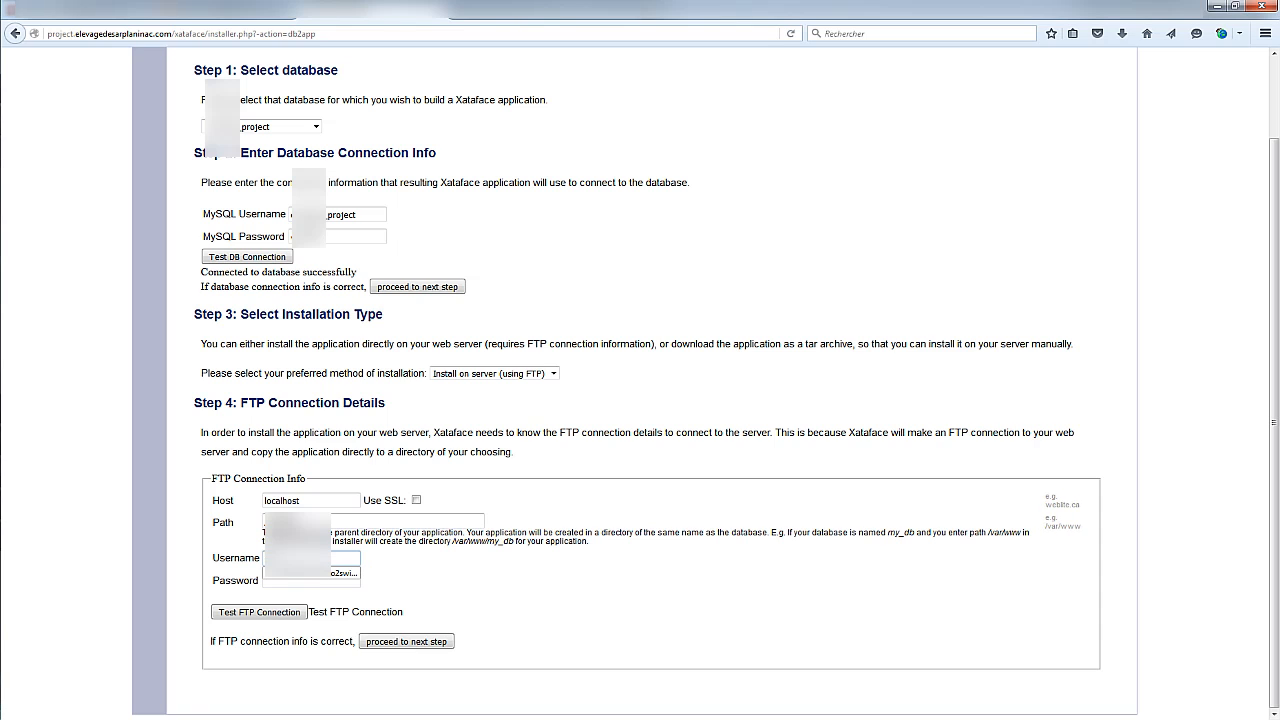
left_click(304, 573)
left_click(304, 580)
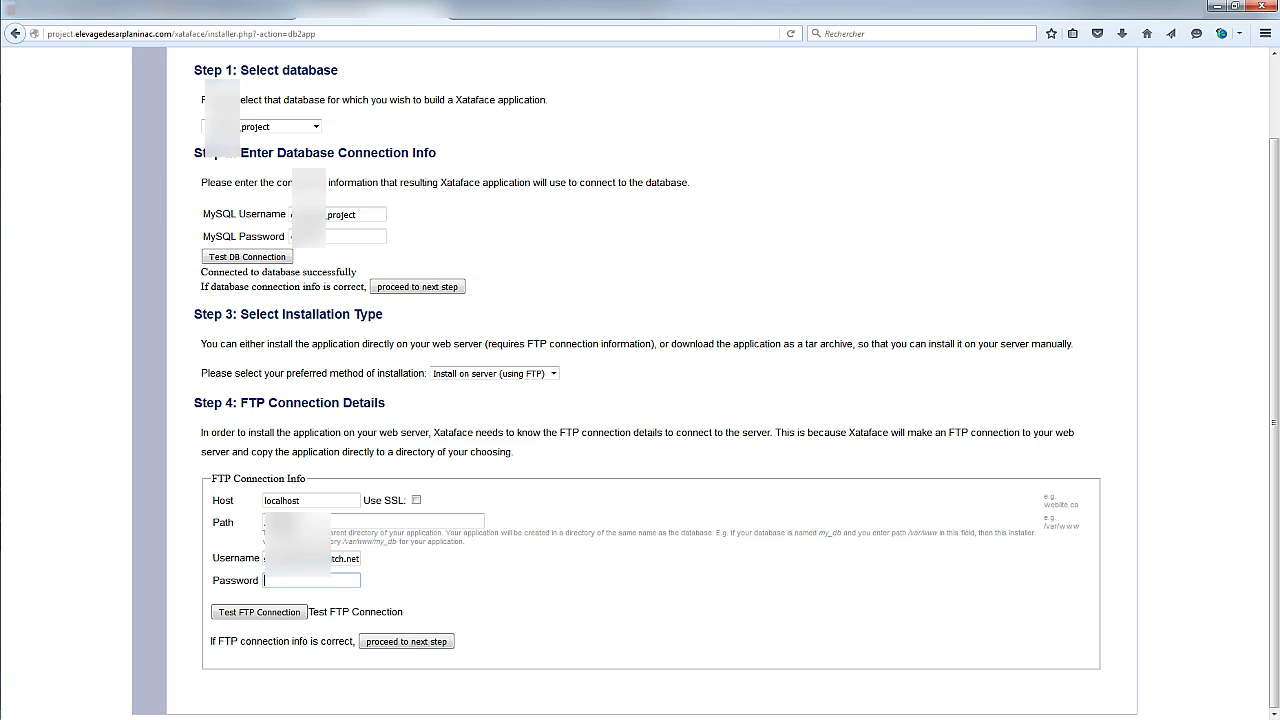
type("********")
left_click(259, 611)
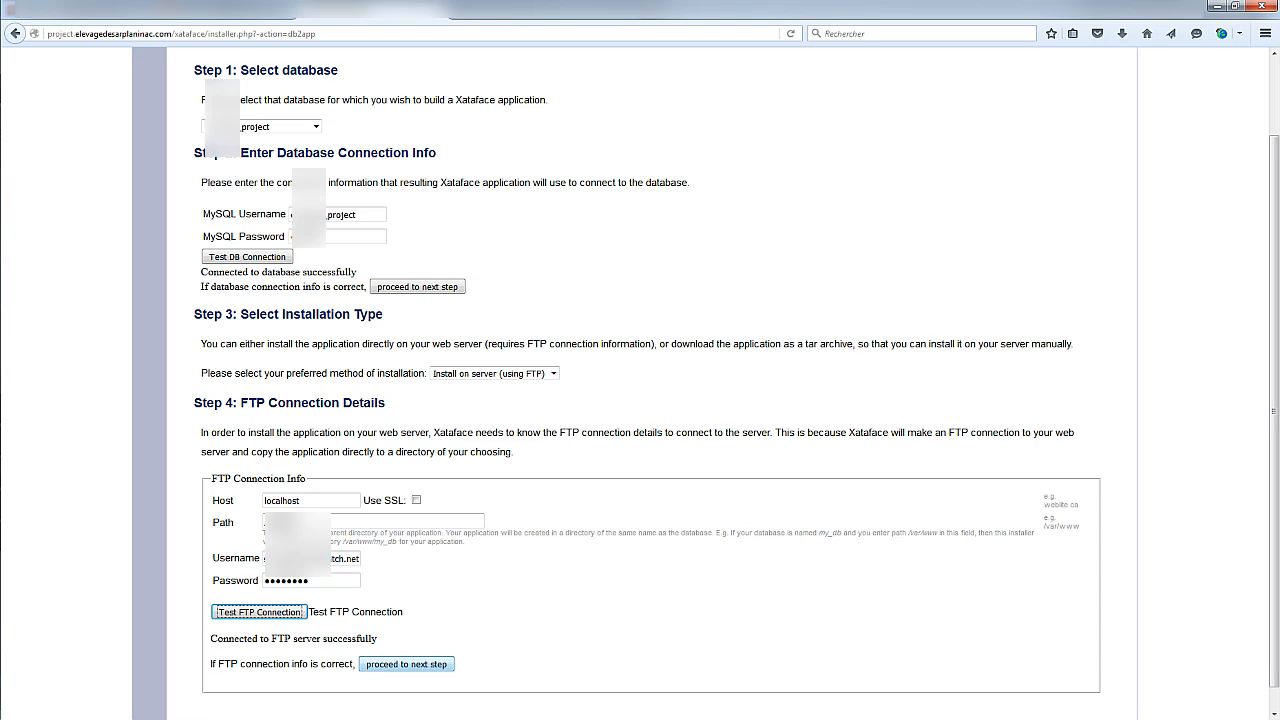
Proceed to the final step and submit the installation
left_click(406, 664)
scroll(406, 664, "down", 1)
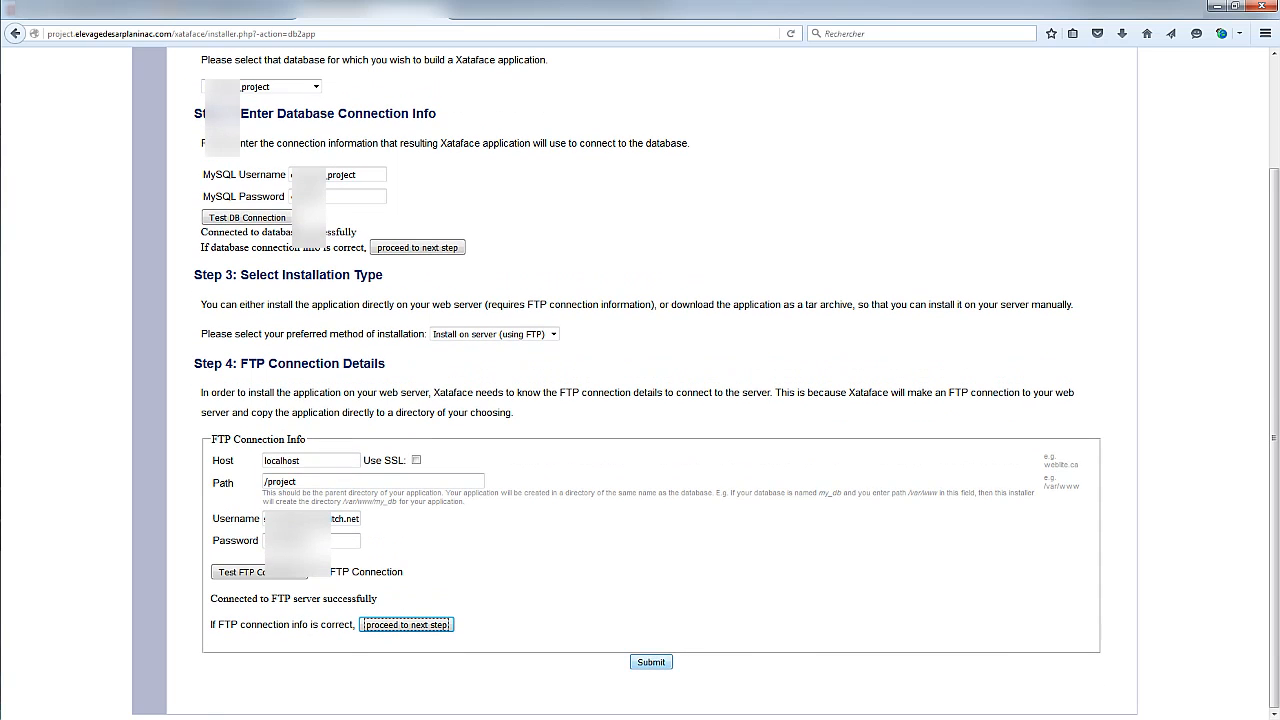
left_click(651, 662)
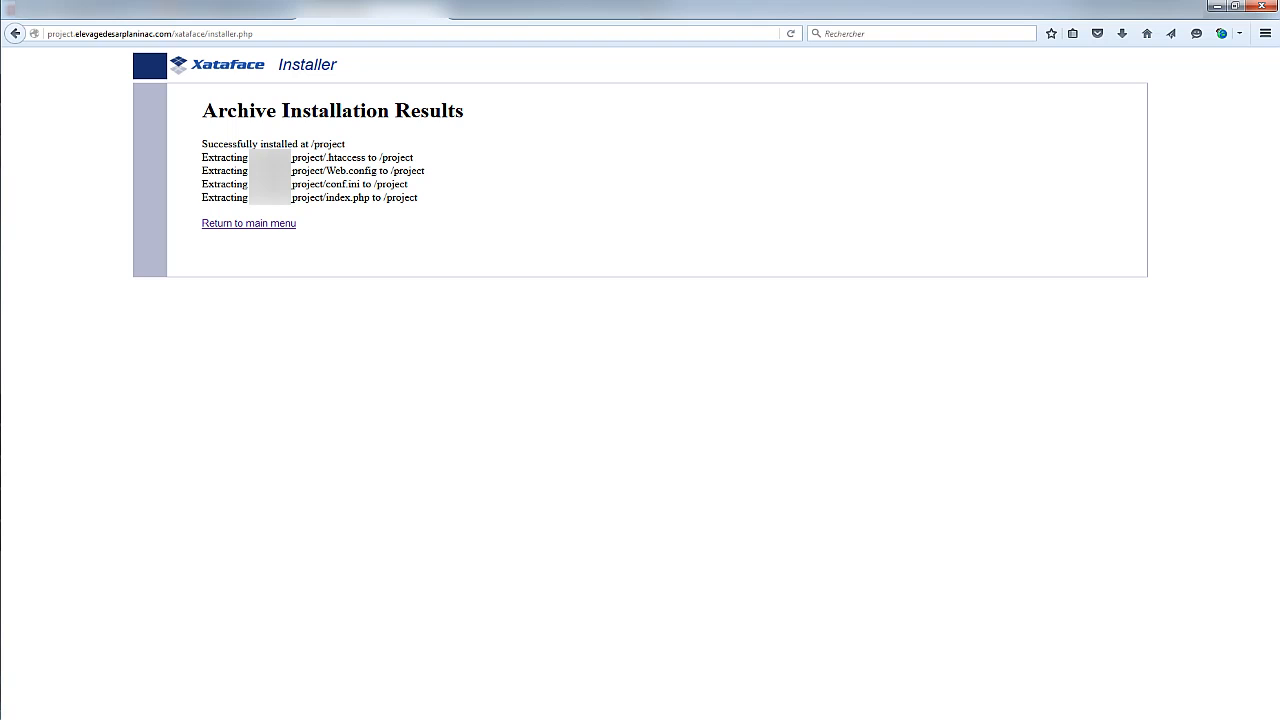
Return to the installer's main menu and switch to FileZilla
left_click_drag(360, 184, 336, 184)
left_click(248, 223)
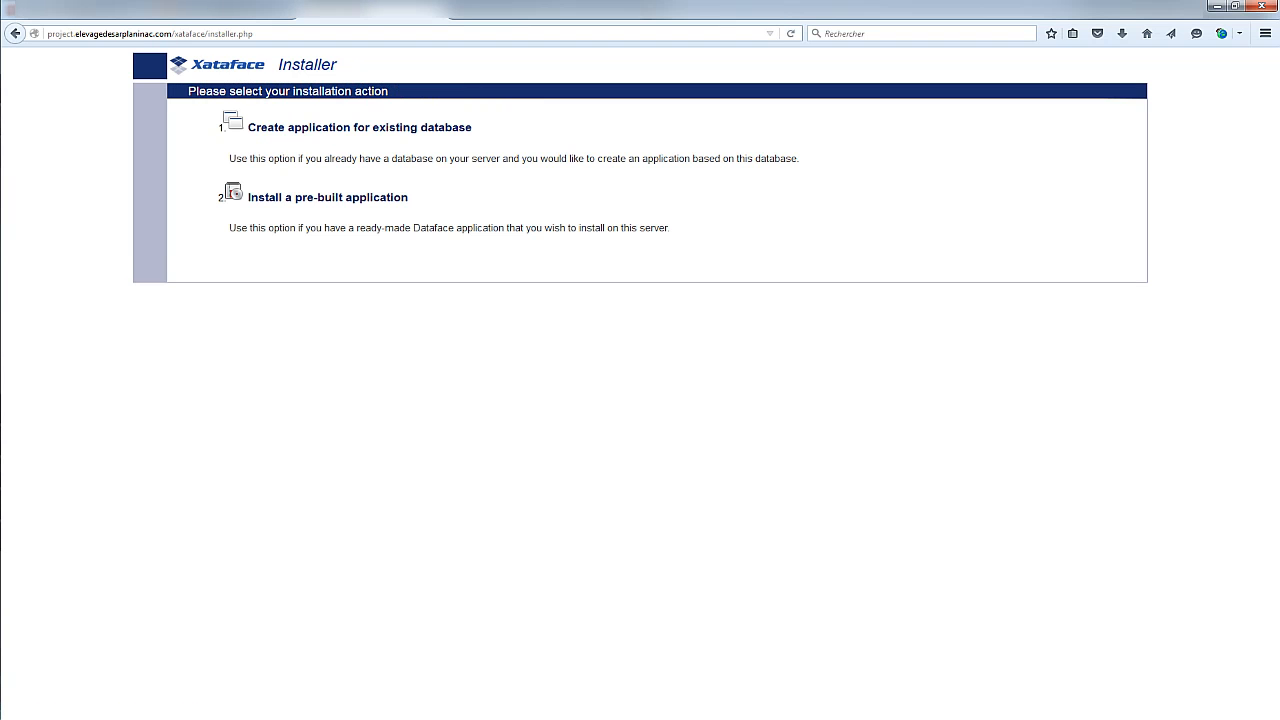
key("alt+Tab")
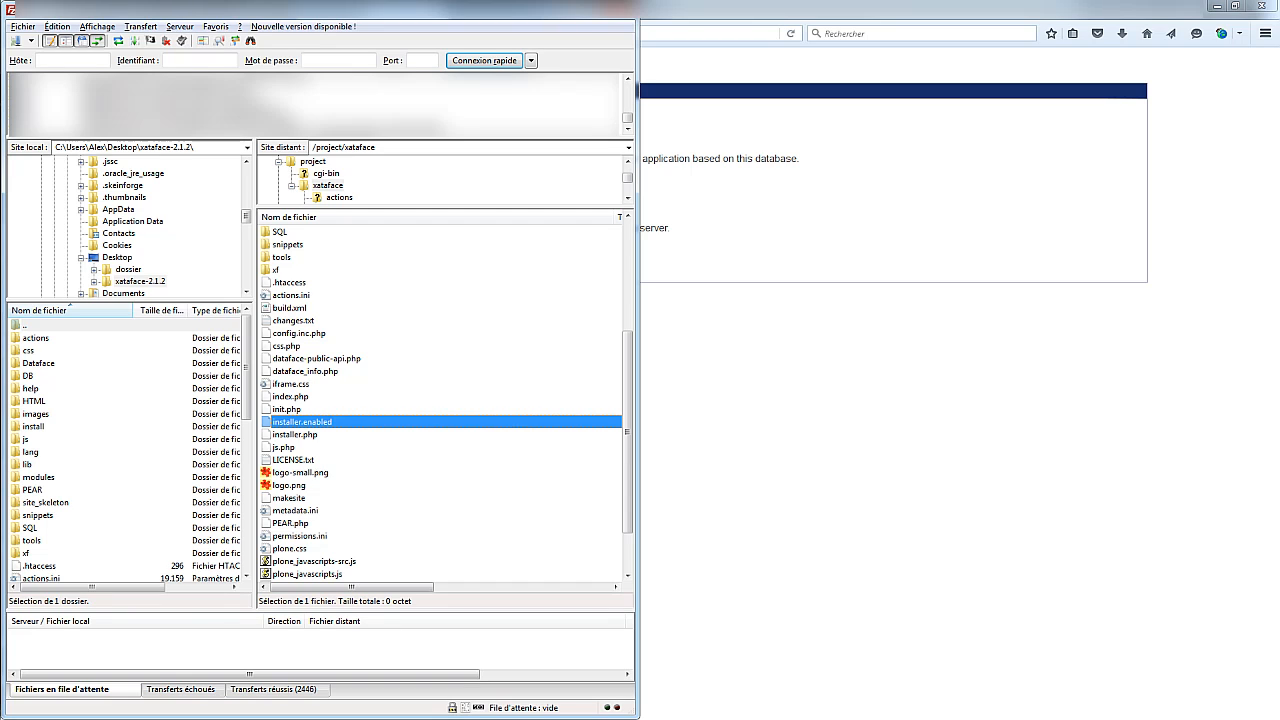
Rename the remote installer.enabled file to installer.disabled
key("F2")
left_click(303, 422)
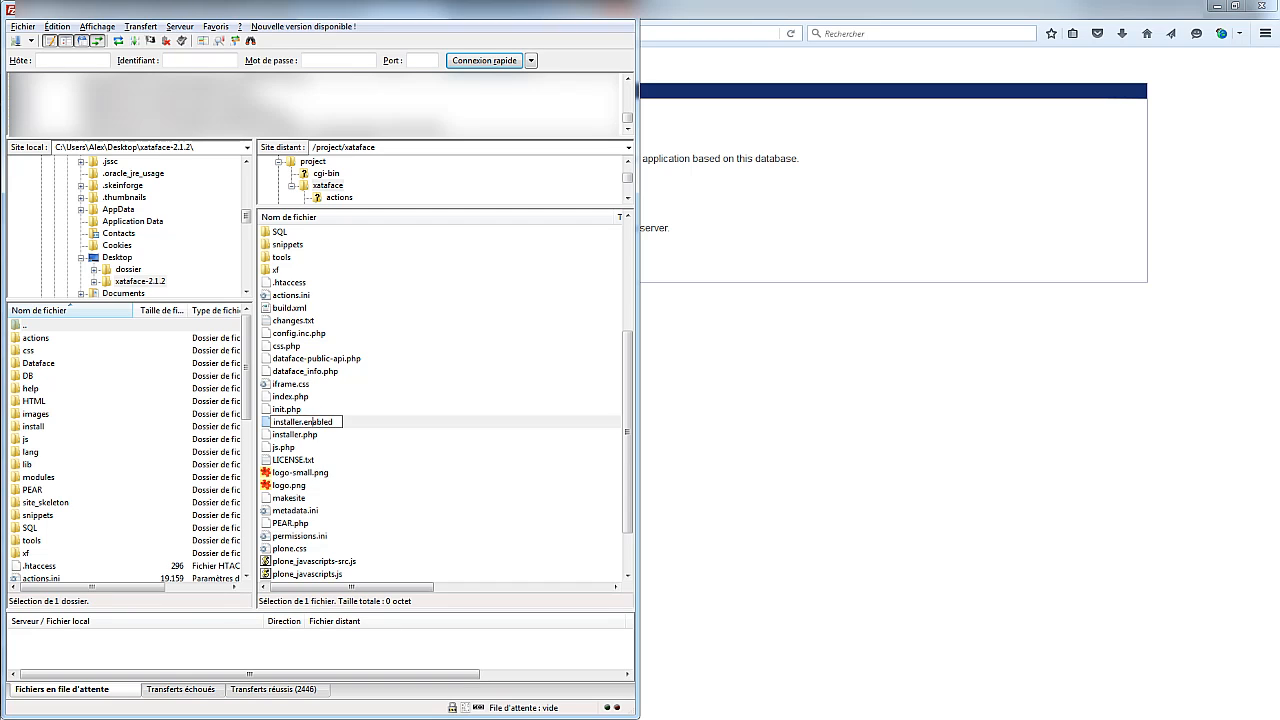
key("Delete")
key("Delete")
type("dis")
key("Return")
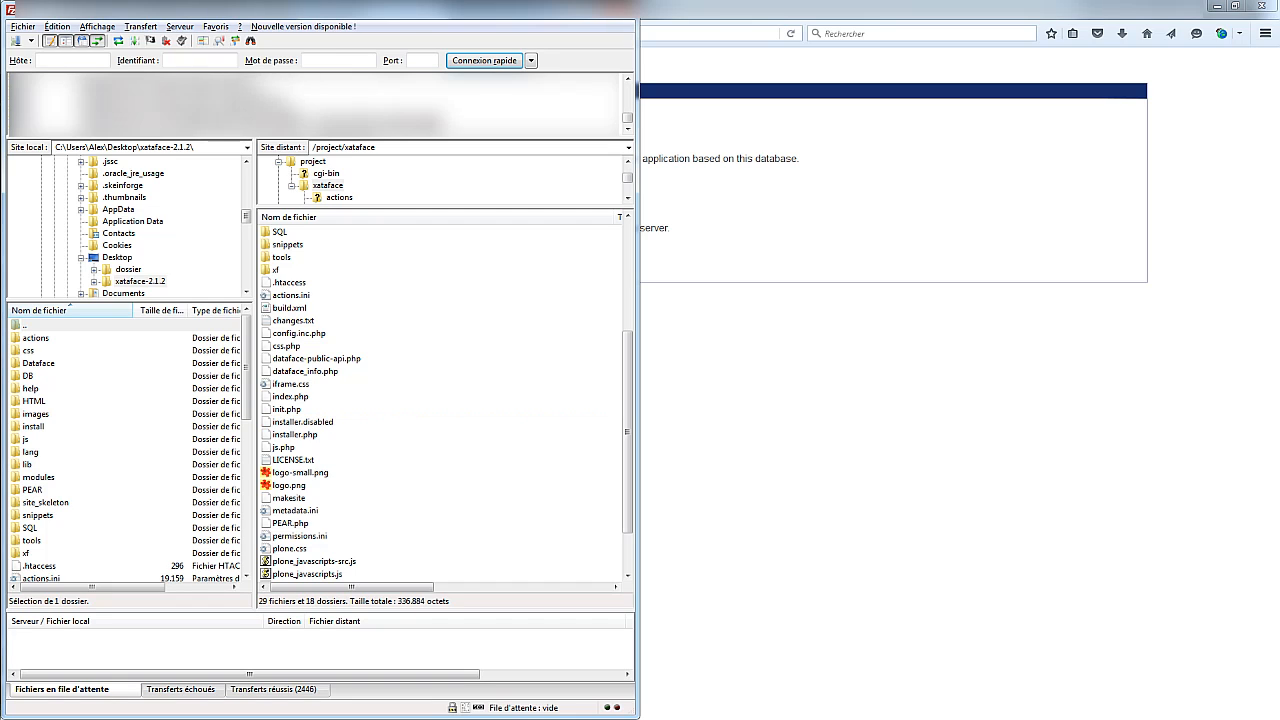
Refresh the file listings and go up to the remote /project folder
left_click(290, 308)
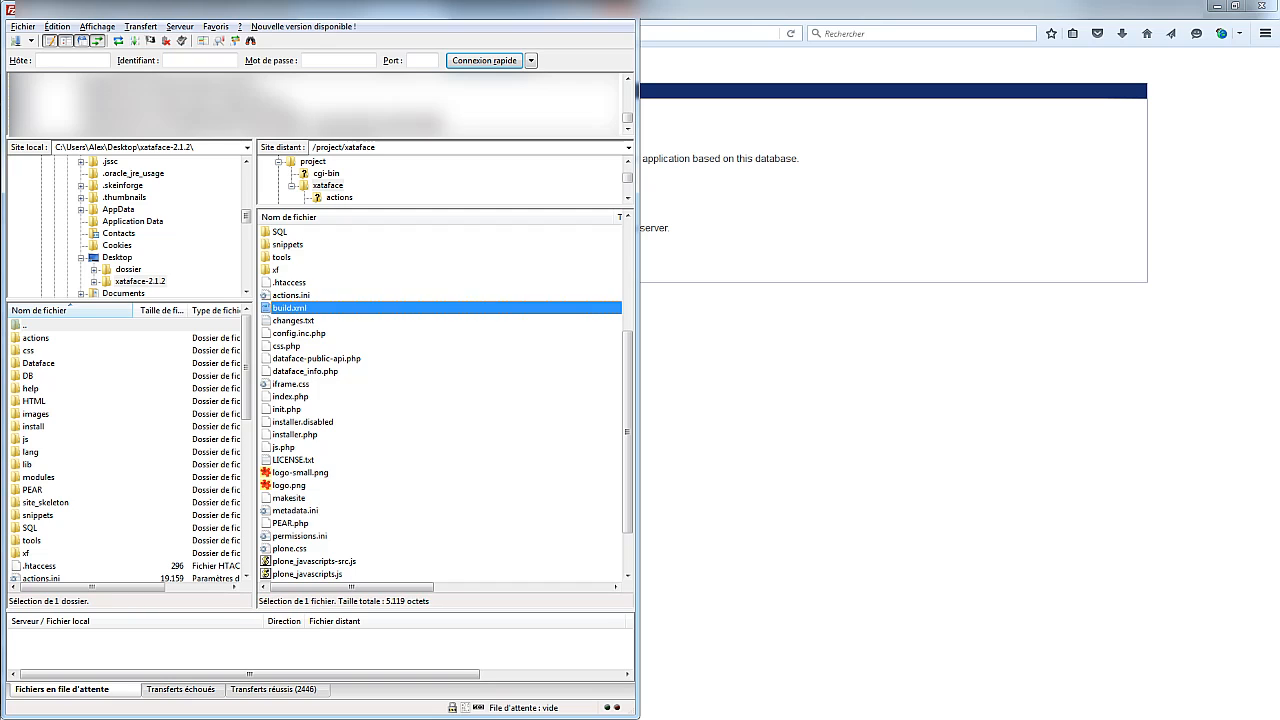
scroll(440, 400, "up", 5)
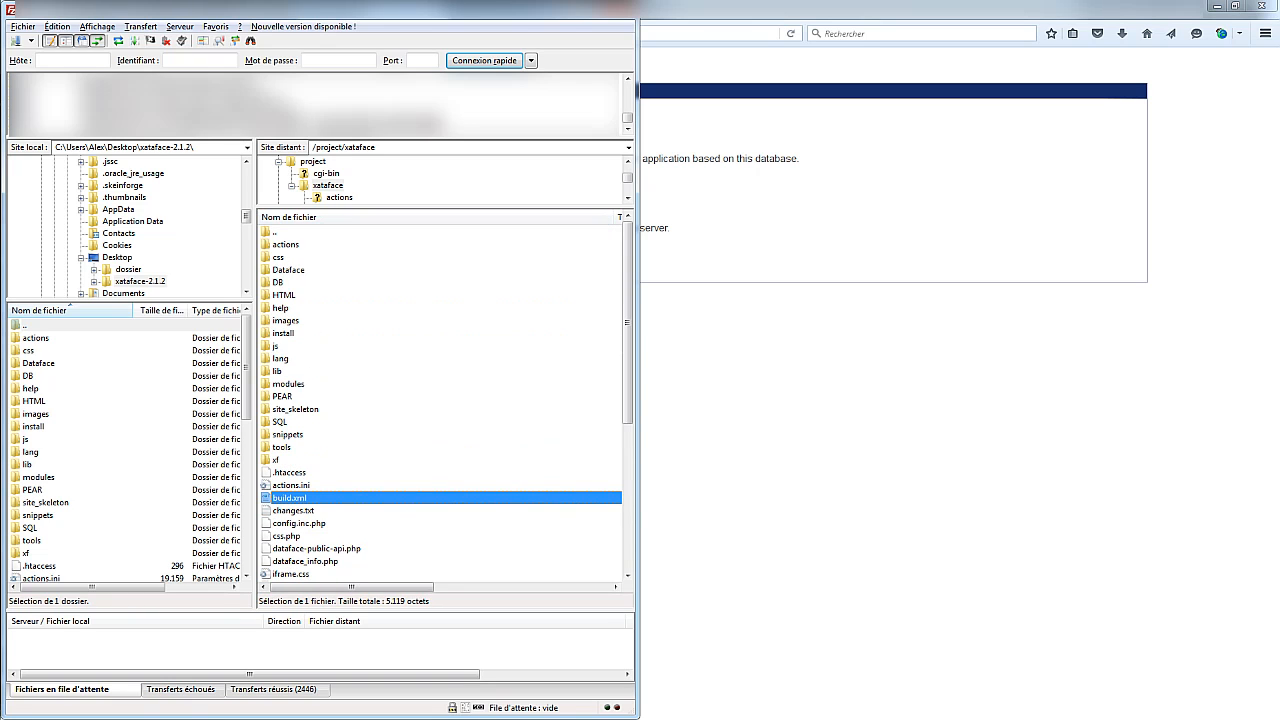
left_click(118, 40)
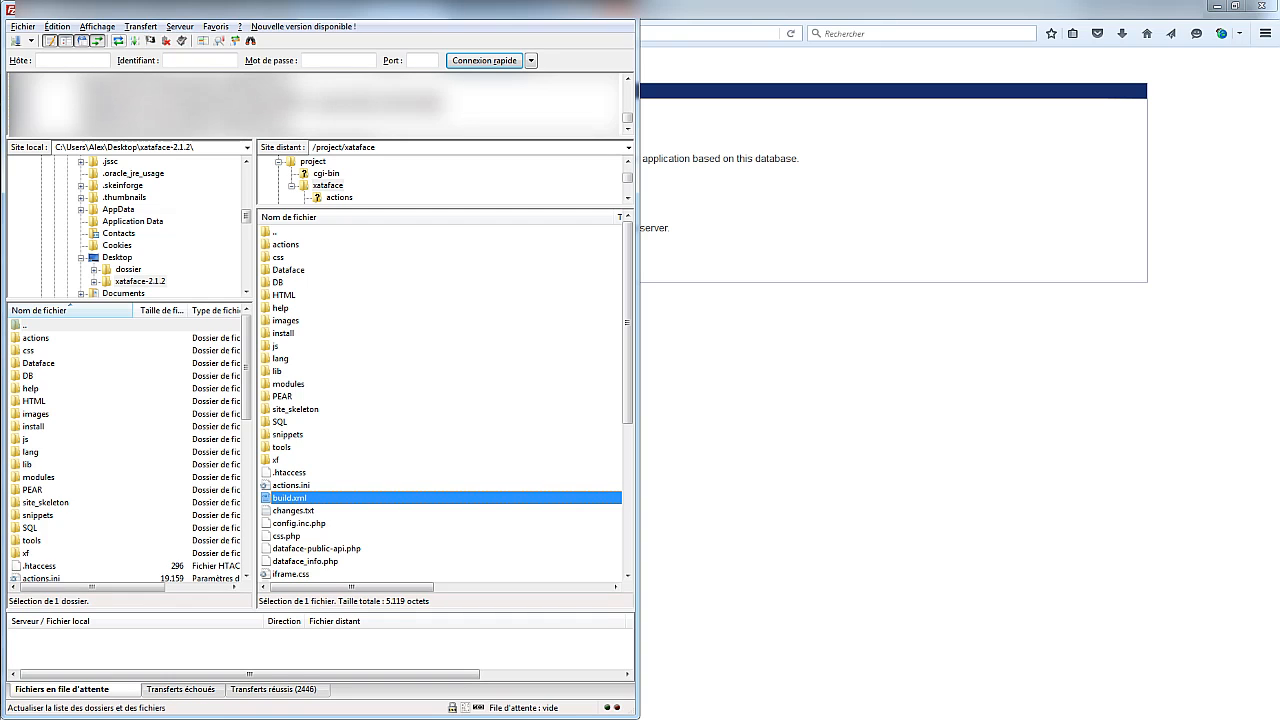
left_click(118, 41)
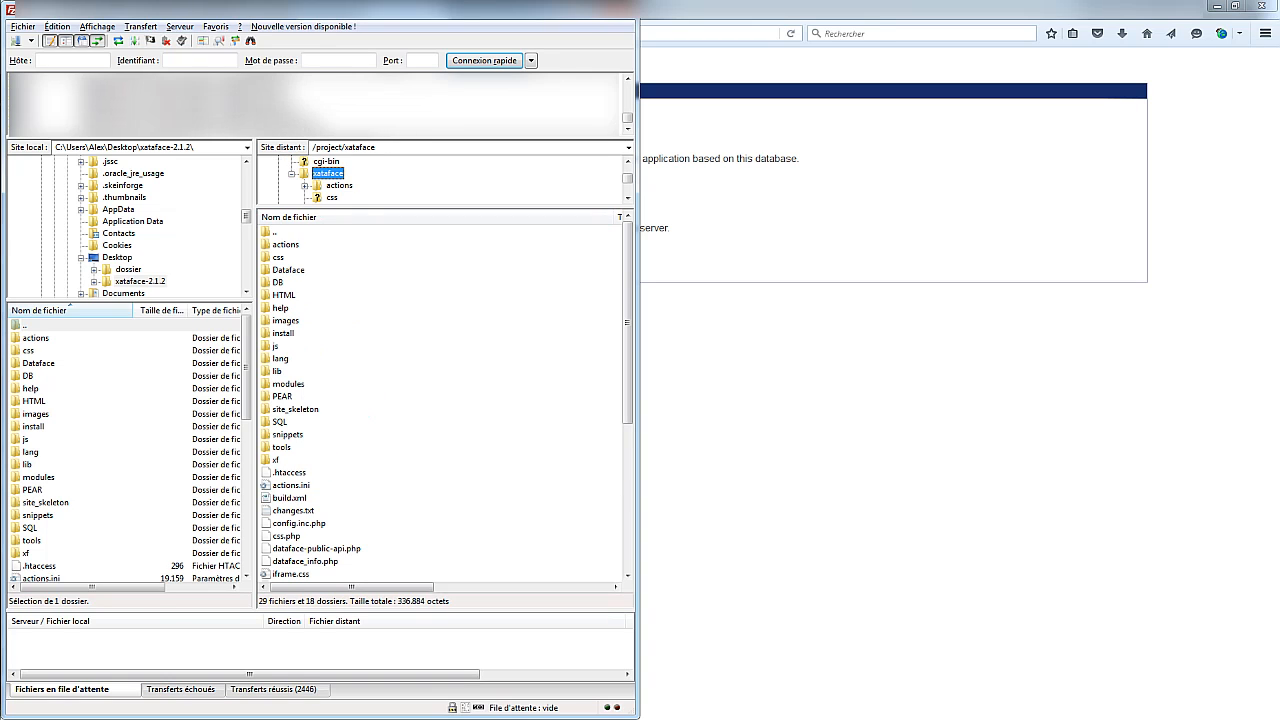
double_click(275, 232)
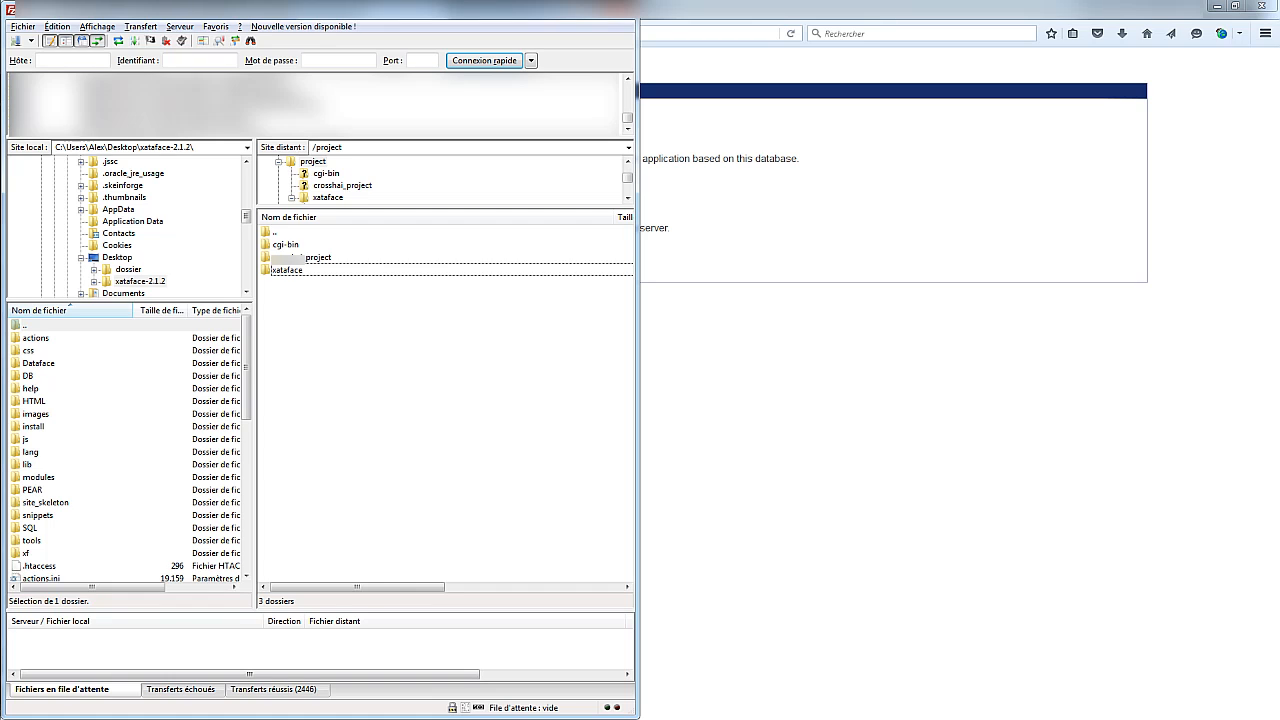
Browse the installed application folder and its files in the remote pane
double_click(318, 258)
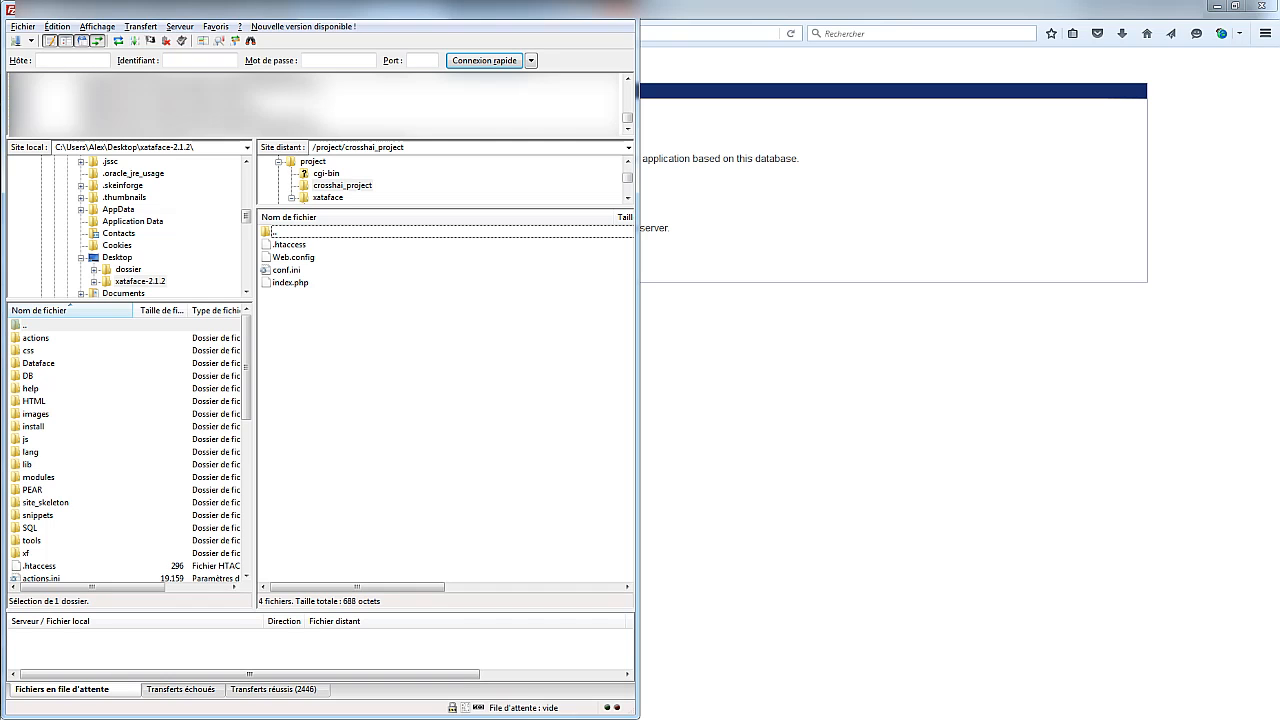
left_click_drag(318, 324, 281, 242)
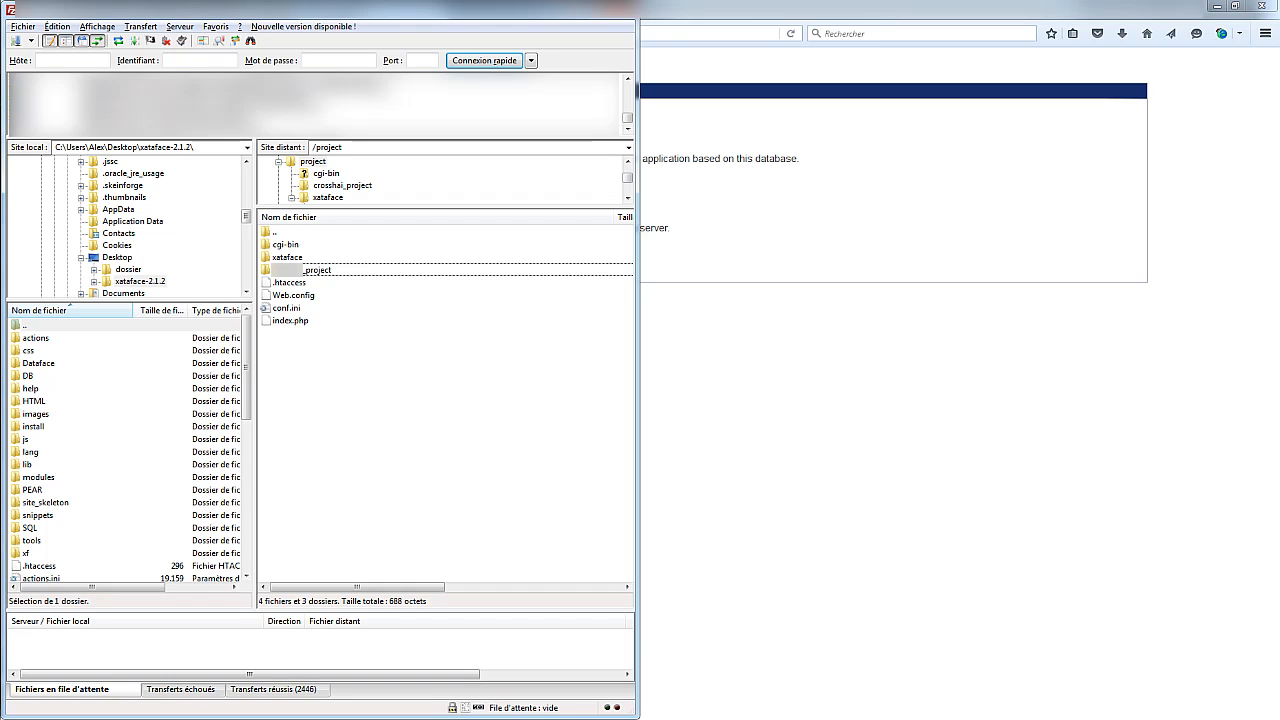
left_click(287, 257)
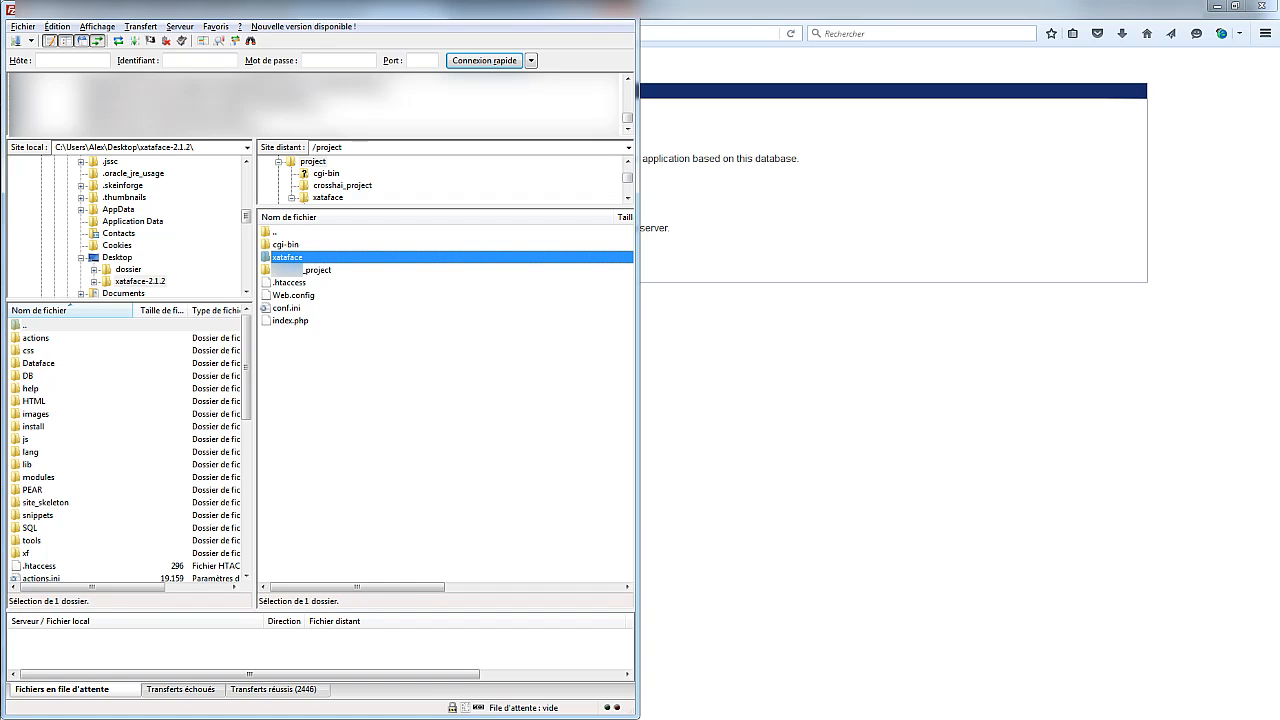
left_click_drag(302, 337, 281, 283)
left_click(300, 270)
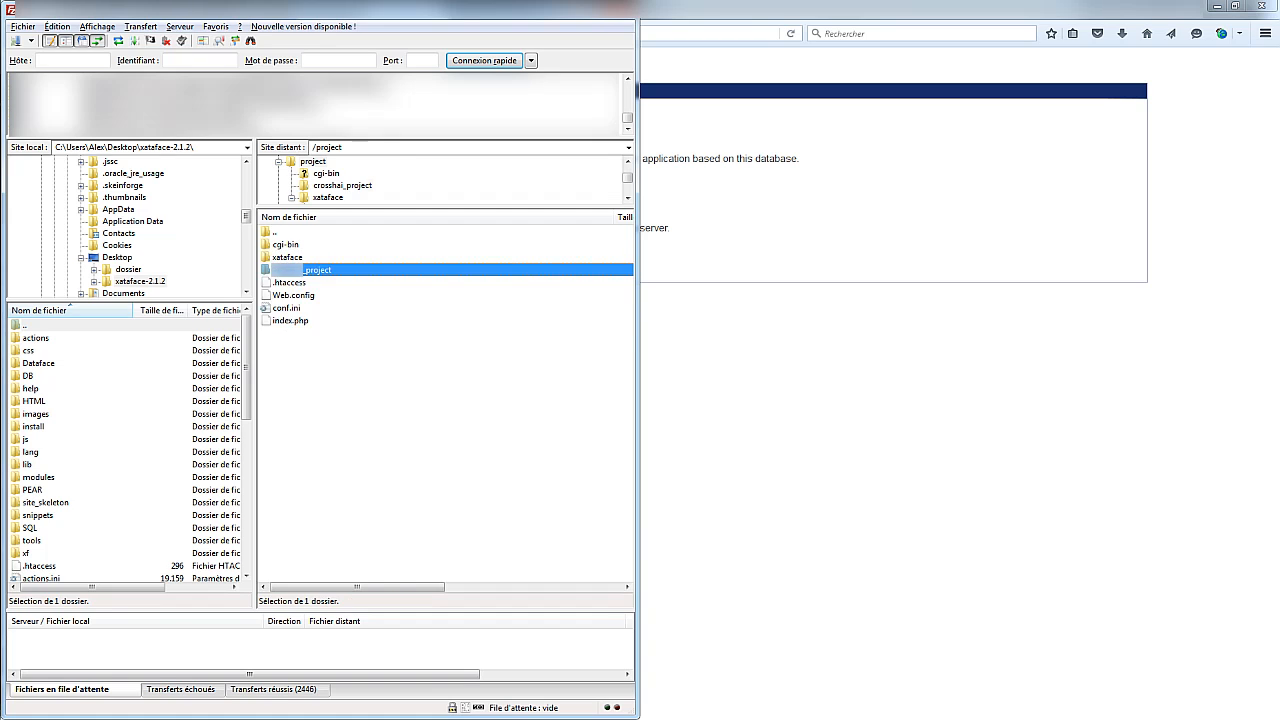
key("Return")
key("Return")
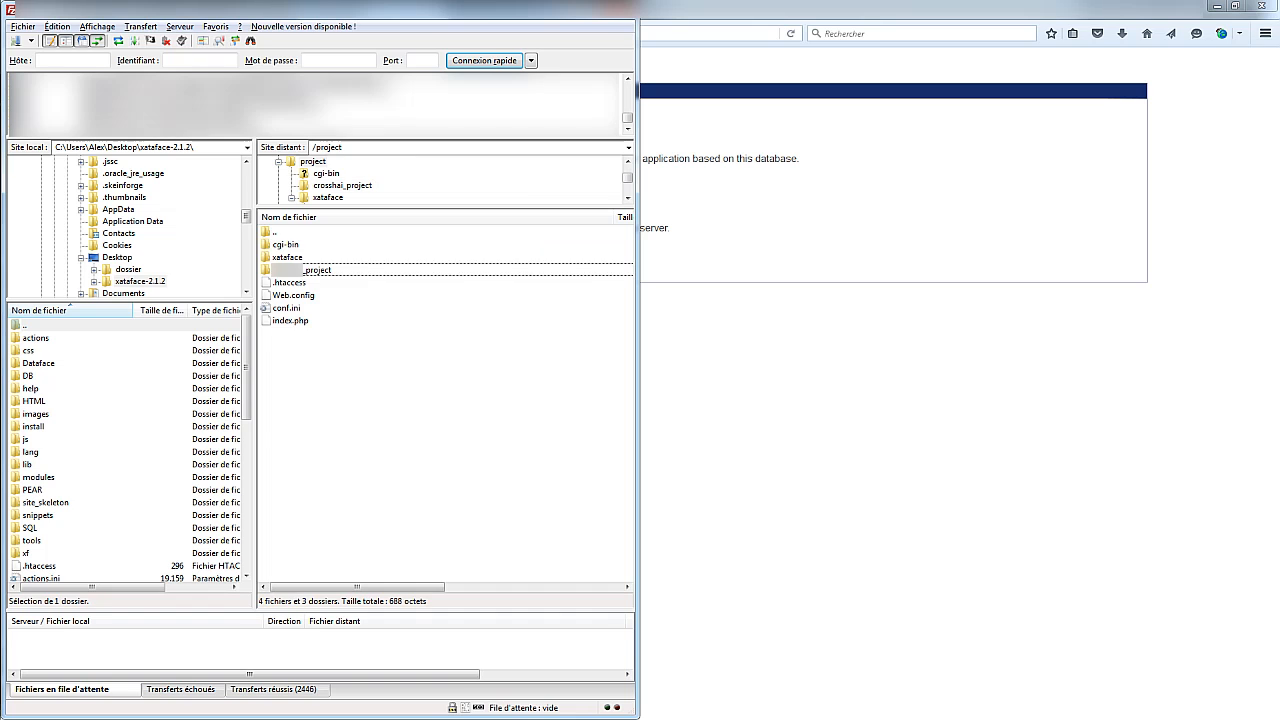
left_click(316, 270)
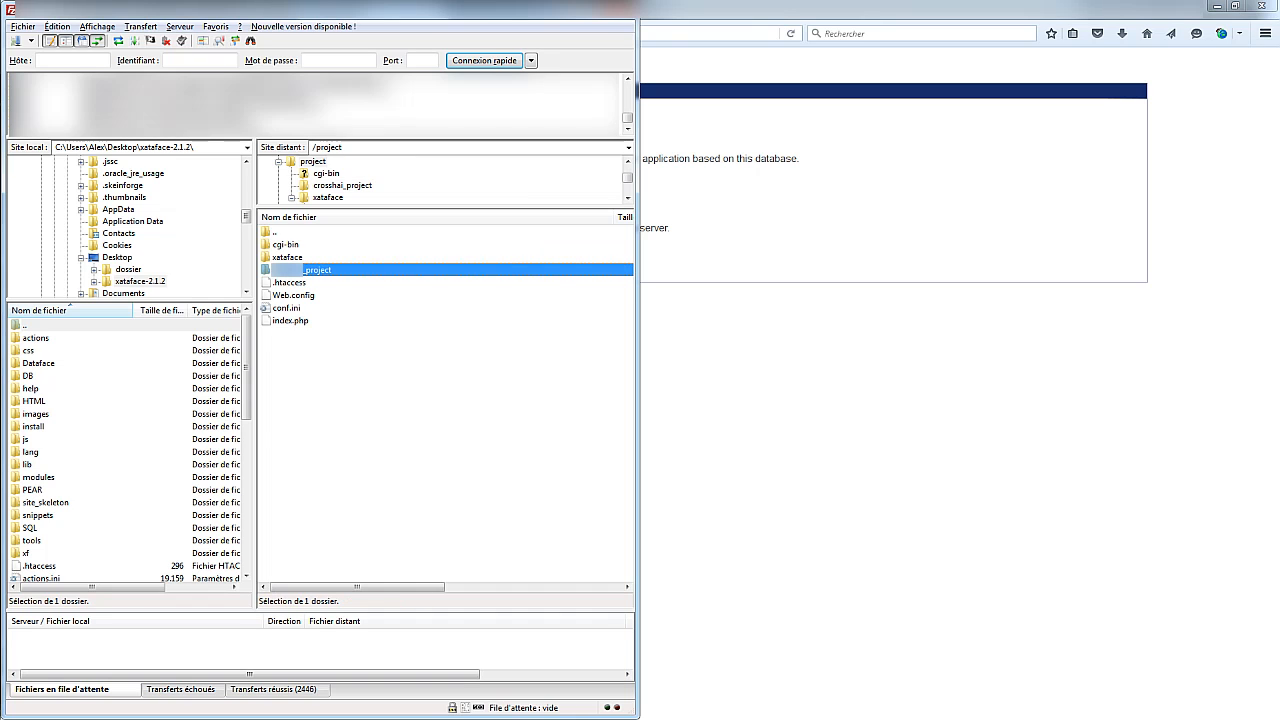
Delete the old project folder from remote /project and switch to Firefox
right_click(294, 267)
left_click(335, 404)
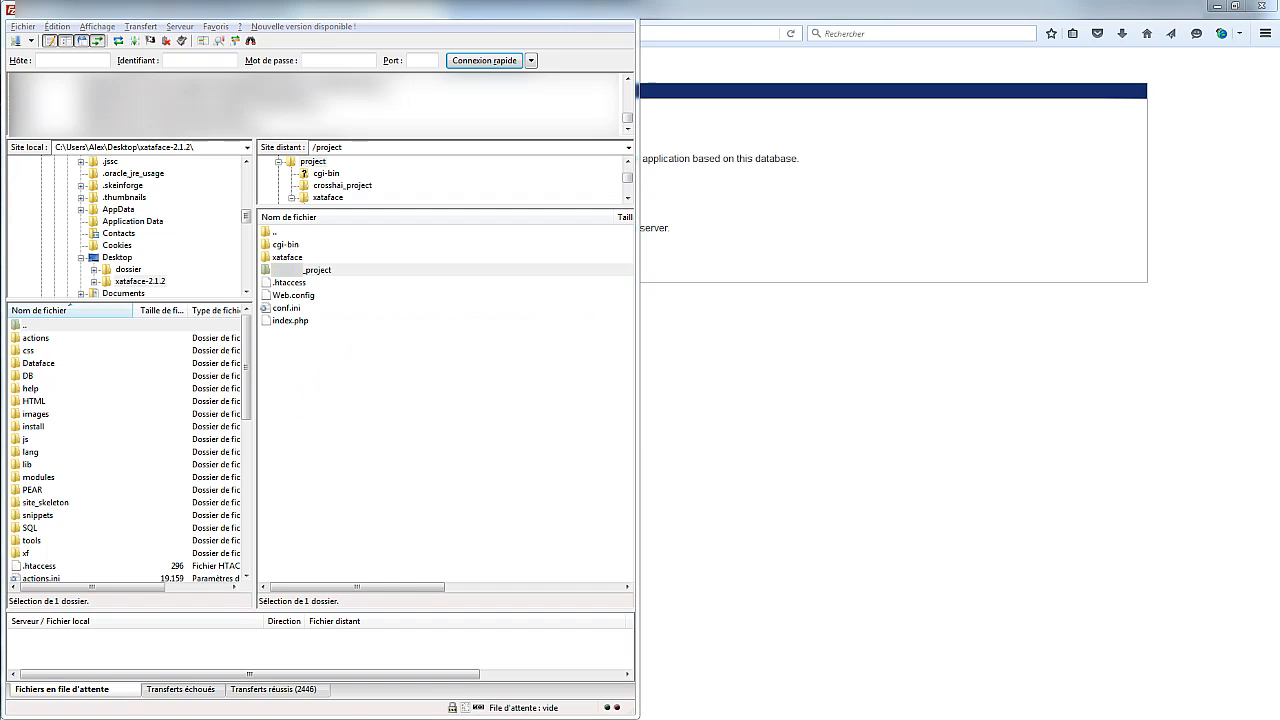
left_click(704, 415)
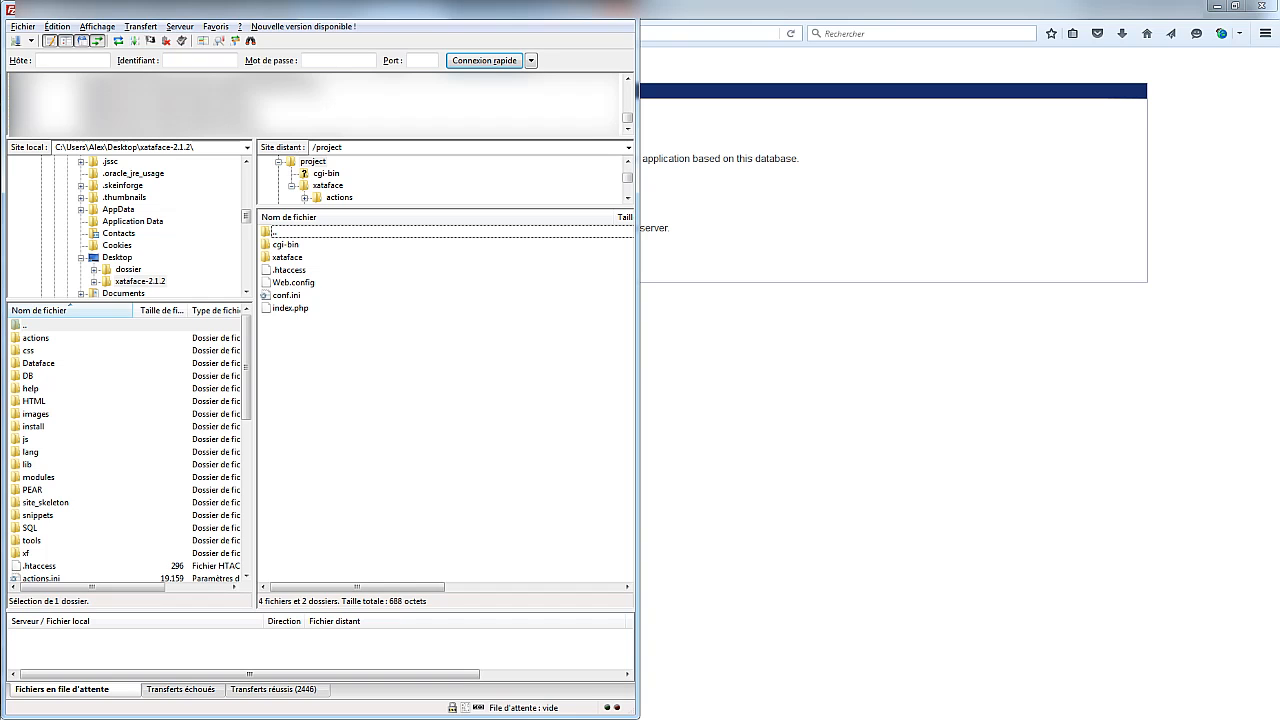
key("alt+Tab")
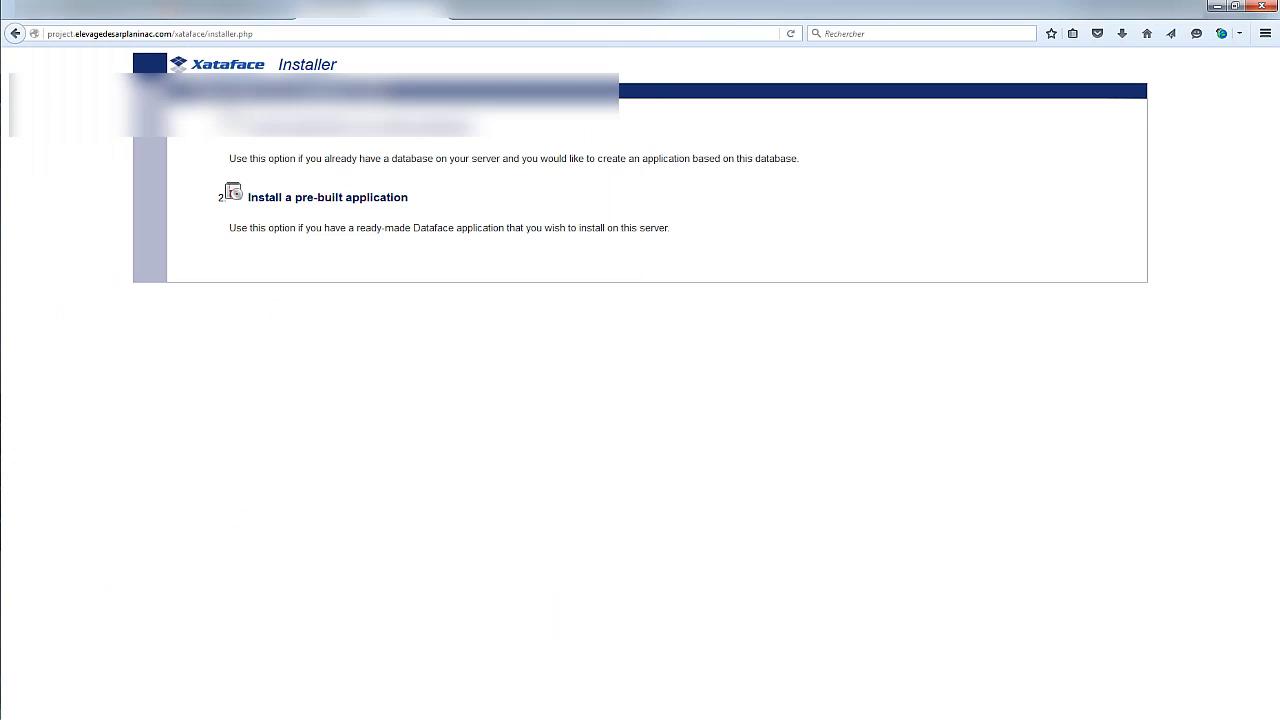
Load the site's root address in Firefox, then return to FileZilla
left_click_drag(172, 34, 256, 34)
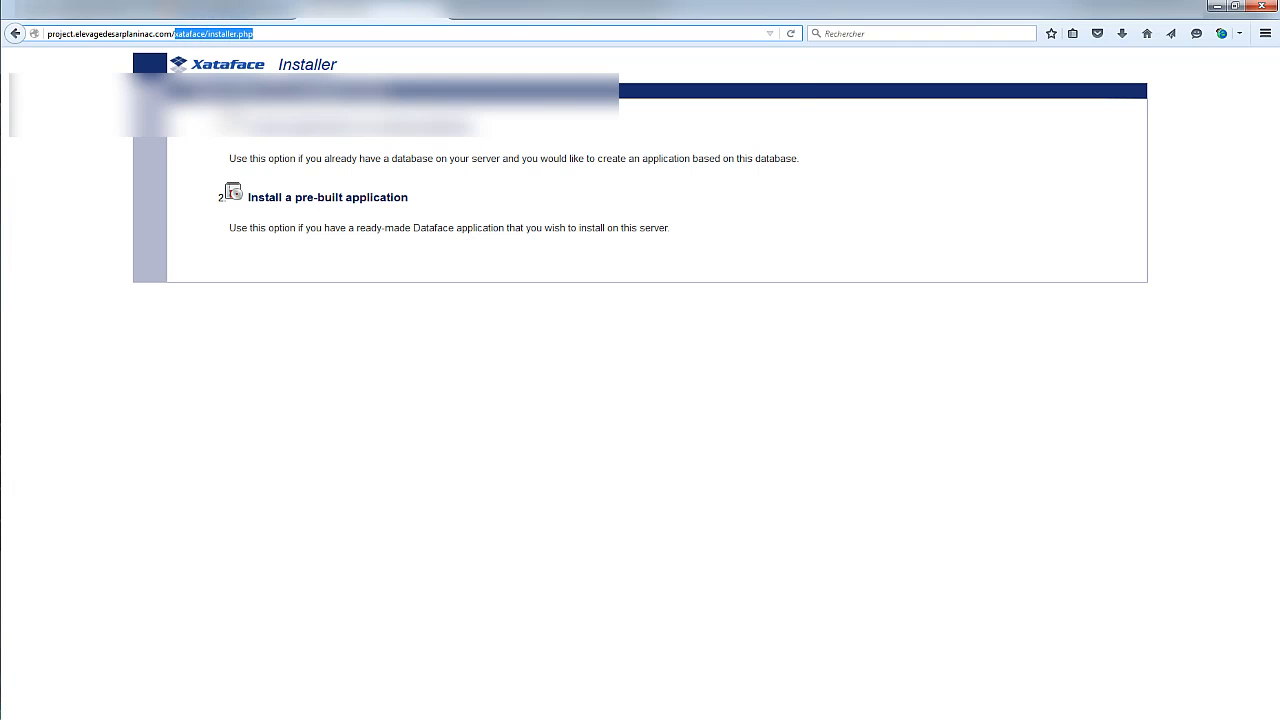
key("BackSpace")
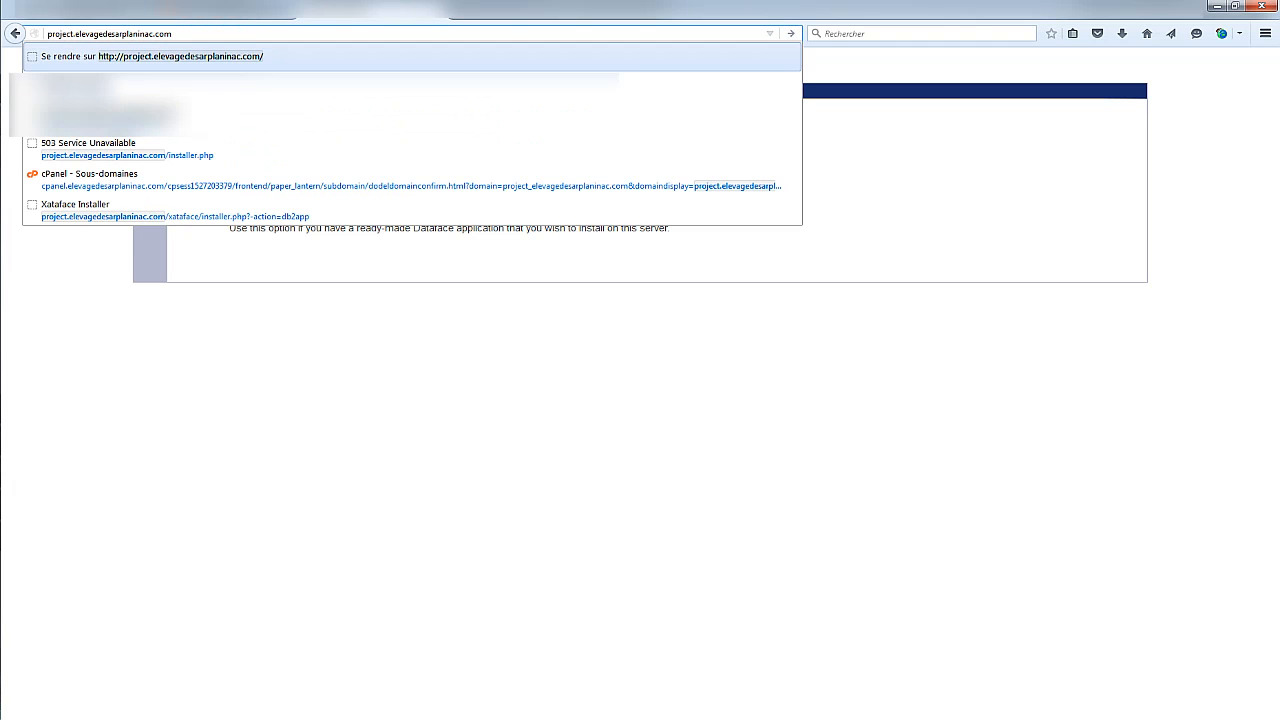
key("Return")
key("alt+Tab")
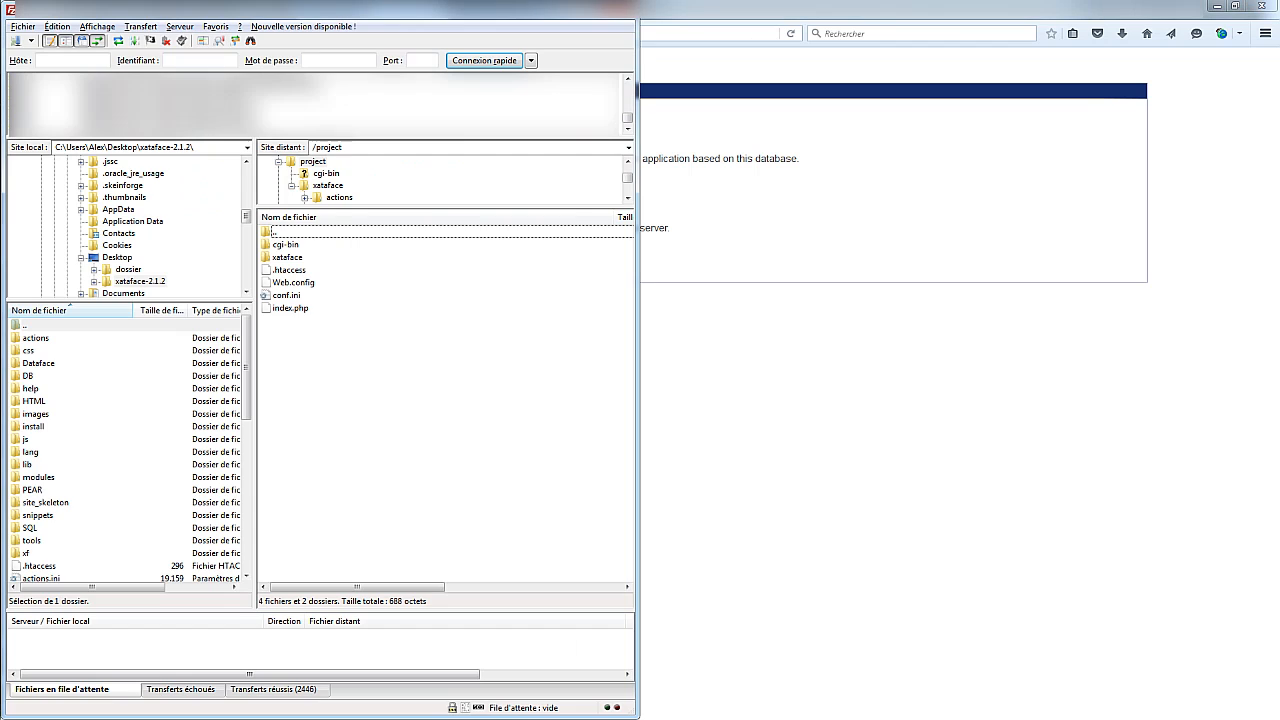
Create a new remote folder named templates_c
right_click(312, 344)
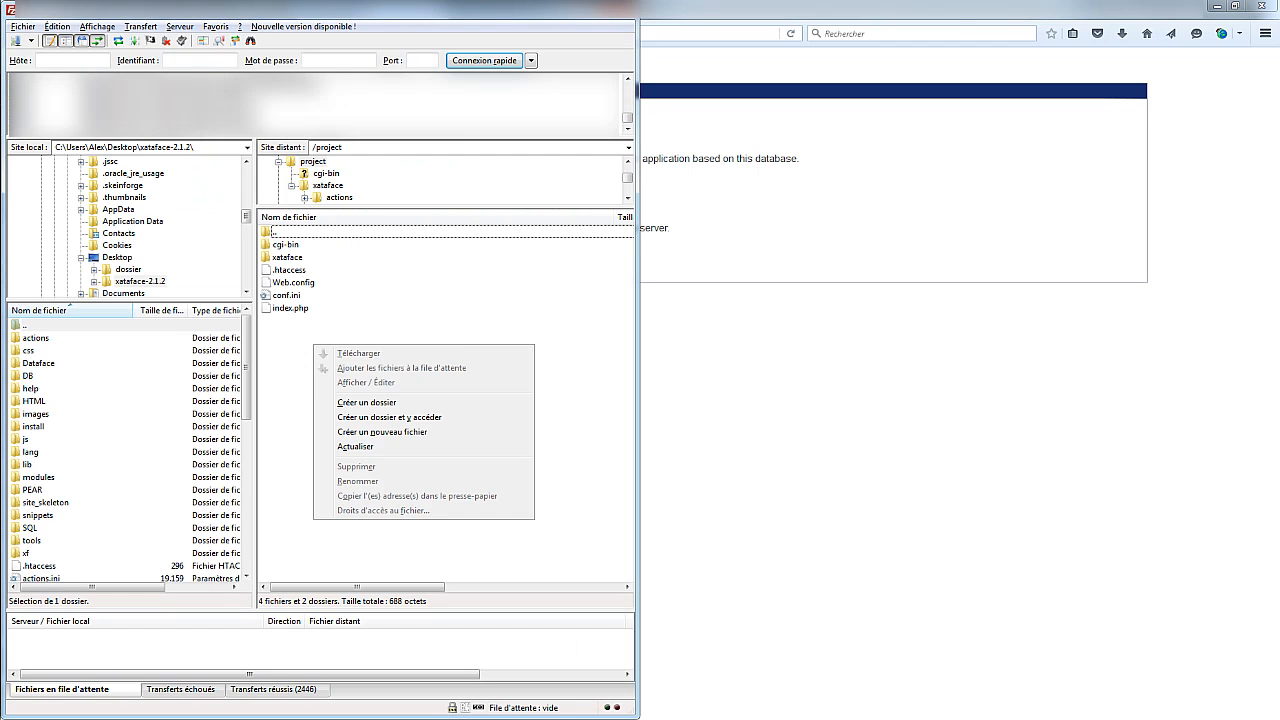
left_click(350, 402)
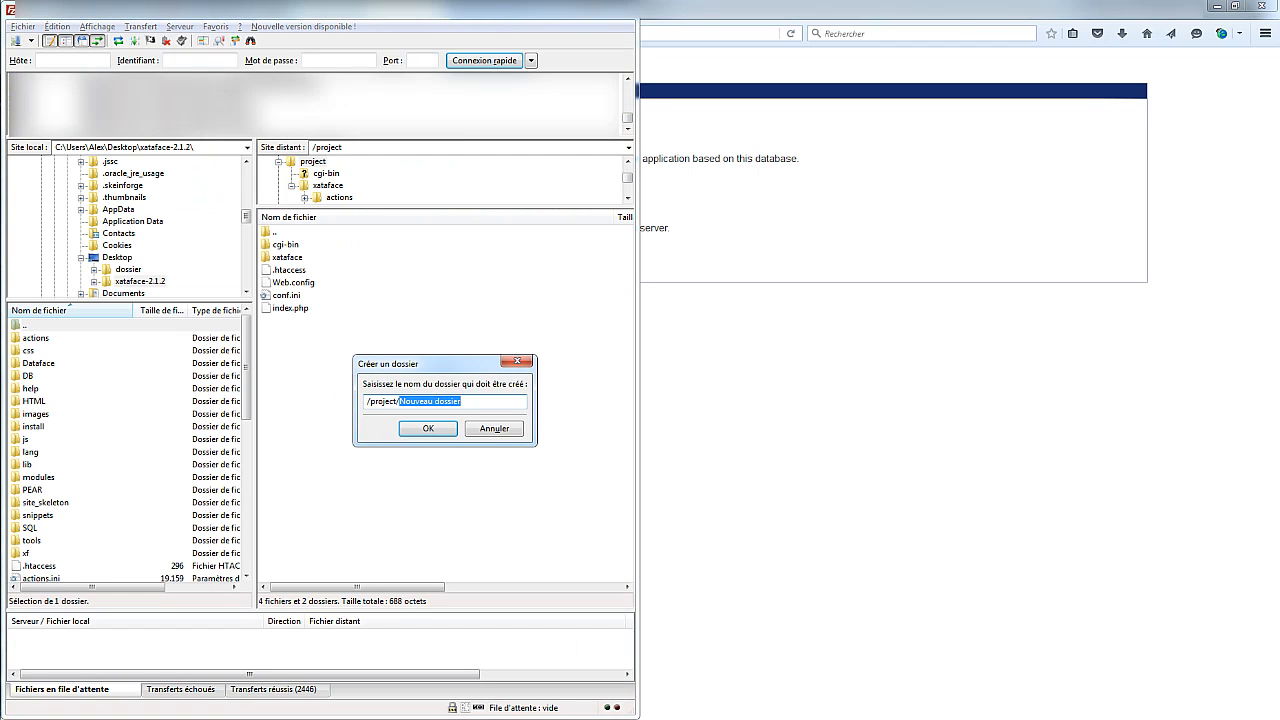
type("templates_c")
key("Return")
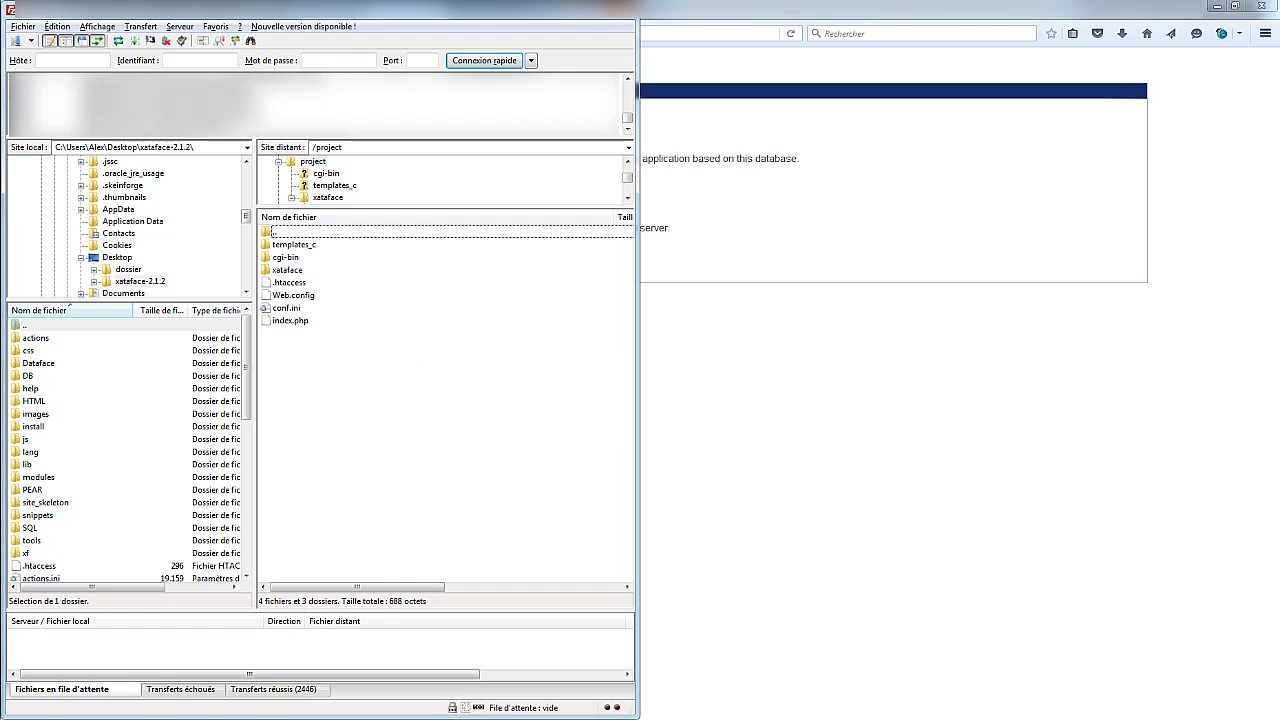
Set templates_c permissions to 777, then switch back to Firefox
right_click(293, 244)
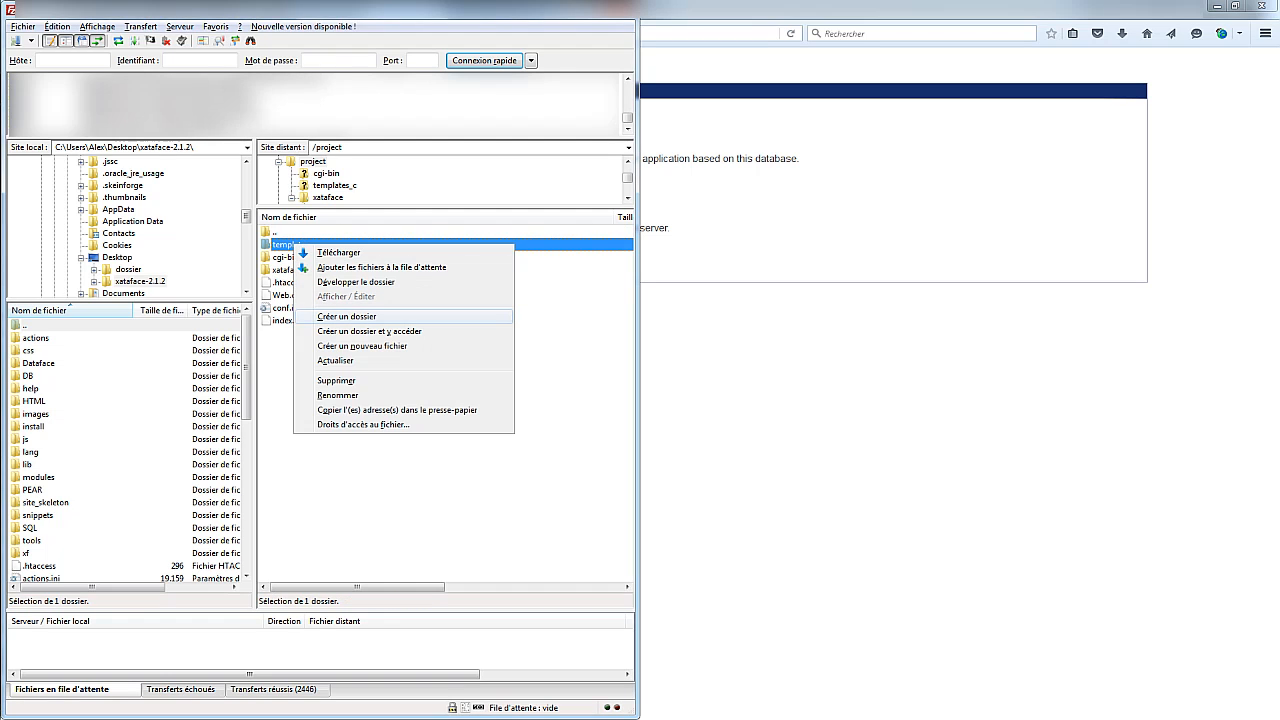
left_click(363, 424)
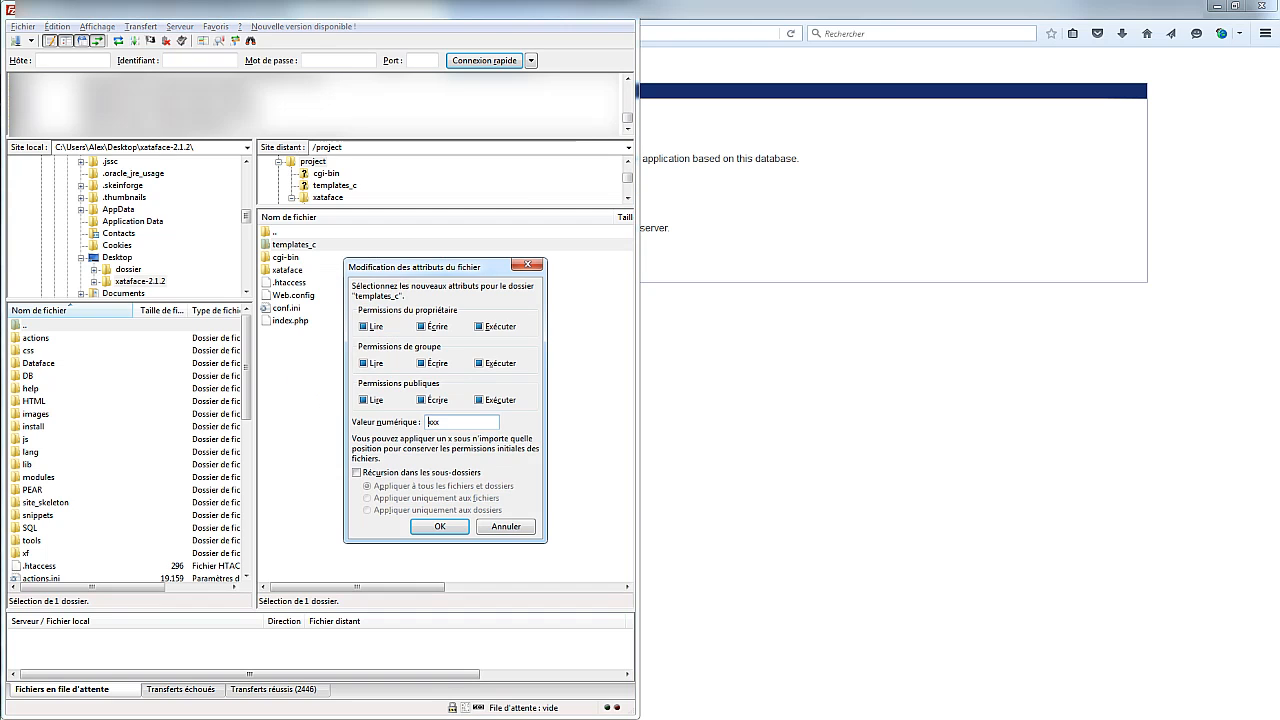
type("777")
key("Return")
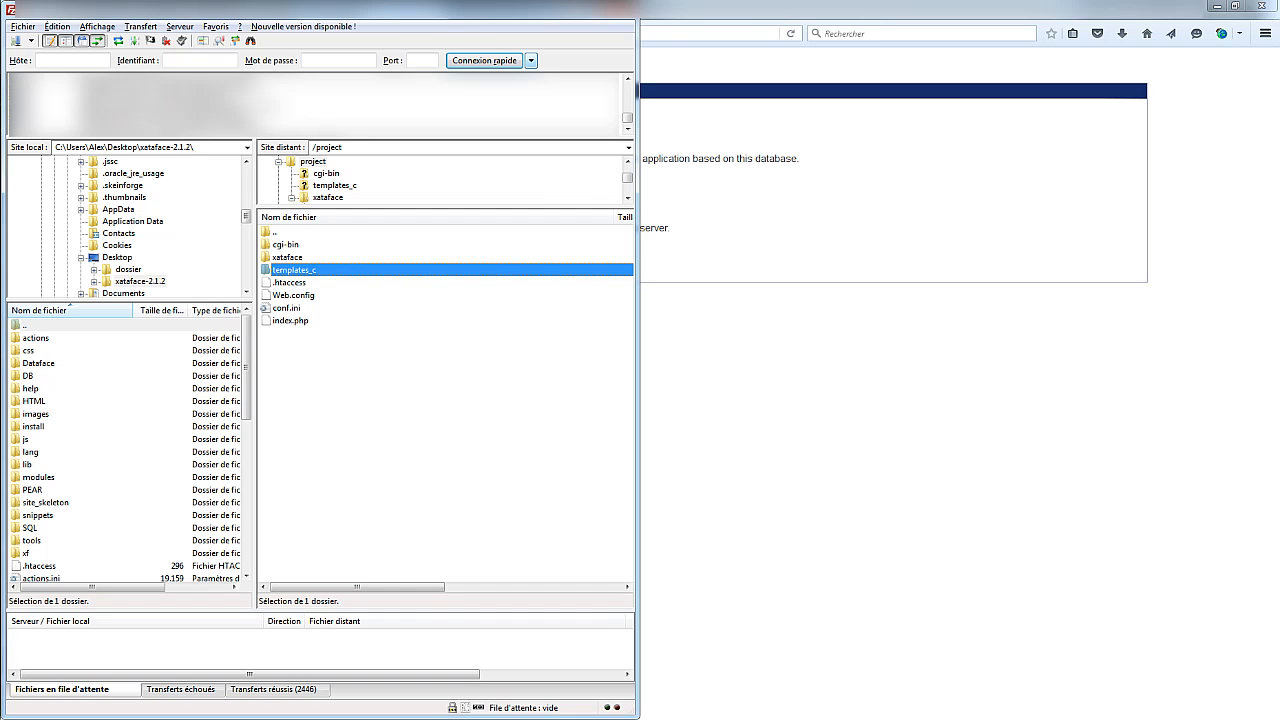
key("alt+Tab")
Reload project.elevagedesarplaninac.com in Firefox so the Xataface app opens on Emprunt
left_click(400, 34)
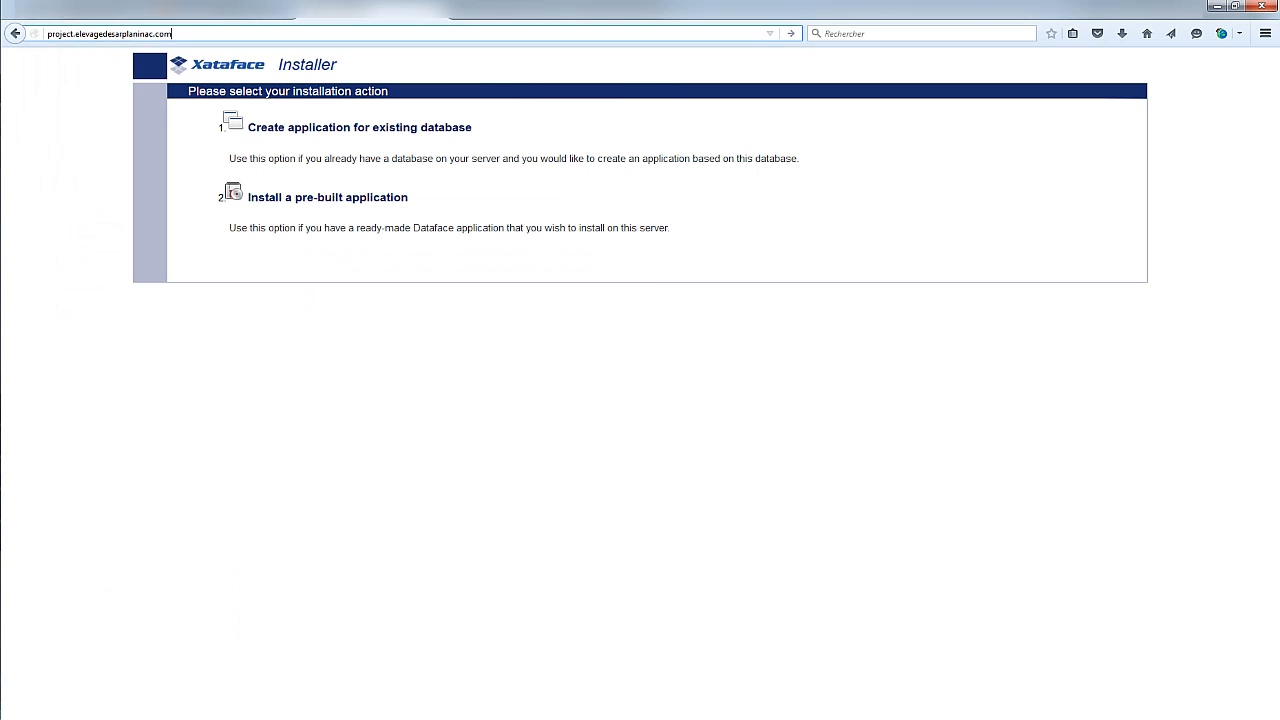
key("Return")
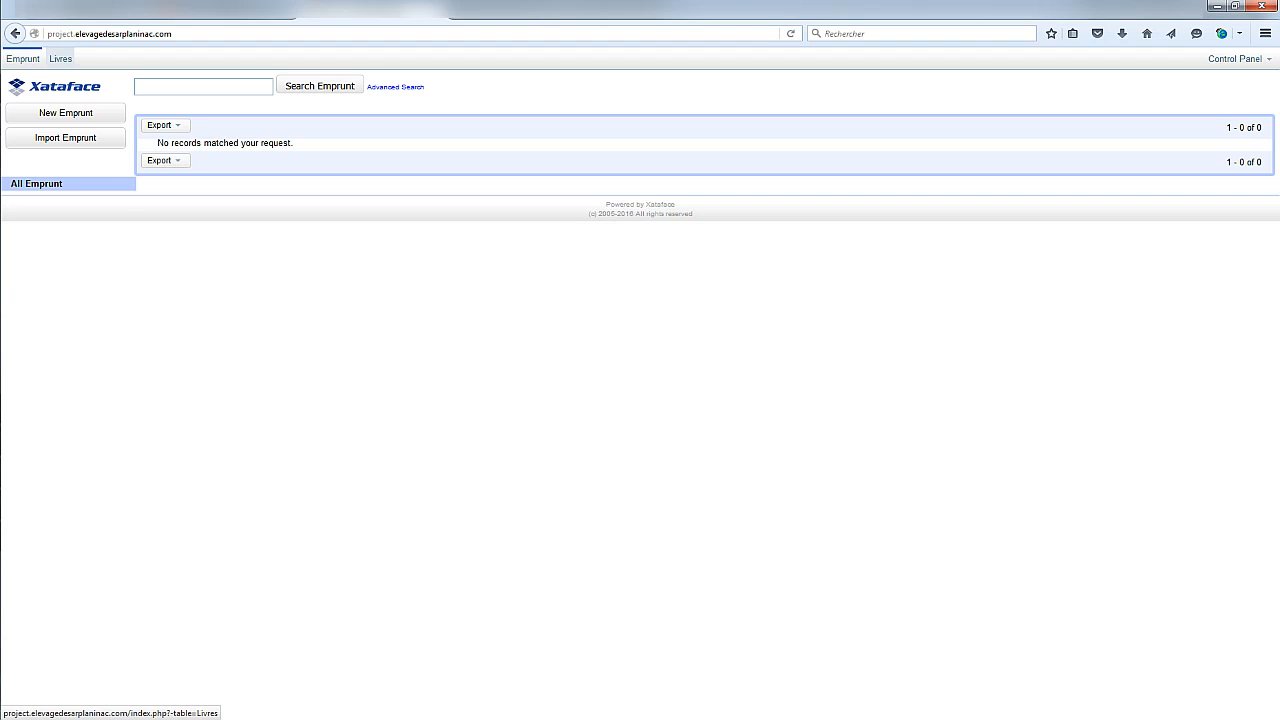
View the Emprunt table, then switch to the empty Livres table
left_click(22, 58)
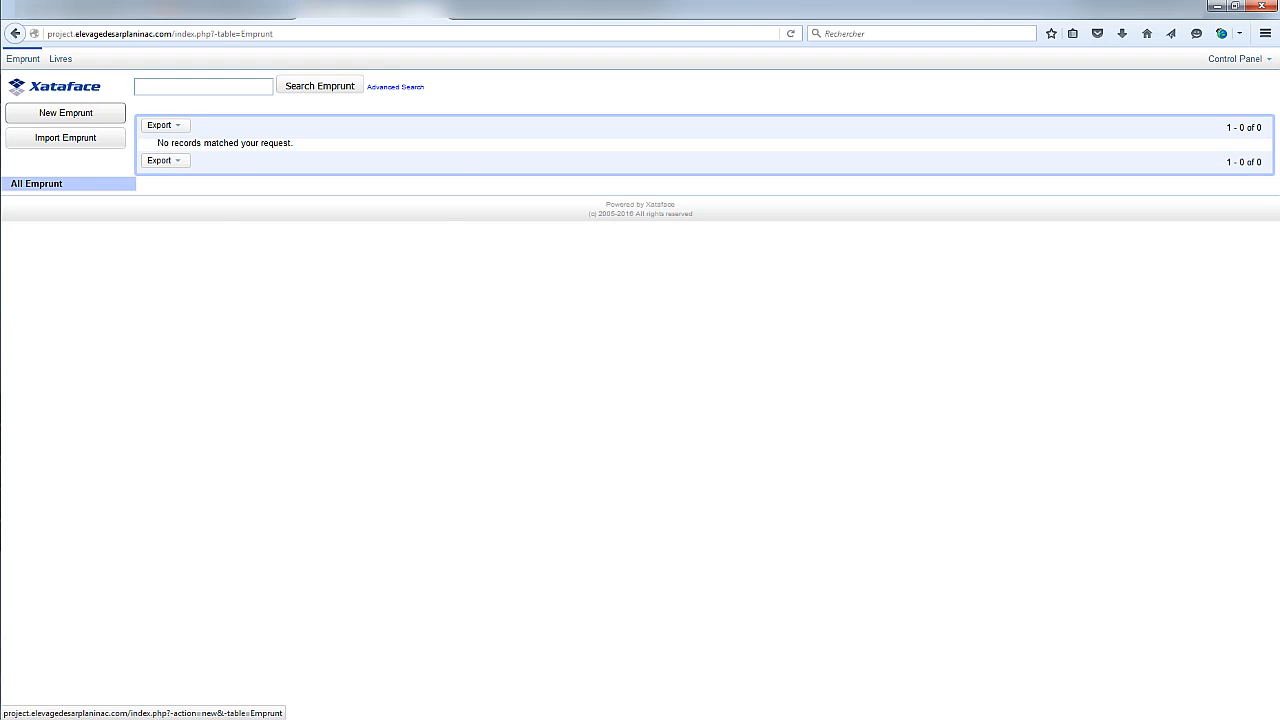
left_click(60, 58)
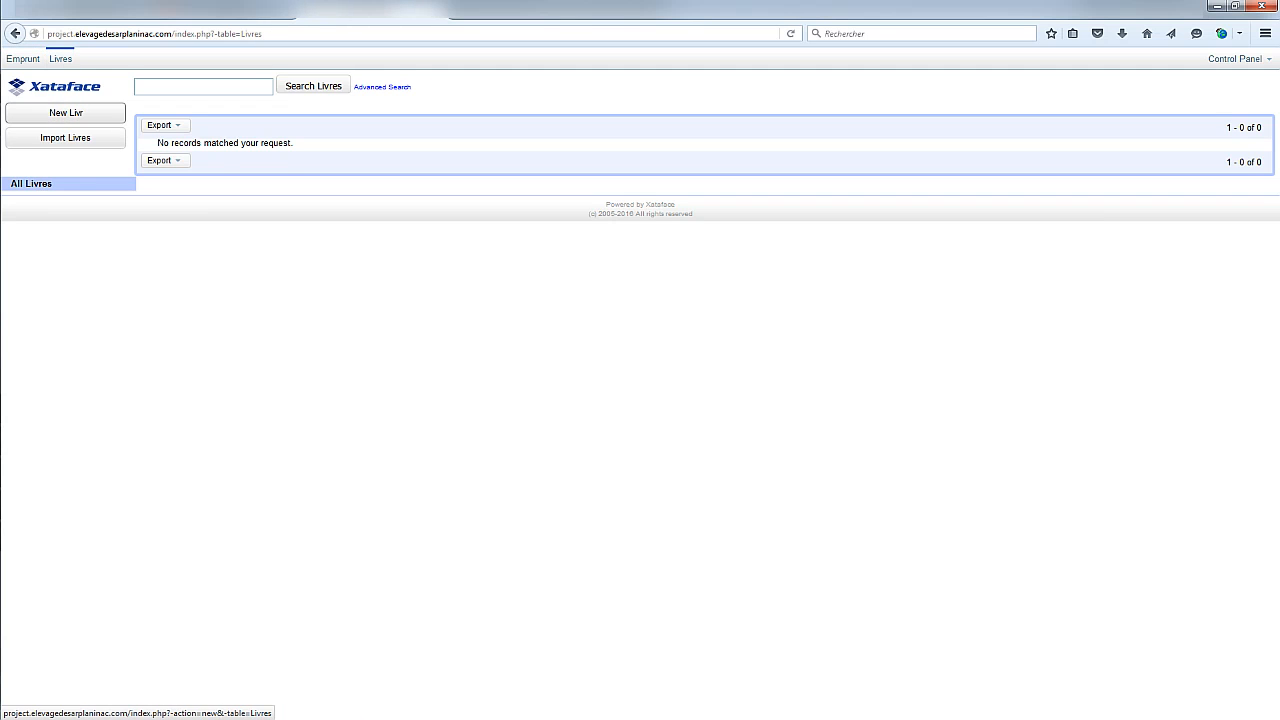
left_click(66, 112)
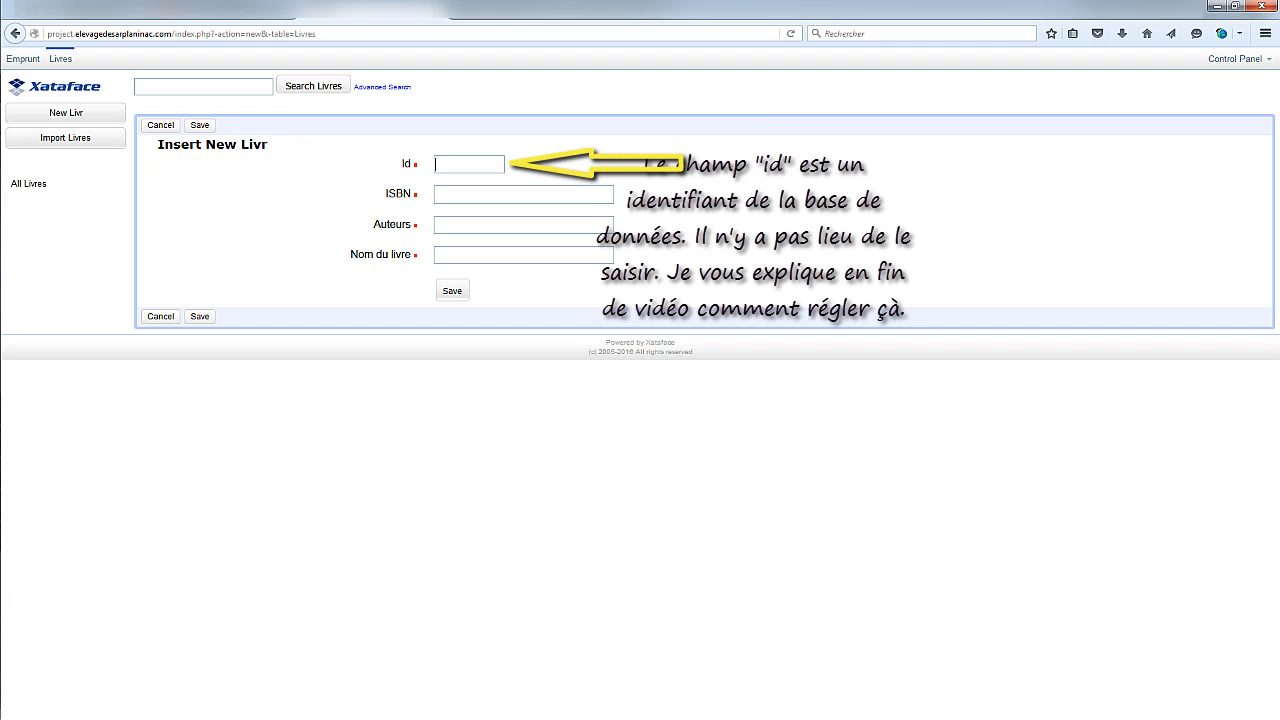
type("1")
key("Tab")
type("978")
type("-2-212-1")
type("2897-0")
type("Saraja ")
type("&")
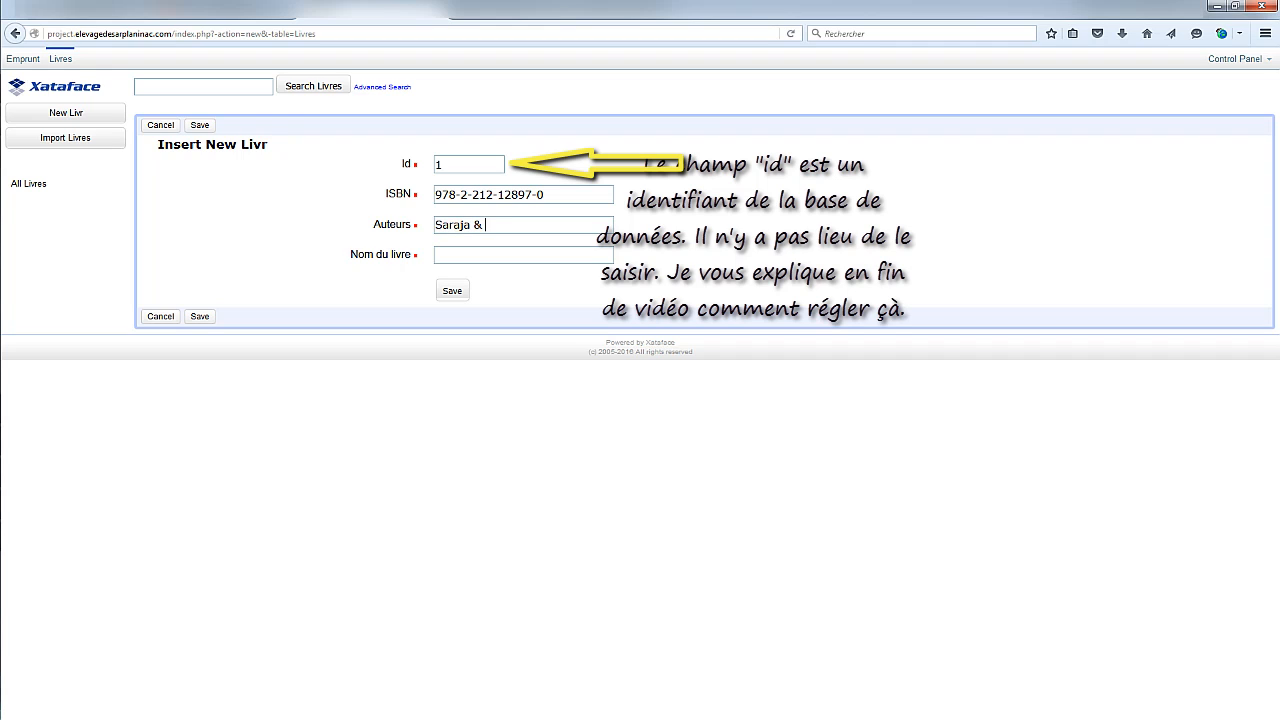
type(" Hebeis")
type("en")
type(" &")
type(" Fauret")
type("La 3")
type("D")
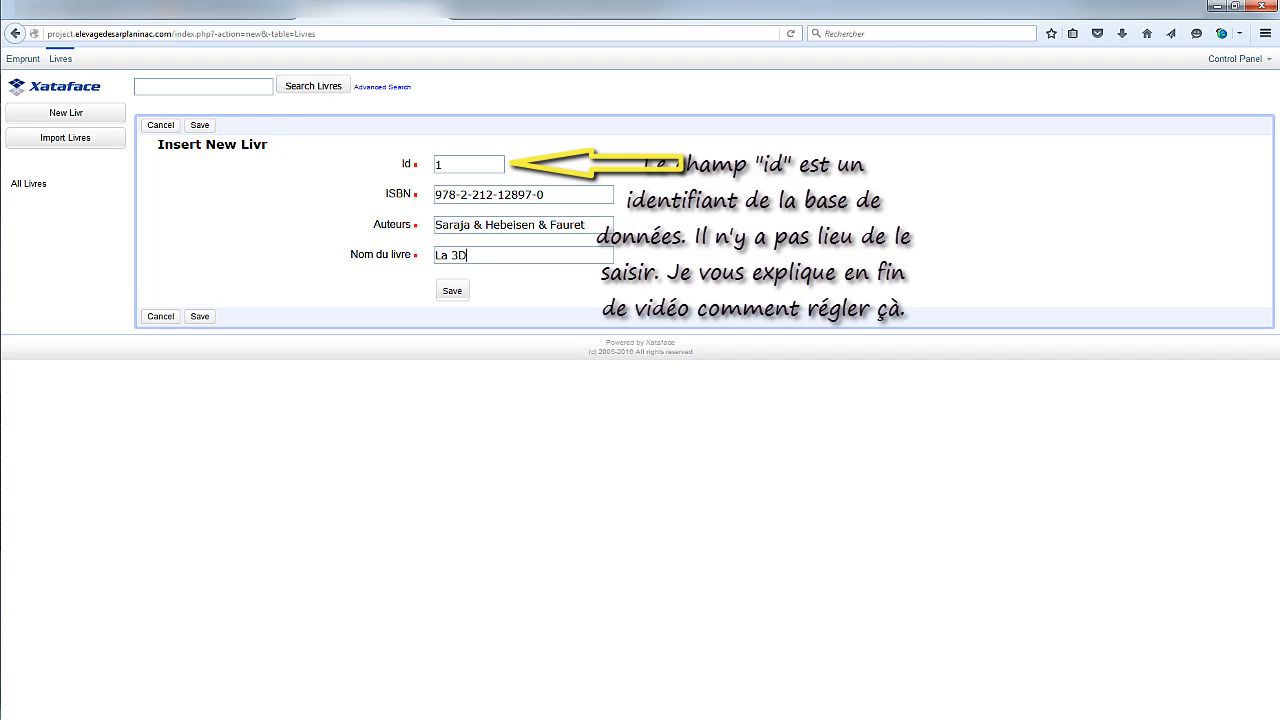
type(" libre avec Blender")
key("Return")
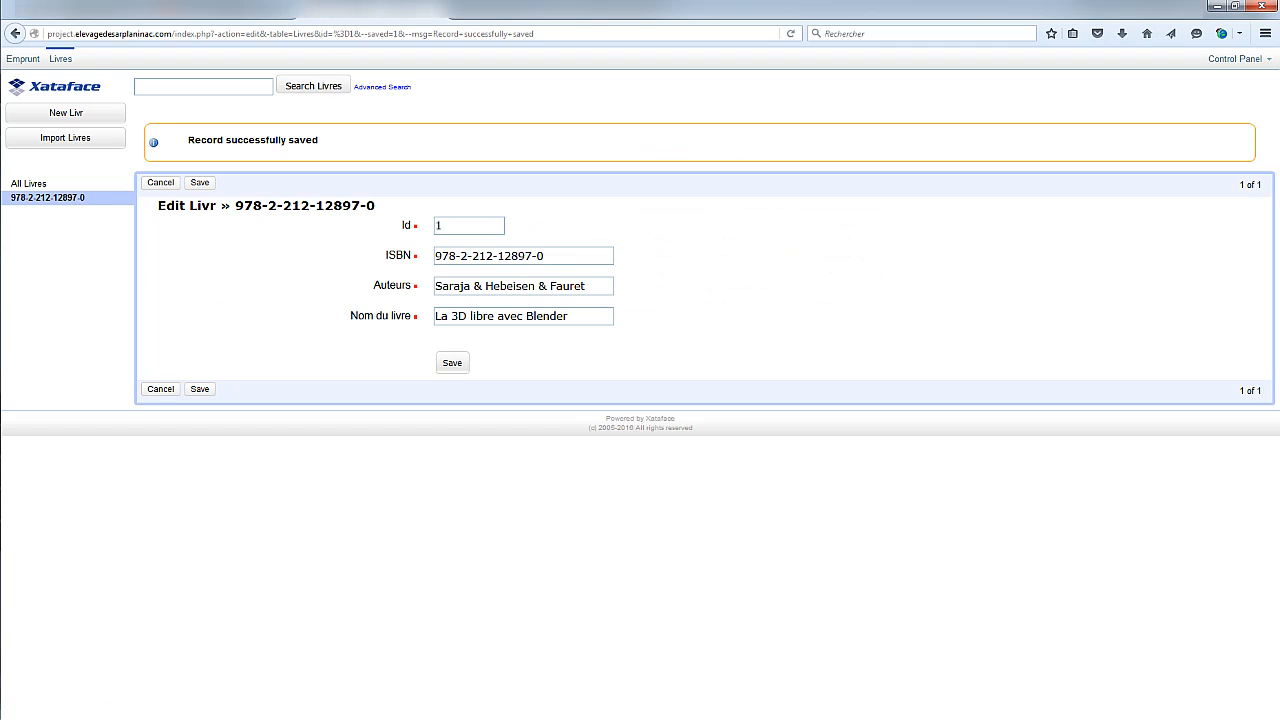
Check the saved book in the All Livres list and its detail view, then return to FileZilla
left_click_drag(188, 140, 318, 140)
left_click(322, 142)
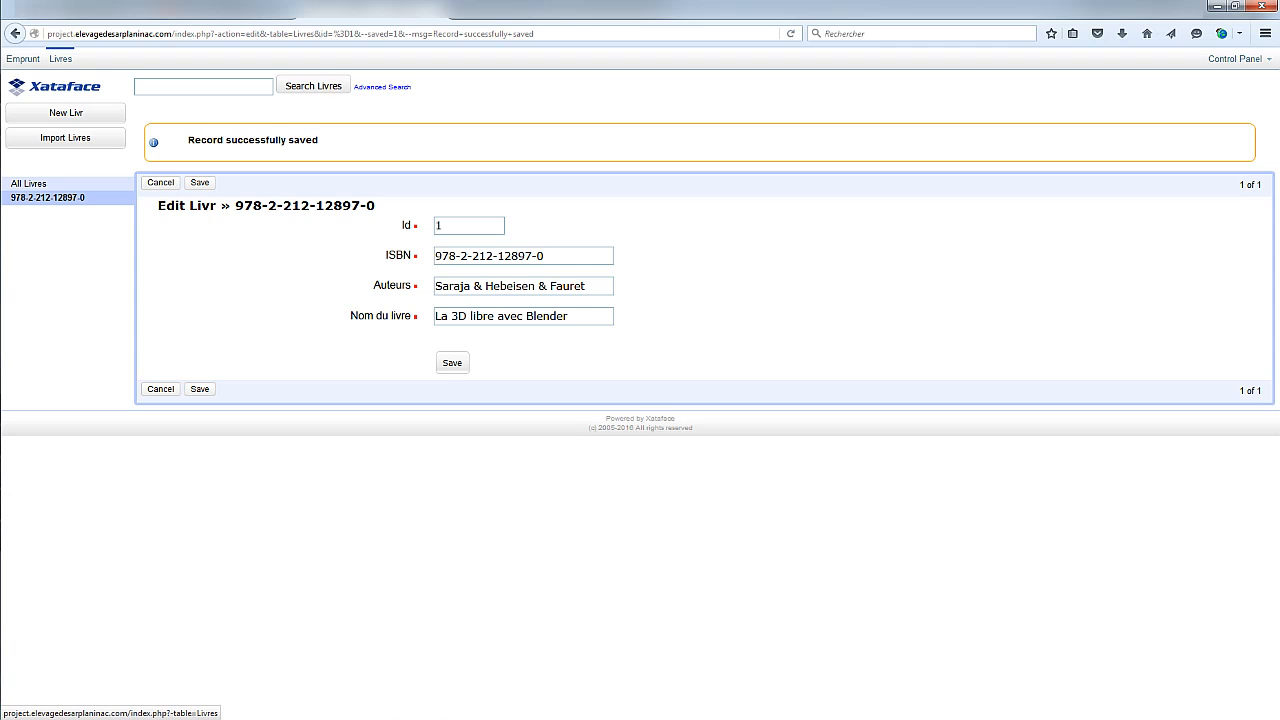
left_click(29, 183)
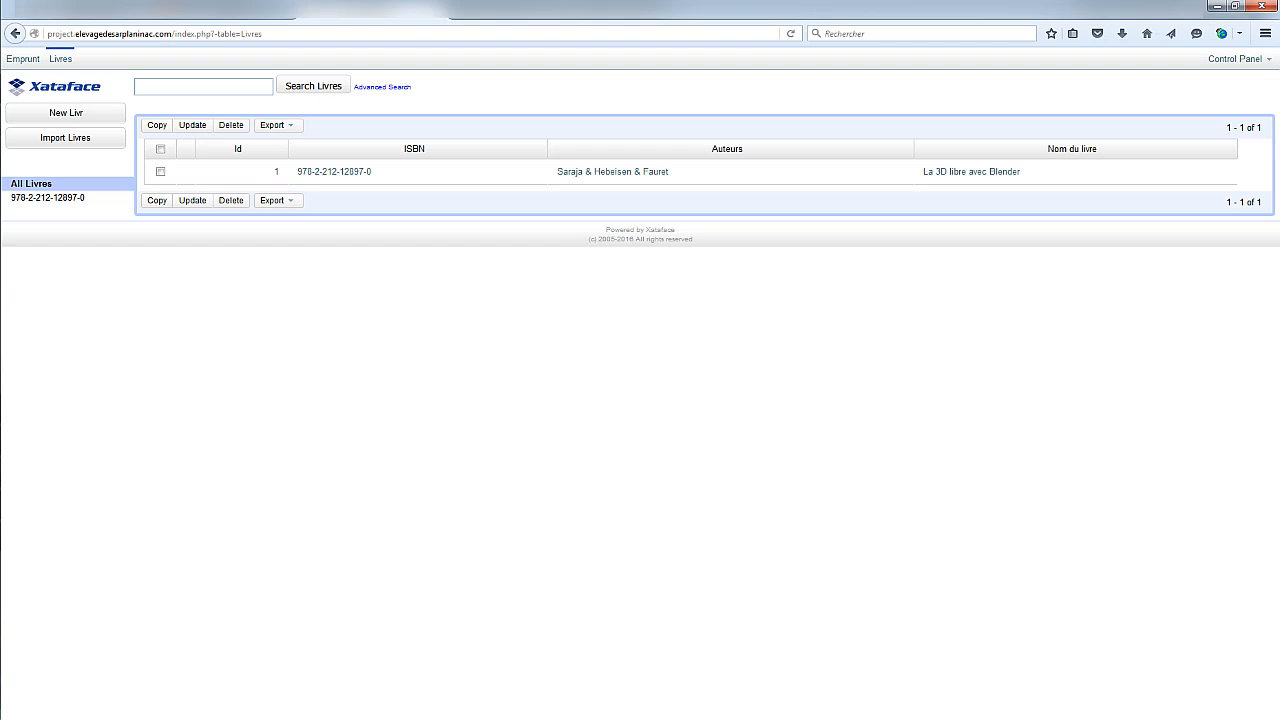
left_click(612, 171)
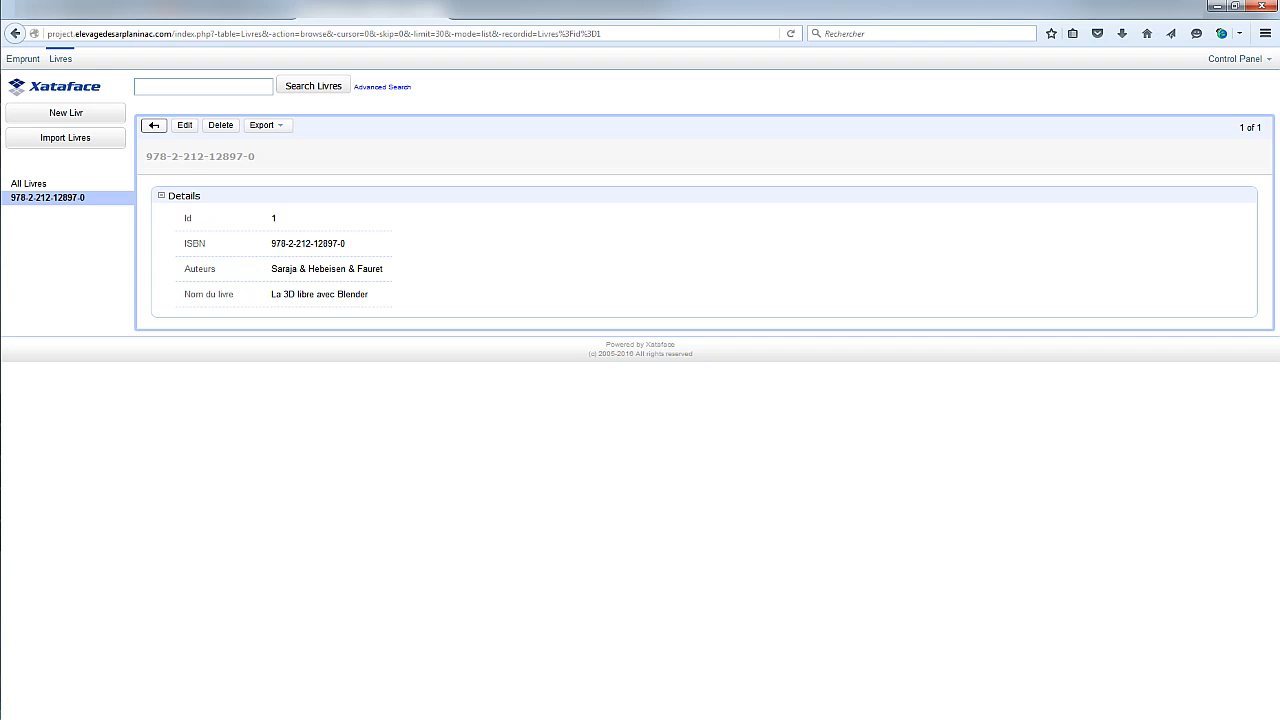
left_click(29, 183)
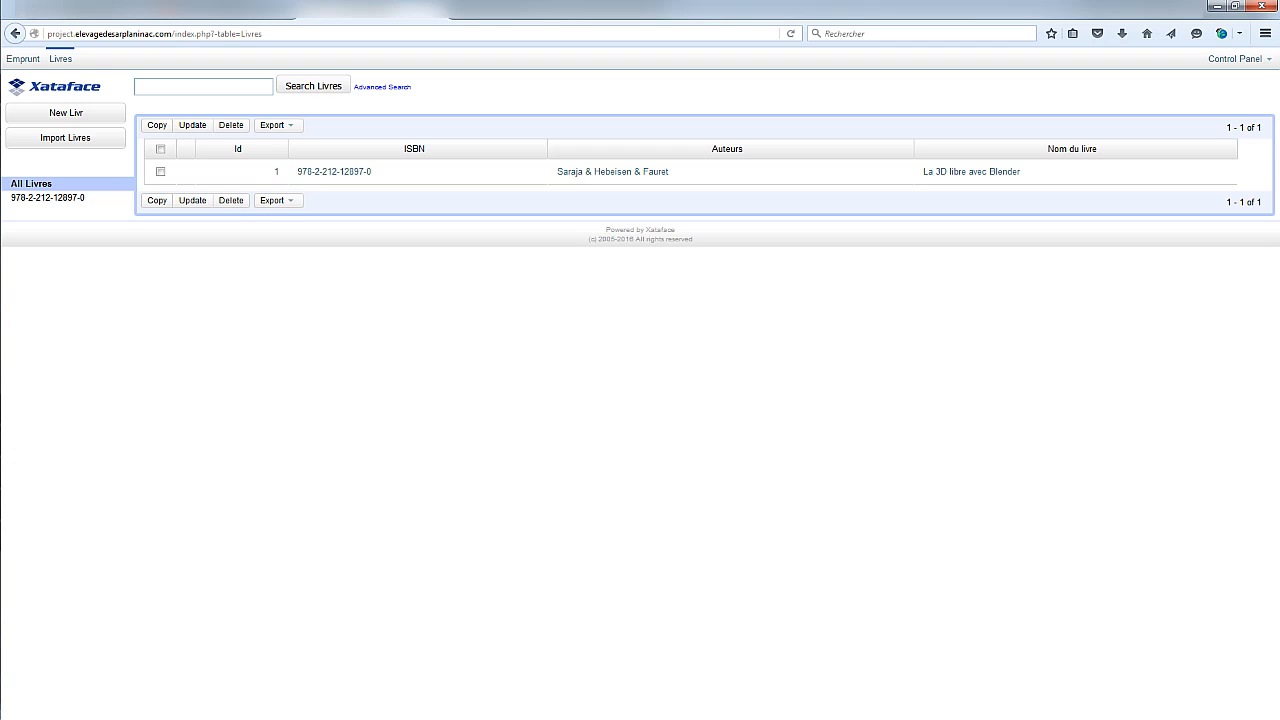
key("alt+Tab")
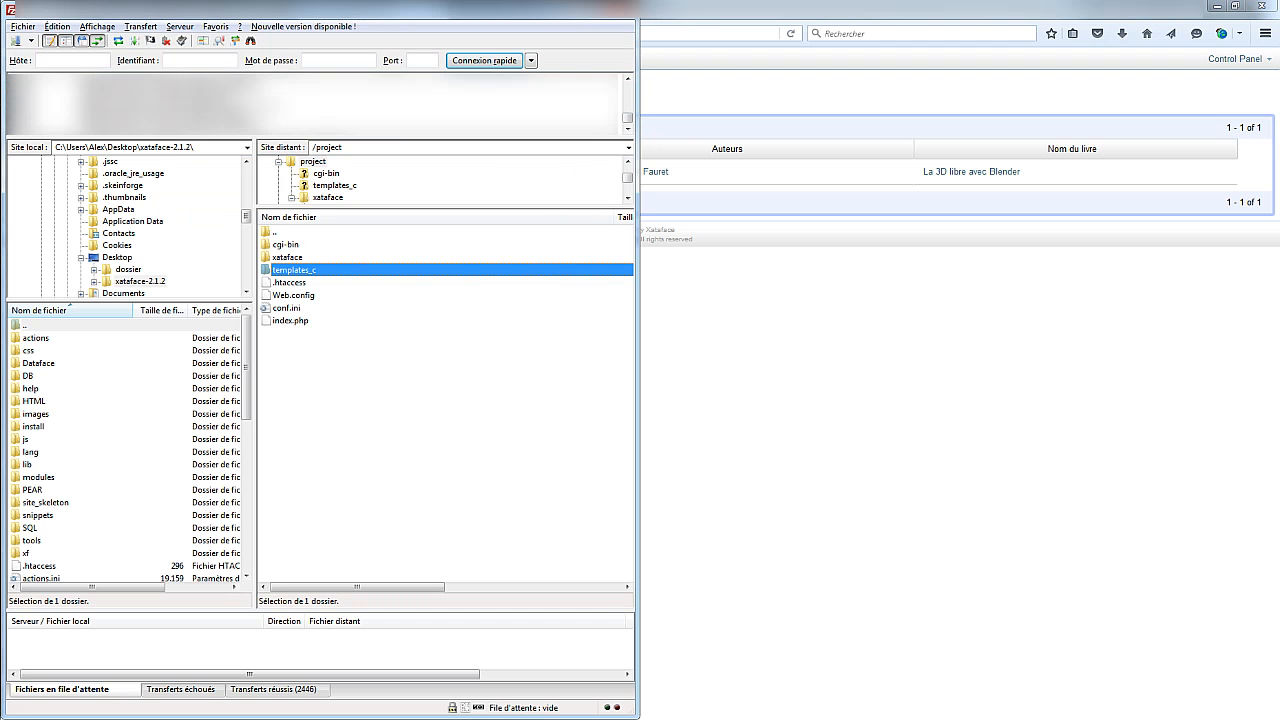
Create a tables folder in the remote /project directory and open it
left_click(430, 425)
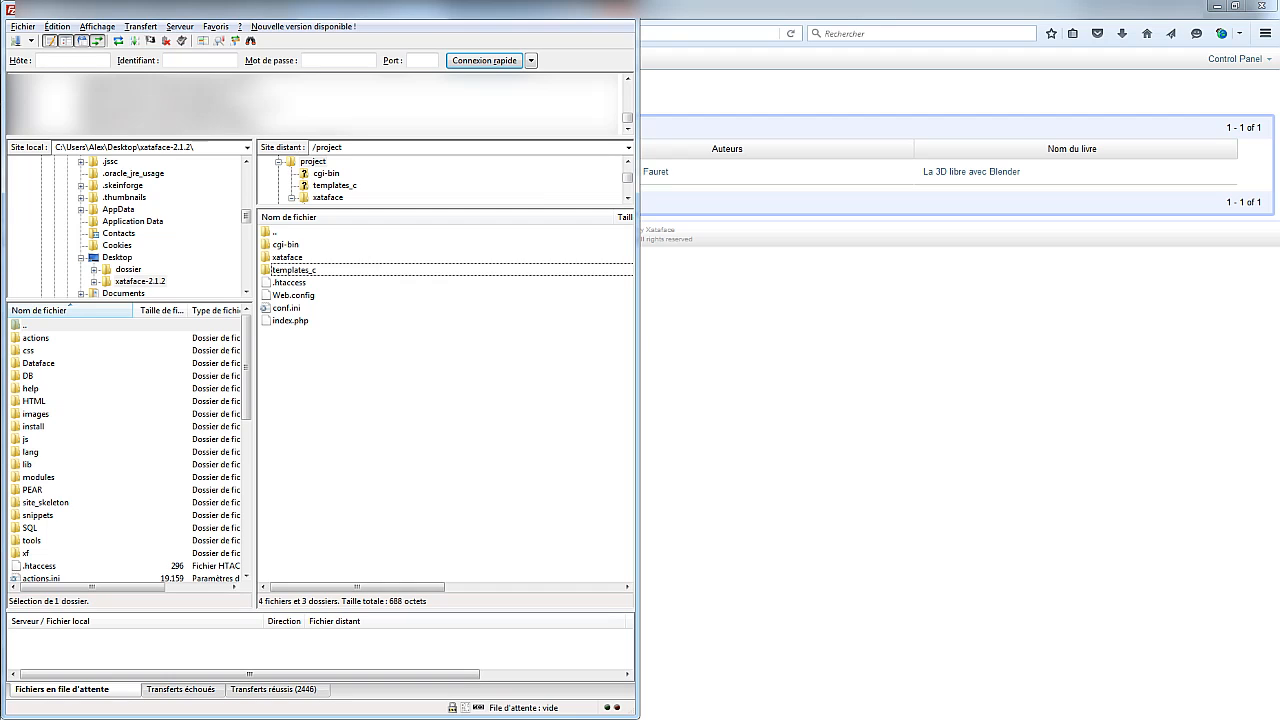
right_click(306, 362)
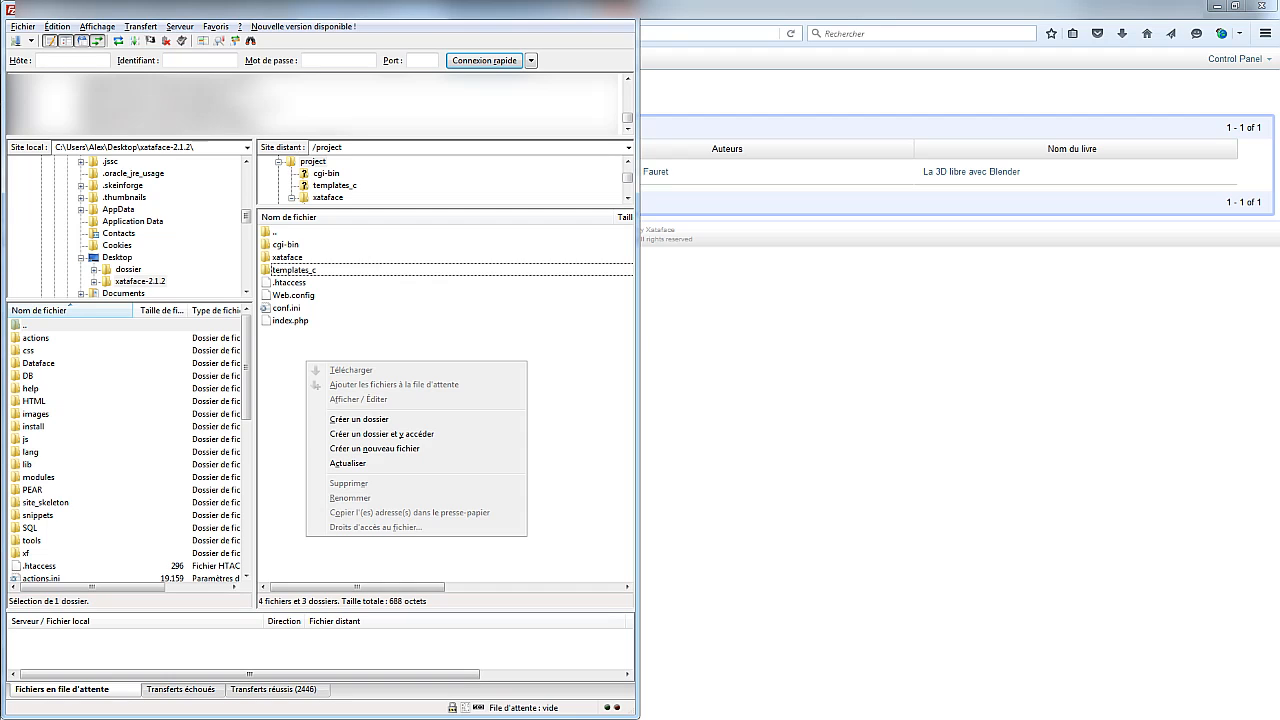
left_click(359, 419)
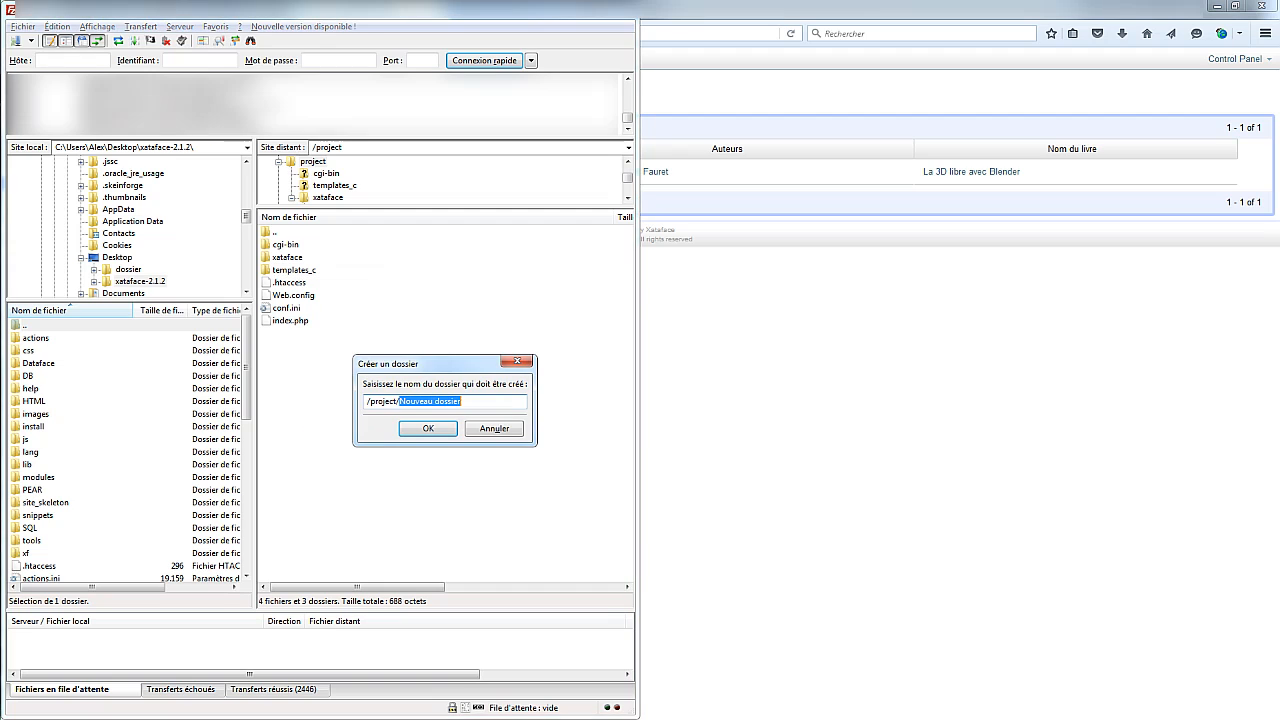
type("tables")
key("Return")
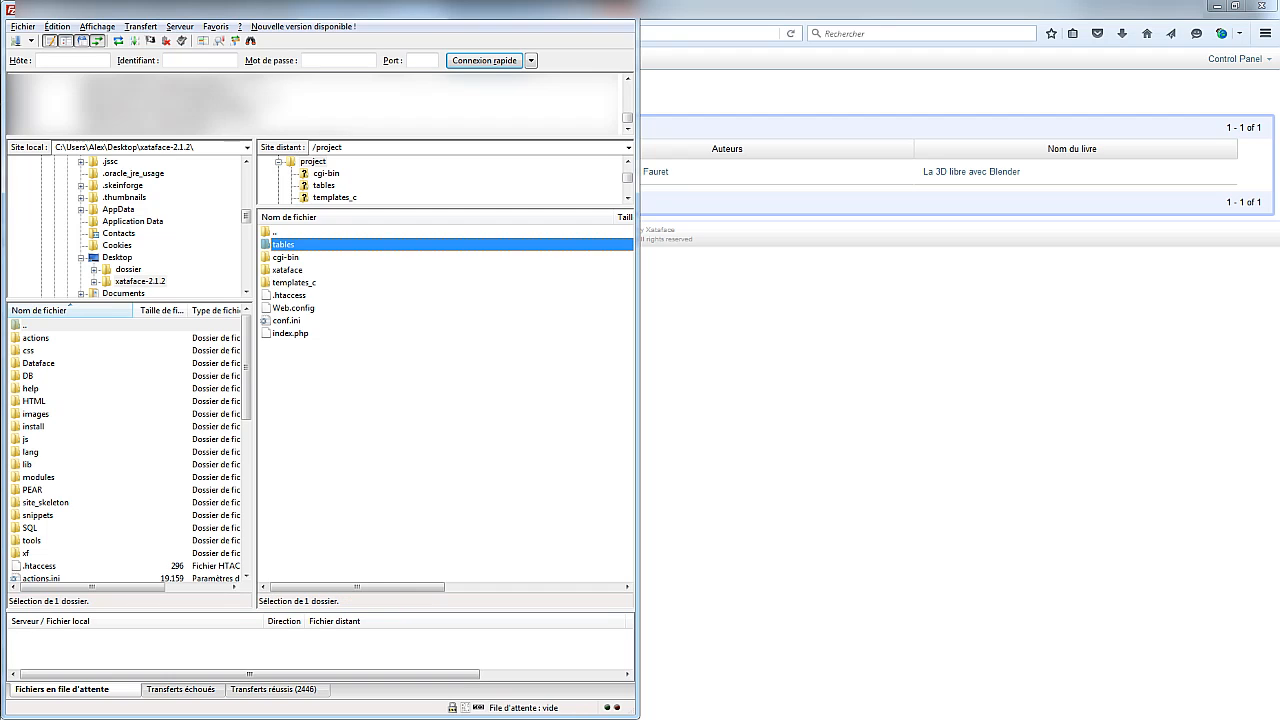
double_click(283, 244)
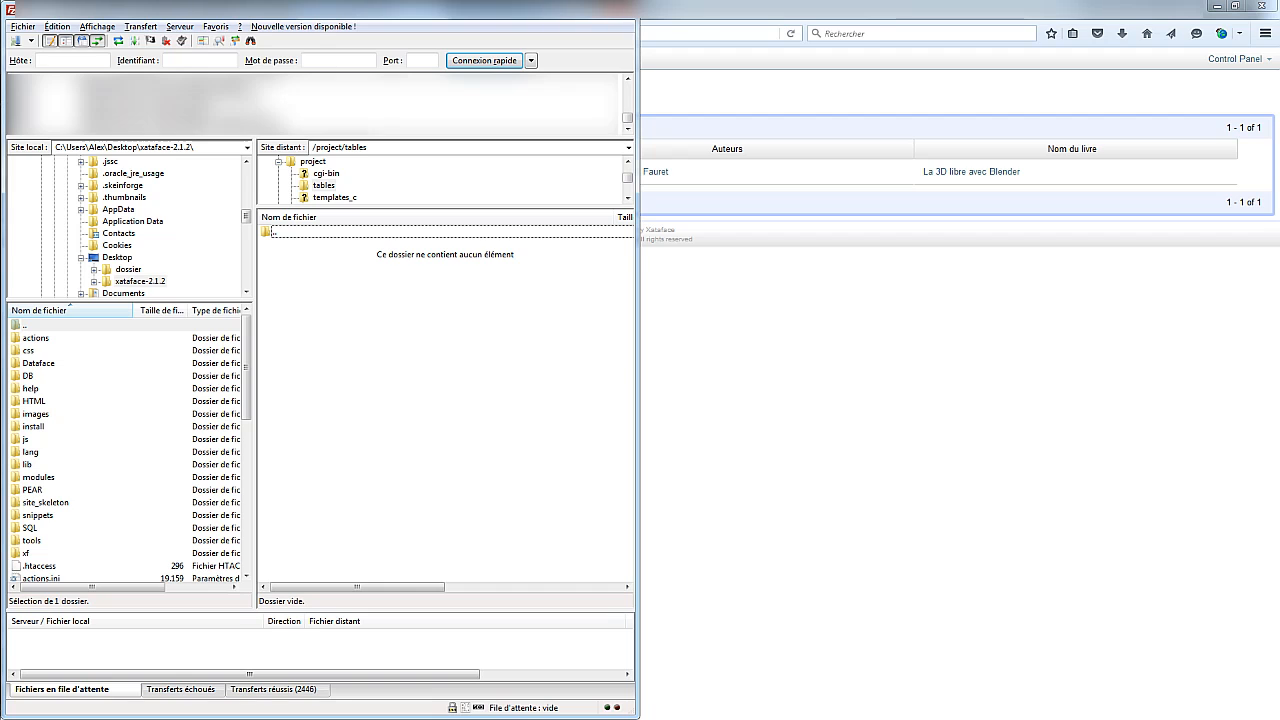
Create the livres and emprunt folders inside /project/tables
right_click(333, 271)
left_click(385, 329)
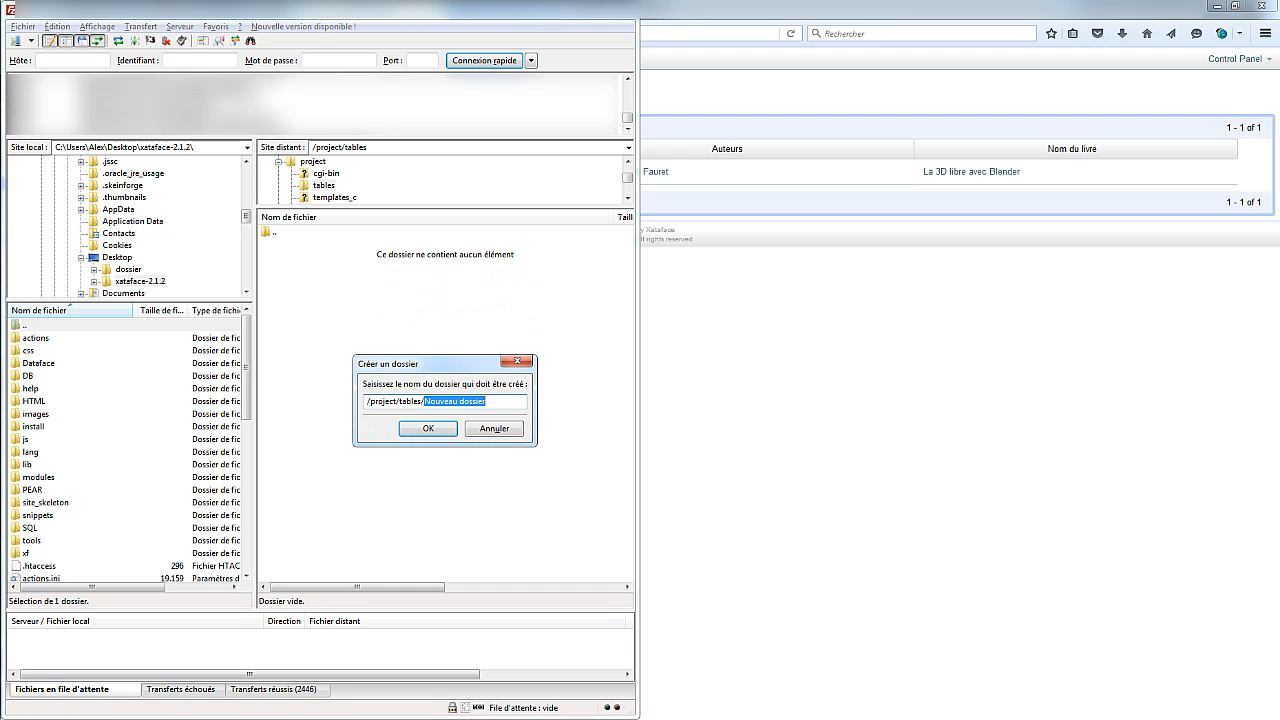
type("livr")
key("Return")
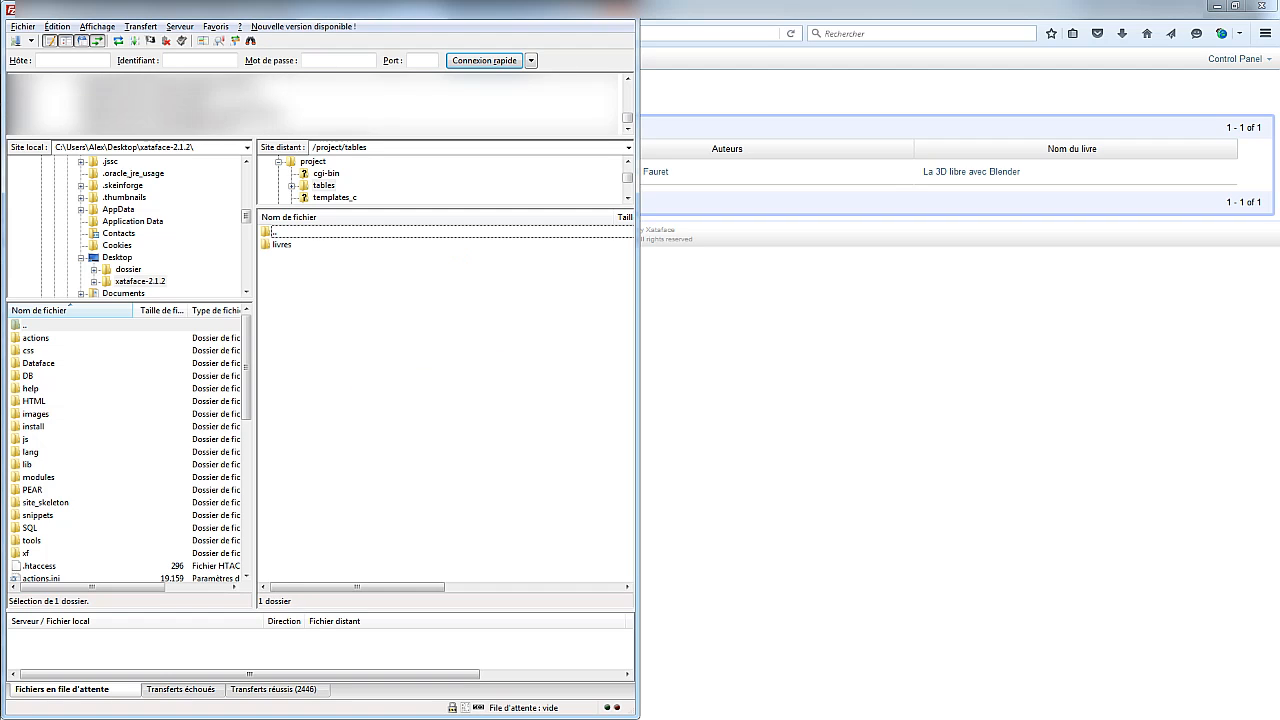
right_click(376, 330)
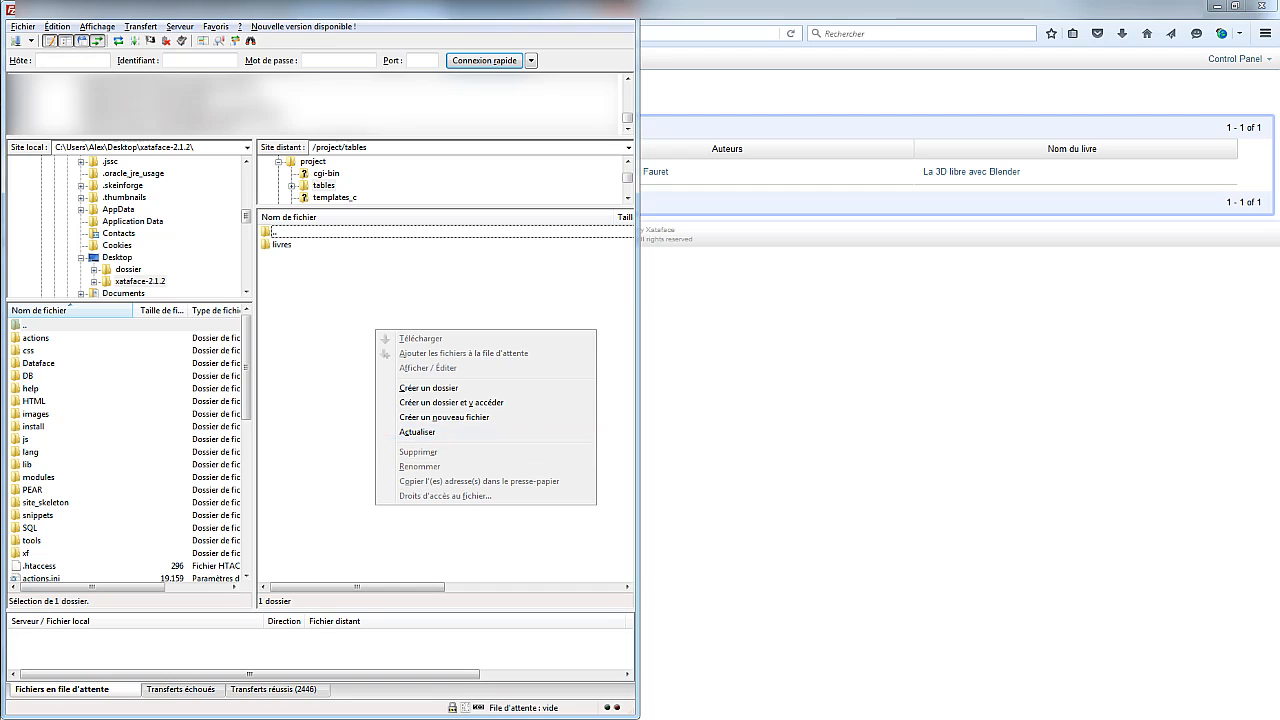
left_click(428, 388)
type("e")
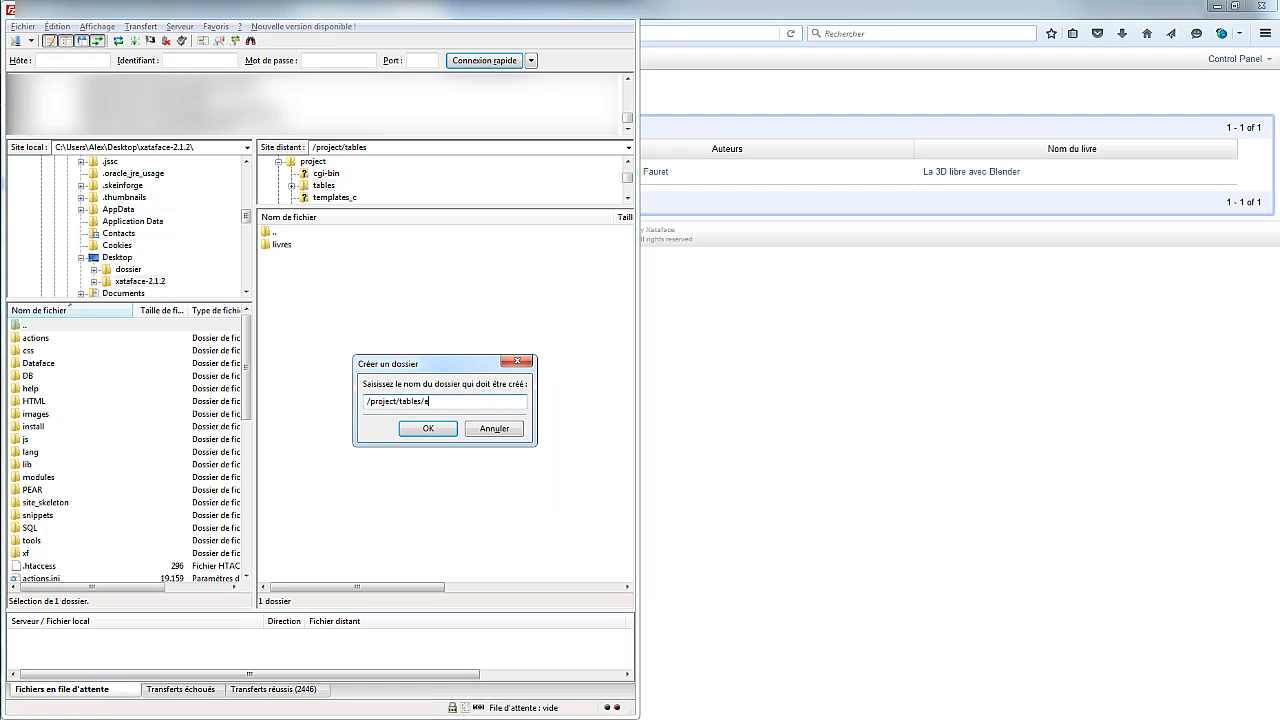
type("mprunt")
key("Return")
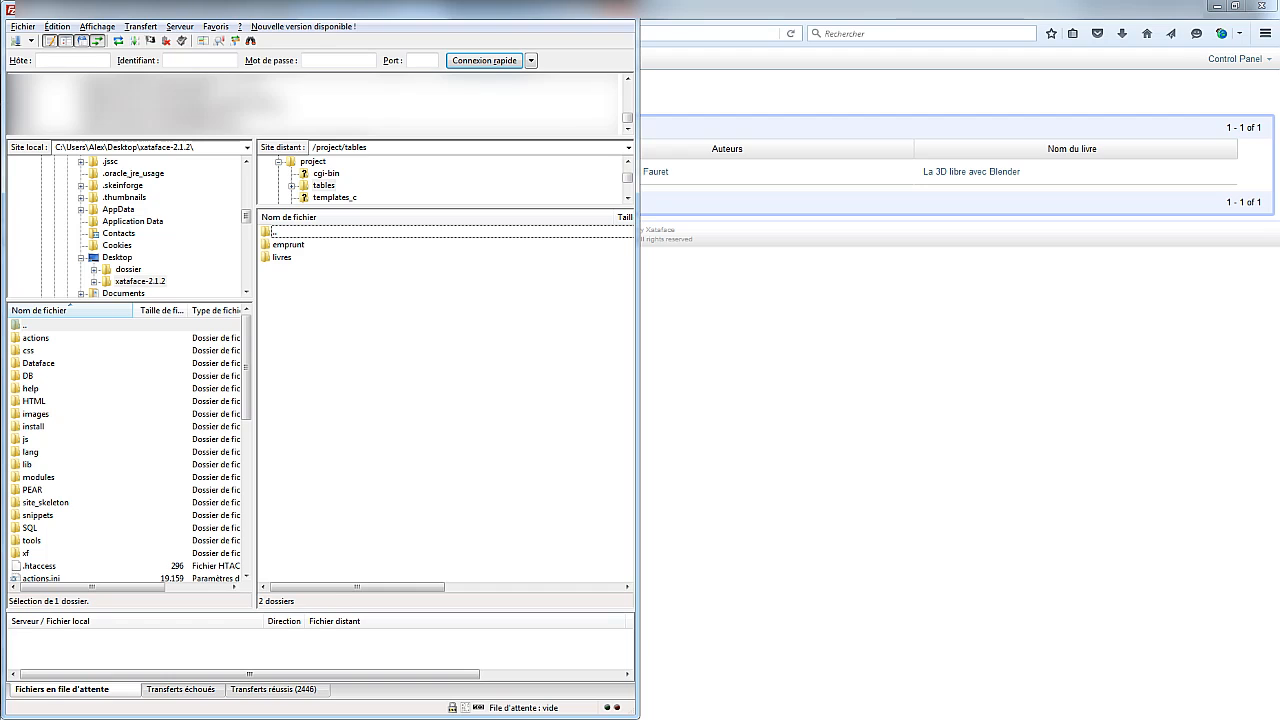
Resize FileZilla, open the empty livres folder, then hide FileZilla and bring up PSPad
left_click(289, 245)
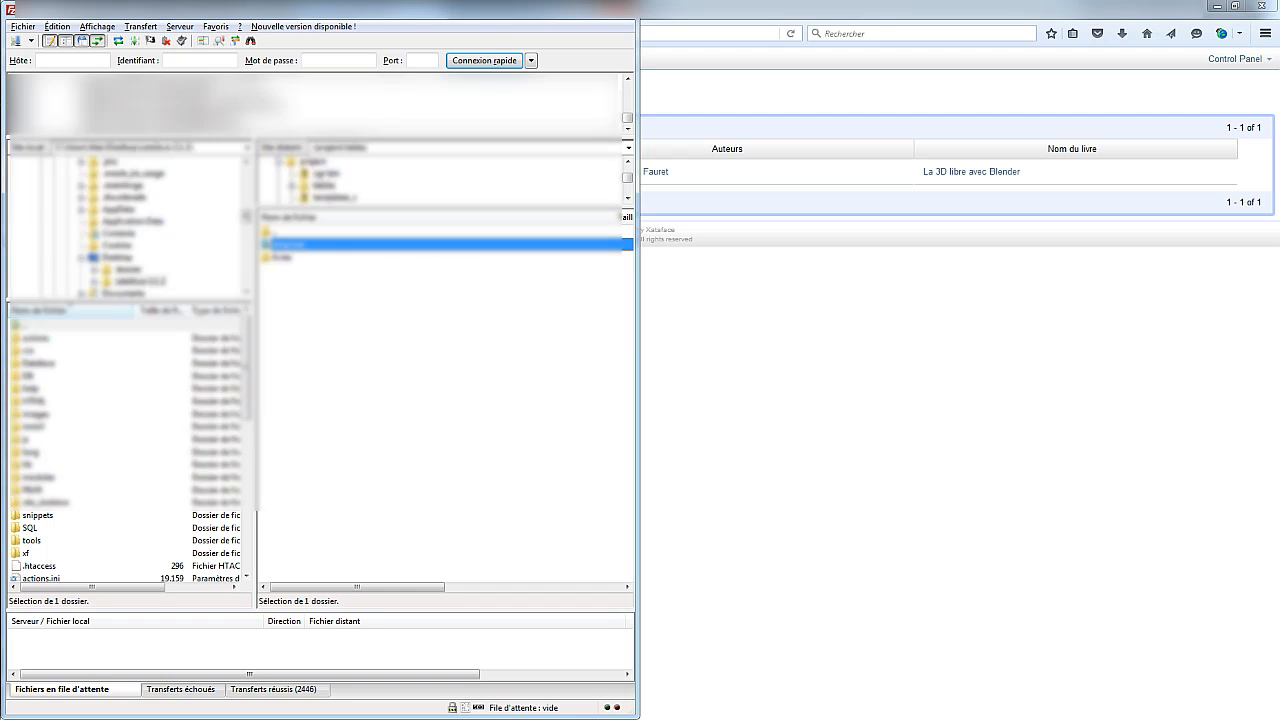
left_click_drag(290, 1, 351, 238)
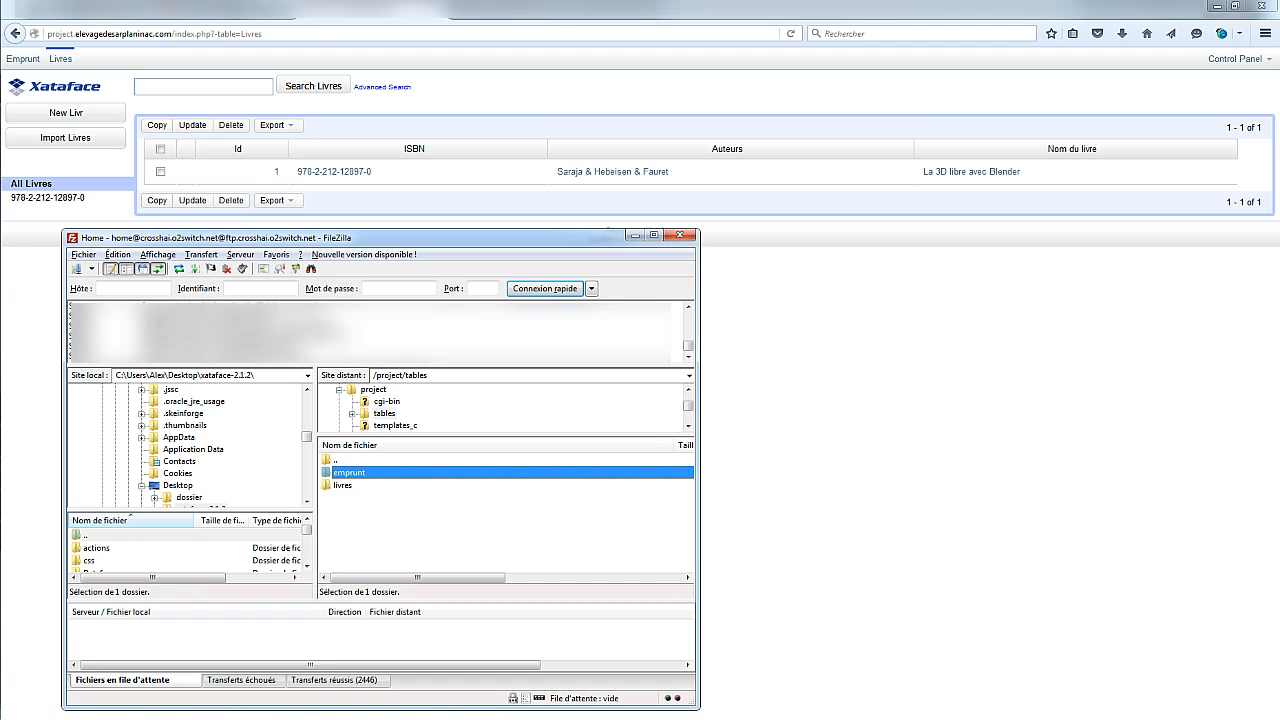
double_click(343, 485)
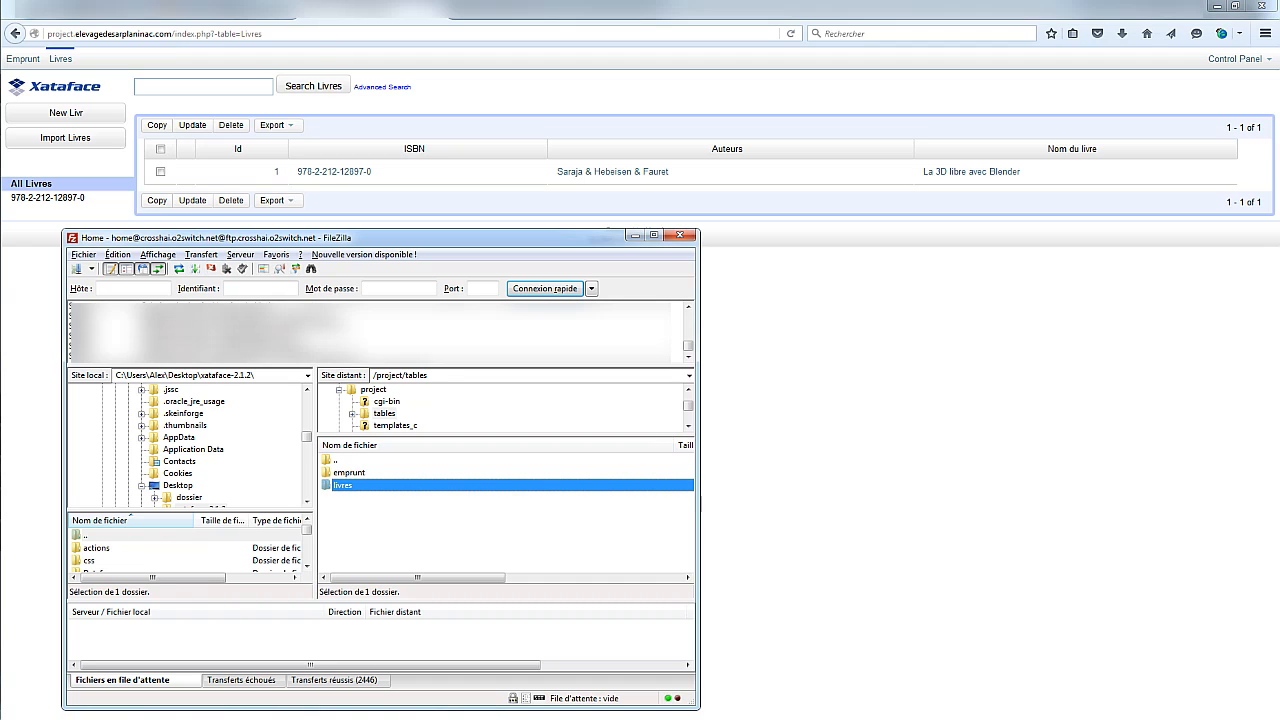
right_click(345, 488)
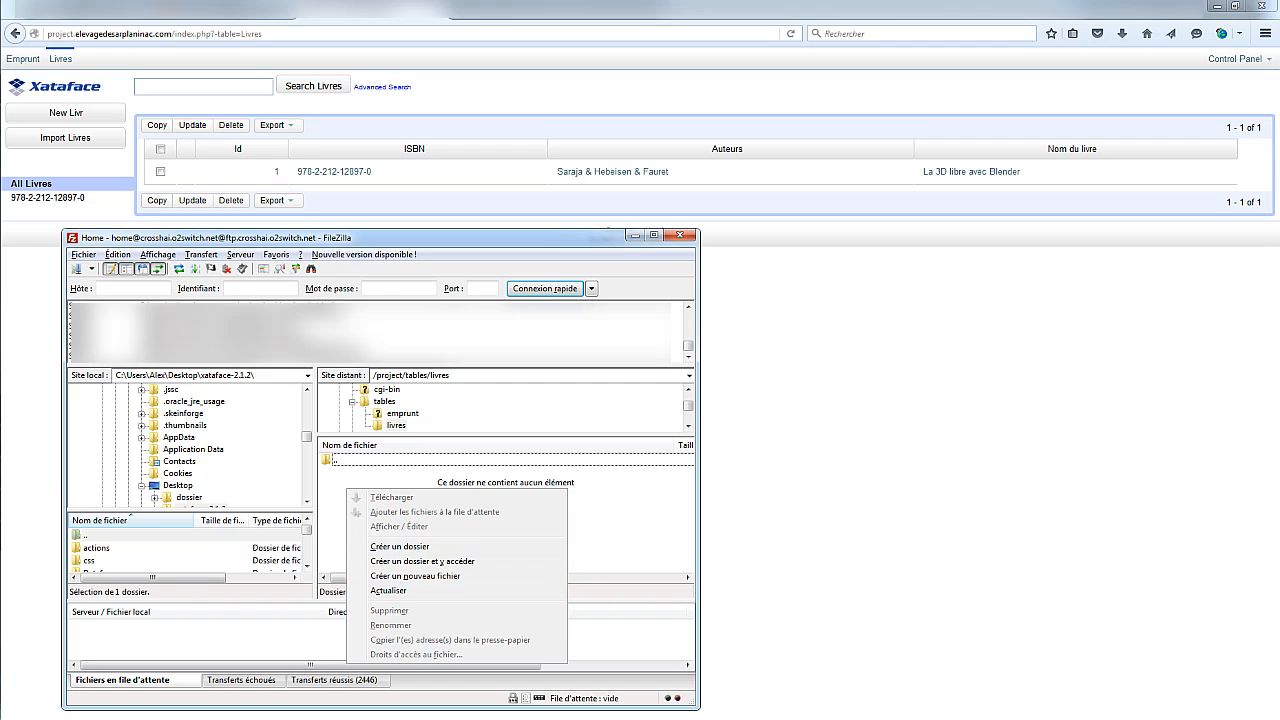
left_click(430, 460)
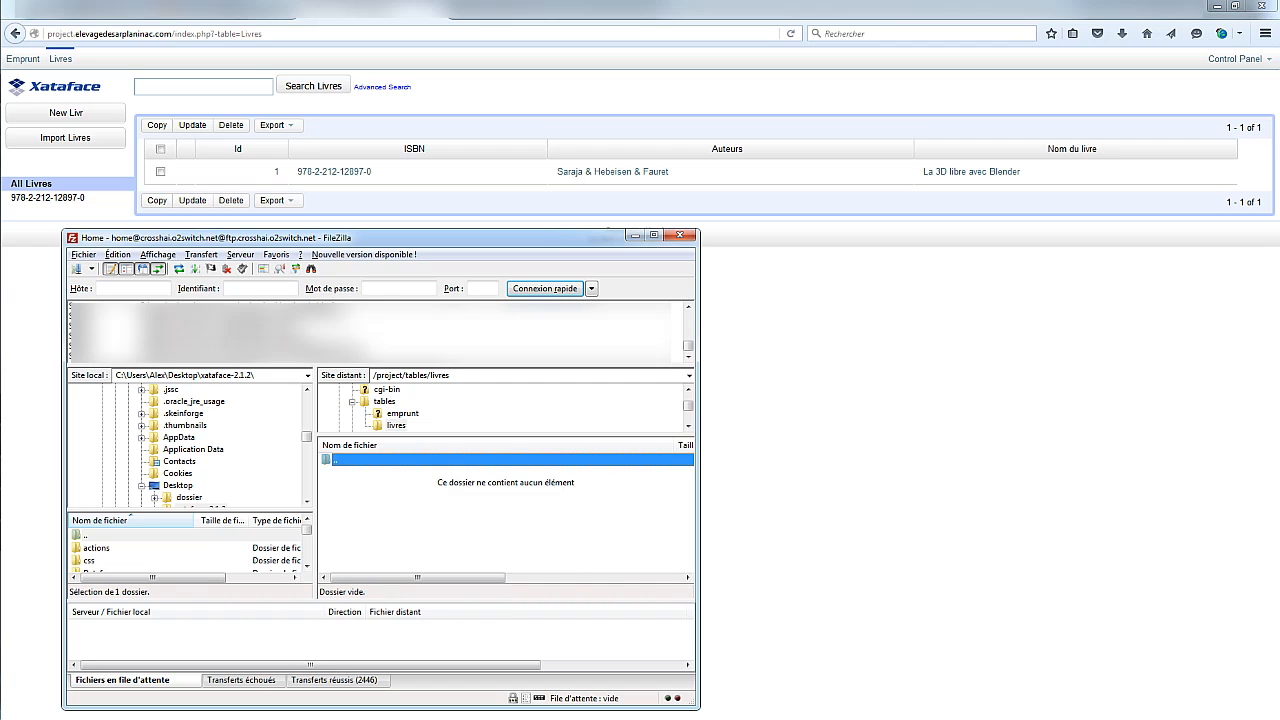
left_click(634, 235)
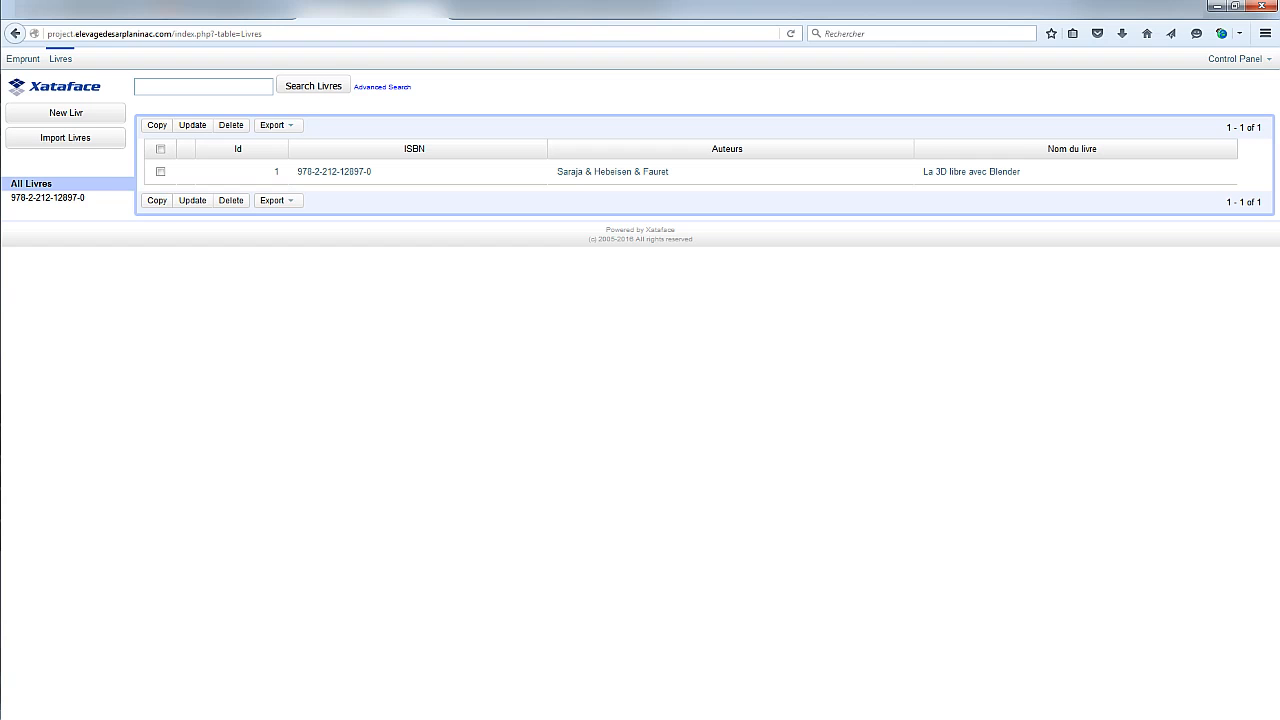
key("alt+Tab")
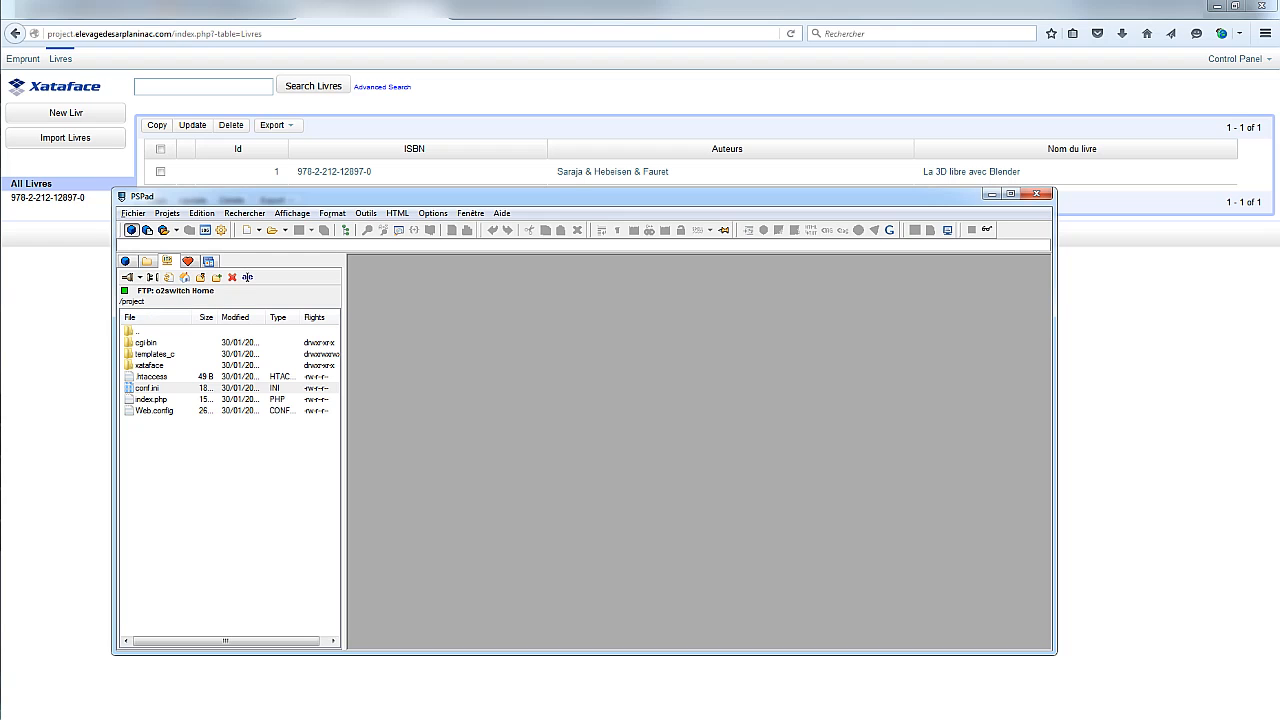
Connect PSPad's FTP panel to the o2switch Home server, entering the account password
left_click(169, 277)
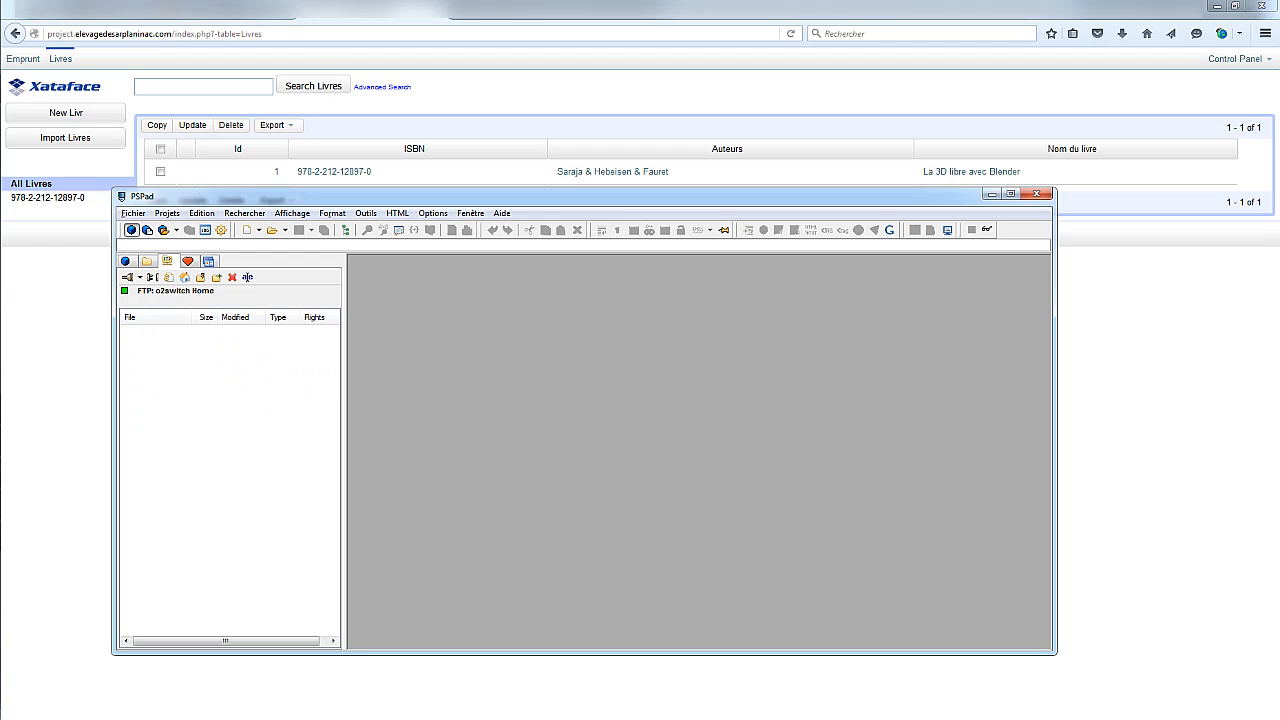
left_click(140, 277)
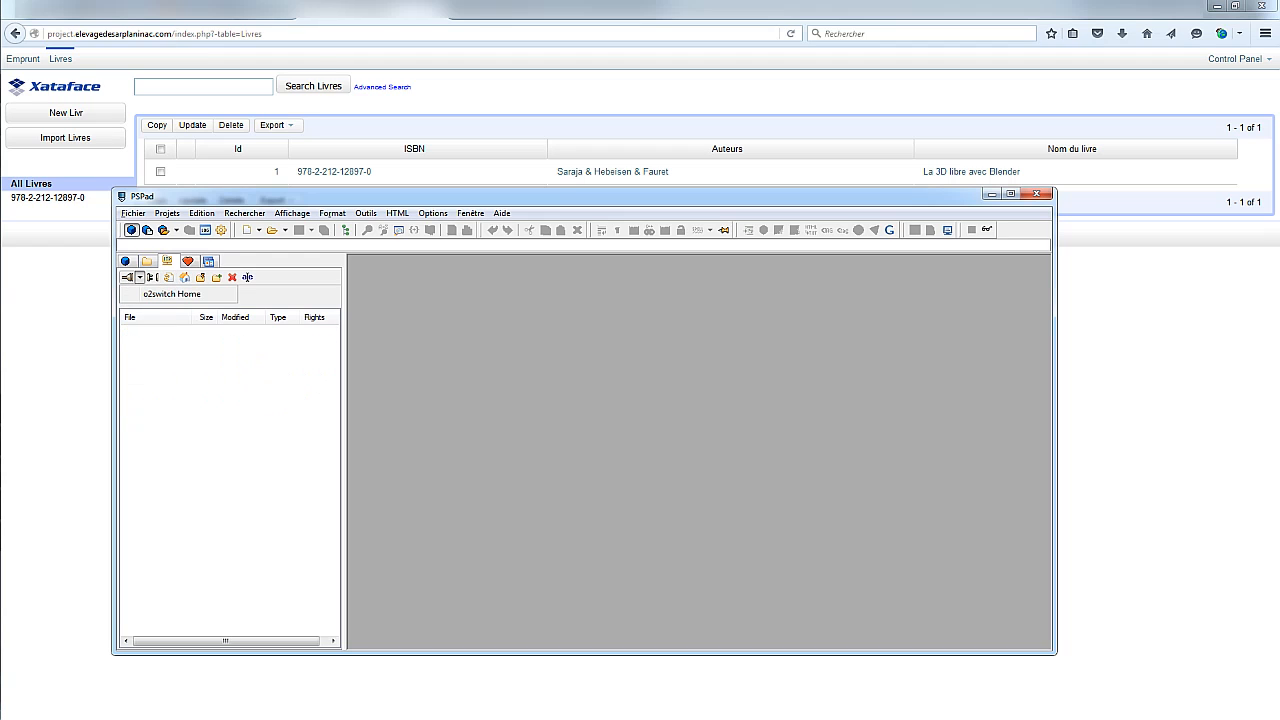
left_click(172, 294)
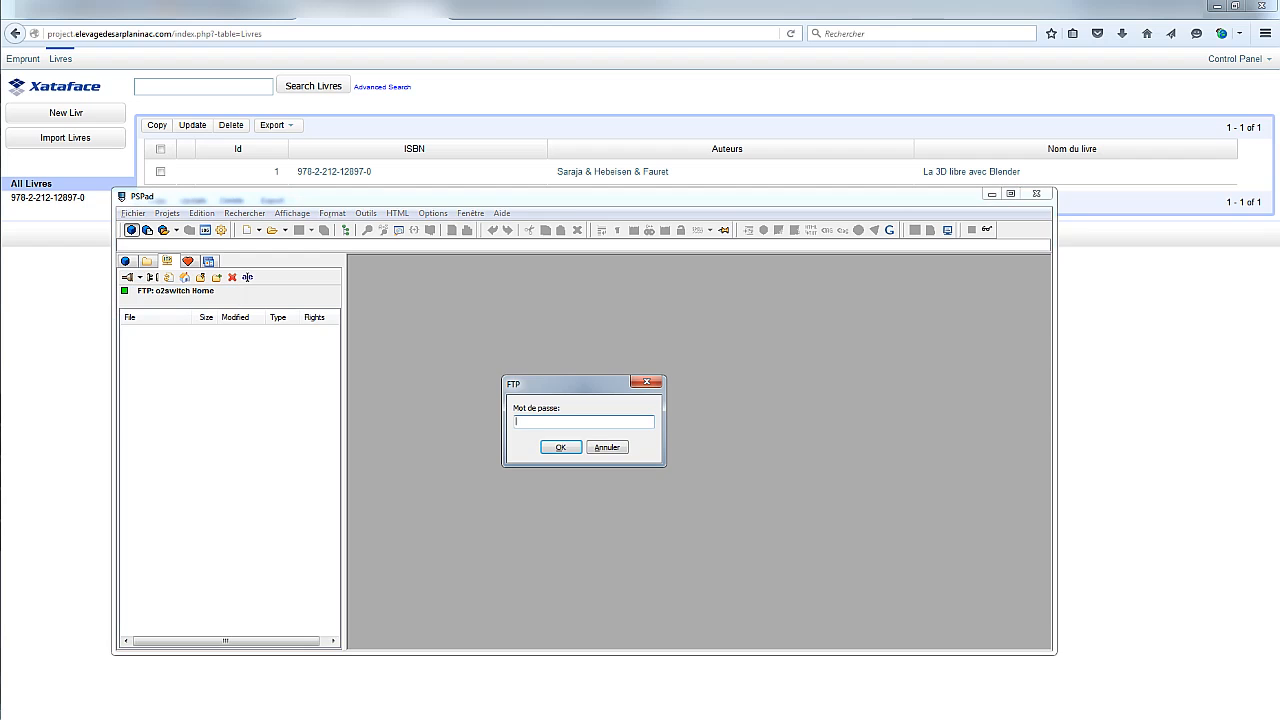
key("Caps_Lock")
type("*********")
key("Return")
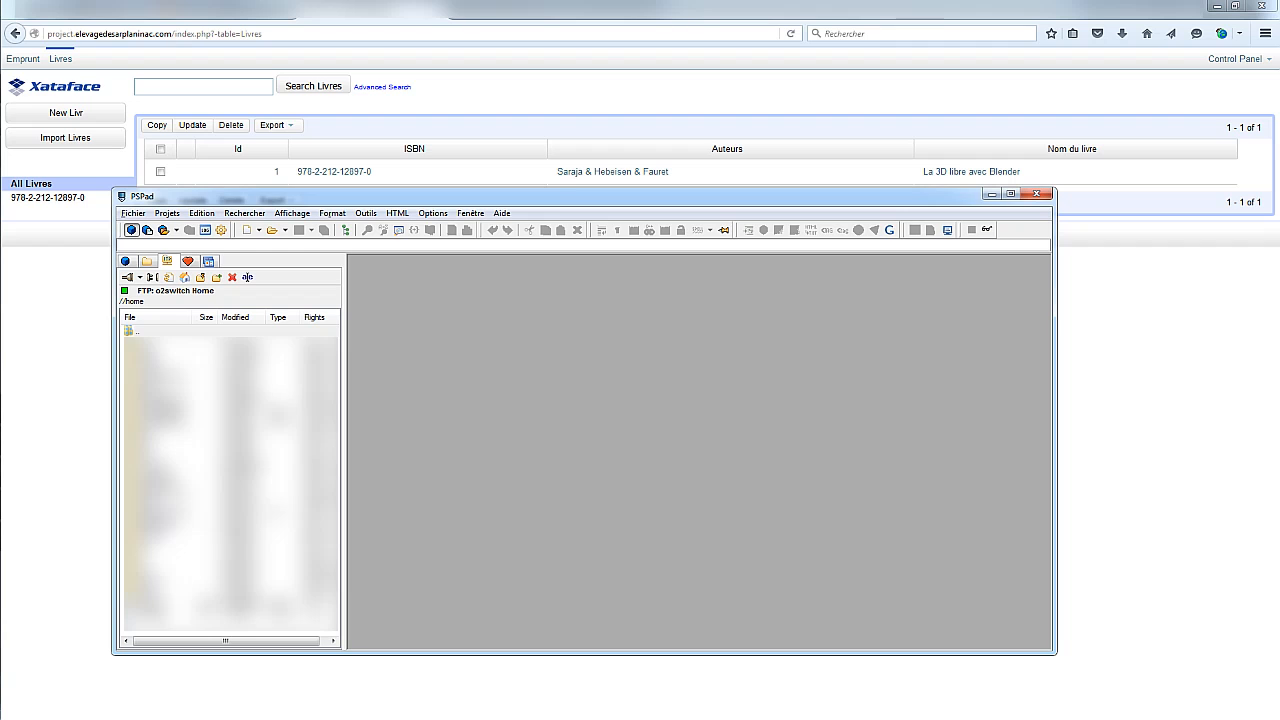
Create a new fields.ini in /project/tables/livres and open it for editing
double_click(160, 501)
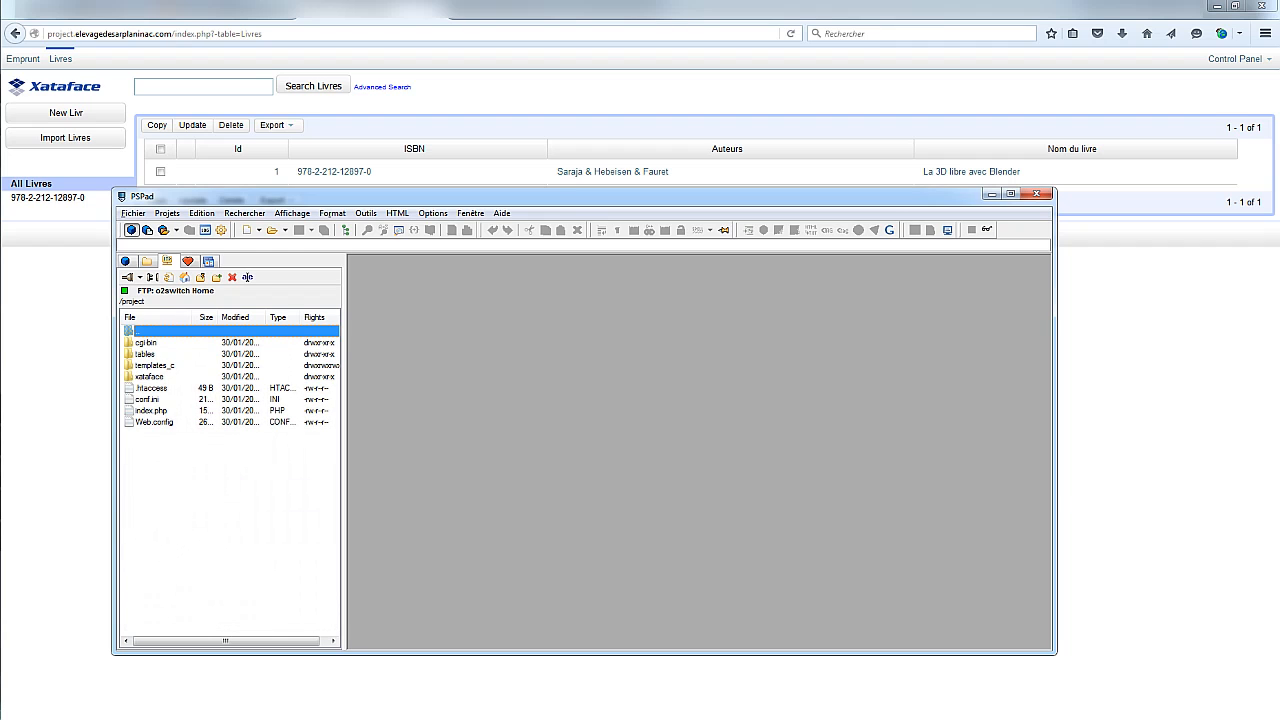
double_click(145, 354)
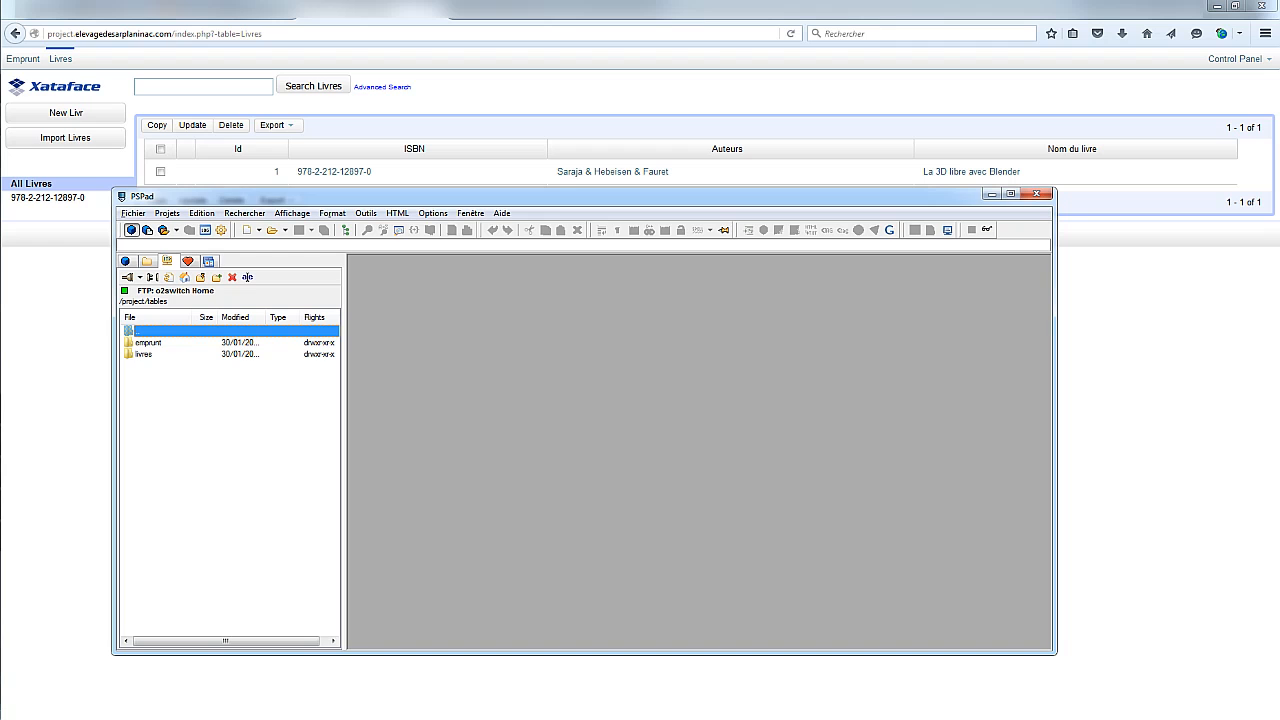
double_click(143, 354)
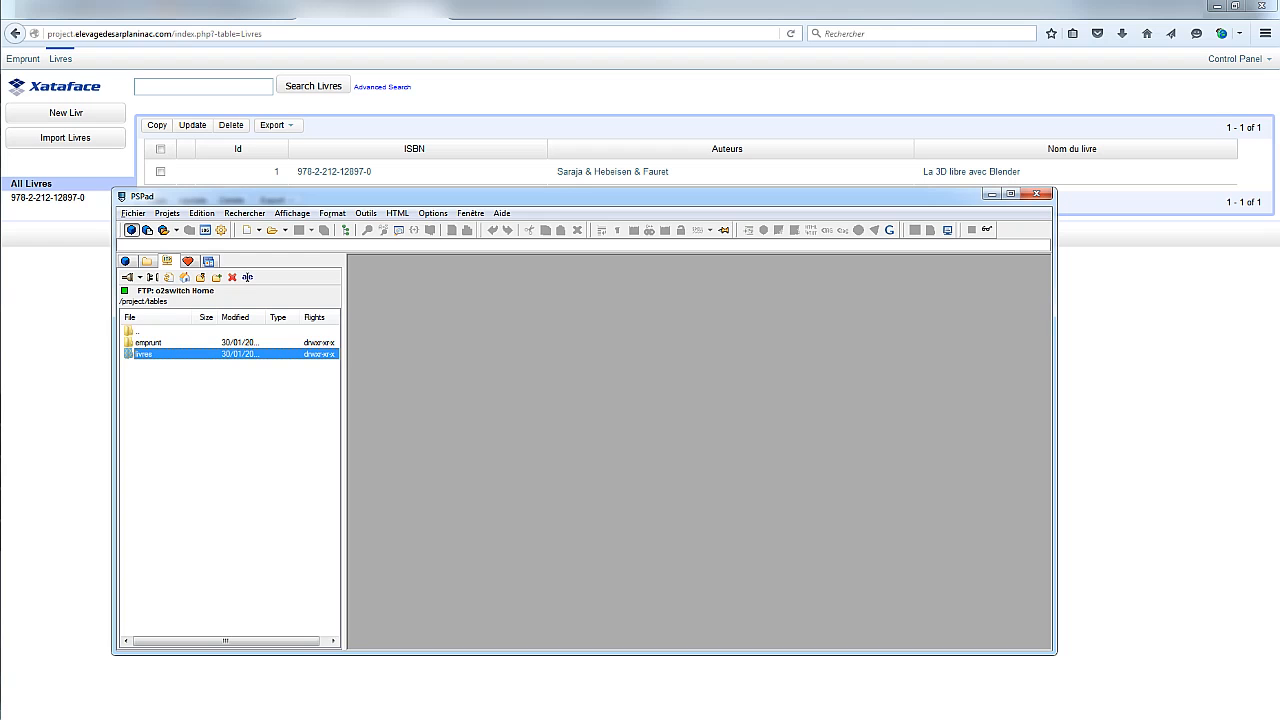
right_click(150, 359)
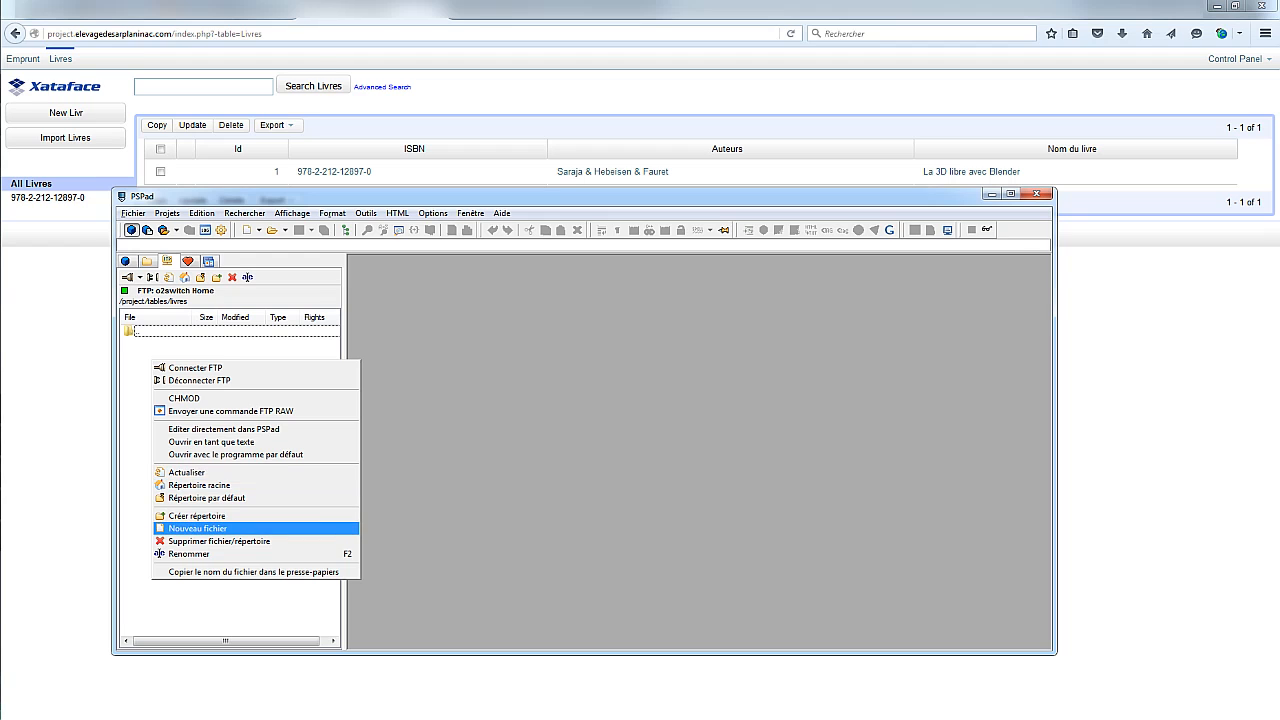
left_click(197, 528)
type("fi")
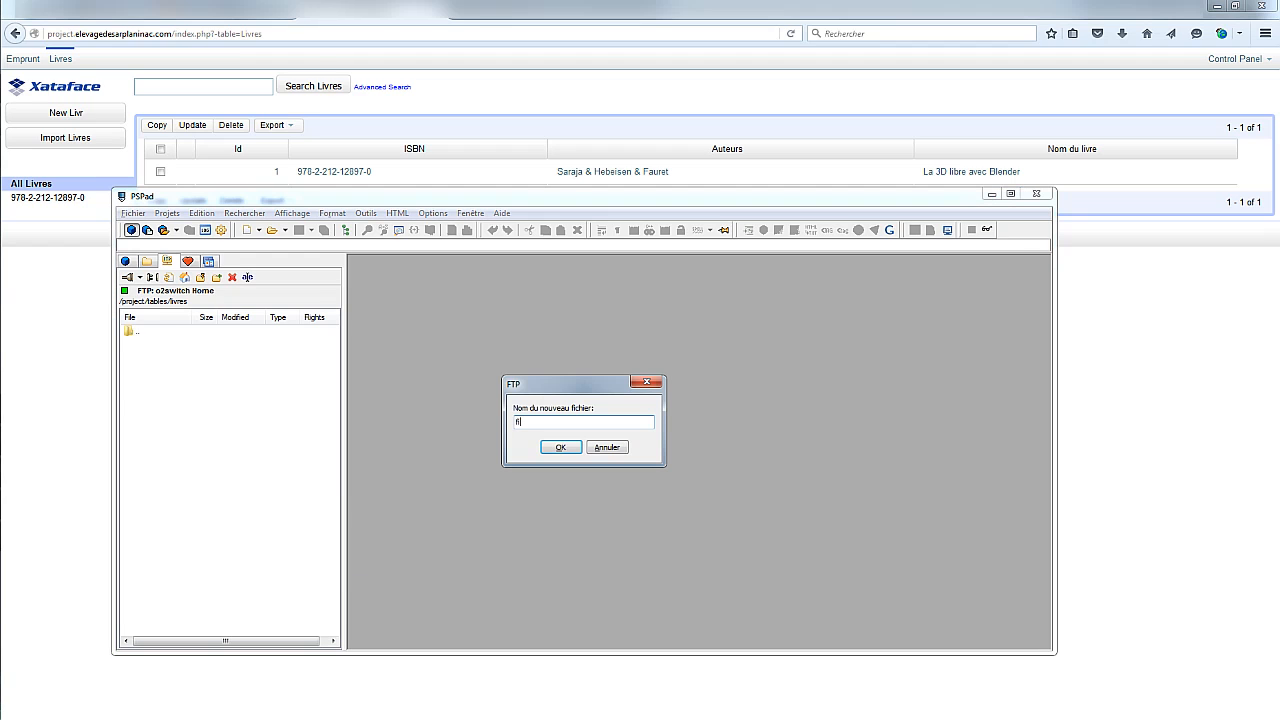
type("elds.ini")
key("Return")
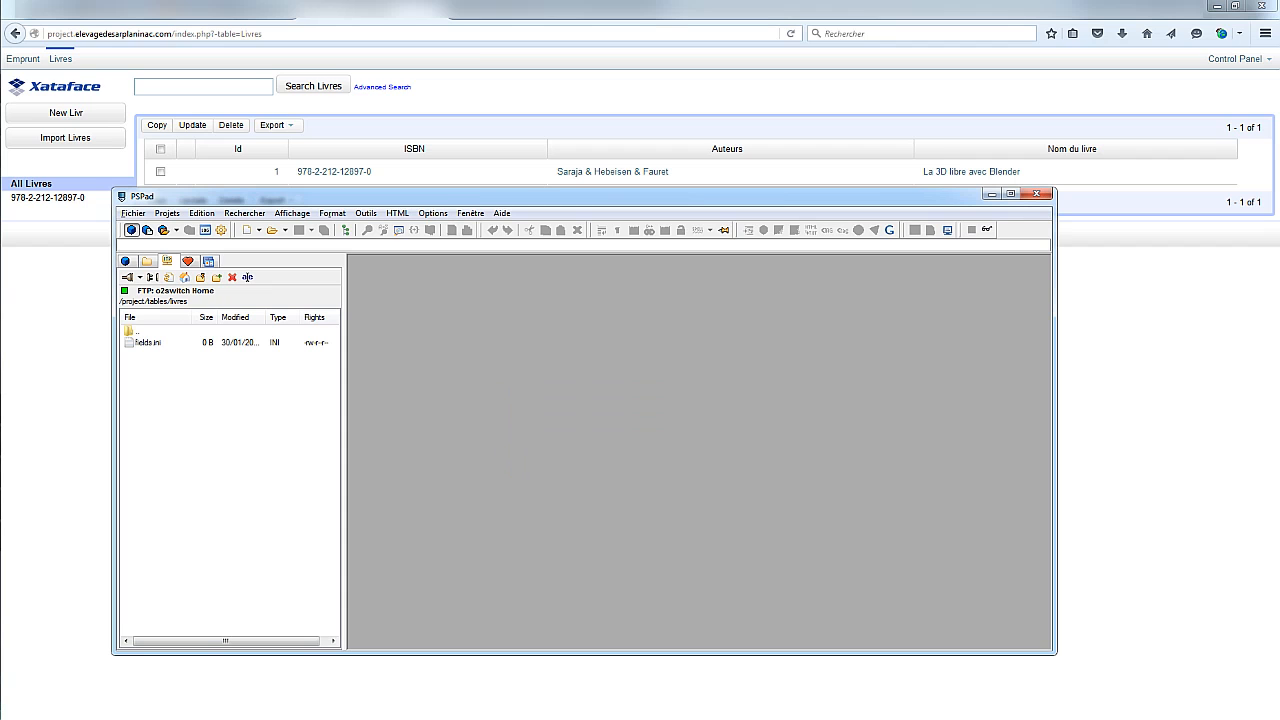
double_click(148, 343)
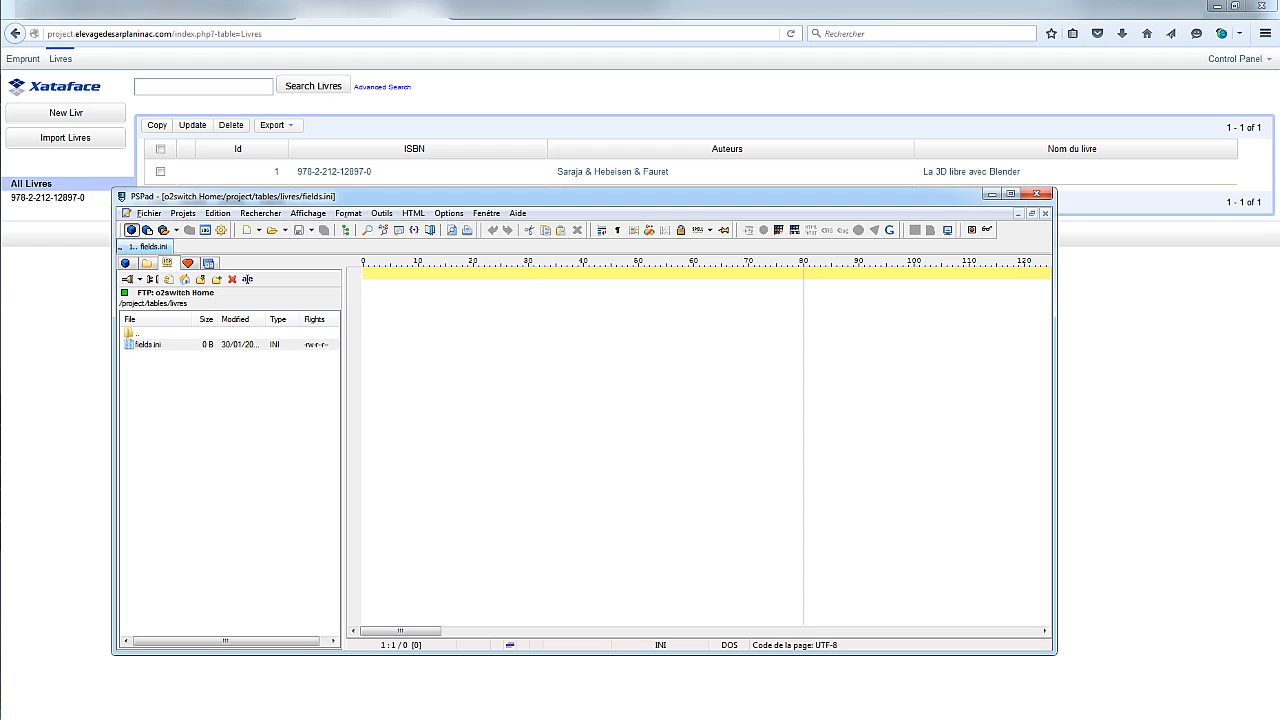
Add an [ISBN] section with widget:label="Code ISBN" to fields.ini and save it to the server
type("[]")
key("Left")
type("ISBN")
key("End")
key("Return")
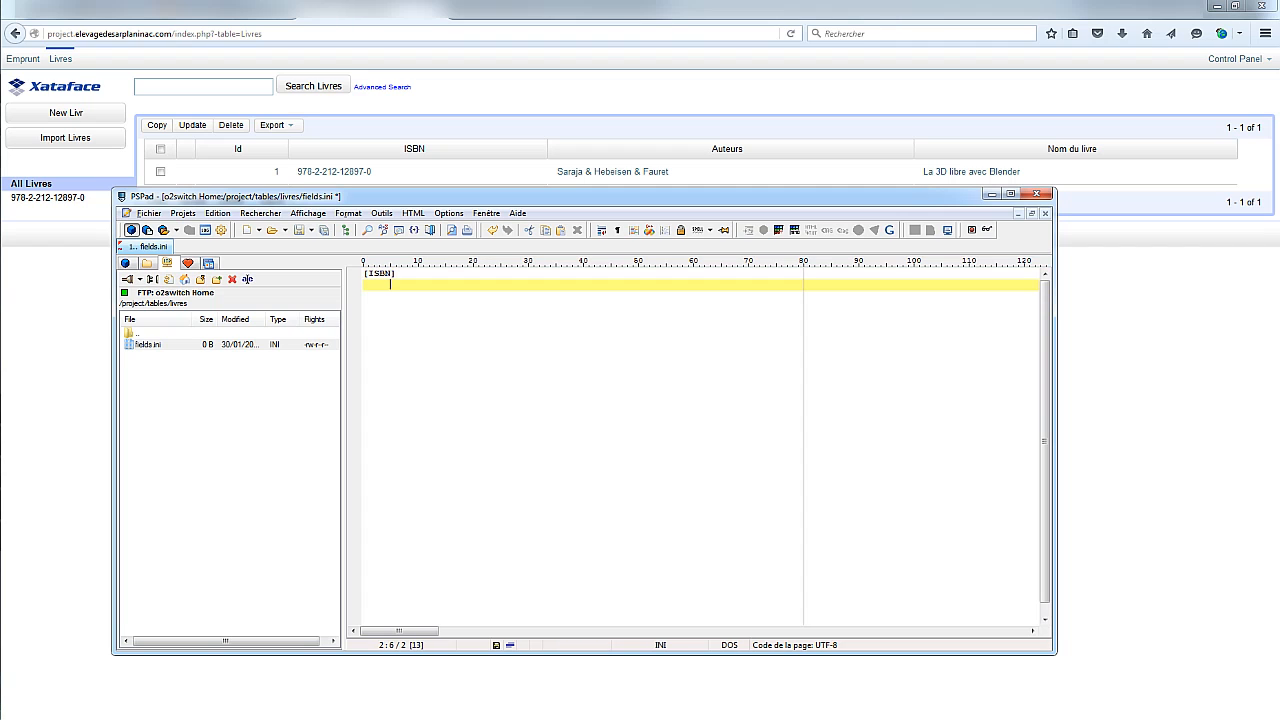
type("widget:label=\"")
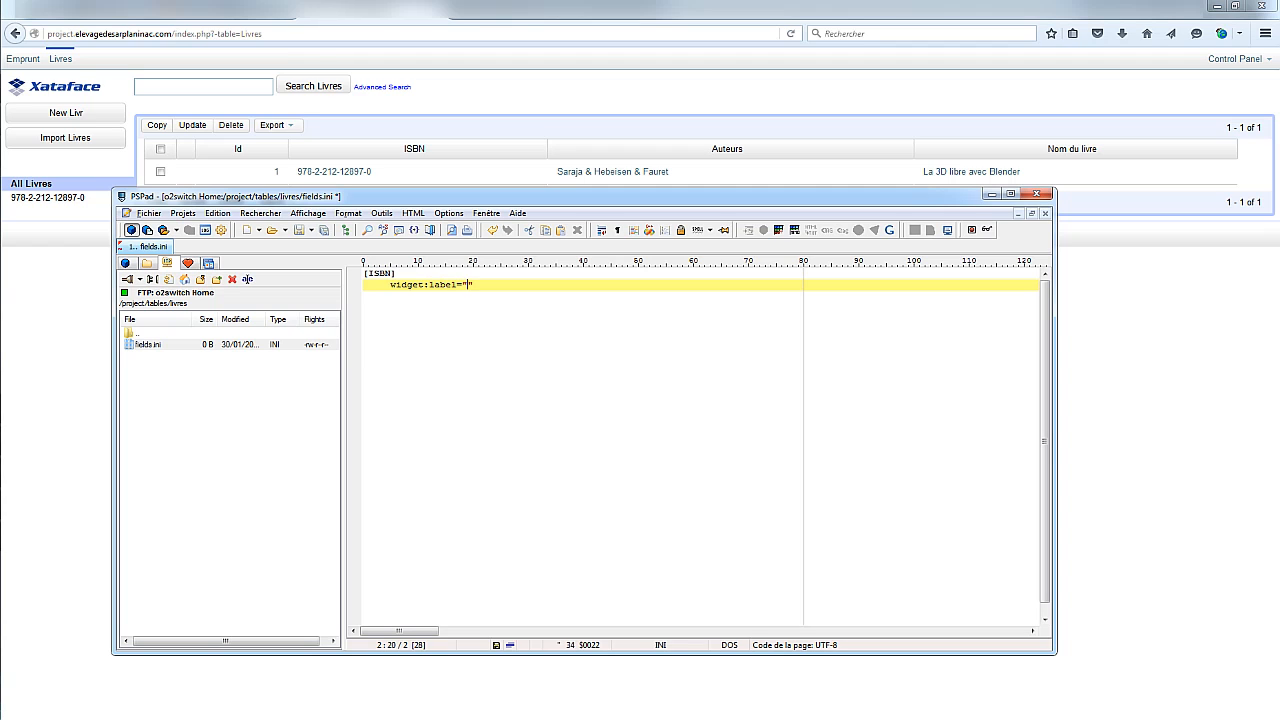
type("Code ISBN")
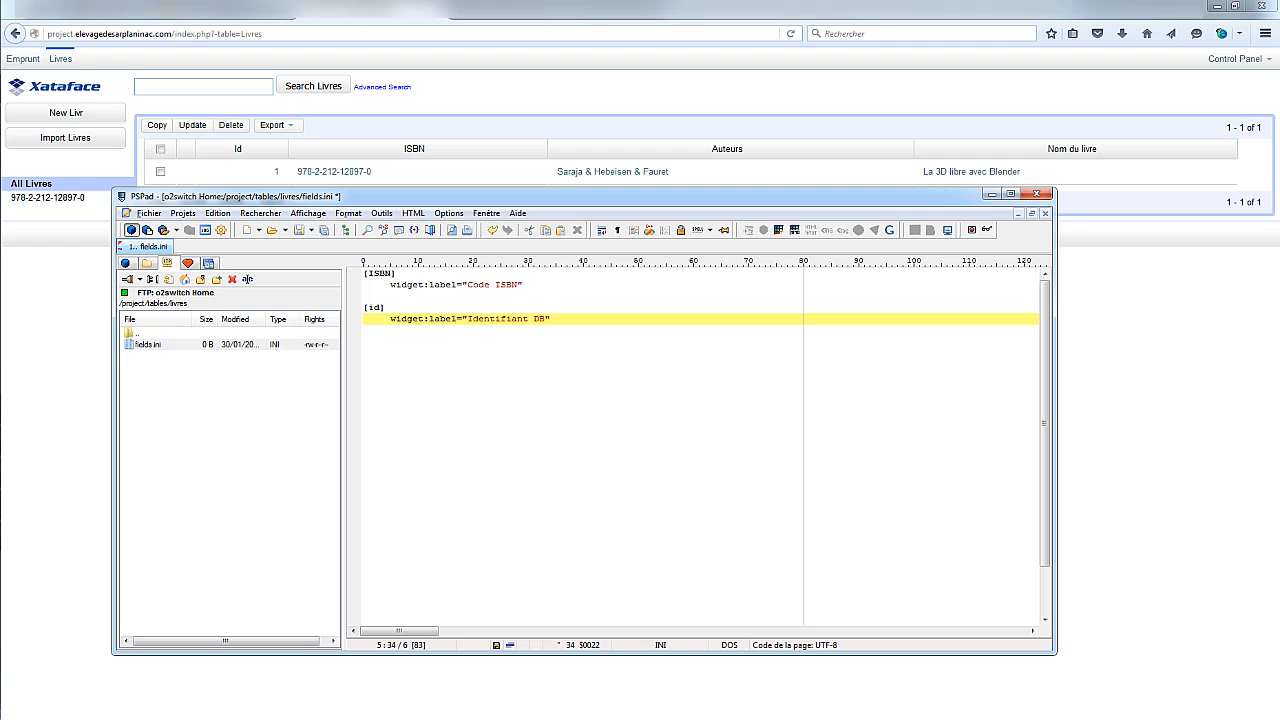
left_click(299, 230)
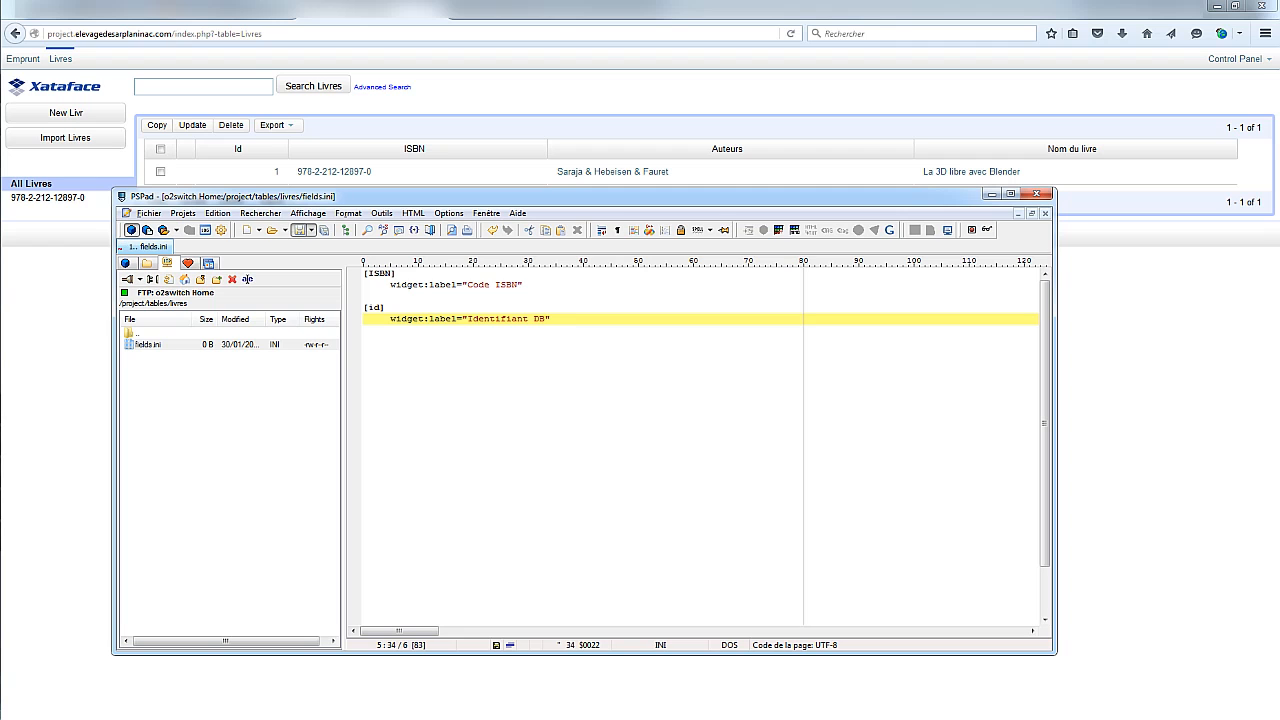
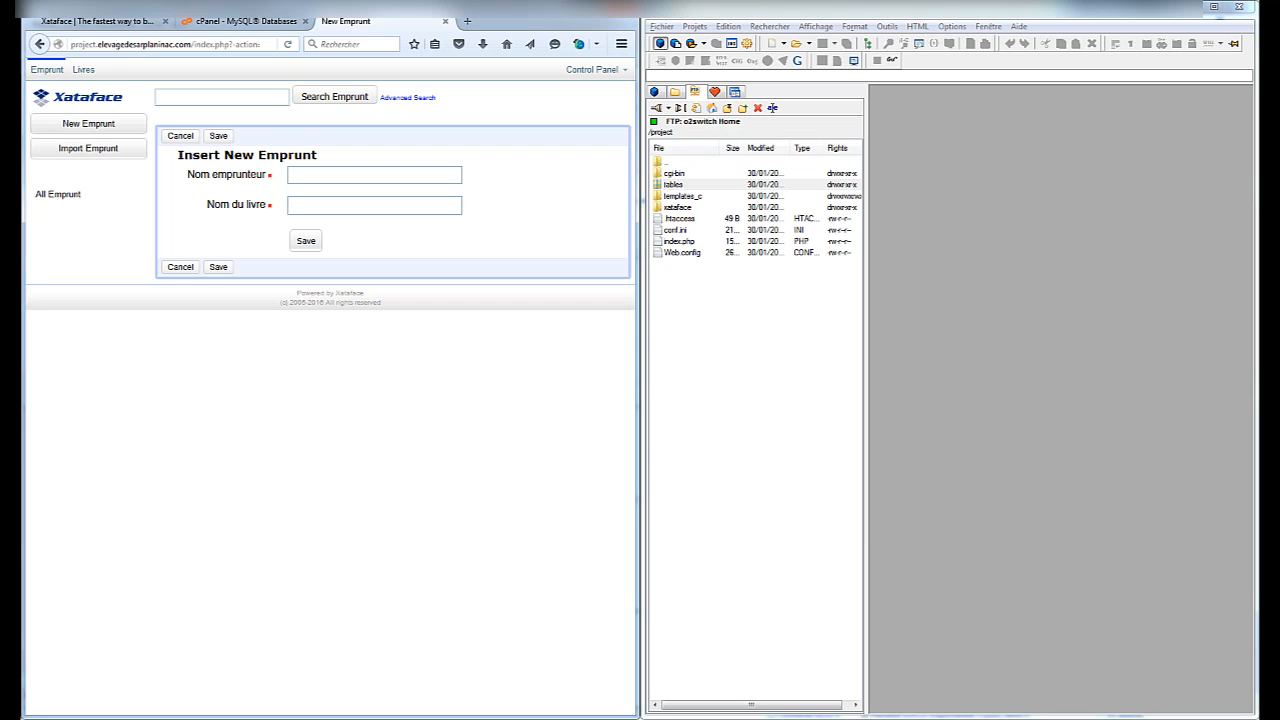
Browse into tables/emprunt on the FTP server and create a new file named valuelists.ini
left_click(674, 185)
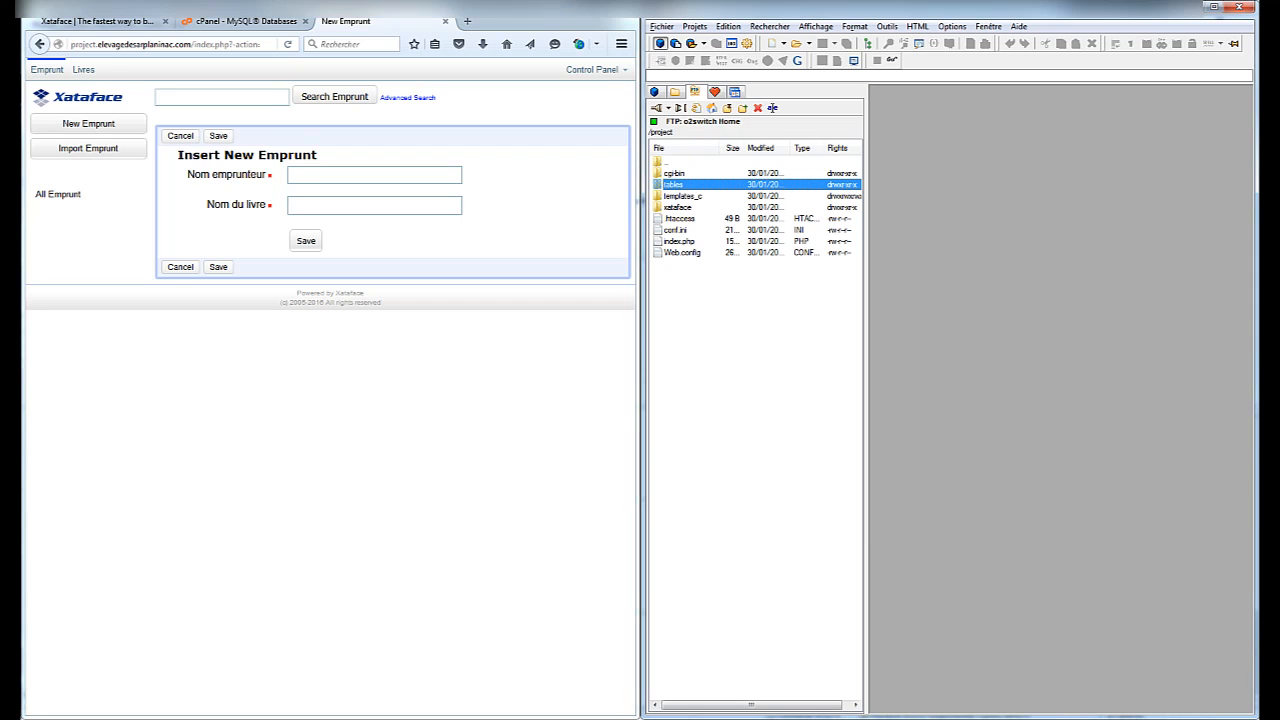
double_click(674, 185)
left_click(677, 173)
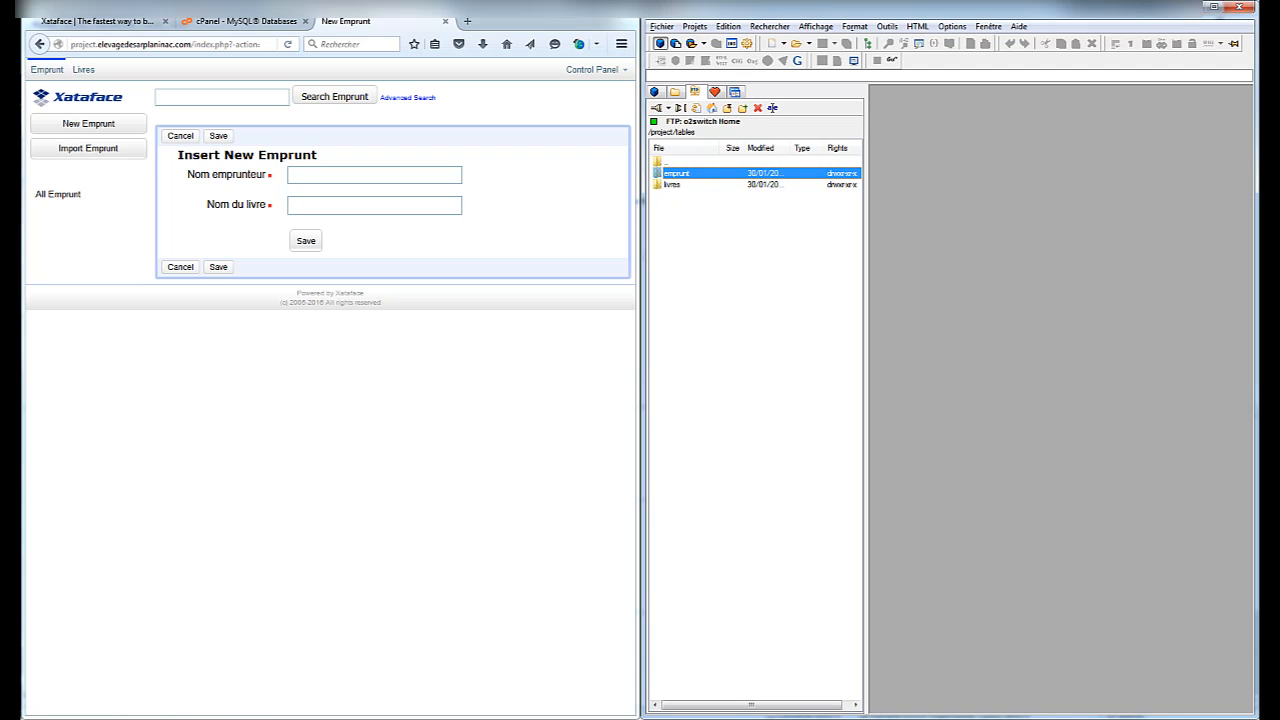
double_click(677, 173)
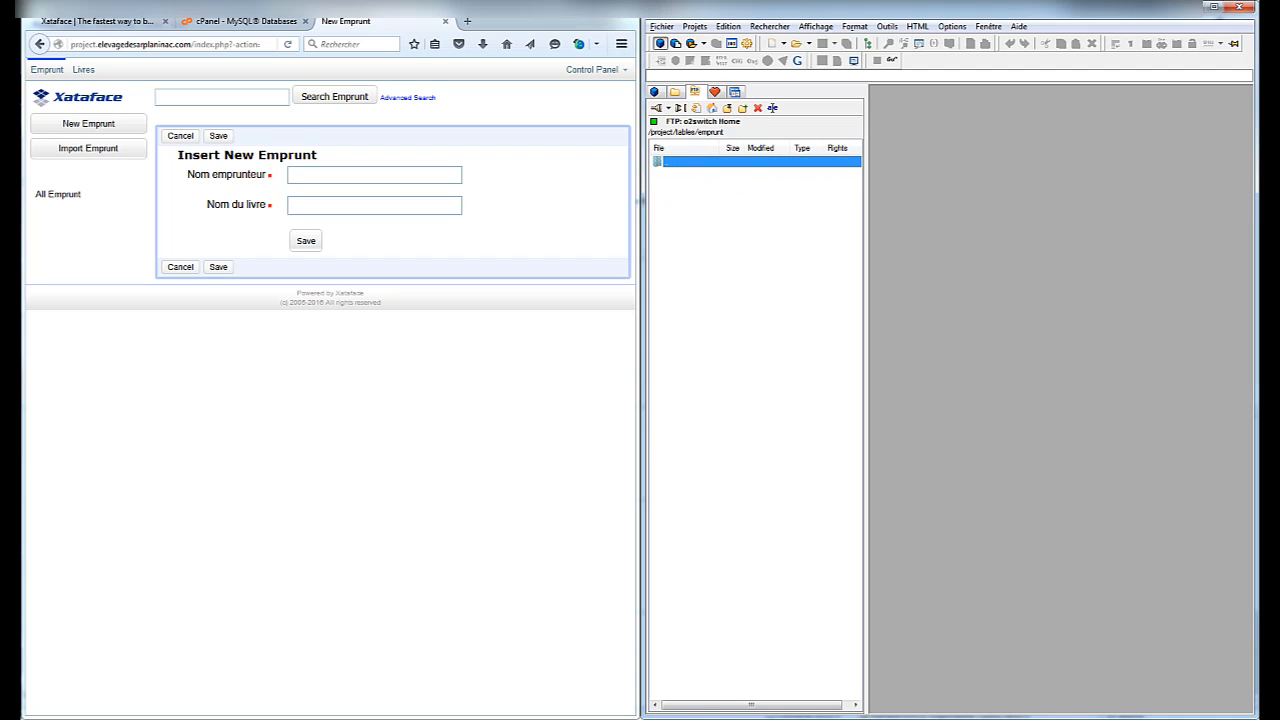
right_click(687, 194)
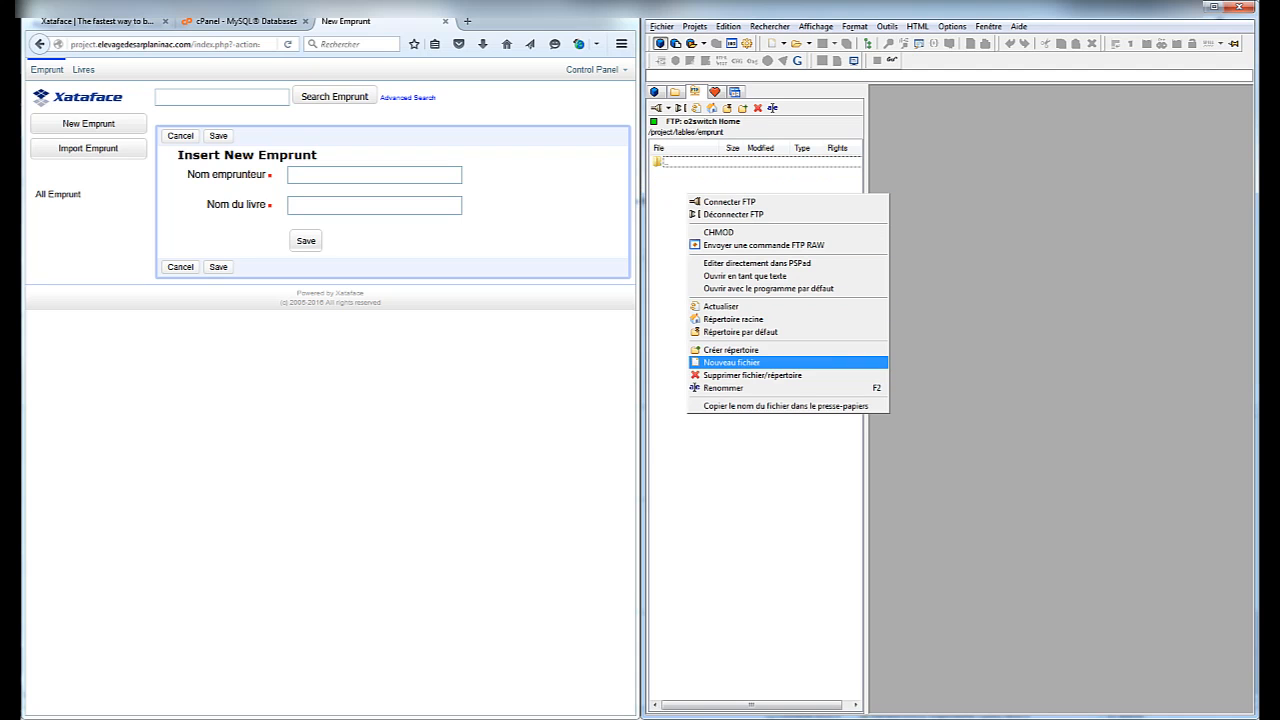
left_click(732, 363)
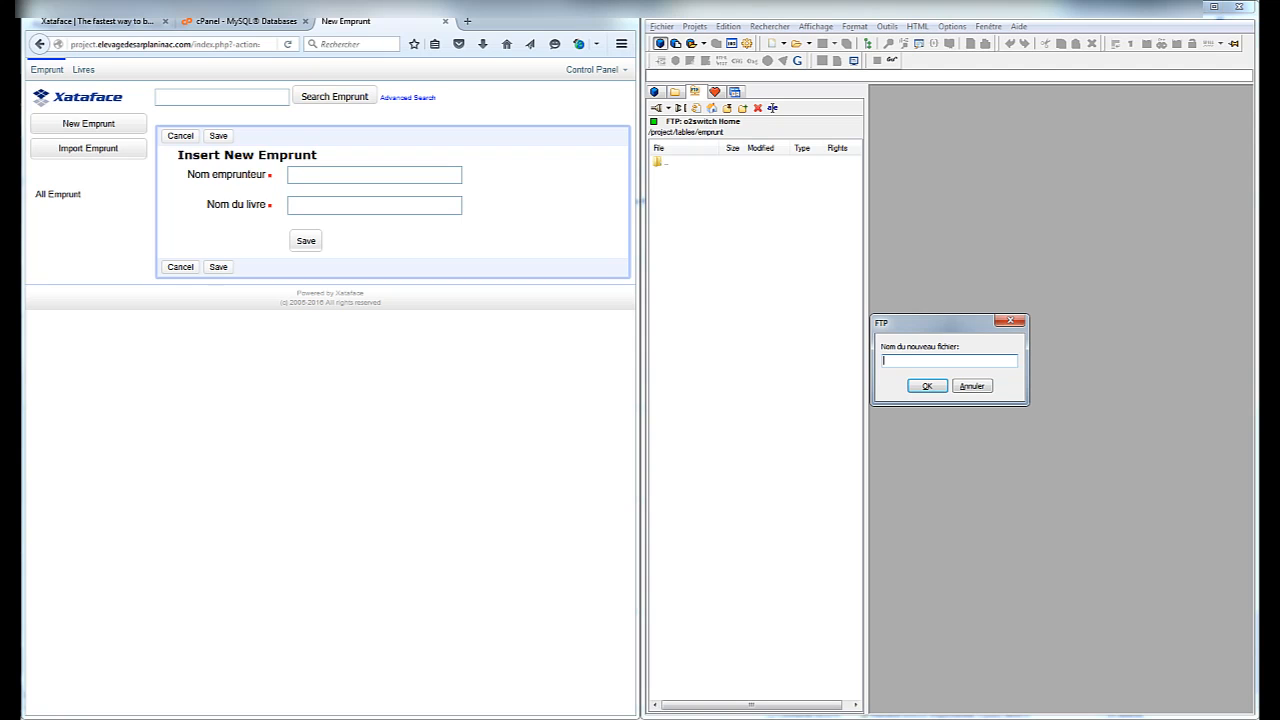
type("ve")
type("lues")
key("BackSpace")
type("lists.ini")
key("Return")
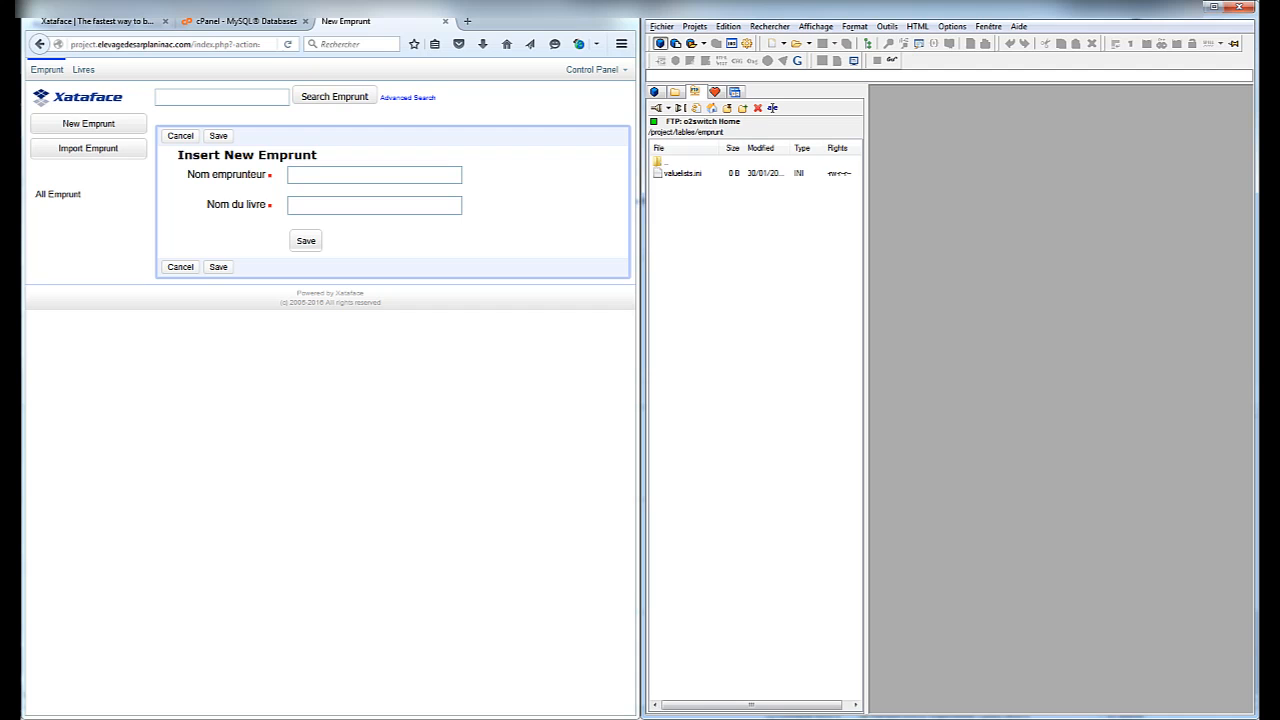
Open valuelists.ini and write the [nom_du_livre] section header
double_click(683, 173)
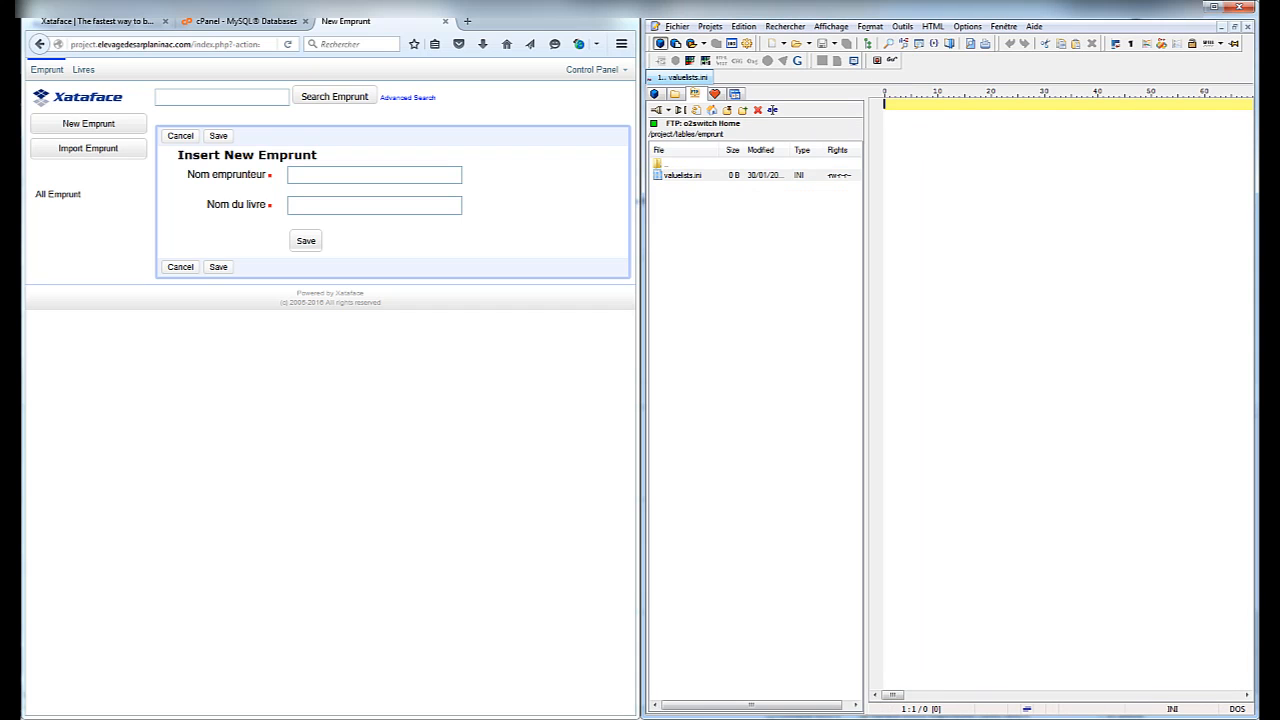
left_click(922, 104)
type("{nom_du_livre")
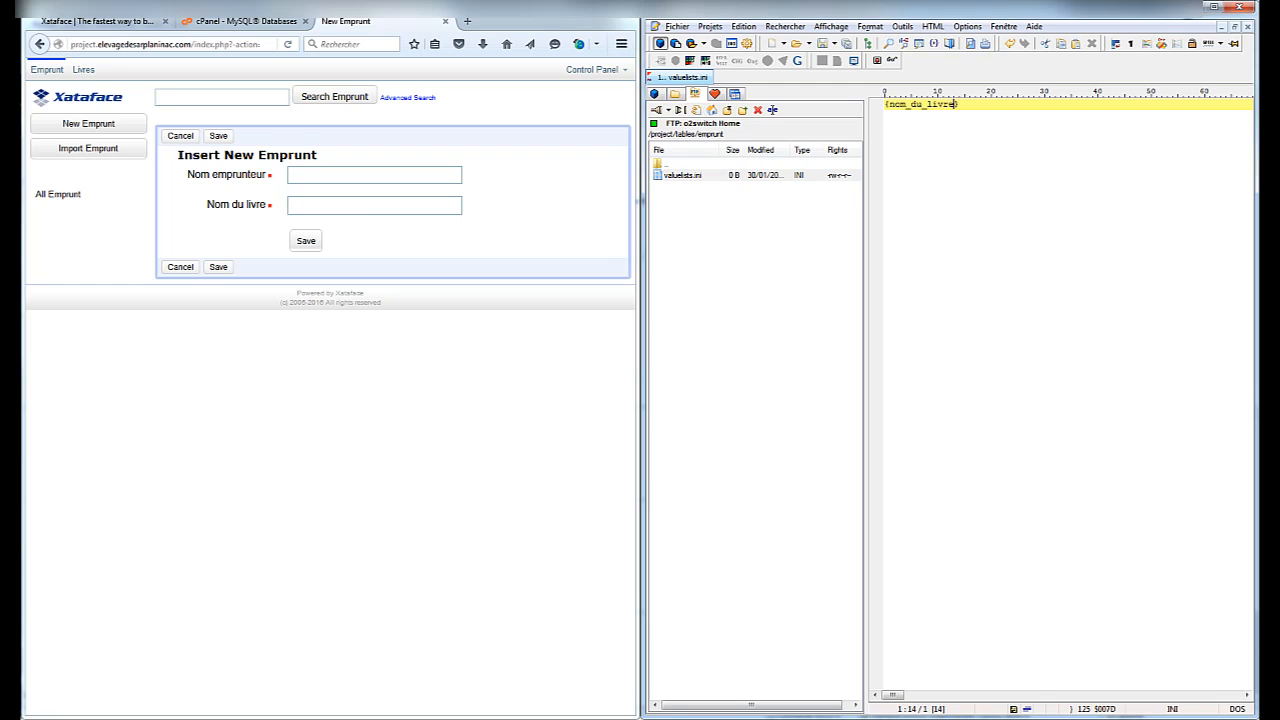
key("Right")
key("BackSpace")
key("Home")
key("Delete")
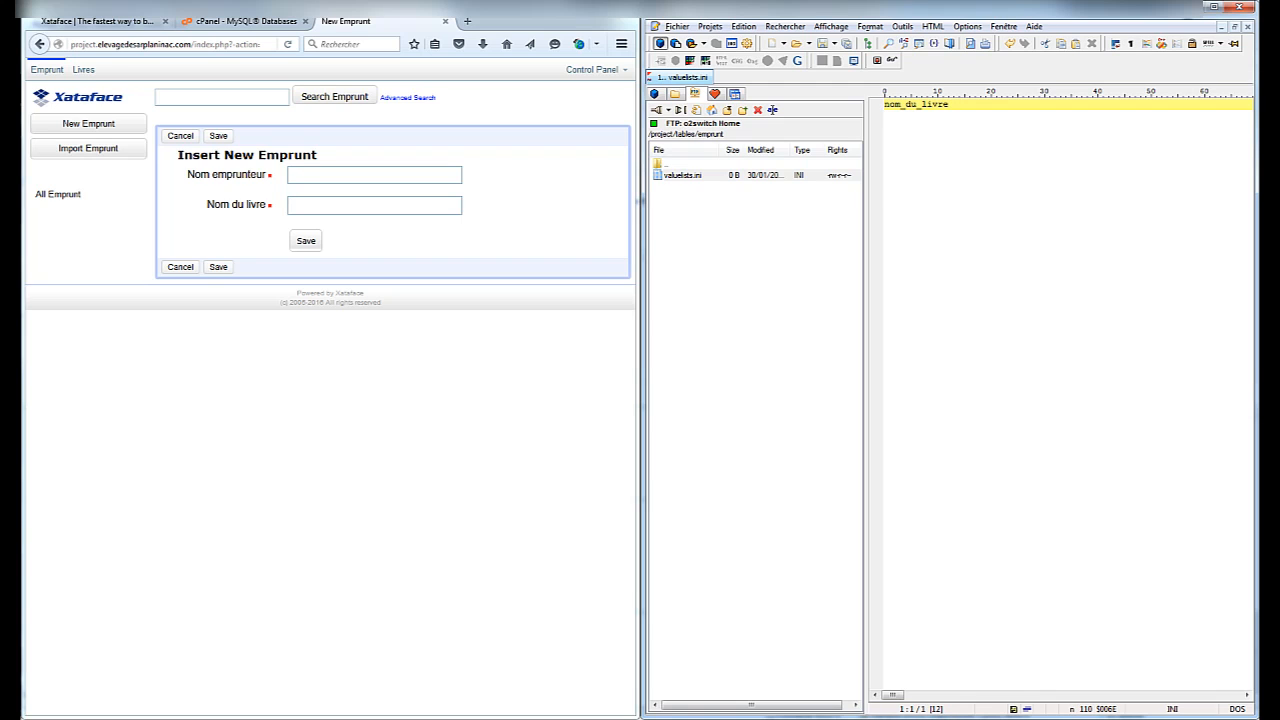
type("[")
key("End")
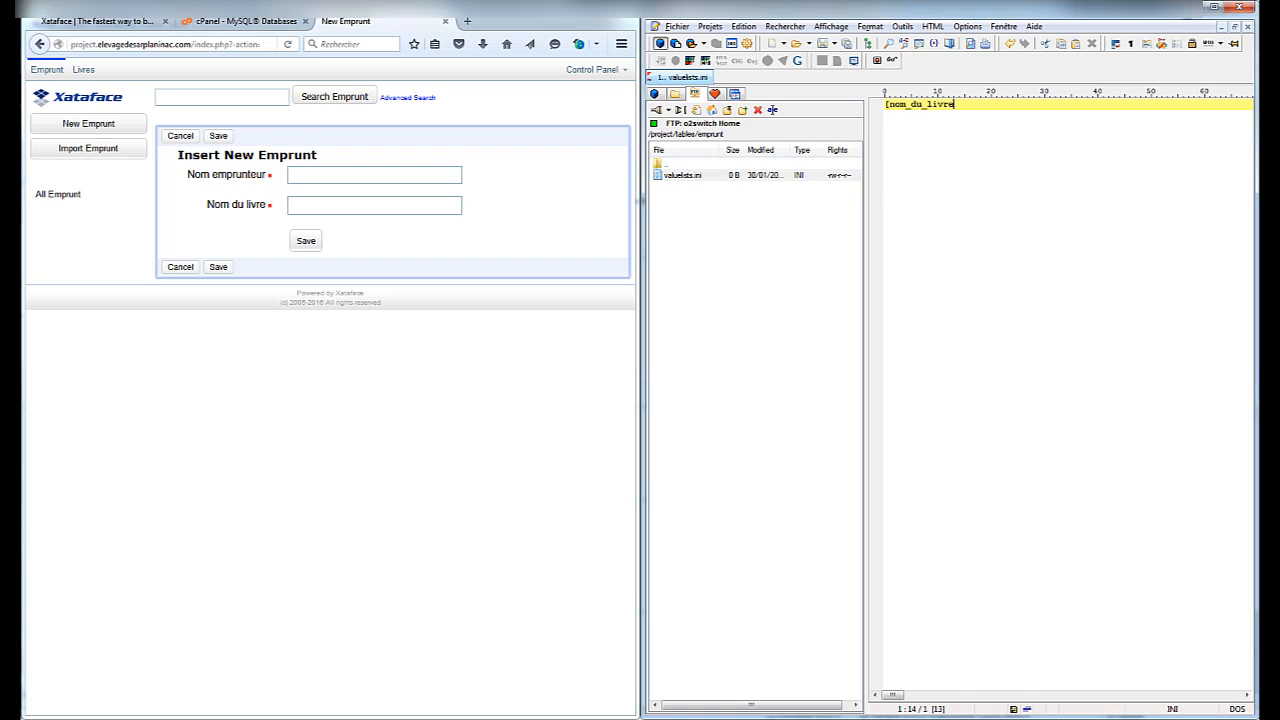
type("]")
key("Return")
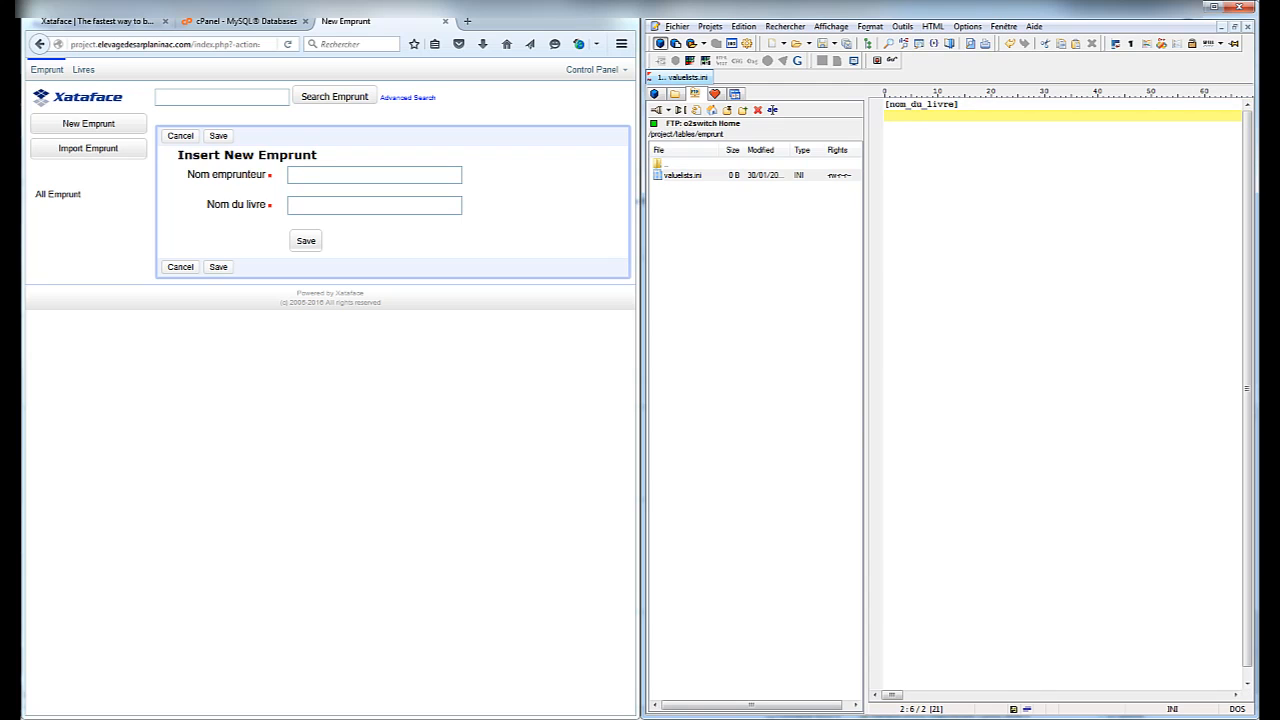
Add the line __sql__ = "select id,nom_du_livre from livre order by nom_du_livre"
type("_sql___= \"select id,nom_du_livr")
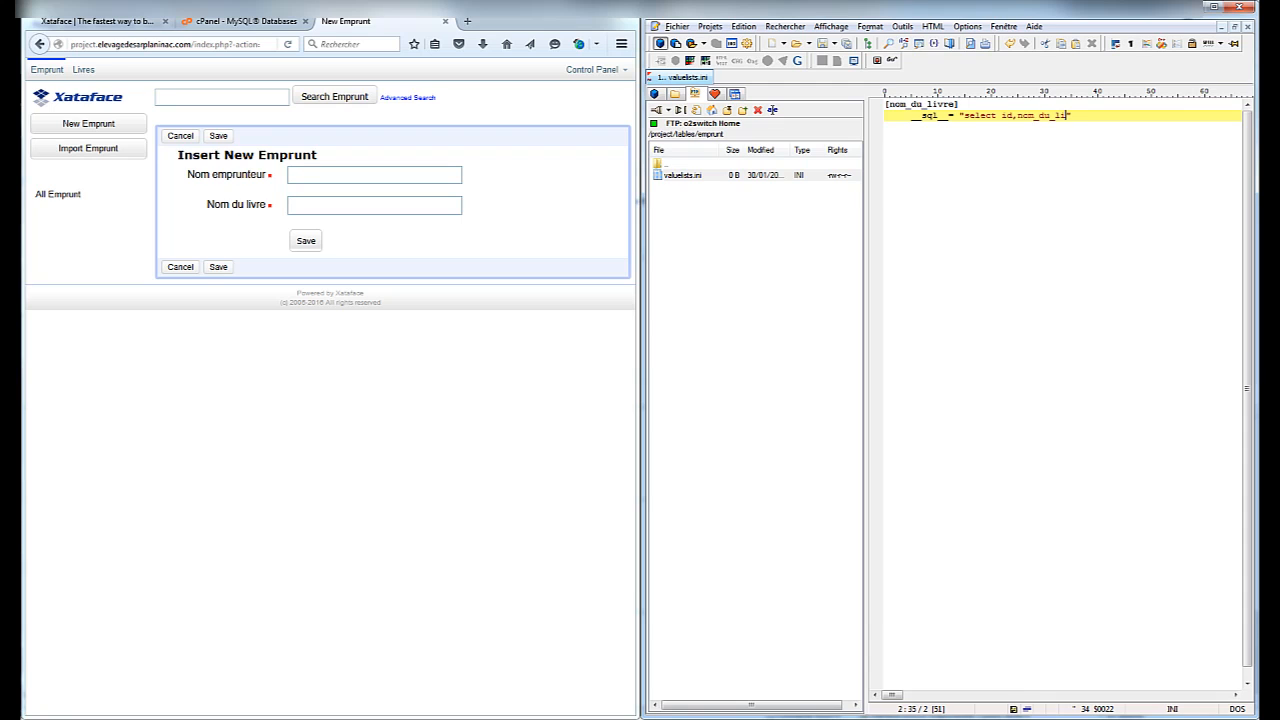
type("e from livre order by nom_du_livre")
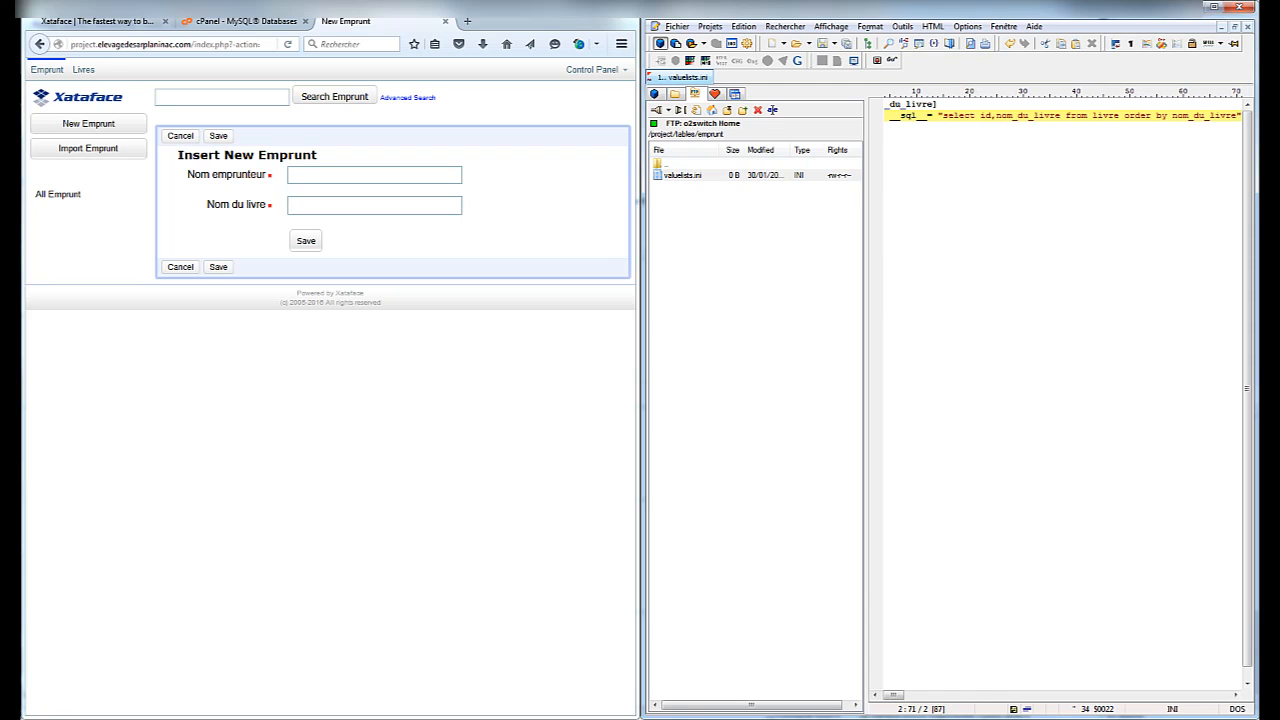
key("Right")
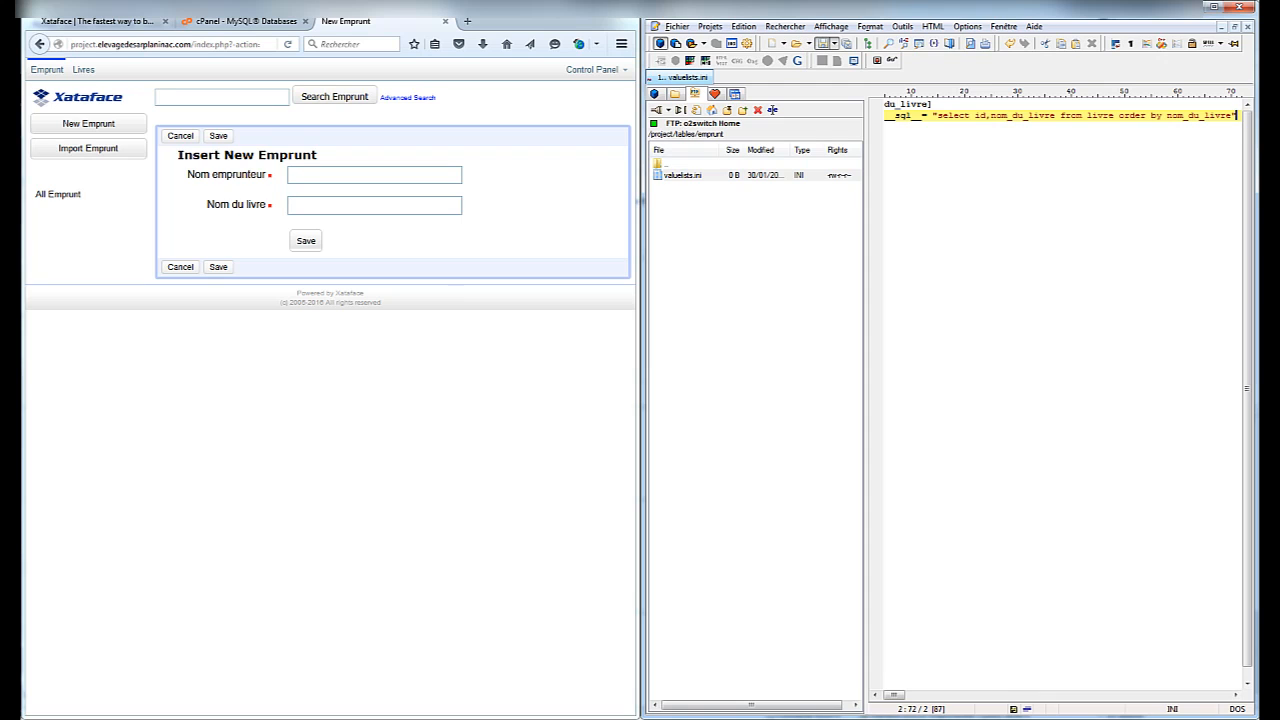
Create a new fields.ini next to valuelists.ini in emprunt and open it in the editor
right_click(689, 228)
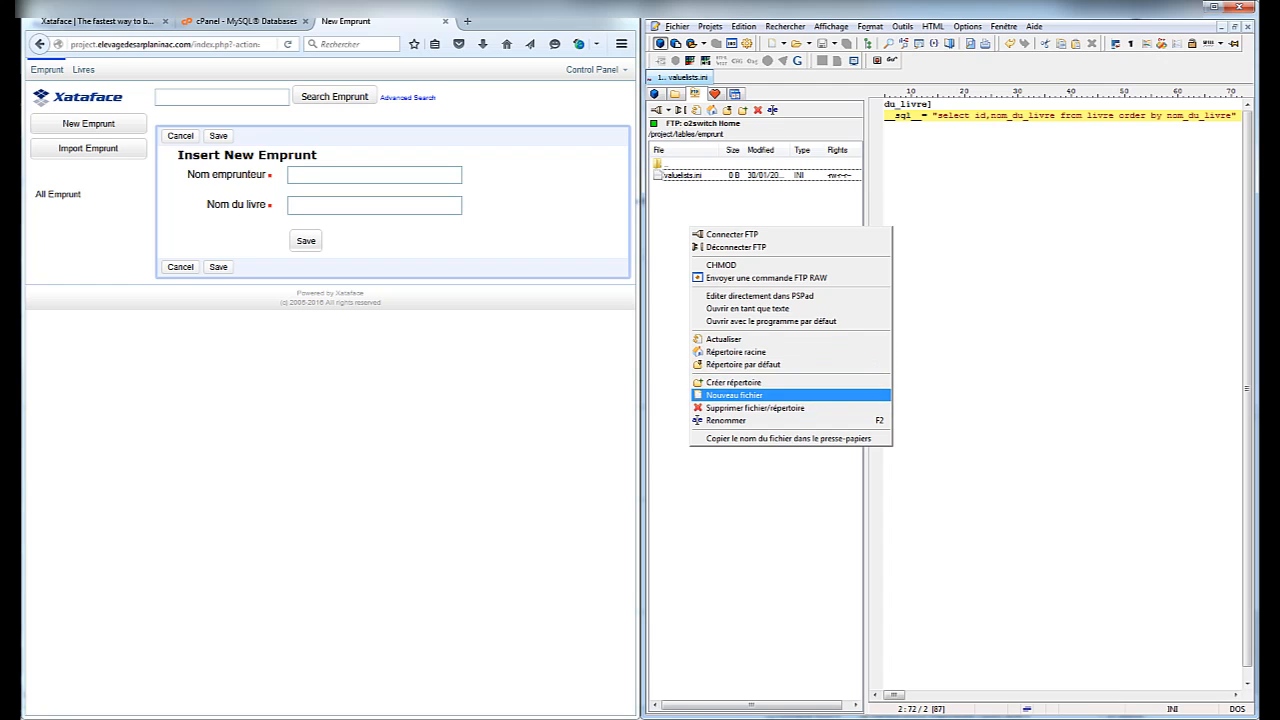
left_click(734, 395)
type("fields")
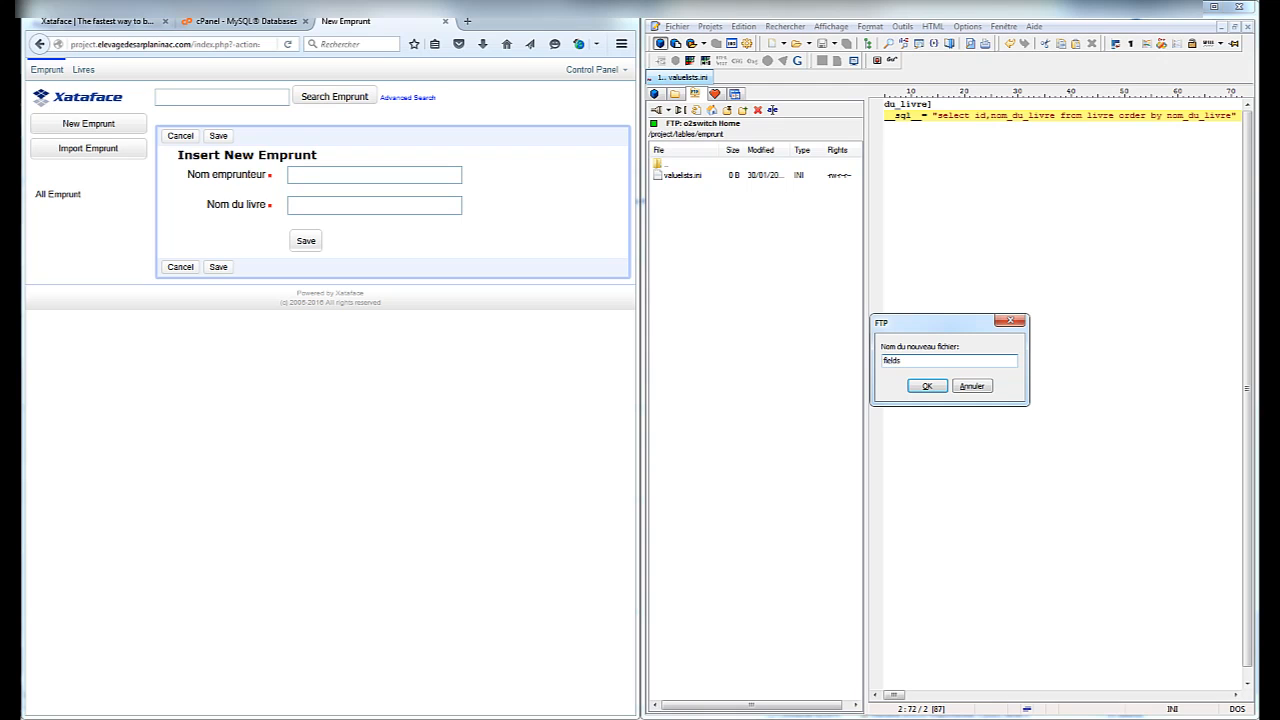
type(".ini")
key("Return")
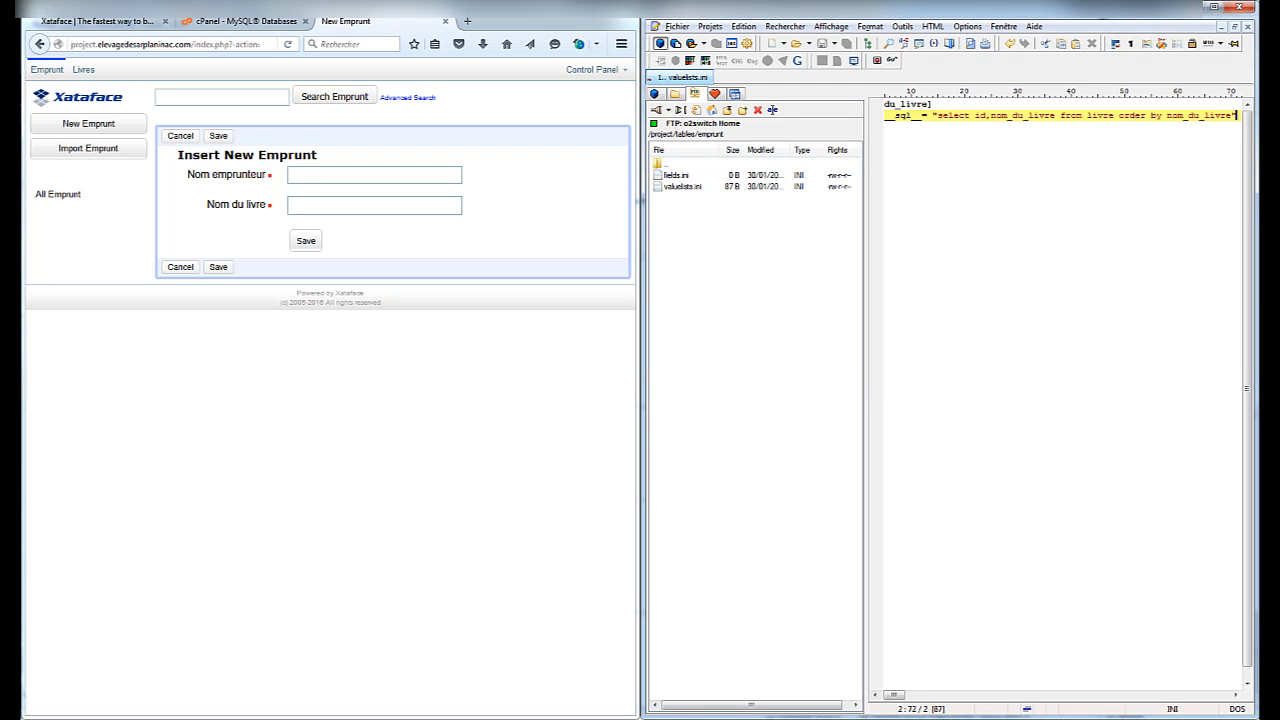
double_click(676, 175)
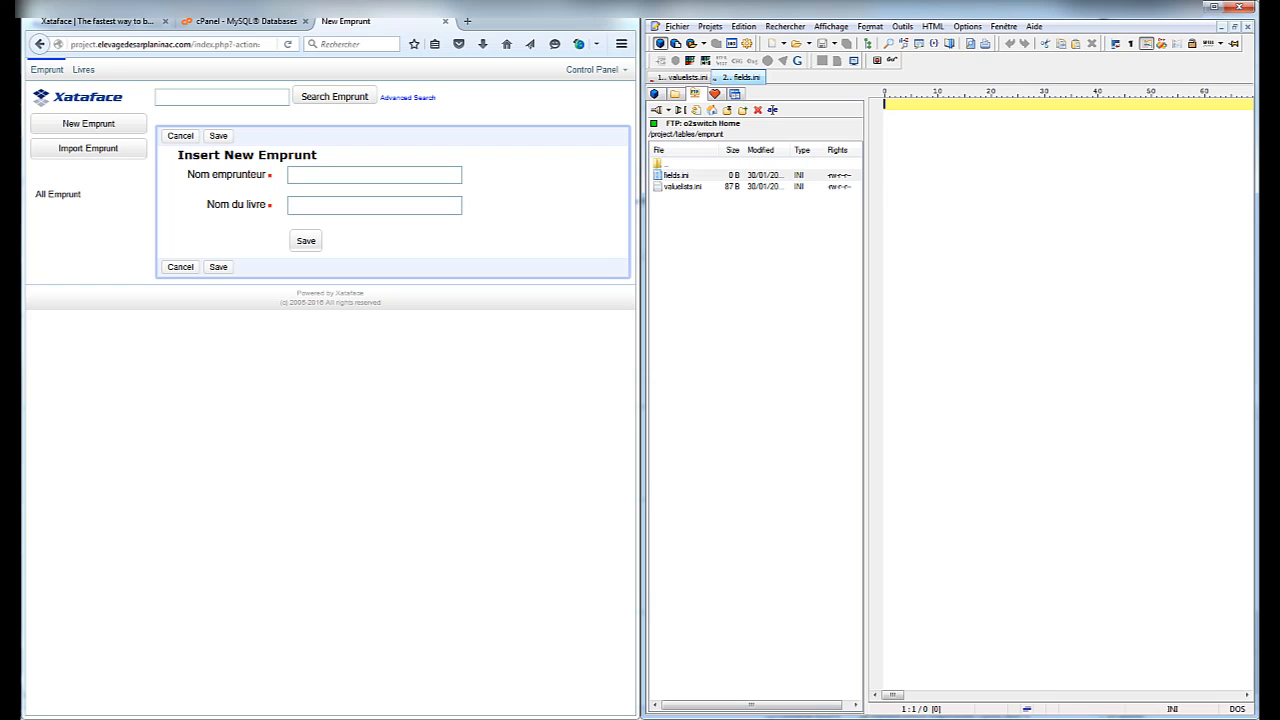
Write [nom_du_livre] with widget:type=select and vocabulary="nom_du_livre", save, and reload the form
type("[nom_du_livr")
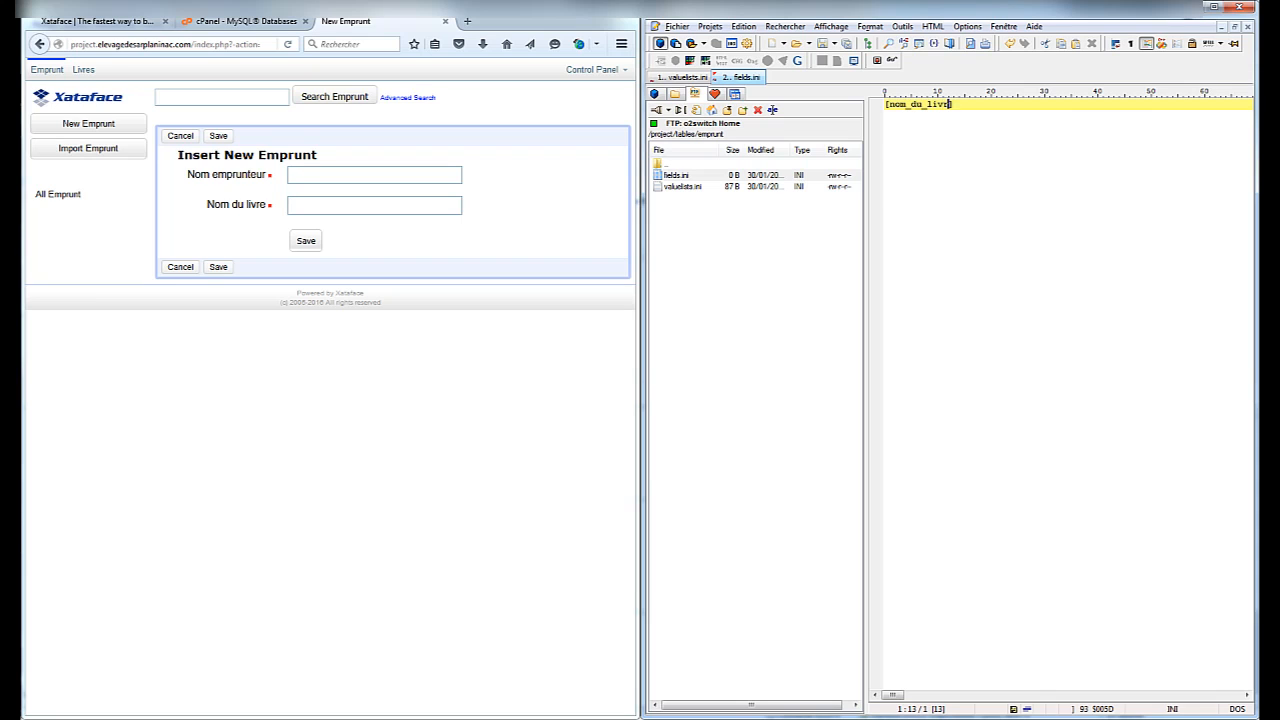
type("e")
key("End")
key("Return")
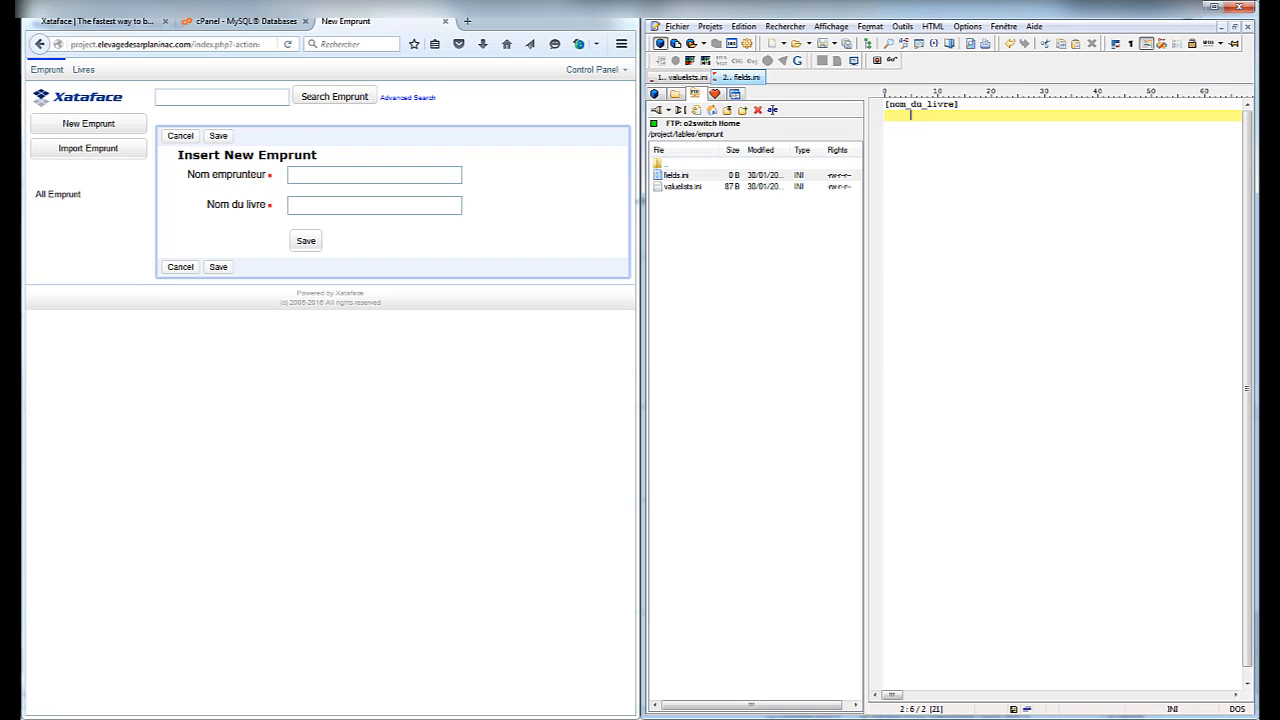
type("widget:type=select")
key("Return")
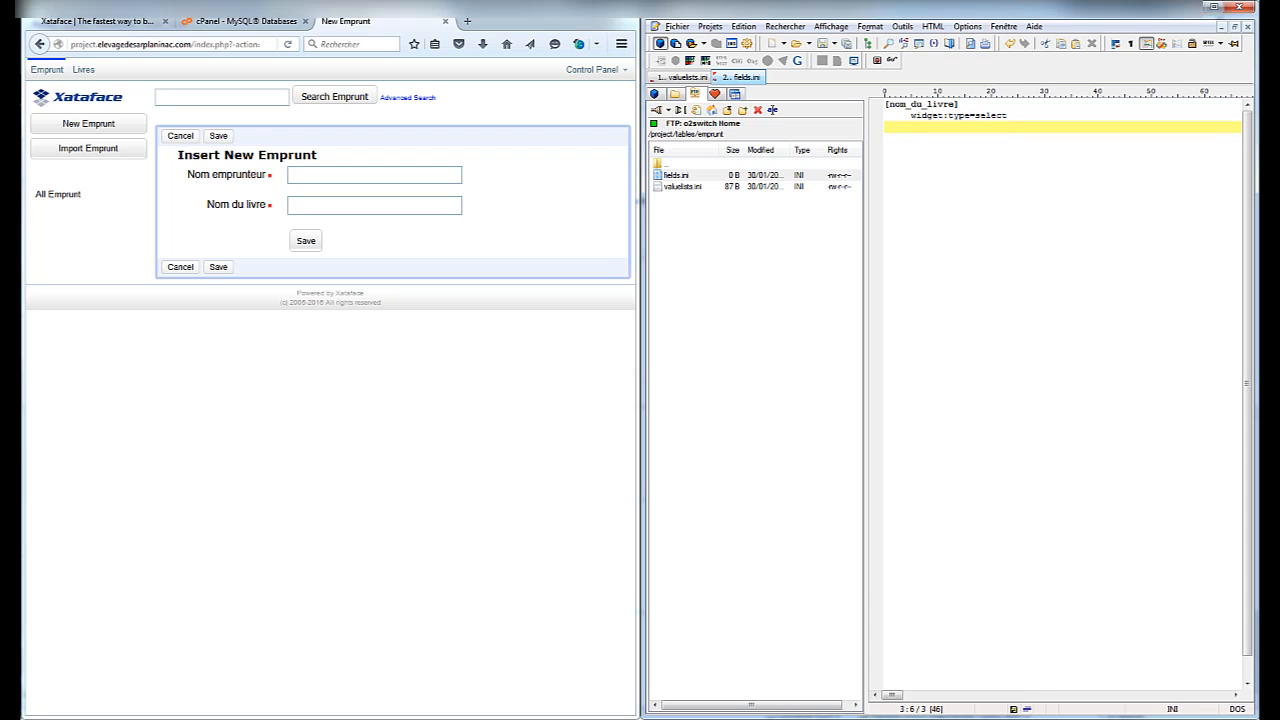
type("va")
type("lu")
type("bulary")
type("=")
type("\"")
type("nom")
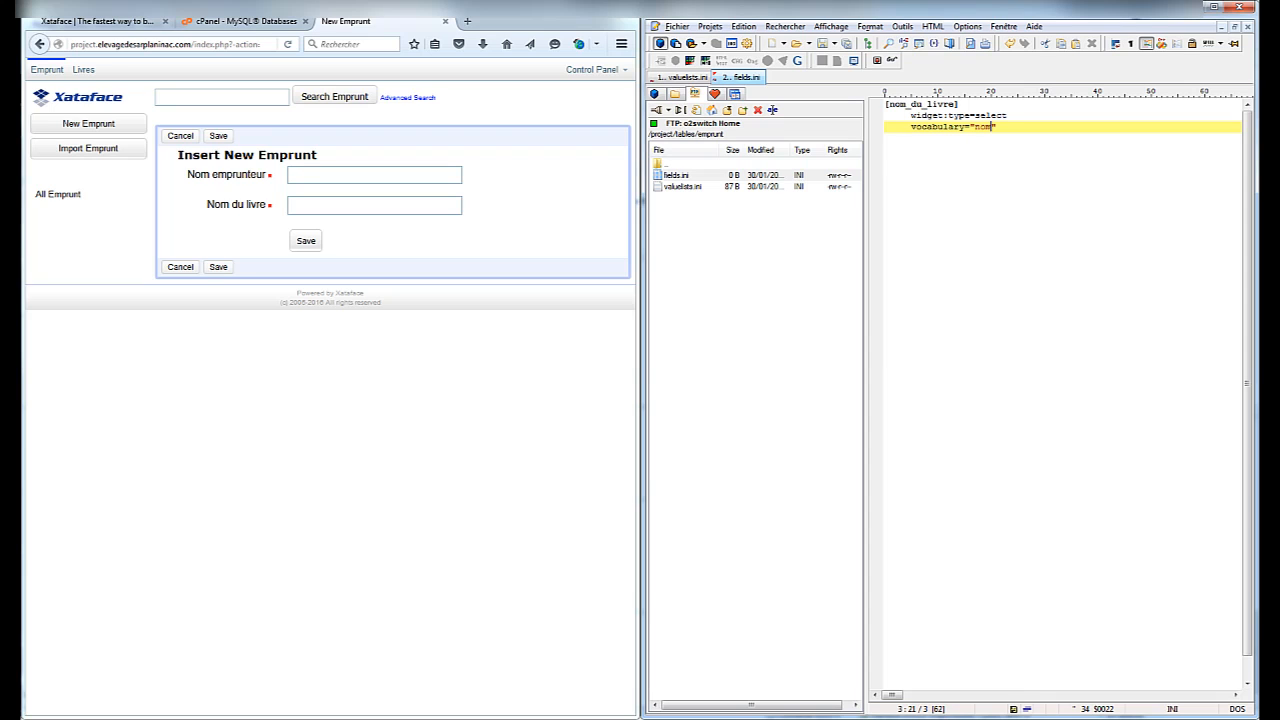
type("_du_l")
key("BackSpace")
type("livre")
key("End")
left_click(823, 44)
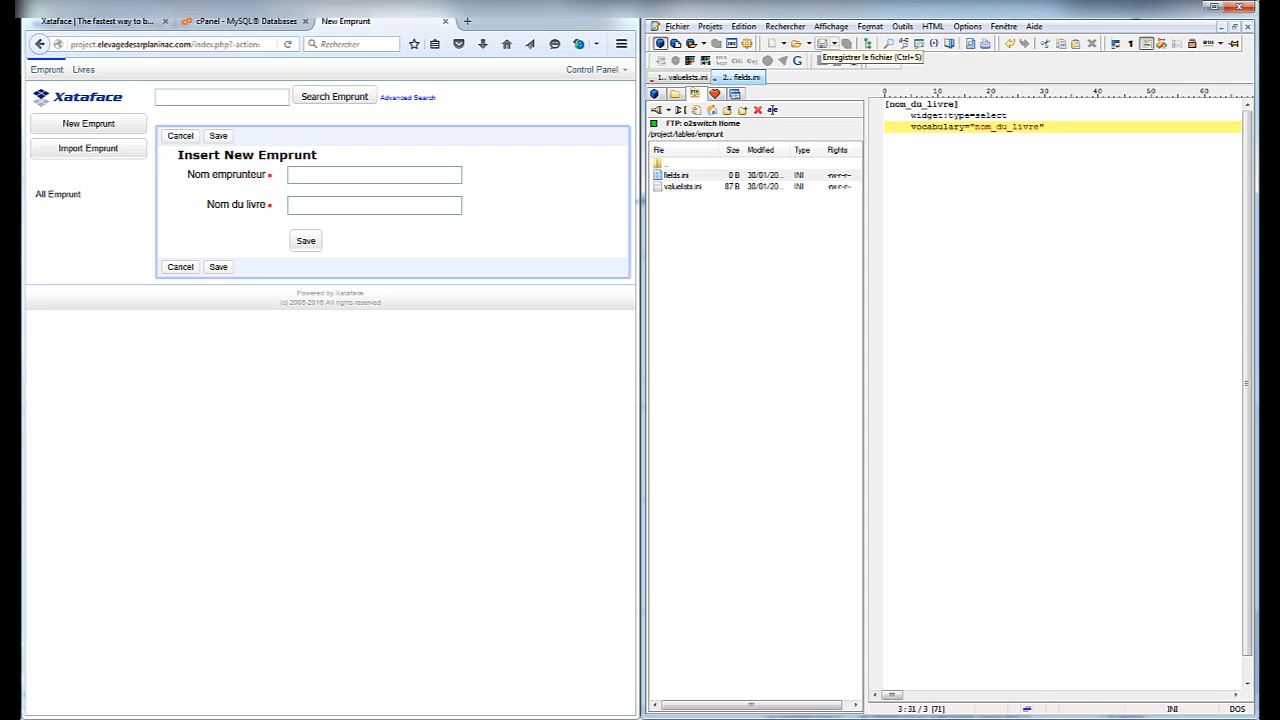
key("F5")
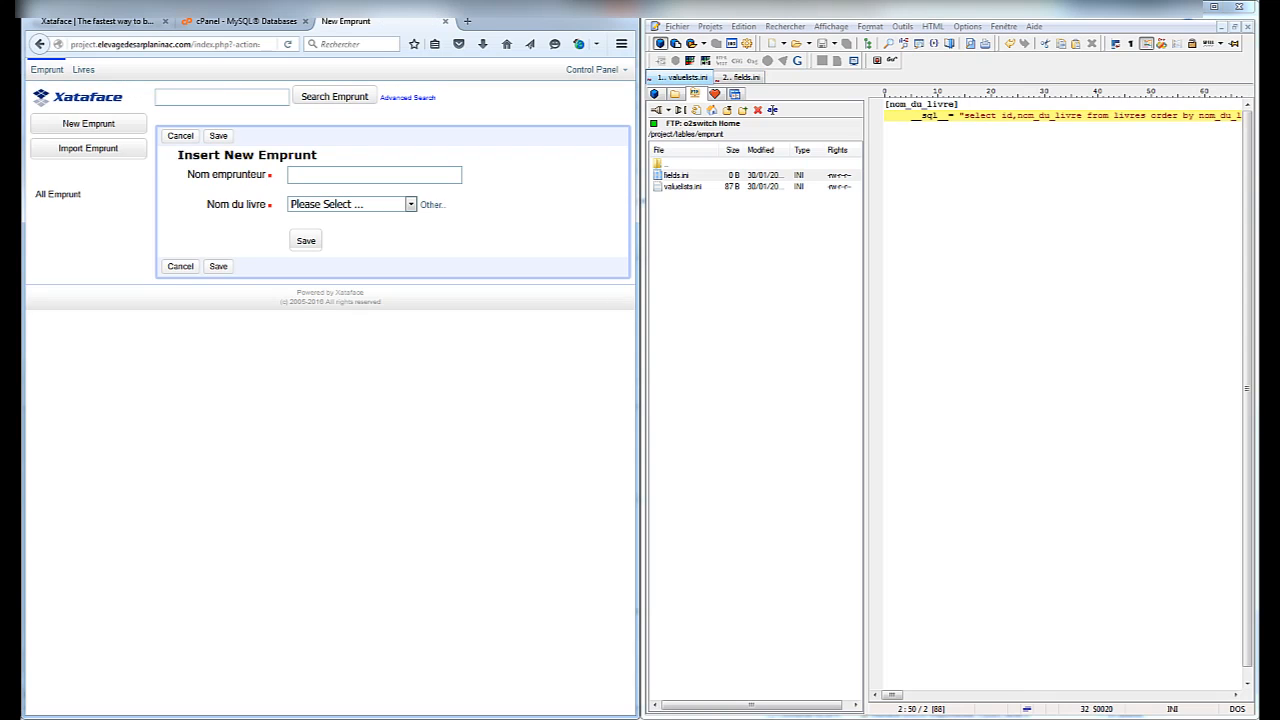
Choose L'impression 3D from the Nom du livre dropdown
left_click(410, 204)
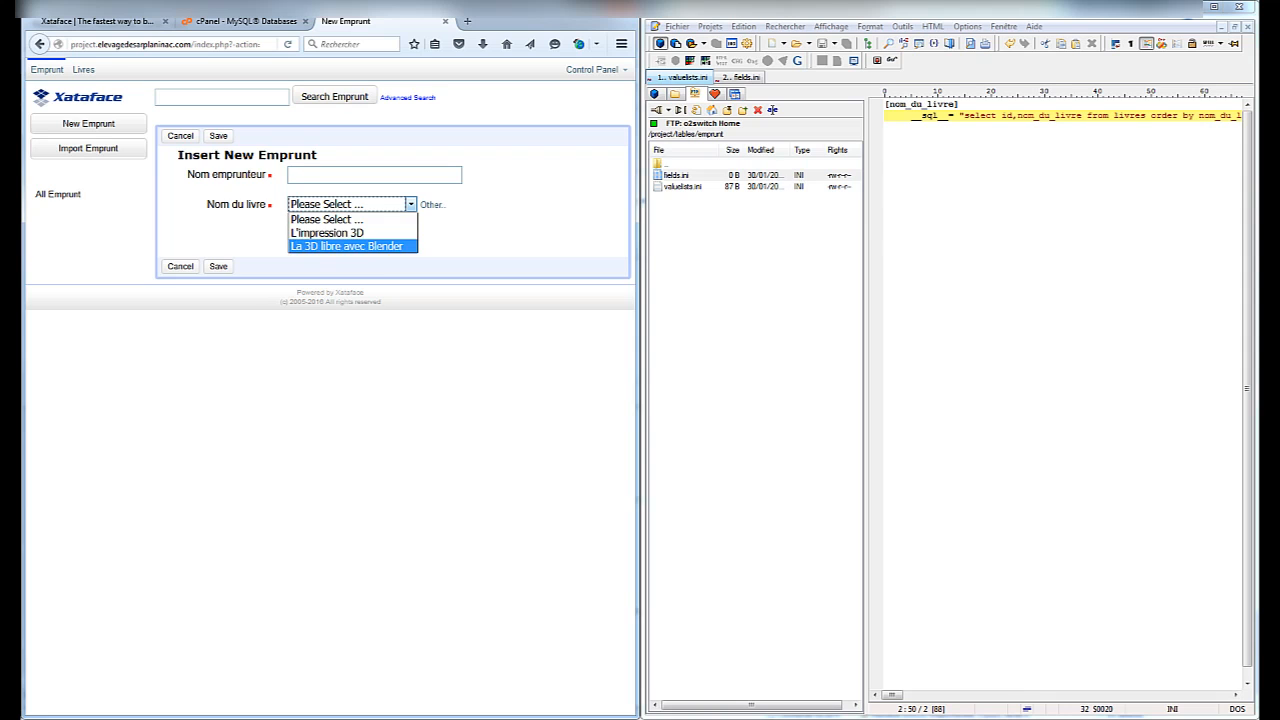
left_click(327, 232)
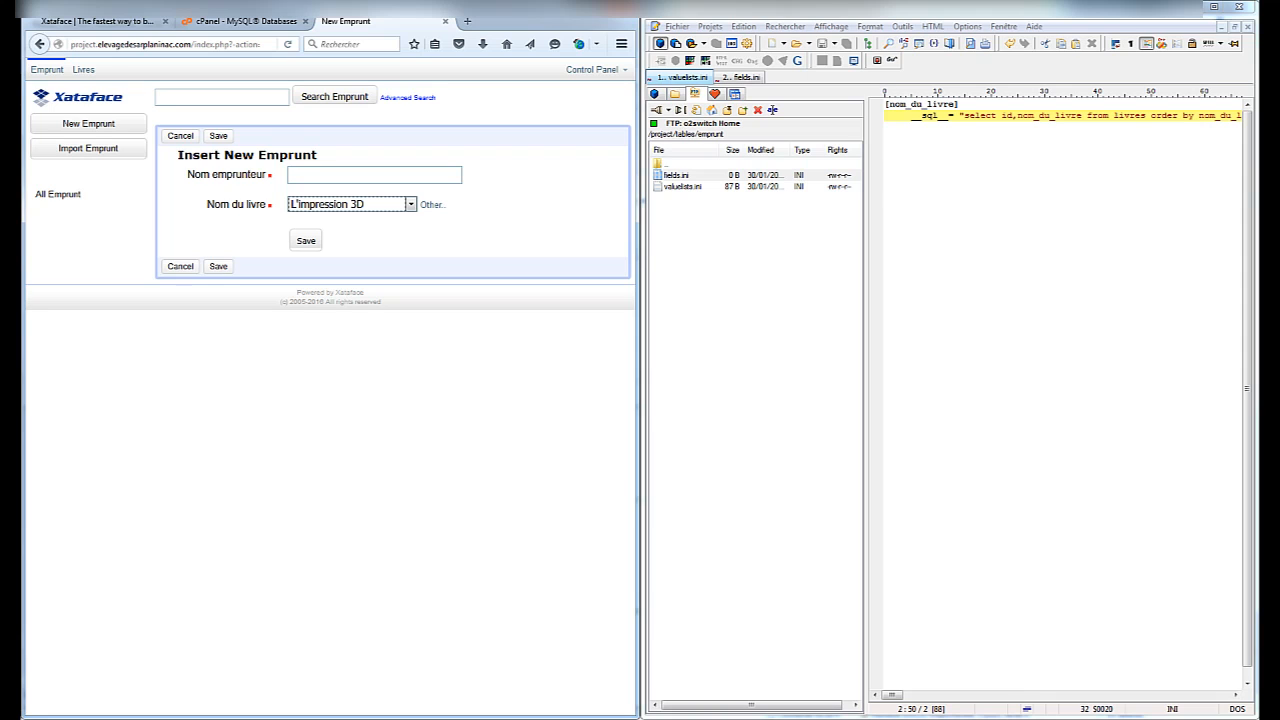
Add a new book via Other... with ISBN 123456, author Moi and name 'du mois', and save it
left_click(410, 204)
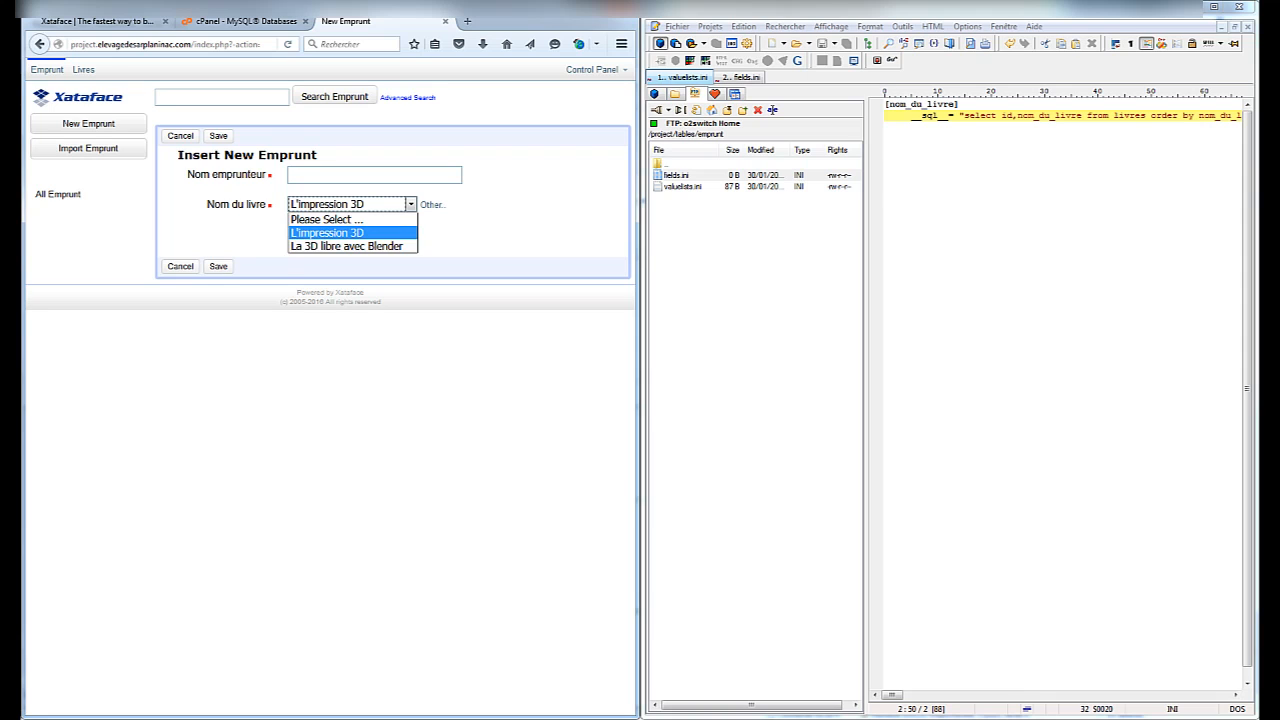
left_click(410, 204)
left_click(431, 204)
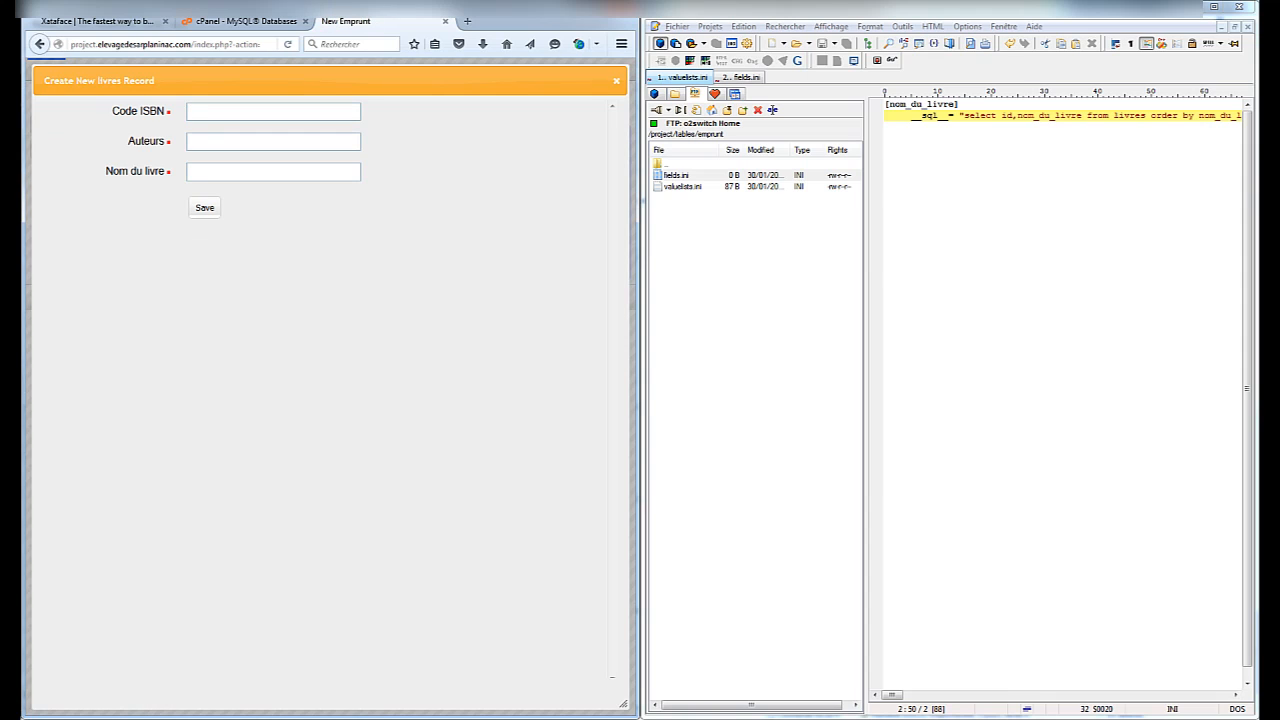
type("123456")
key("Tab")
type("Moi")
key("Tab")
type("du mois")
key("Tab")
key("Return")
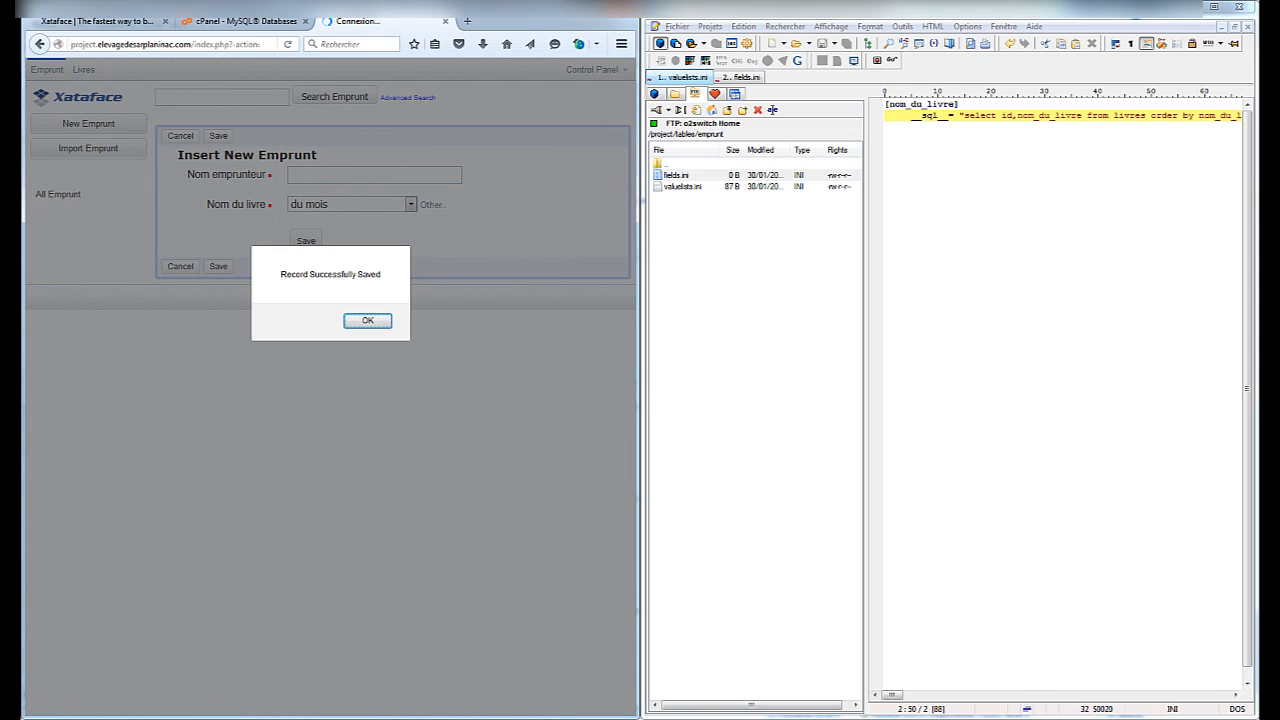
key("Return")
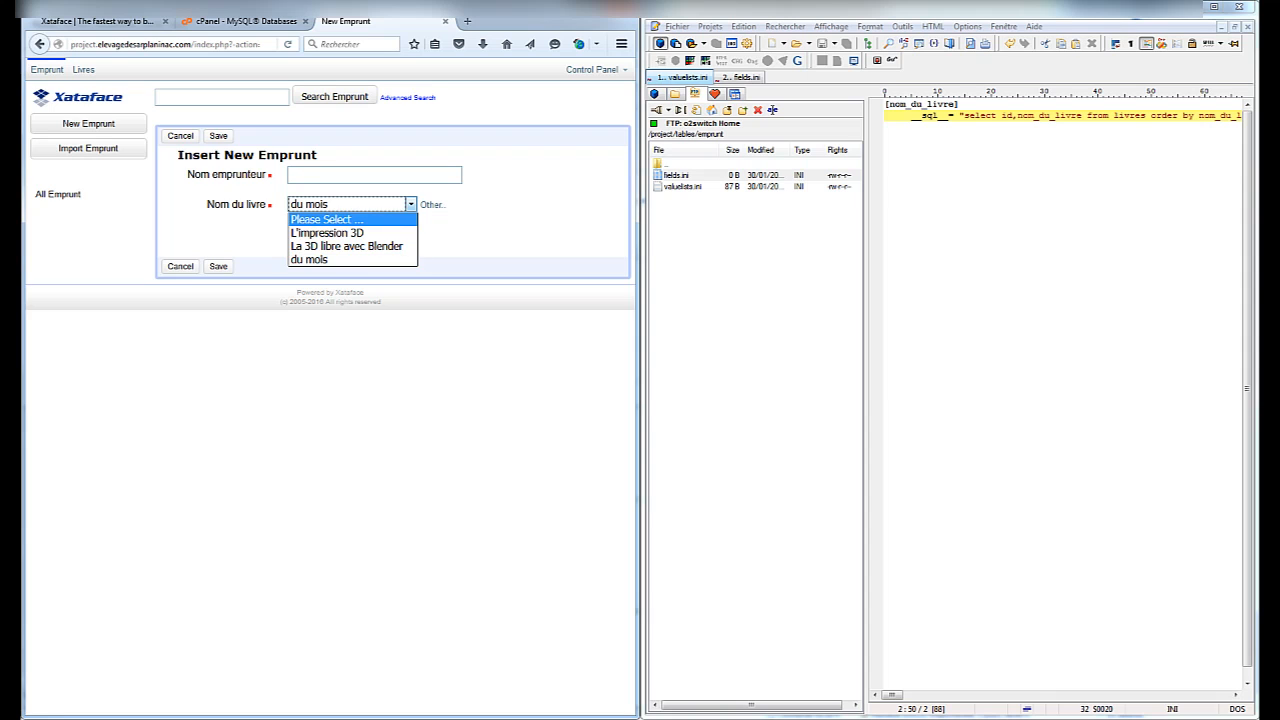
Enter Moi as the borrower name and save the loan record for 'du mois'
left_click(410, 204)
left_click(360, 175)
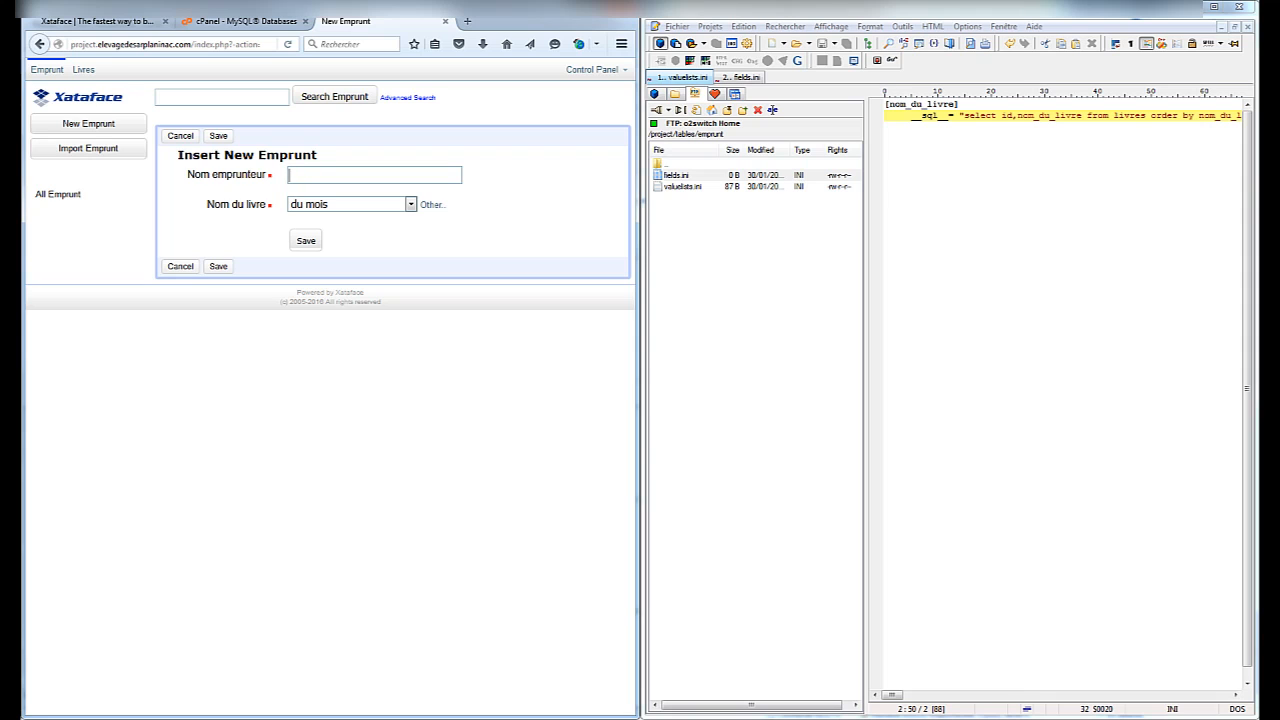
left_click(306, 240)
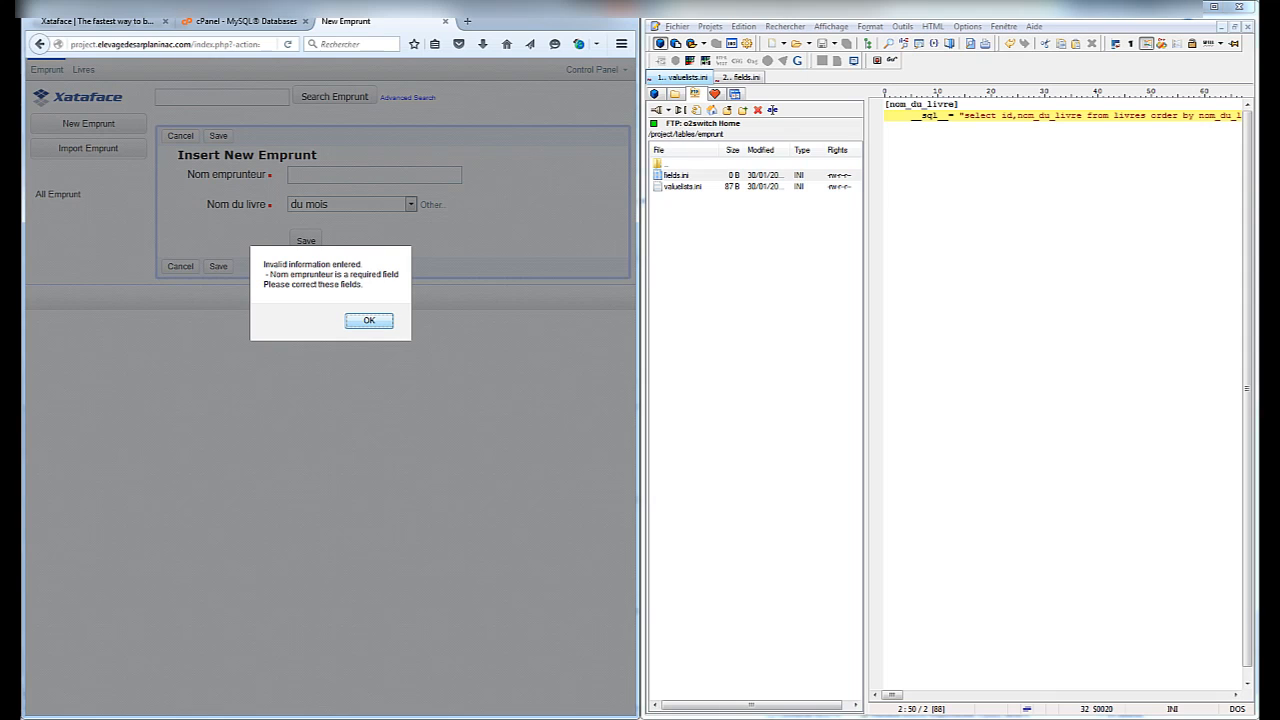
key("Return")
left_click(350, 175)
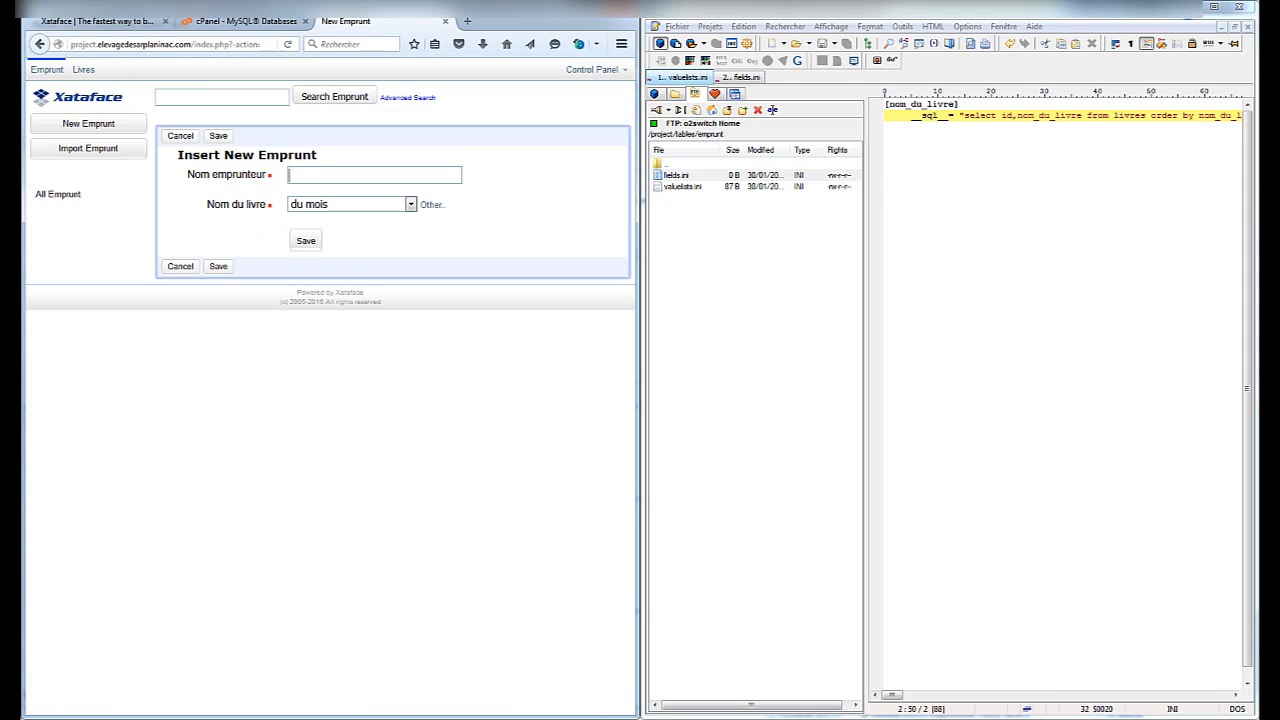
type("Moi")
key("Return")
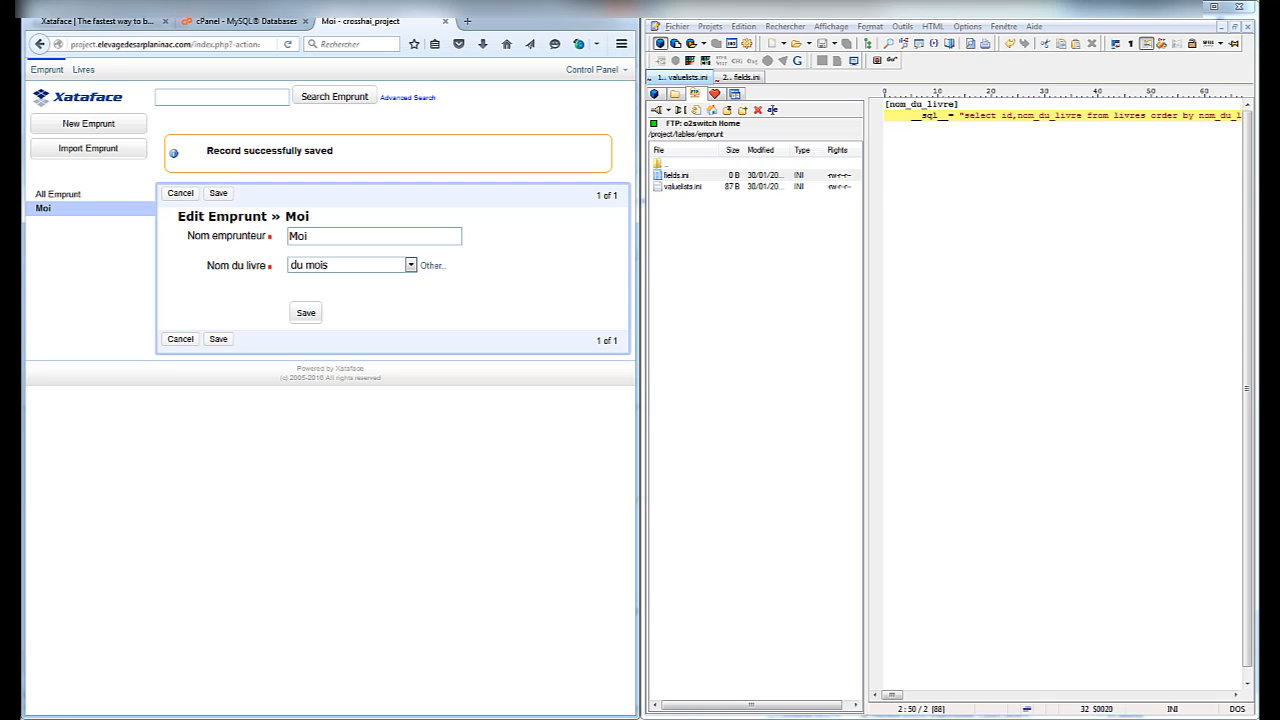
Switch to HeidiSQL, check the Livres records, and bring up the database tree's context menu
left_click(83, 69)
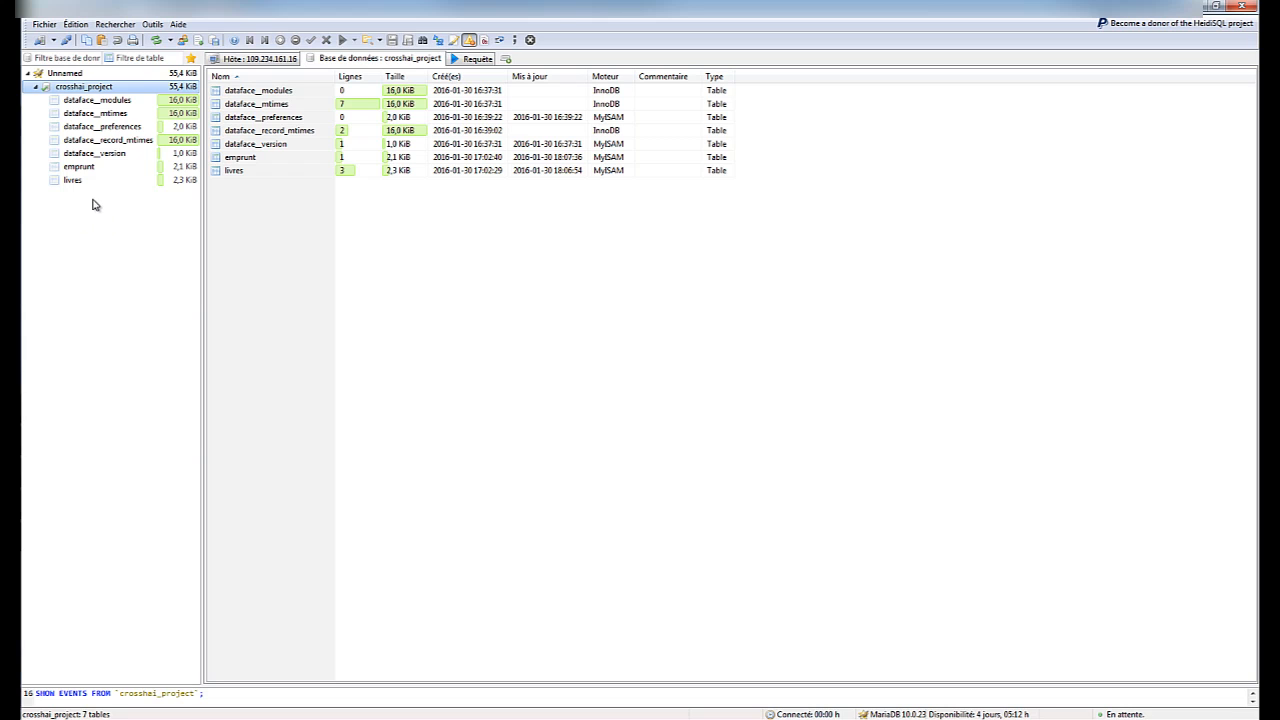
right_click(93, 200)
Start a new table in crosshai_project named Test
mouse_move(203, 270)
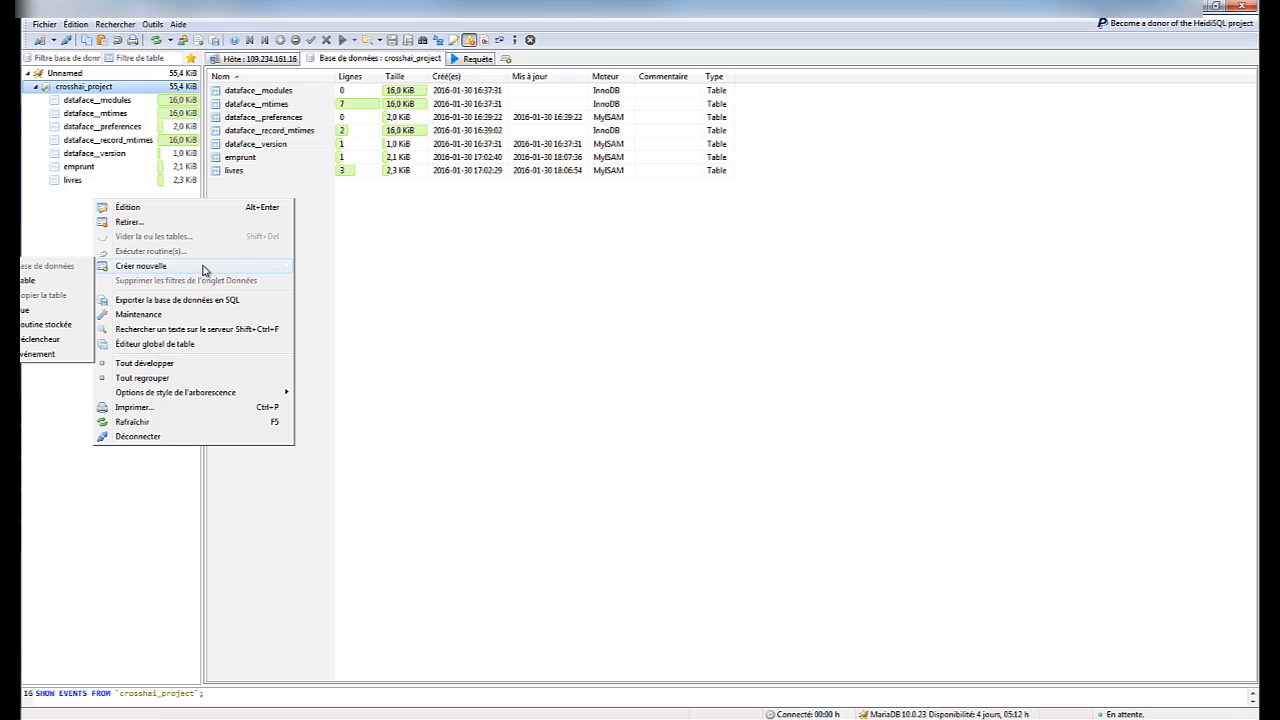
left_click(48, 286)
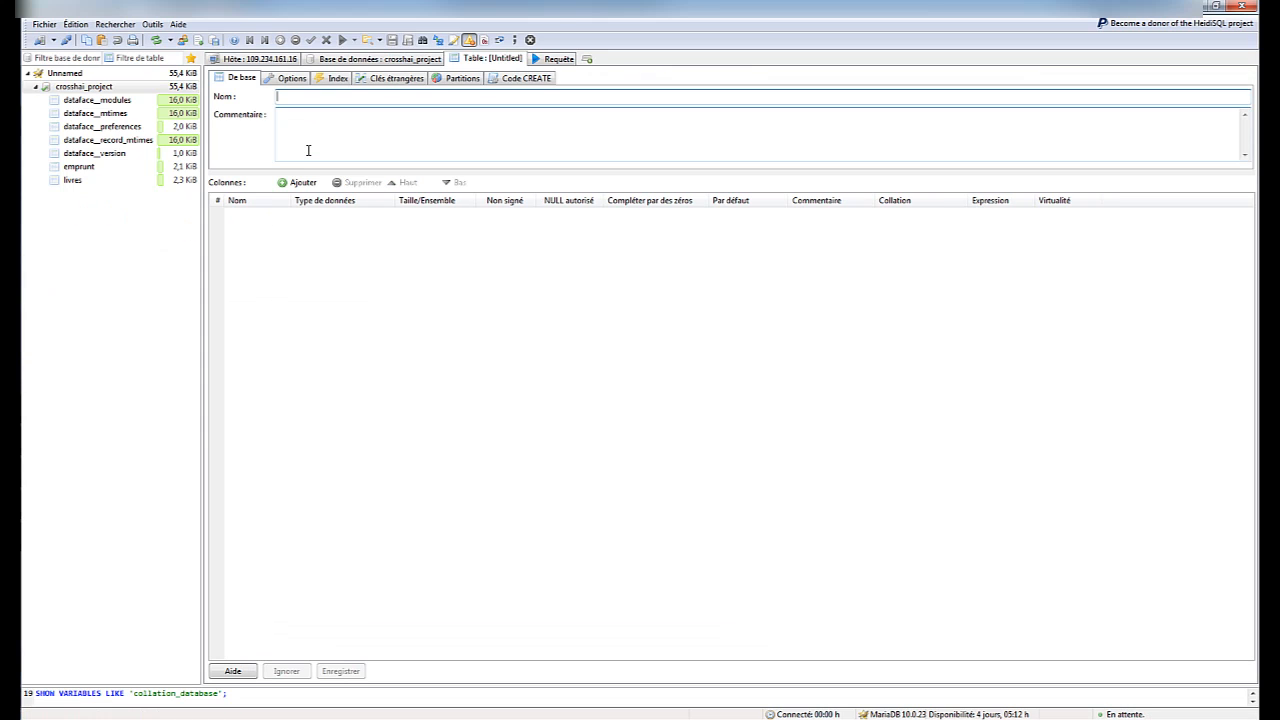
type("Test")
key("Tab")
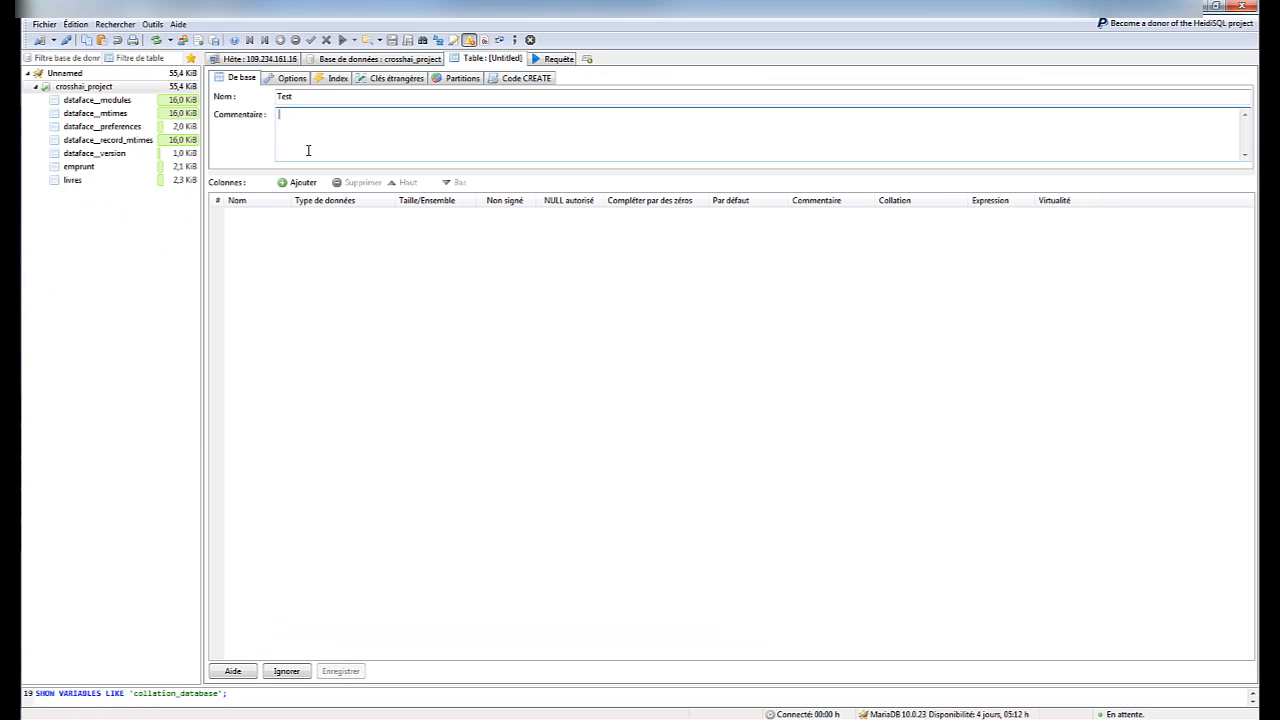
Add an INT id column with AUTO_INCREMENT default, then leave the unsaved draft
left_click(299, 182)
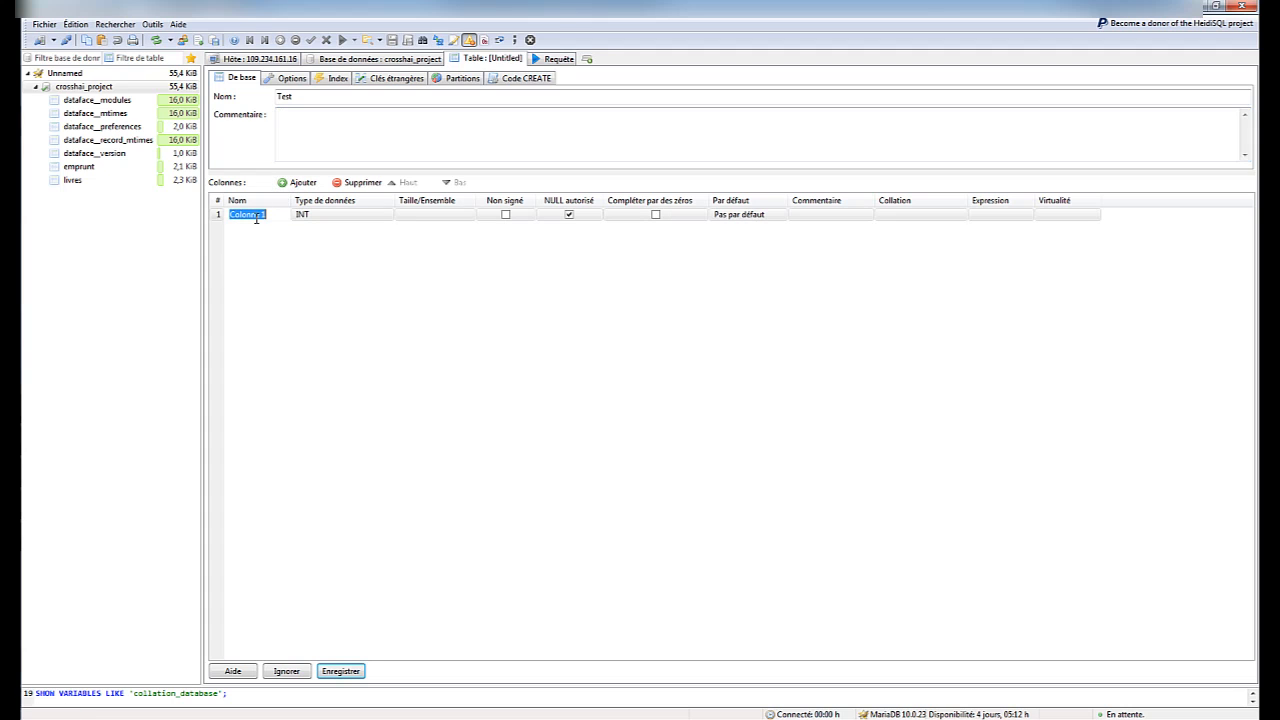
type("id")
key("Tab")
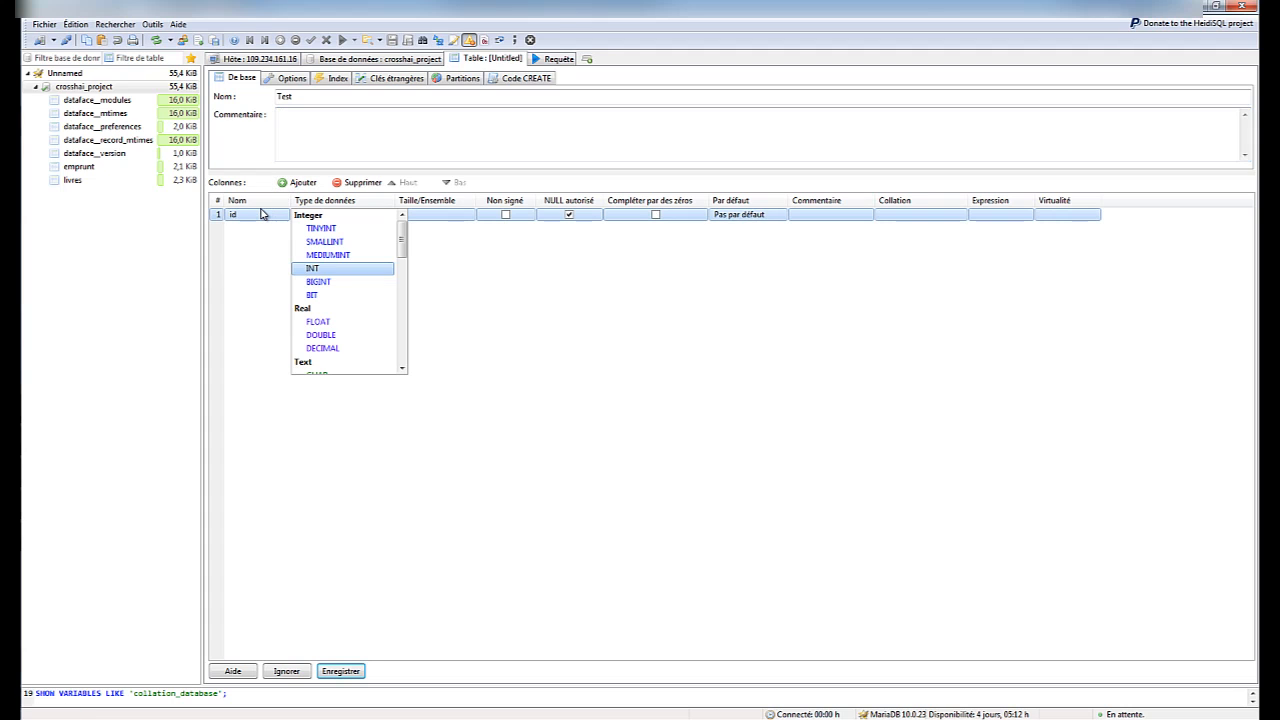
left_click(328, 270)
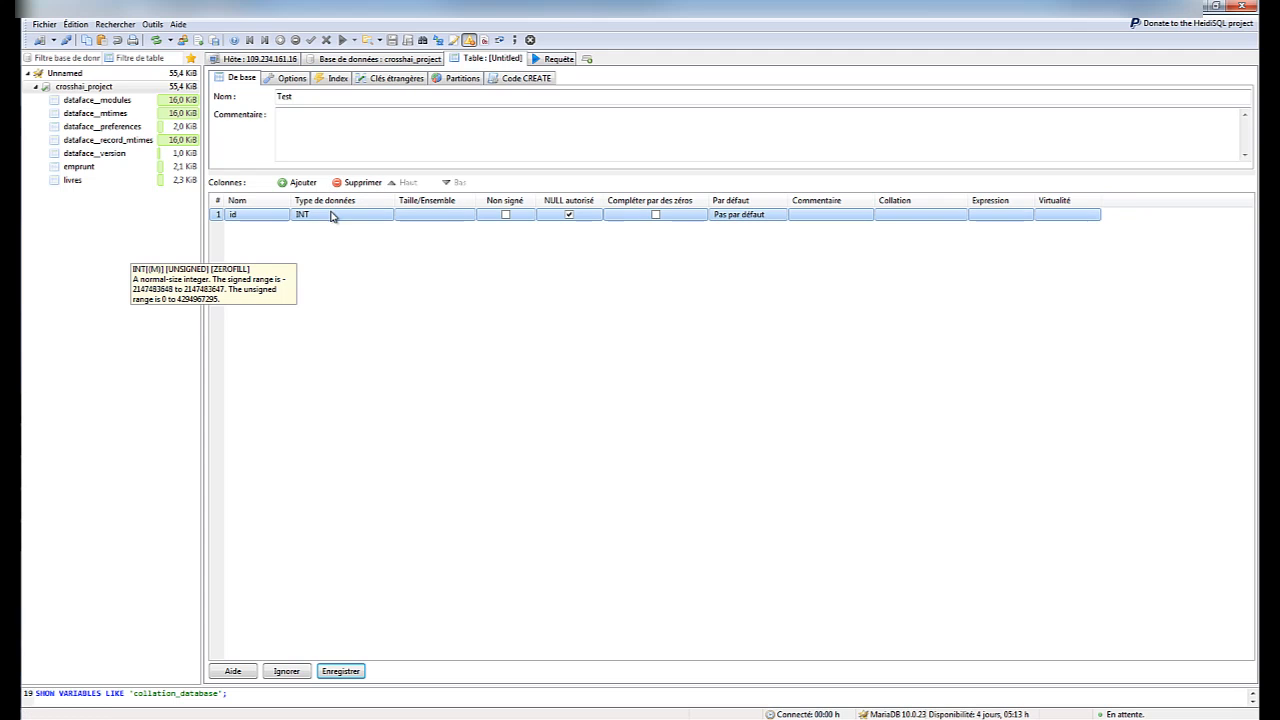
left_click(742, 216)
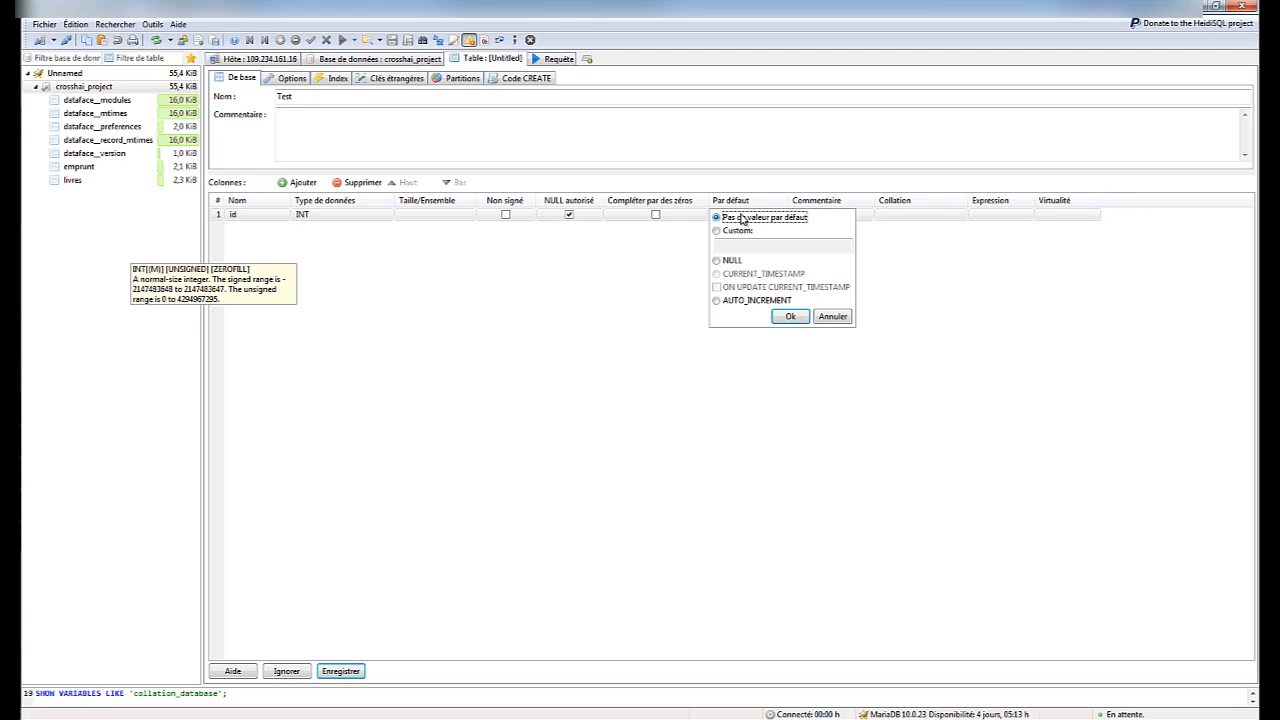
left_click(724, 301)
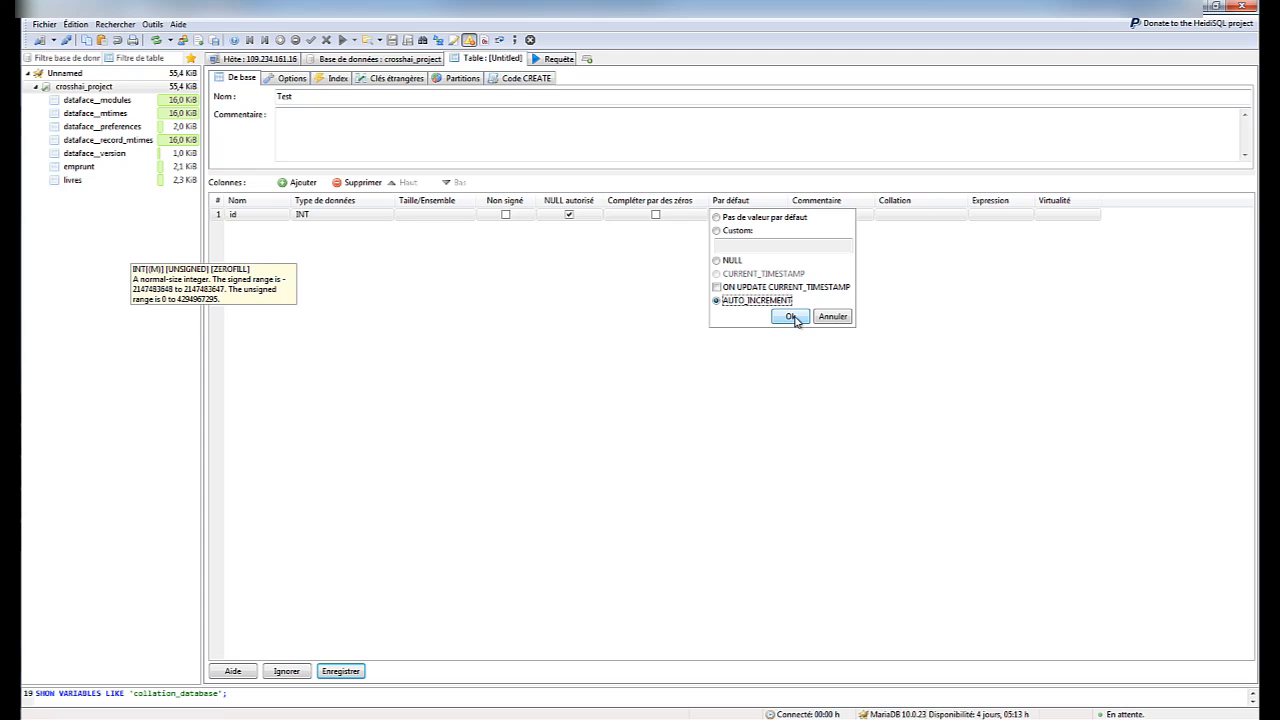
left_click(790, 316)
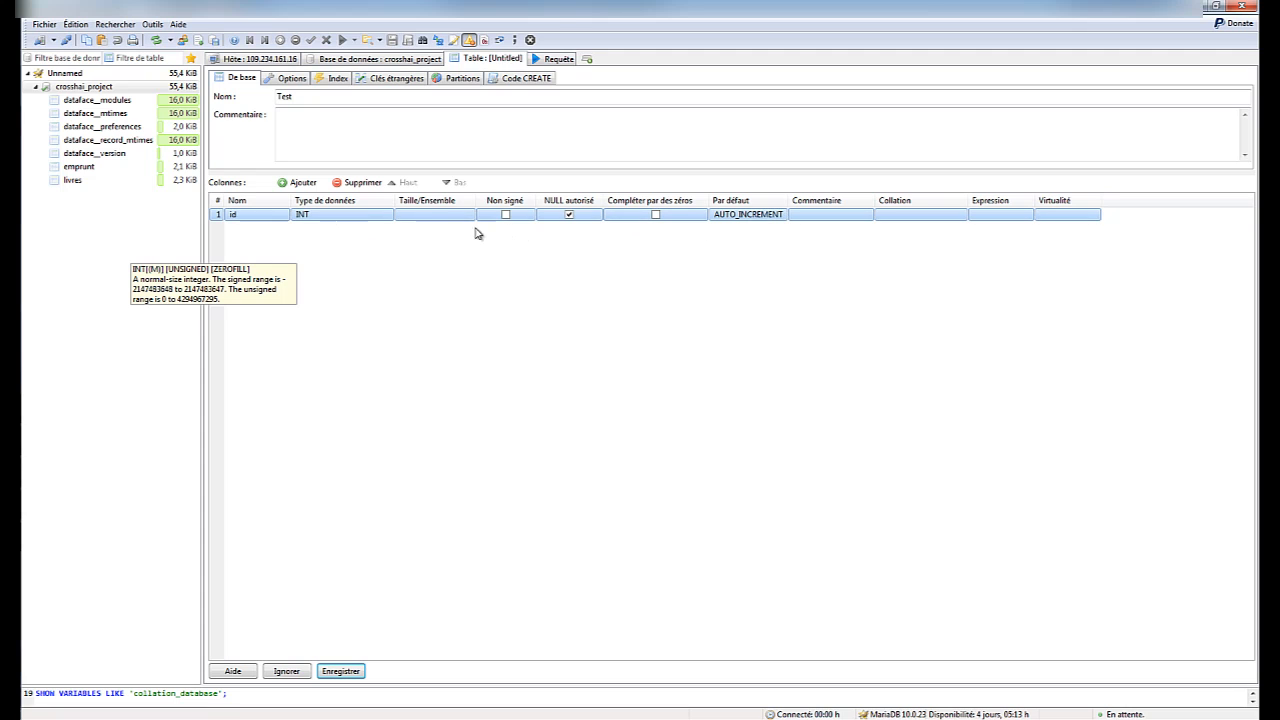
left_click(76, 167)
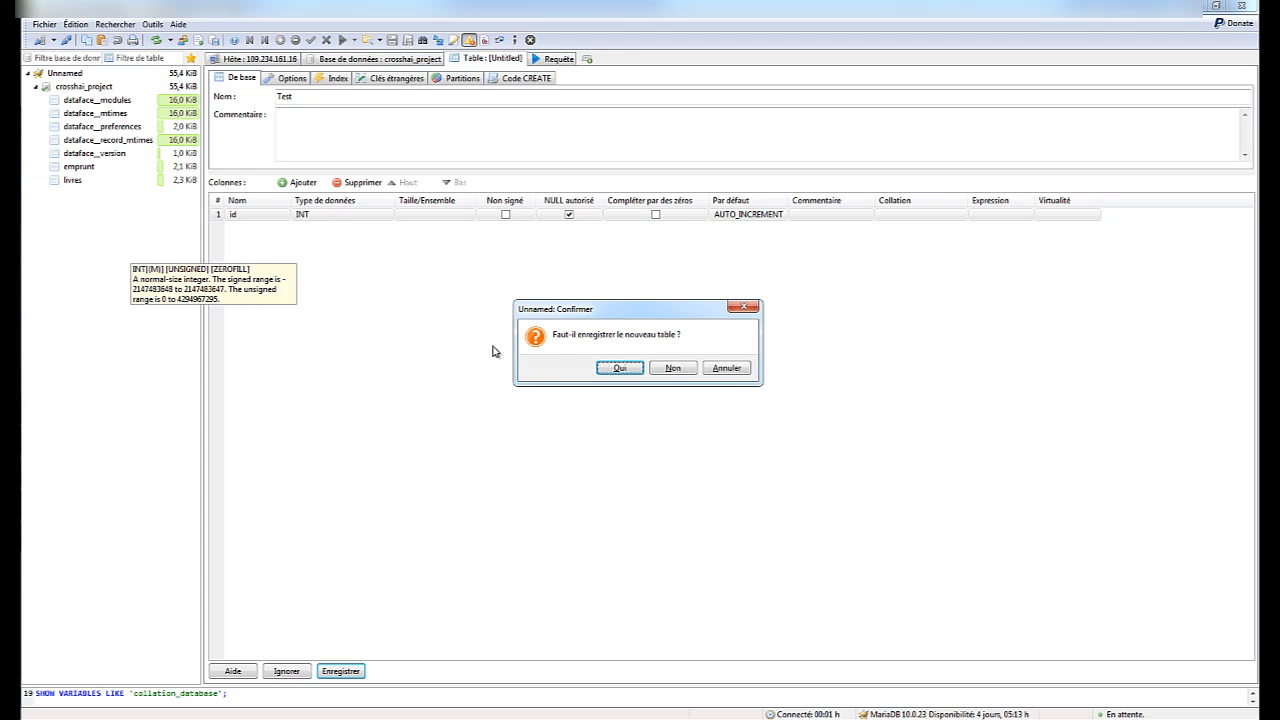
Decline saving the Test table and view the livres table's column structure
left_click(682, 372)
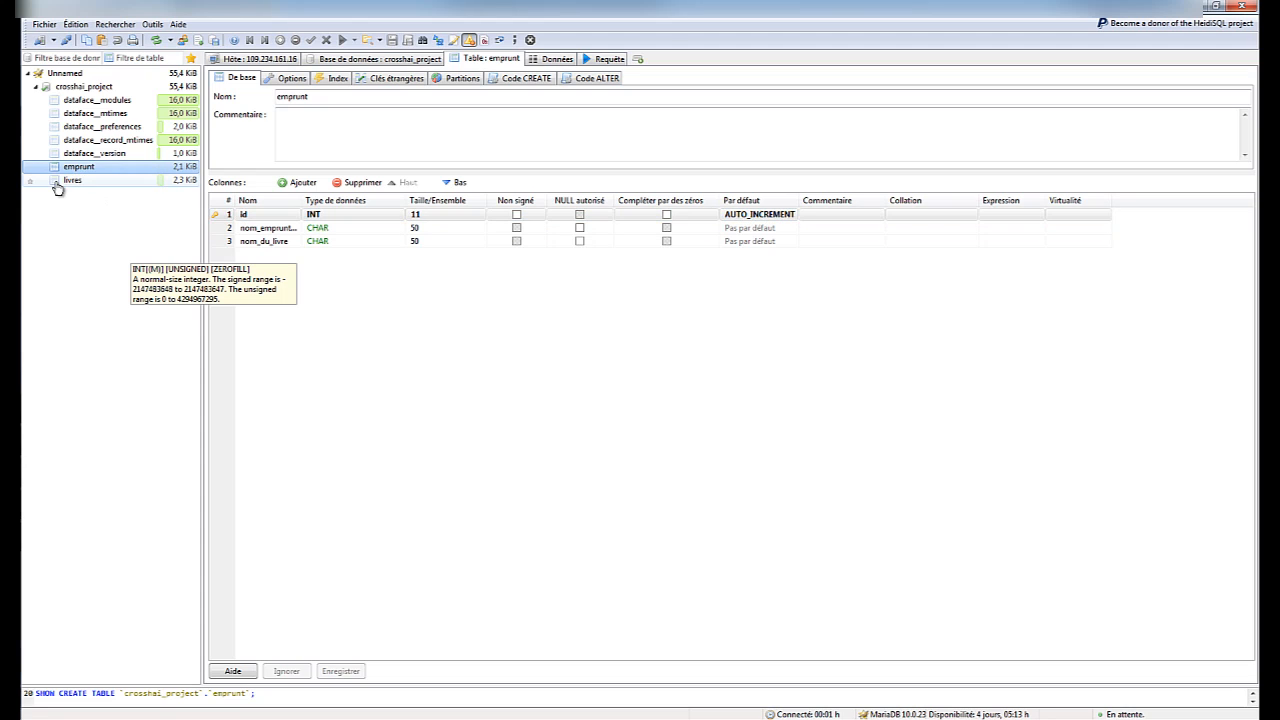
left_click(87, 182)
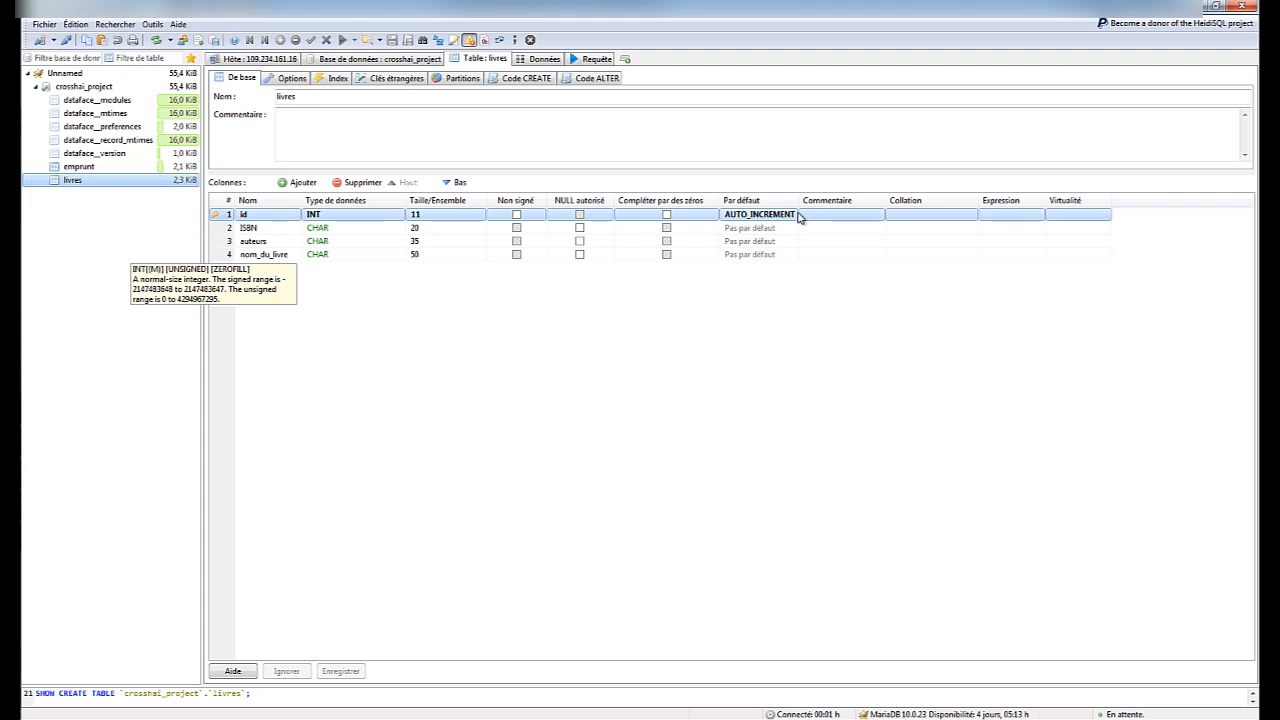
Back in Xataface in Firefox, check the Livres records, then start a new Emprunt loan record
mouse_move(10, 125)
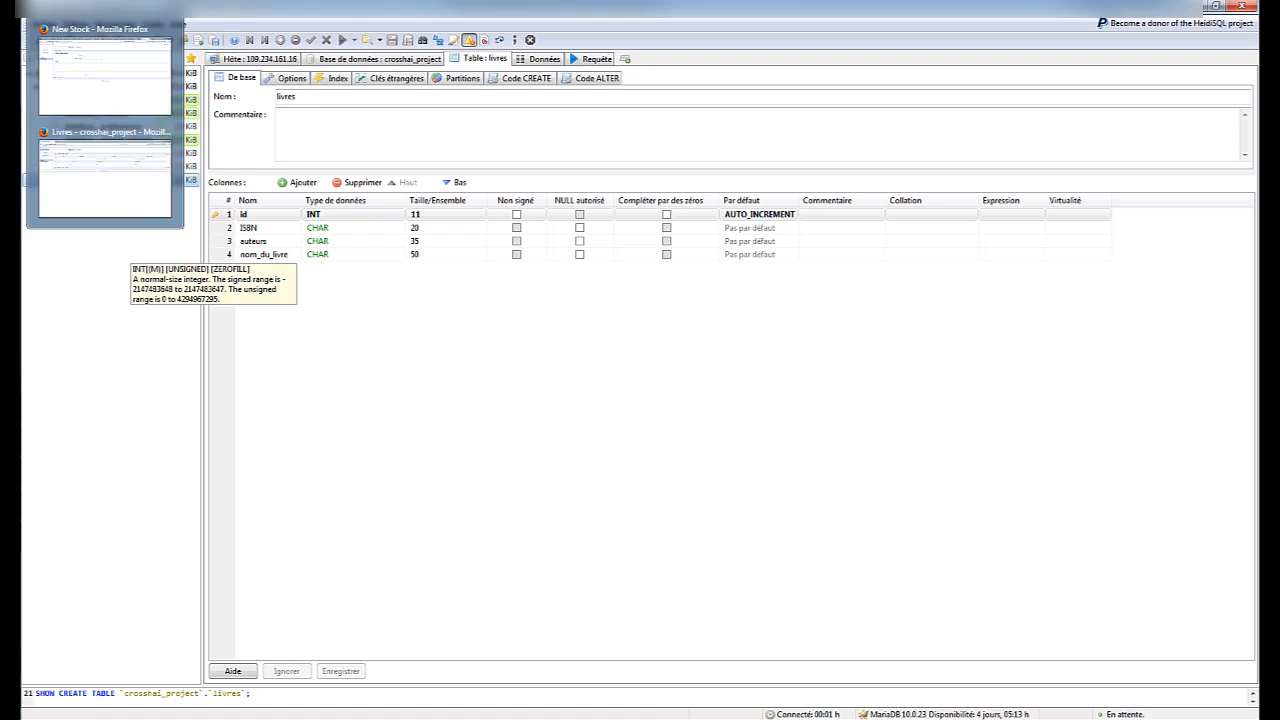
left_click(86, 166)
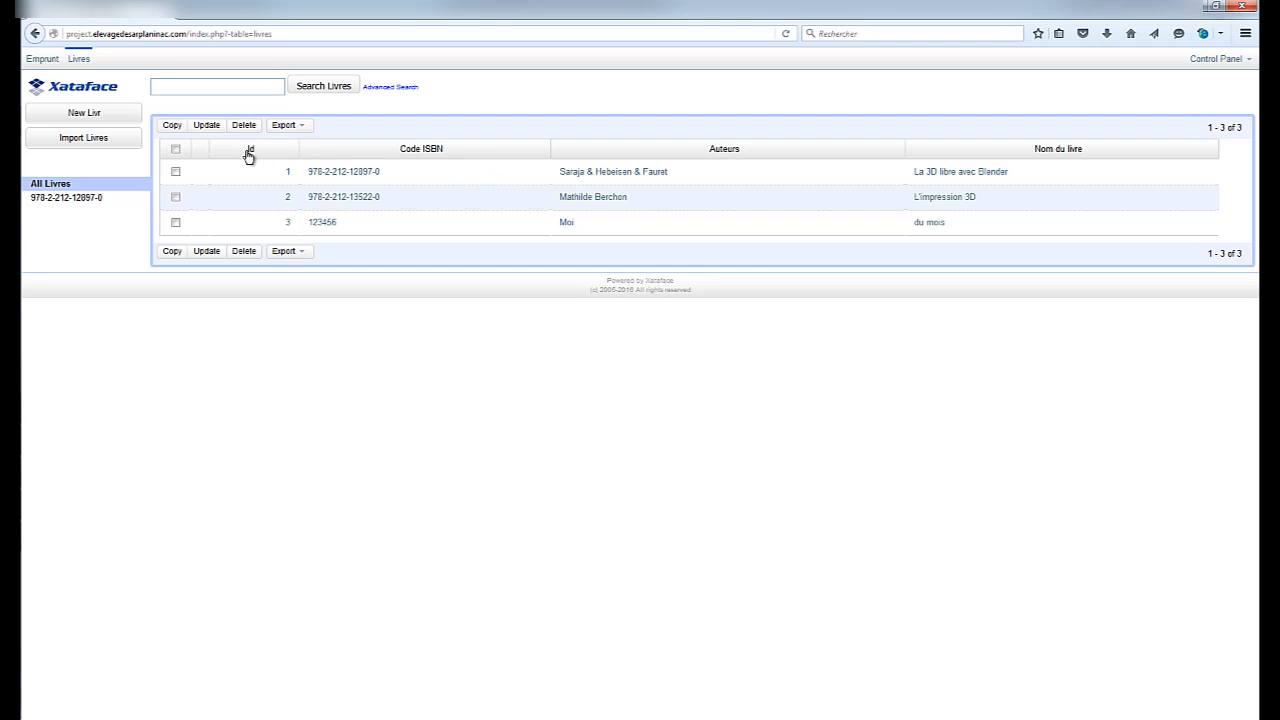
left_click(99, 116)
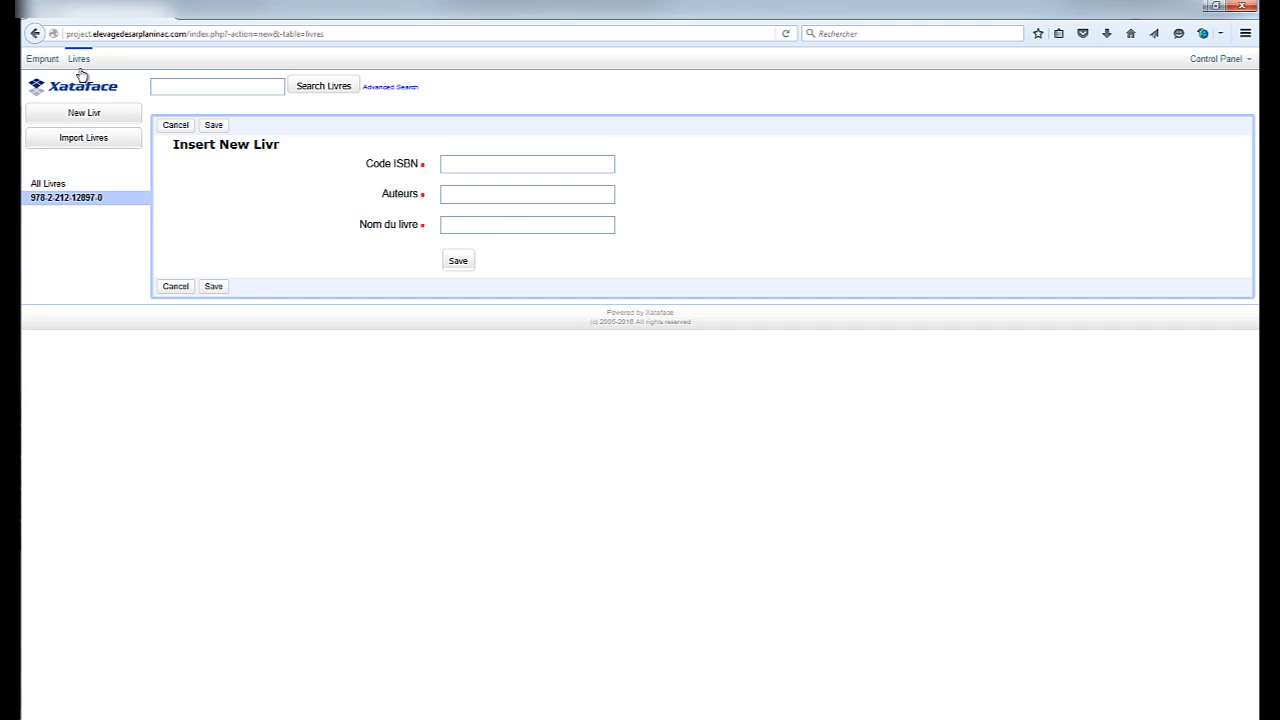
left_click(45, 58)
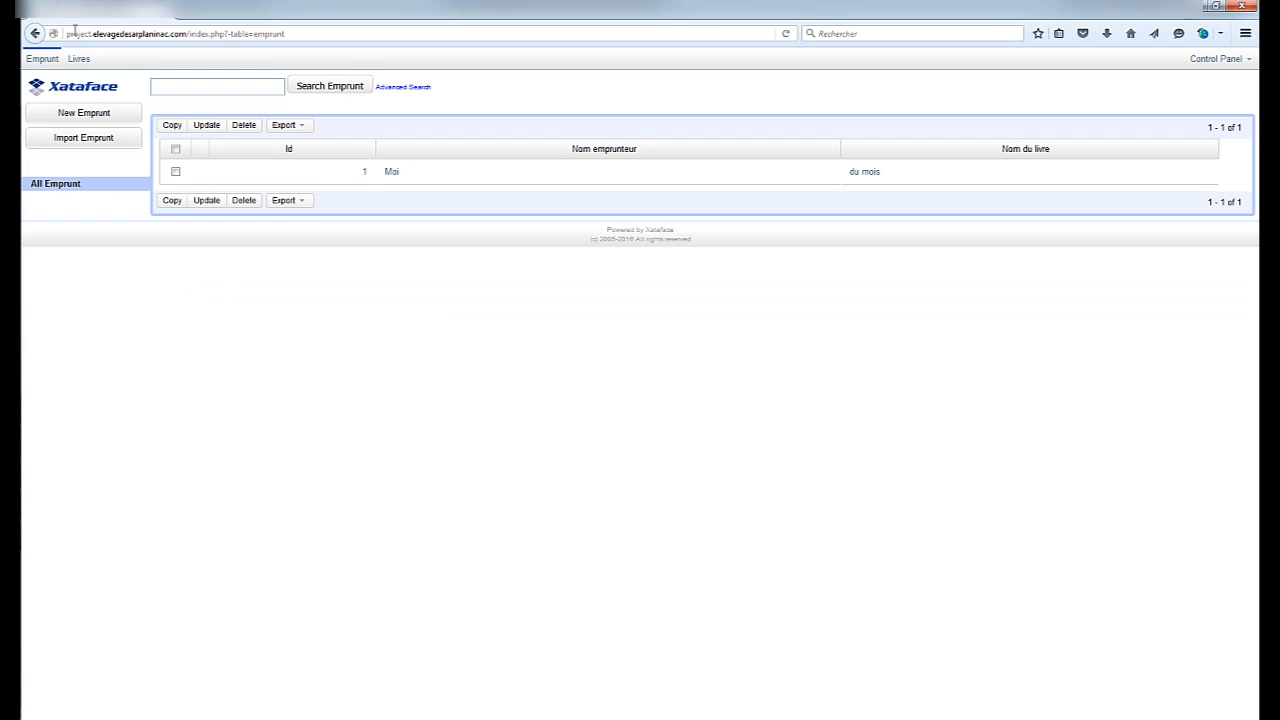
left_click(92, 113)
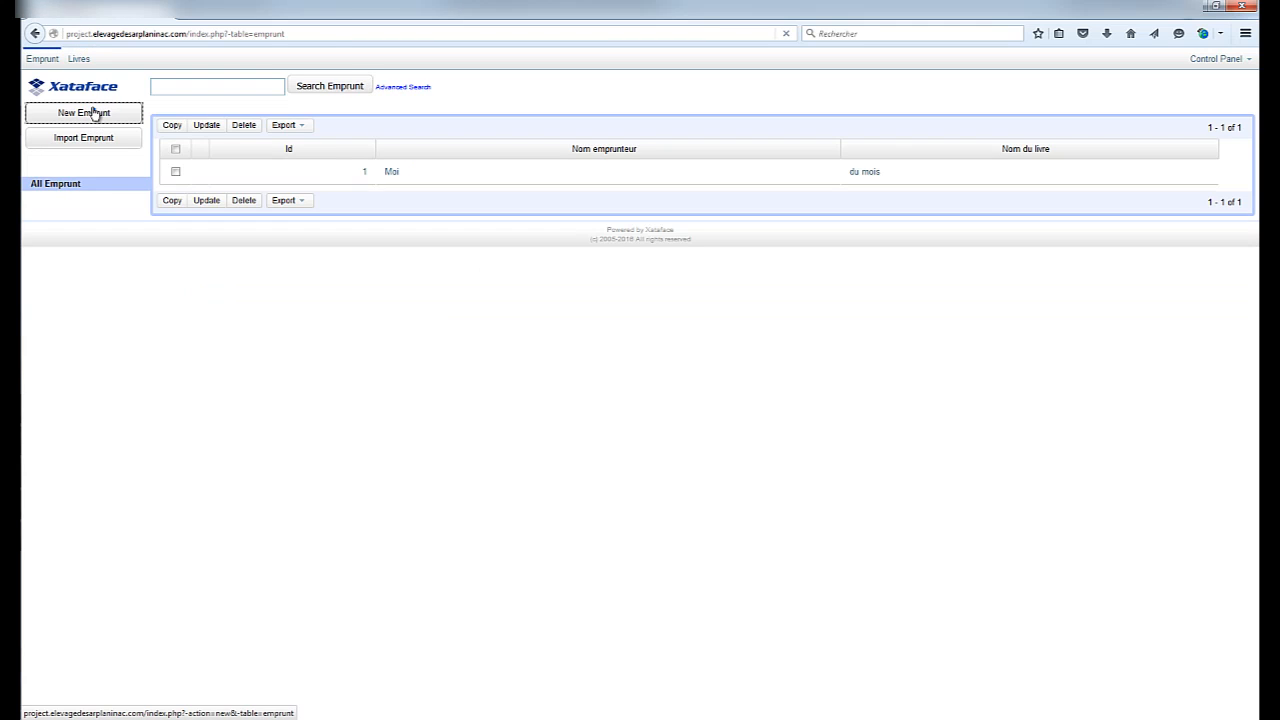